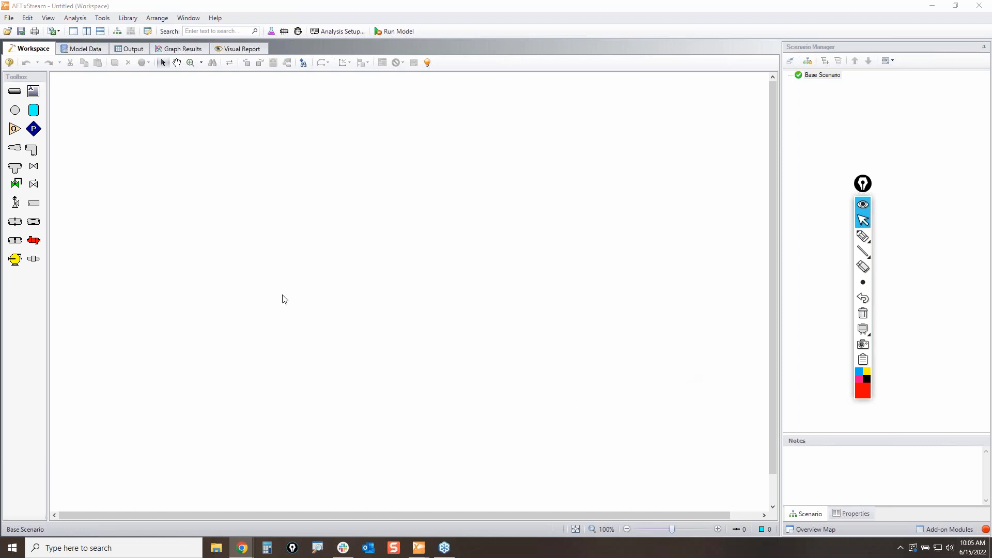
# Place a Tank junction in the upper-left part of the workspace and open its properties
pyautogui.click(35, 114)
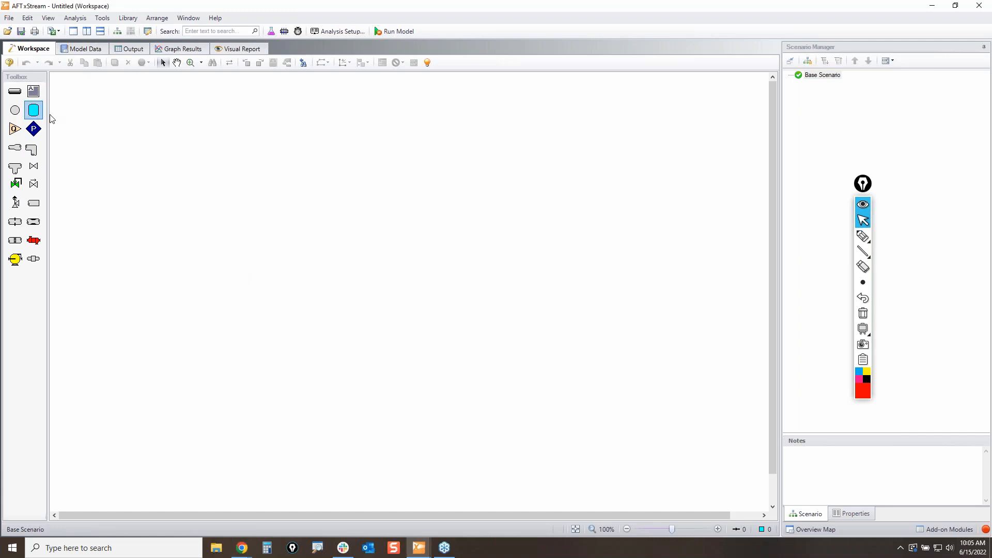
pyautogui.click(33, 110)
pyautogui.click(281, 194)
pyautogui.click(250, 174)
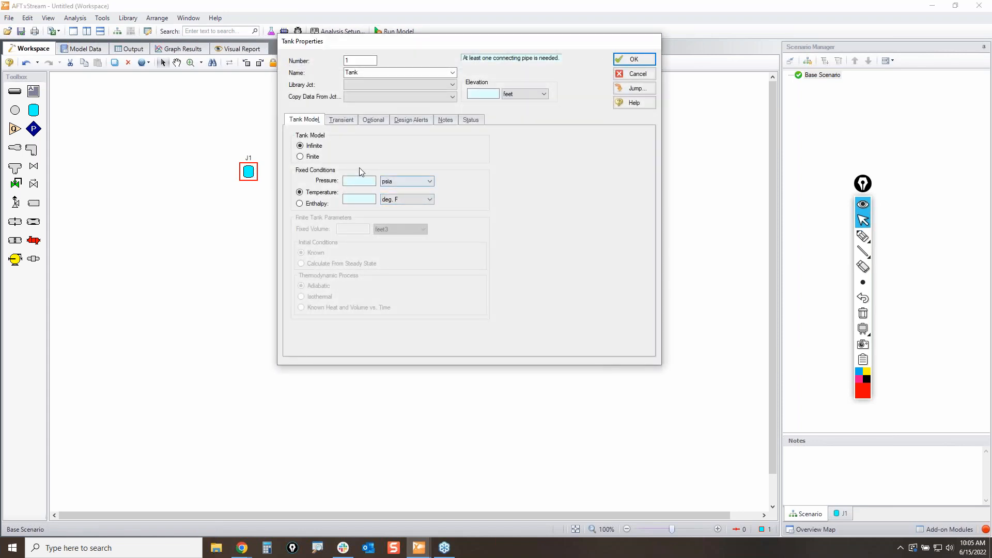
# Circle the Finite option with the red pen and set the tank model to Finite
pyautogui.click(863, 236)
pyautogui.moveTo(292, 150)
pyautogui.mouseDown()
pyautogui.moveTo(323, 160)
pyautogui.moveTo(297, 165)
pyautogui.moveTo(291, 151)
pyautogui.mouseUp()
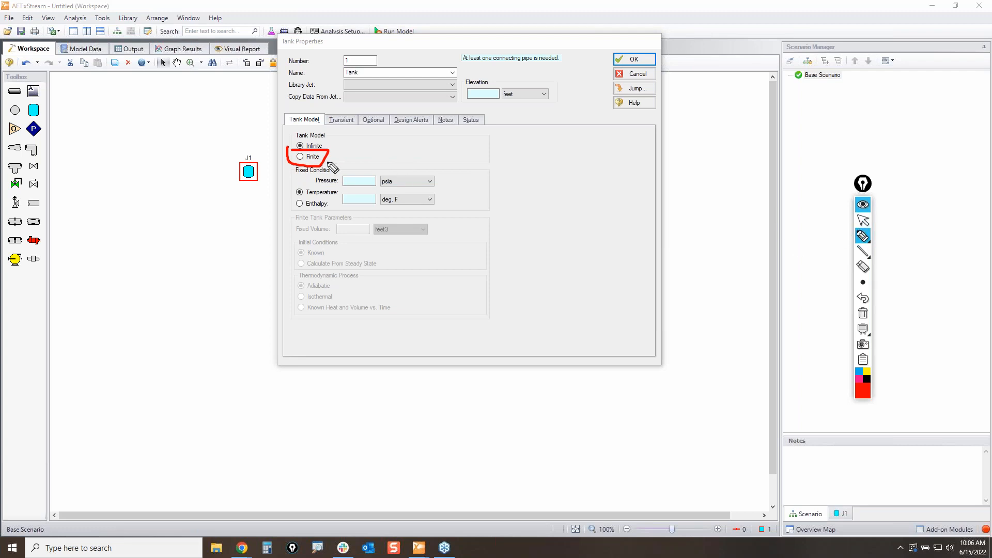
pyautogui.click(867, 221)
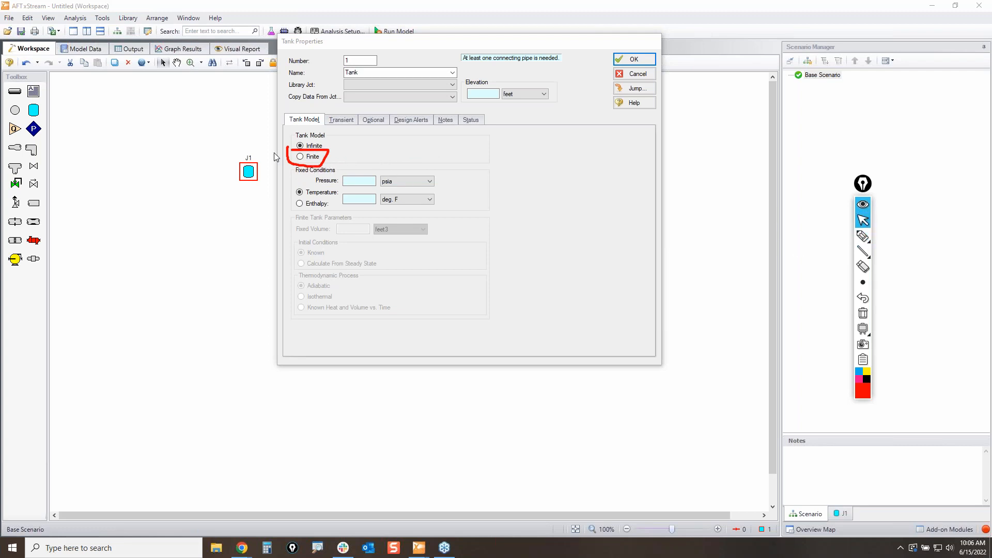
pyautogui.click(300, 157)
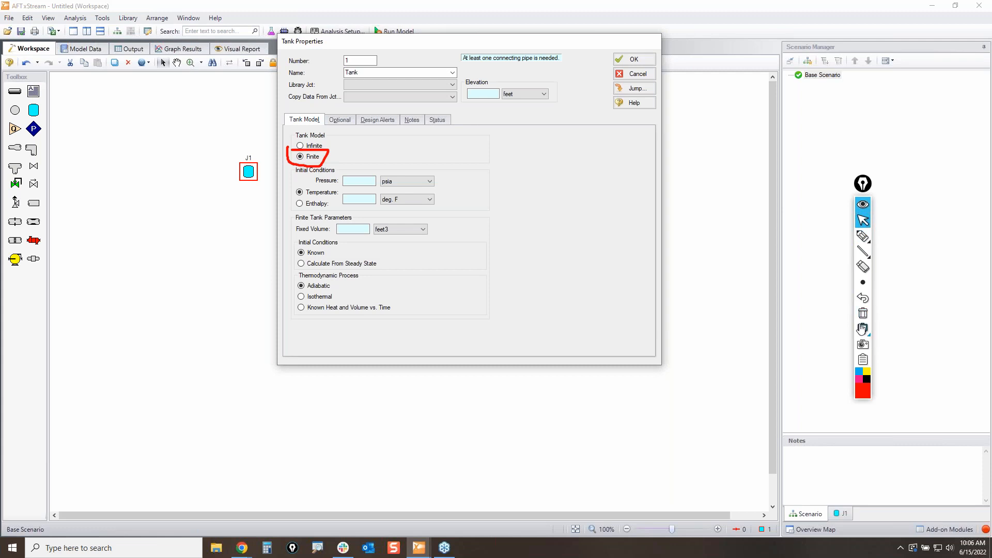
# Mark the Calculate From Steady State option with the red pen and erase all pen marks
pyautogui.click(862, 235)
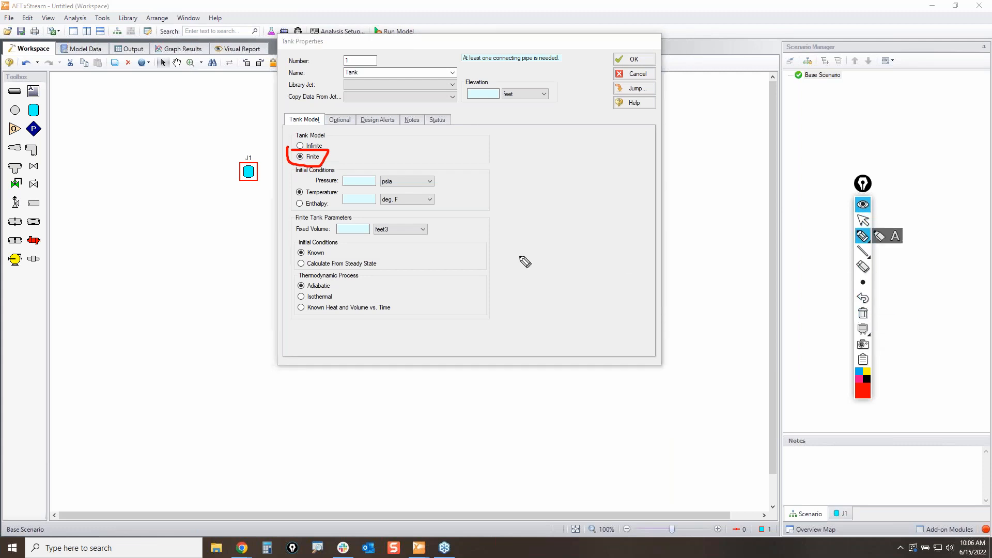
pyautogui.moveTo(289, 257); pyautogui.dragTo(293, 257)
pyautogui.moveTo(357, 256)
pyautogui.mouseDown()
pyautogui.moveTo(378, 261)
pyautogui.moveTo(293, 261)
pyautogui.mouseUp()
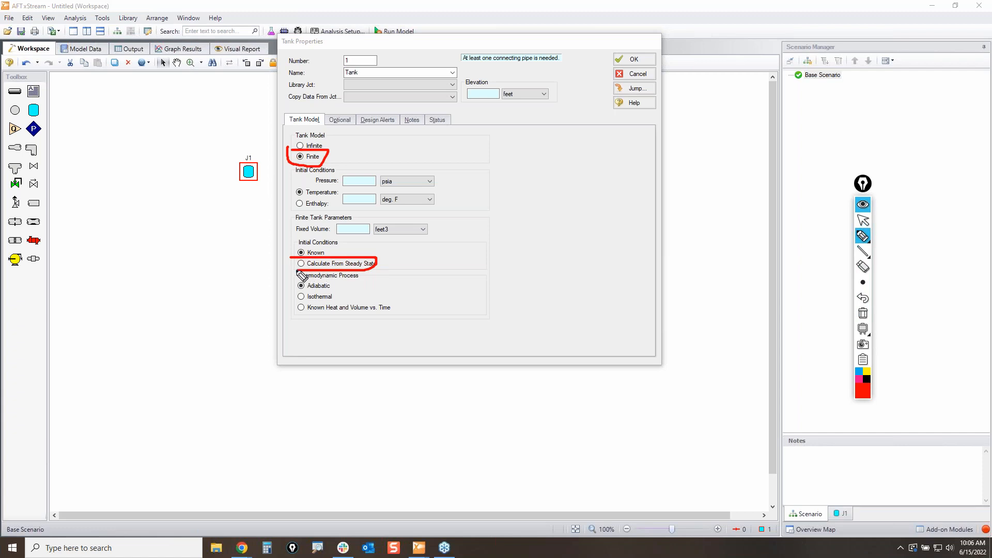
pyautogui.click(862, 313)
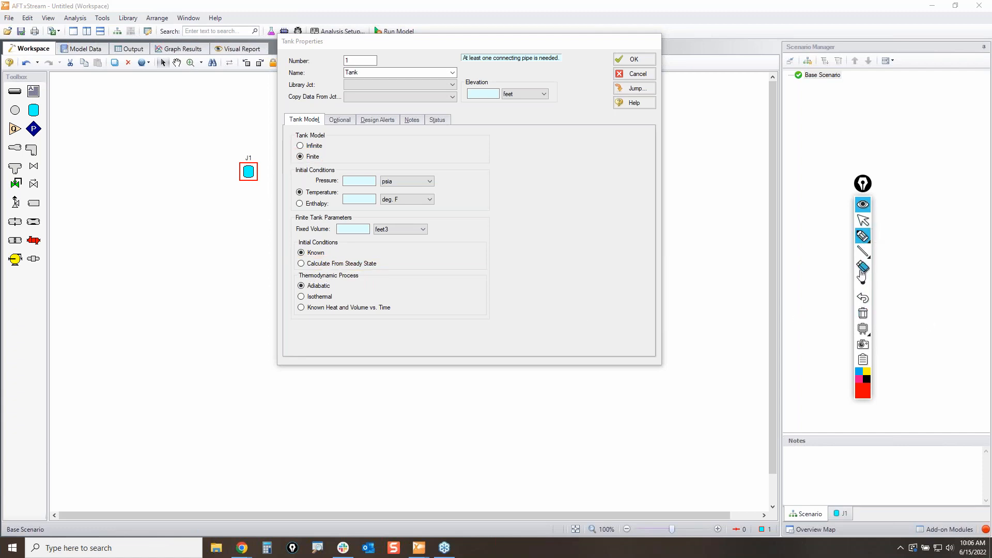
# Box the Adiabatic and Isothermal options in red, clear the marking, and set the thermodynamic process to Known Heat and Volume vs. Time
pyautogui.moveTo(293, 278)
pyautogui.mouseDown()
pyautogui.moveTo(295, 301)
pyautogui.moveTo(347, 287)
pyautogui.moveTo(295, 279)
pyautogui.mouseUp()
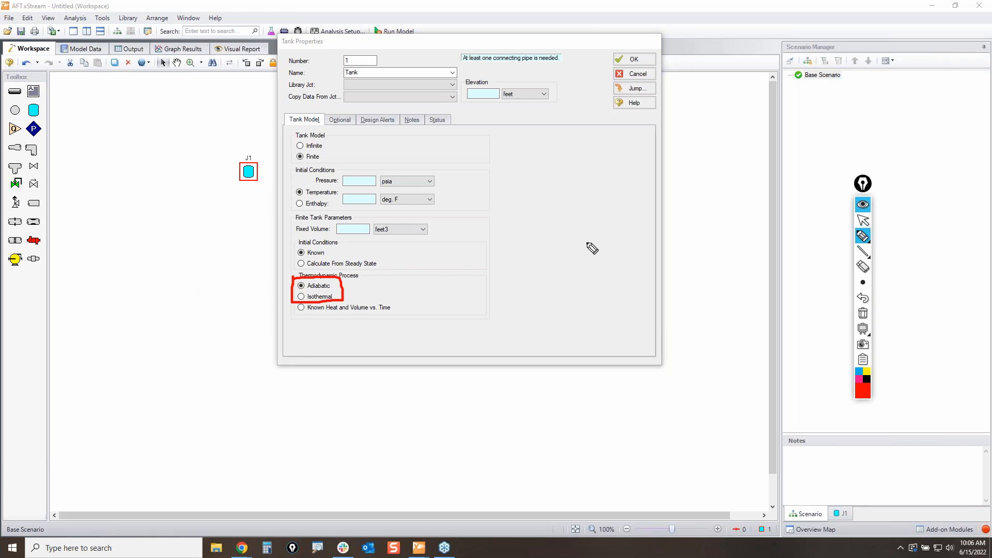
pyautogui.click(863, 313)
pyautogui.click(862, 220)
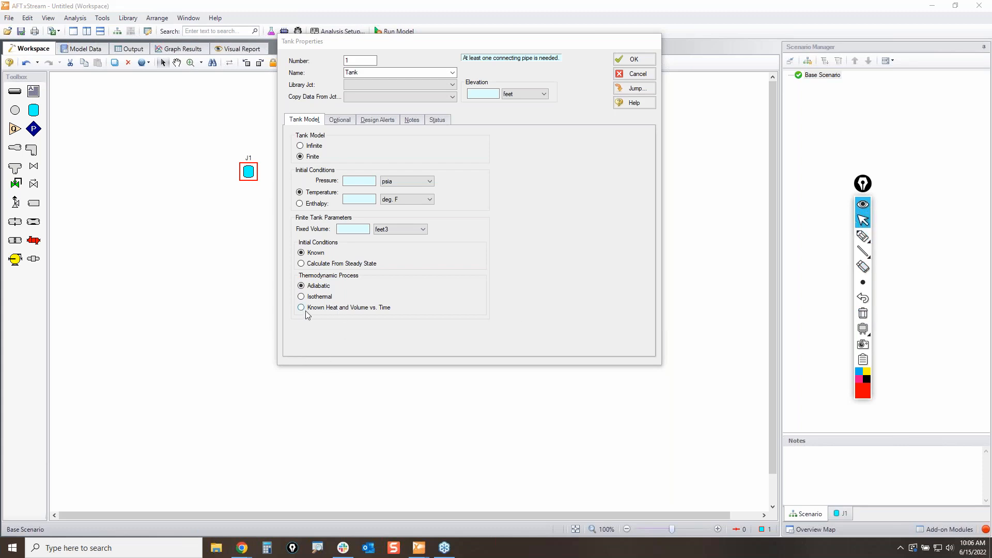
pyautogui.click(320, 308)
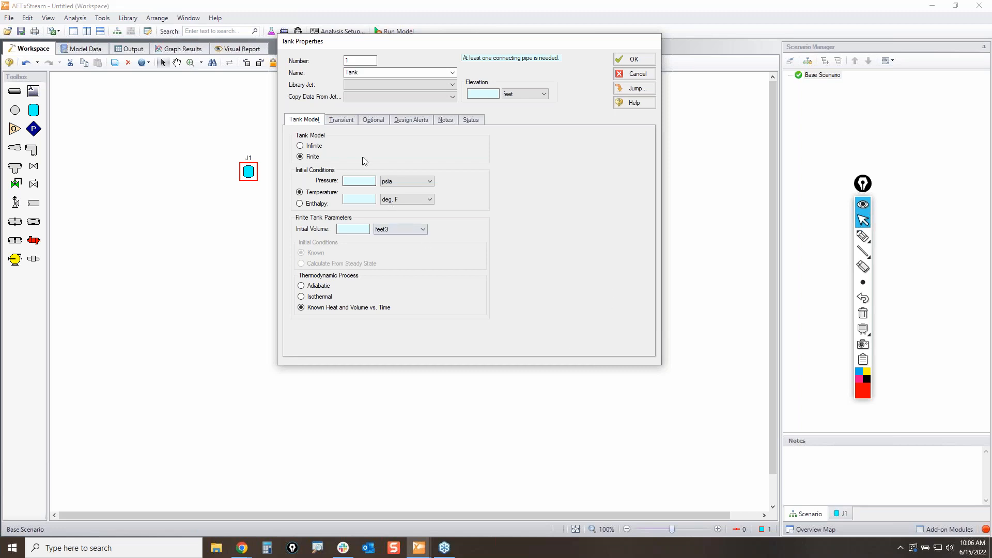
# Show the tank's transient data, circle the external heat and volume table in red, and erase the marking
pyautogui.click(342, 119)
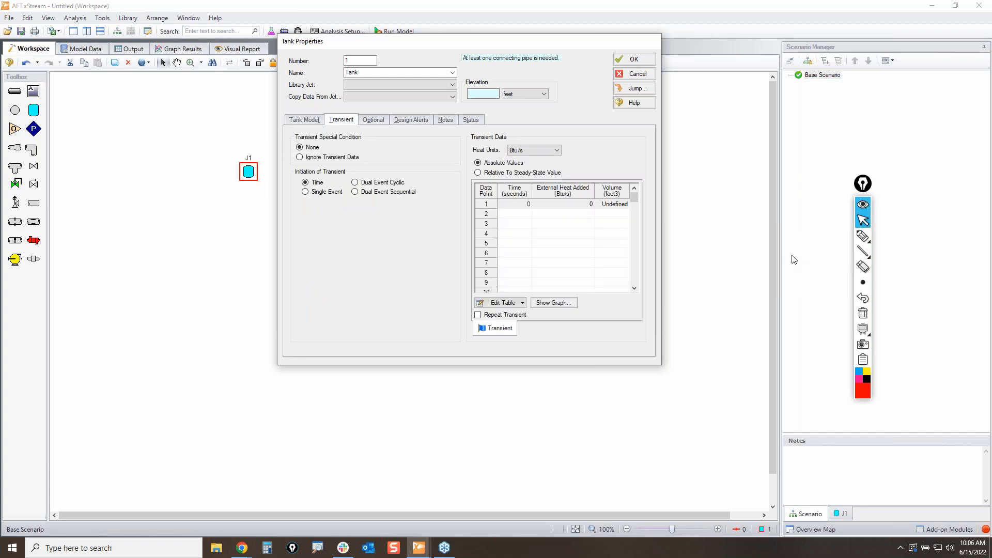
pyautogui.click(862, 236)
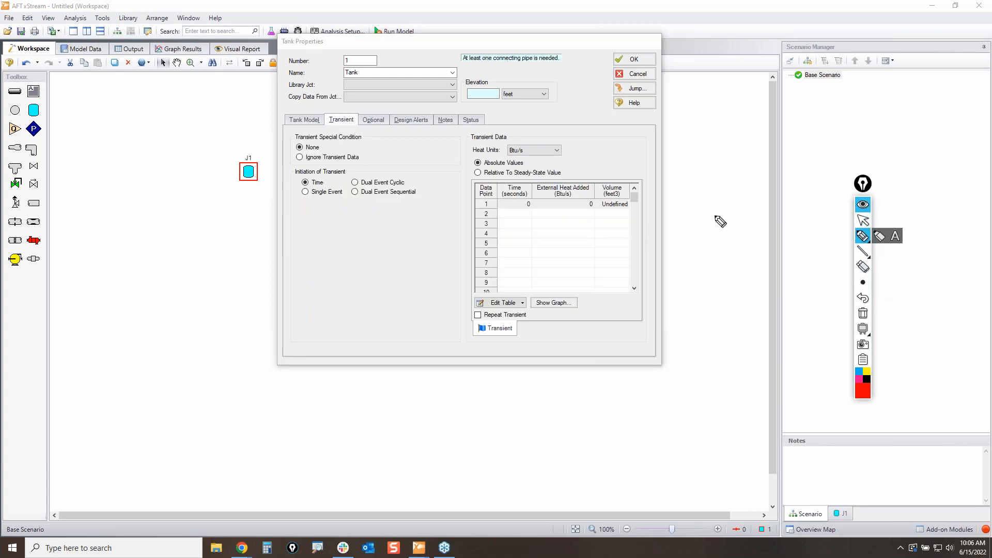
pyautogui.moveTo(532, 184)
pyautogui.mouseDown()
pyautogui.moveTo(560, 245)
pyautogui.moveTo(589, 188)
pyautogui.moveTo(625, 203)
pyautogui.mouseUp()
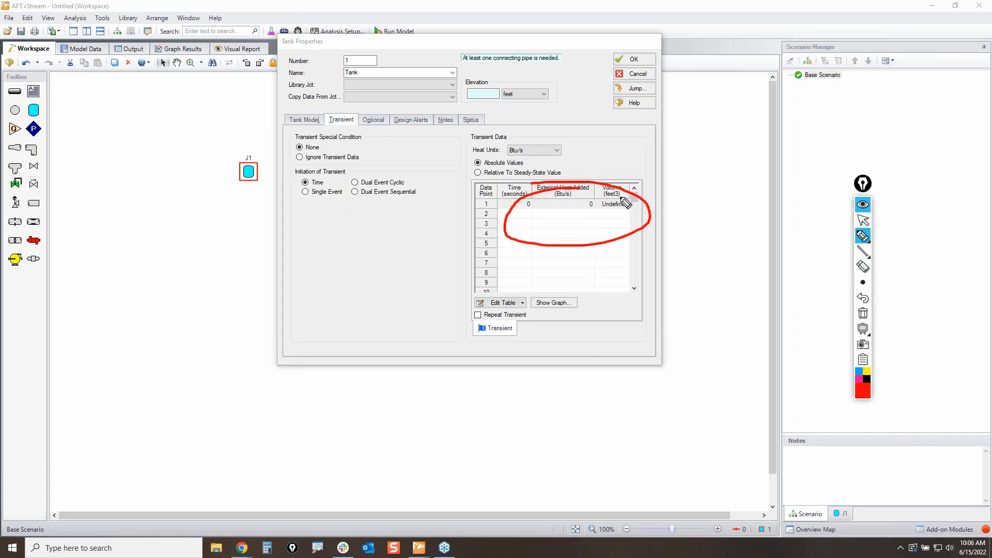
pyautogui.click(862, 313)
pyautogui.click(864, 223)
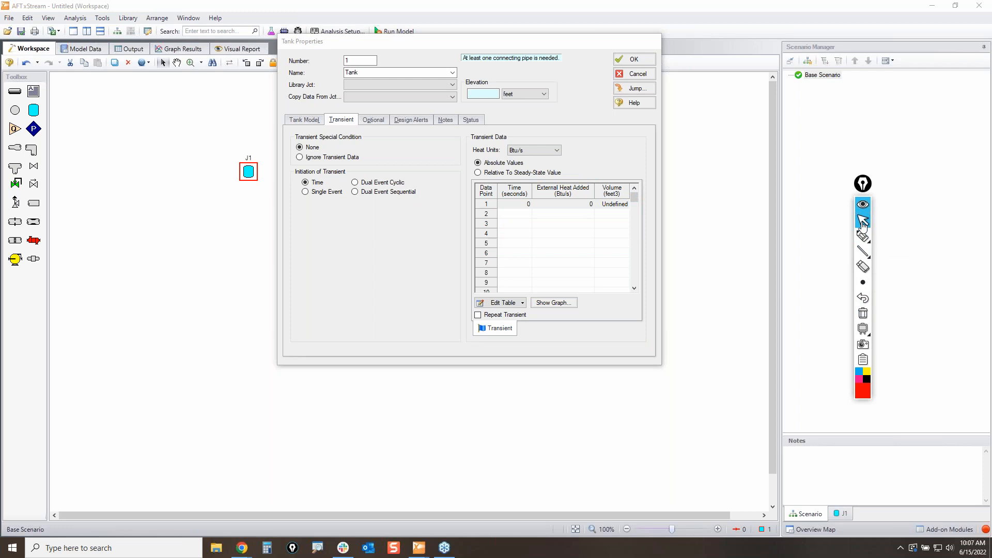
# Set the tank's thermodynamic process to Adiabatic, circle the Fixed Volume parameter in red, and erase the marking
pyautogui.click(304, 120)
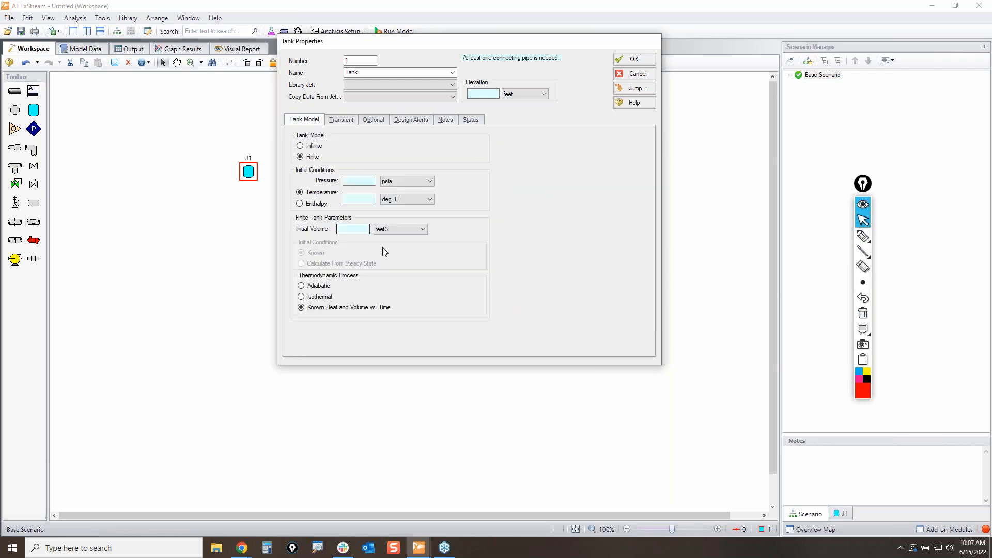
pyautogui.click(301, 286)
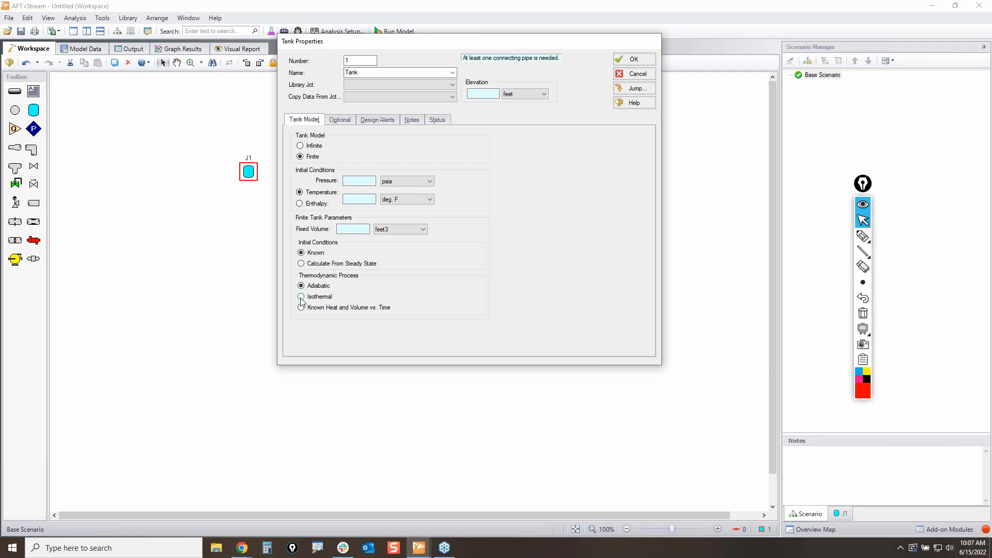
pyautogui.click(862, 236)
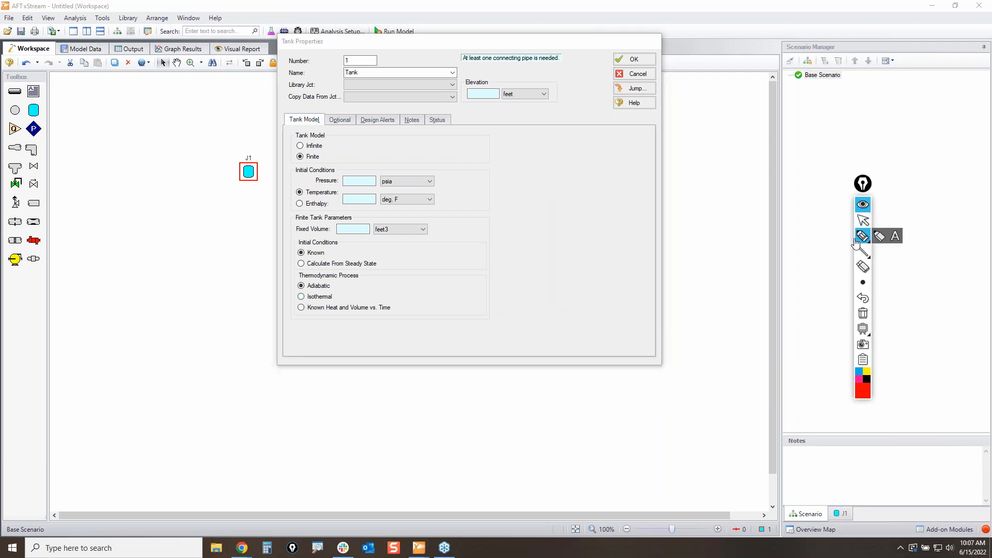
pyautogui.moveTo(281, 211)
pyautogui.mouseDown()
pyautogui.moveTo(442, 216)
pyautogui.moveTo(400, 249)
pyautogui.moveTo(306, 246)
pyautogui.moveTo(289, 227)
pyautogui.moveTo(293, 213)
pyautogui.mouseUp()
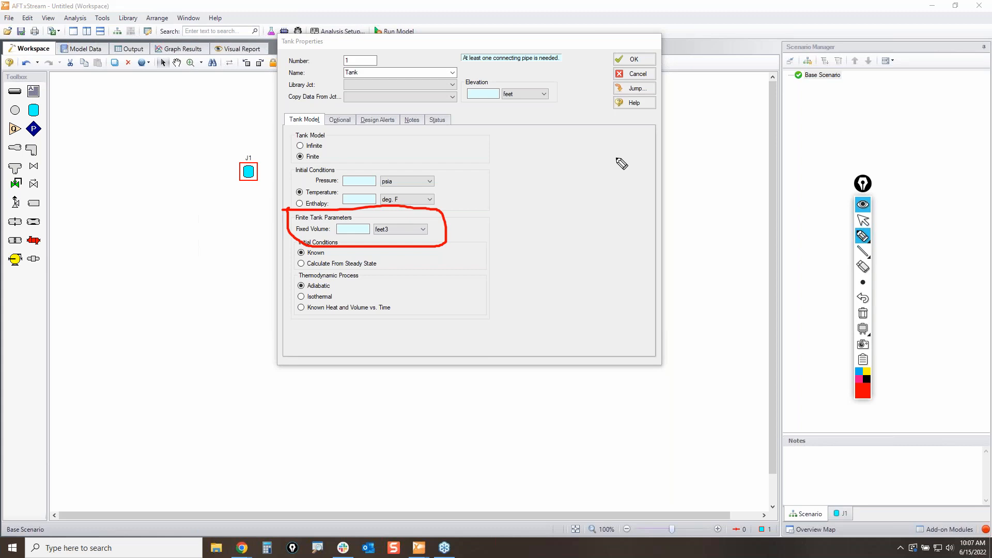
pyautogui.click(862, 313)
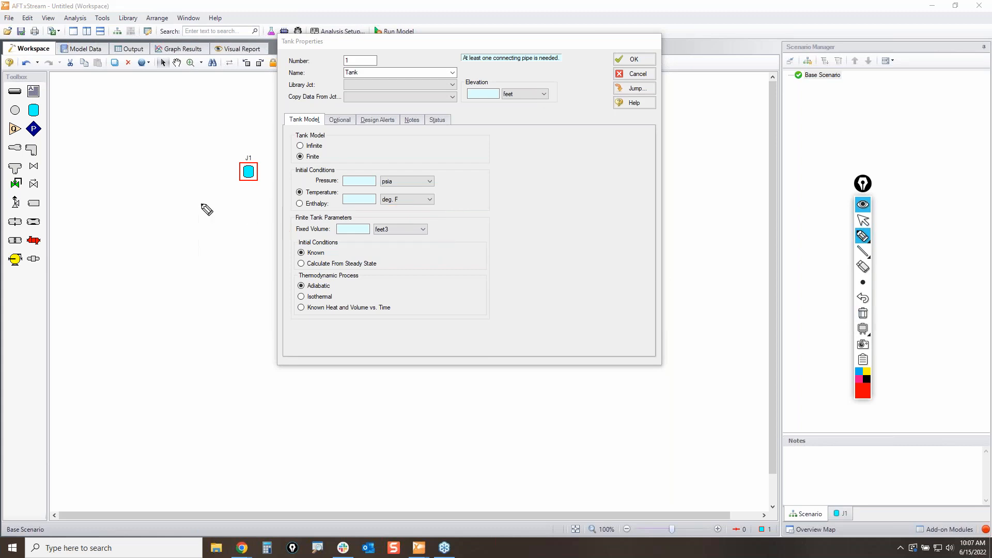
# Circle the initial pressure and temperature fields in red, erase the marking, and close the tank properties without saving
pyautogui.moveTo(282, 172)
pyautogui.mouseDown()
pyautogui.moveTo(454, 200)
pyautogui.moveTo(279, 206)
pyautogui.moveTo(321, 168)
pyautogui.mouseUp()
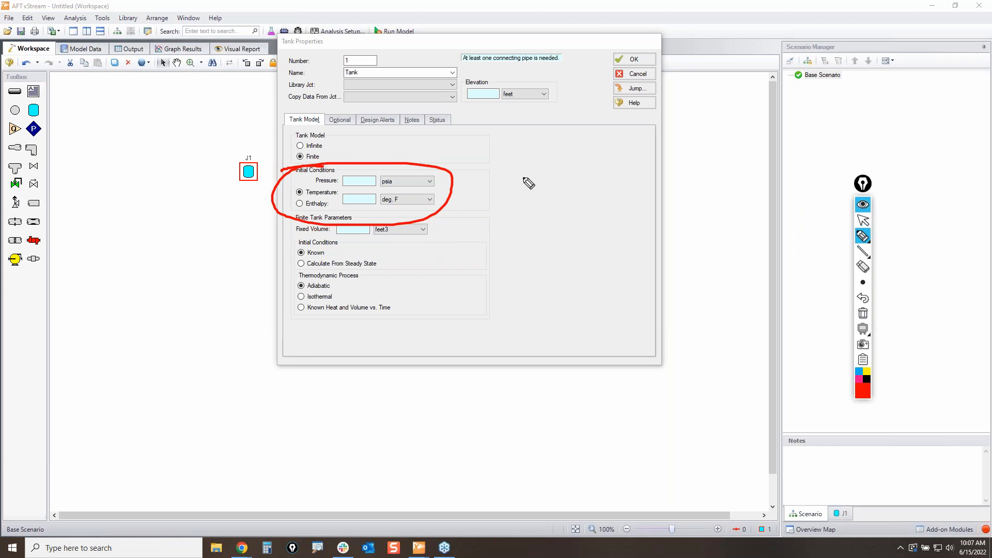
pyautogui.click(862, 313)
pyautogui.moveTo(862, 252)
pyautogui.click(862, 220)
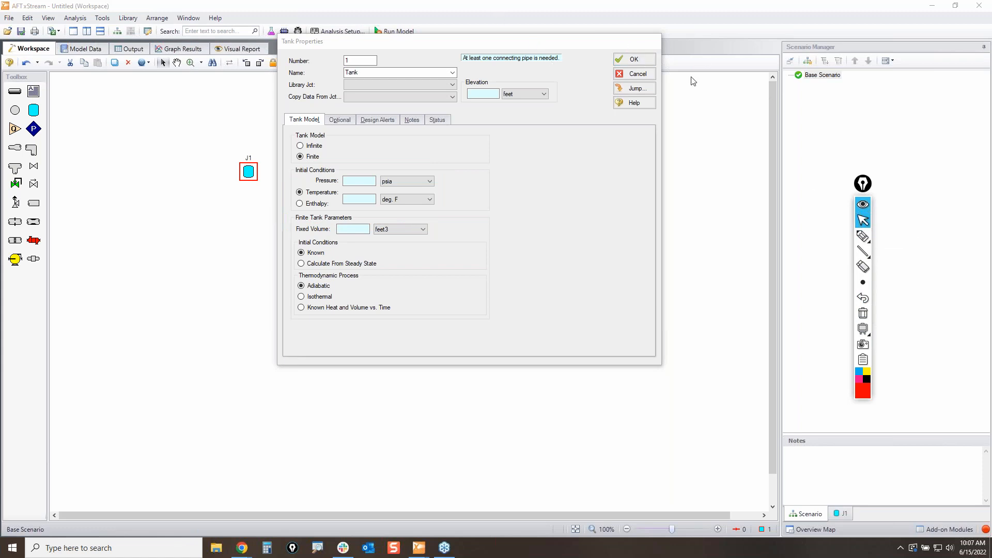
pyautogui.click(638, 74)
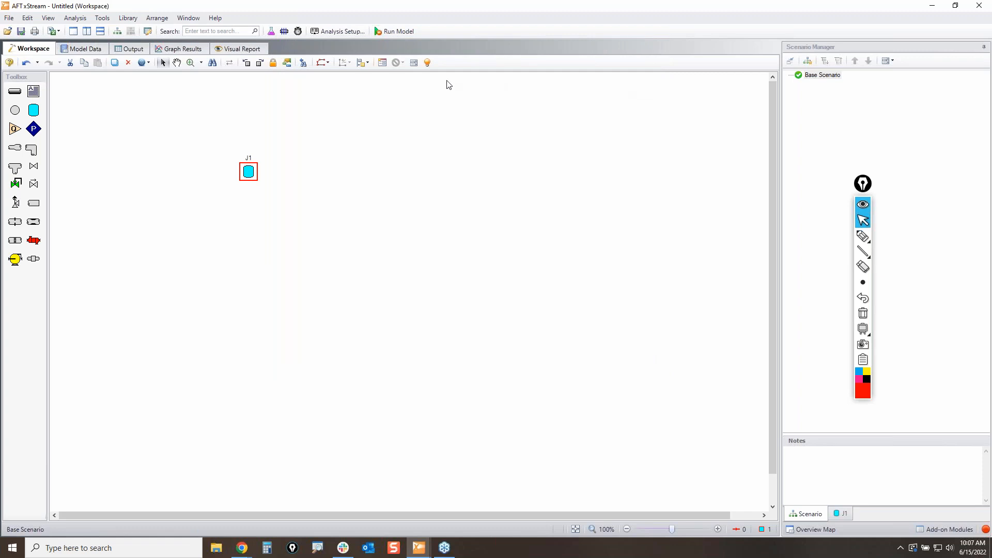
# Add Air from the AFT Standard fluids to the model in Analysis Setup and view the equation of state choices
pyautogui.click(339, 32)
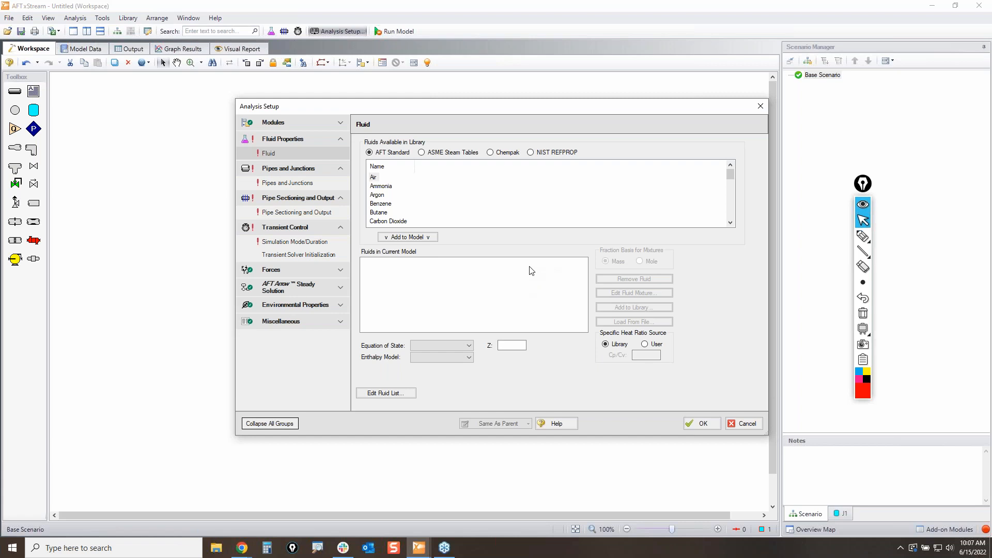
pyautogui.doubleClick(373, 177)
pyautogui.click(469, 346)
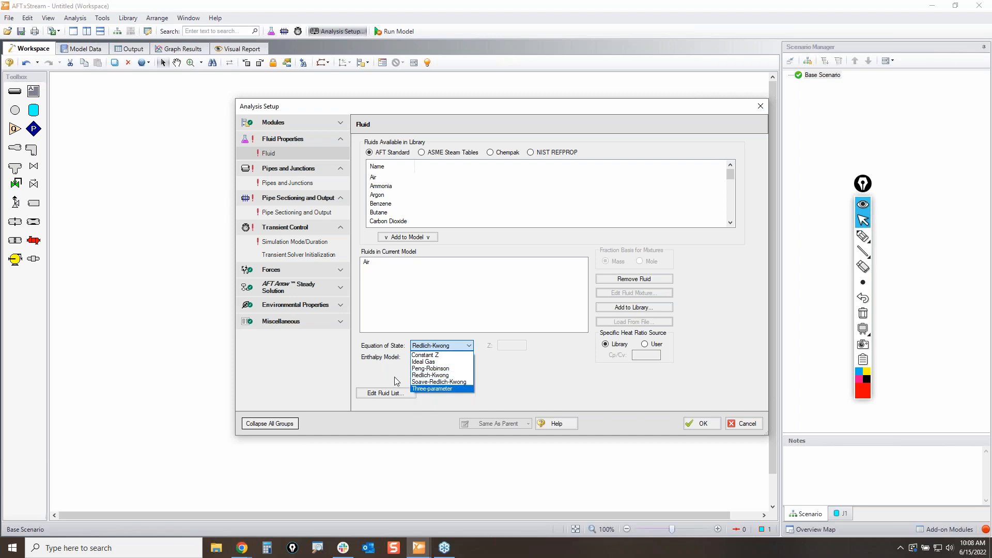
pyautogui.click(538, 377)
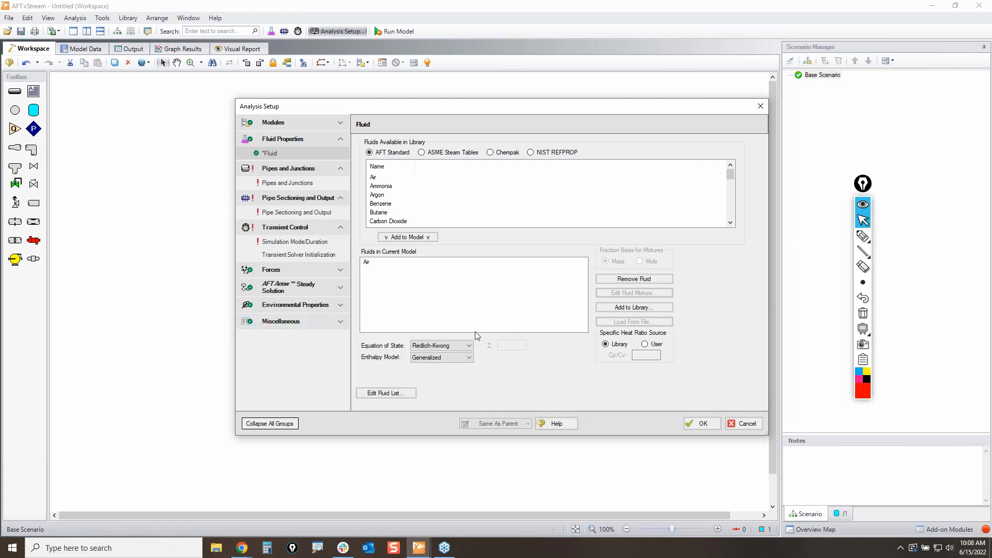
# Circle the AFT Standard fluid library option in red, erase the marking, and close Analysis Setup without saving
pyautogui.click(862, 236)
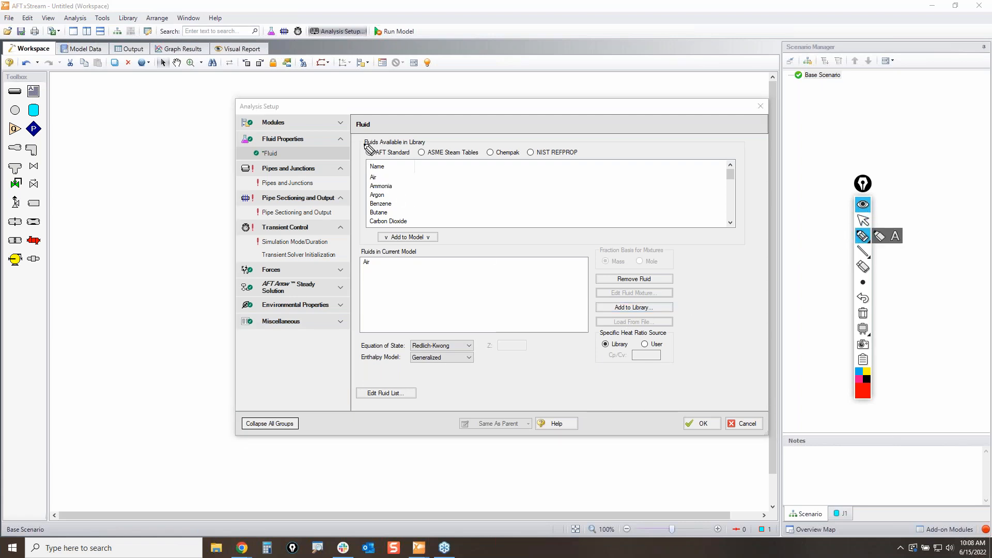
pyautogui.moveTo(361, 146)
pyautogui.mouseDown()
pyautogui.moveTo(413, 151)
pyautogui.moveTo(358, 155)
pyautogui.moveTo(360, 145)
pyautogui.mouseUp()
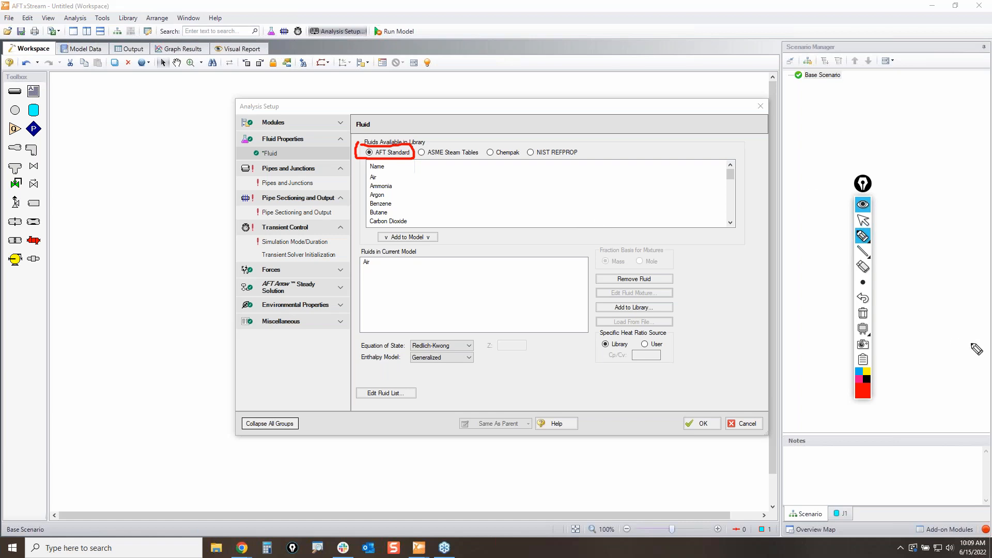
pyautogui.click(862, 313)
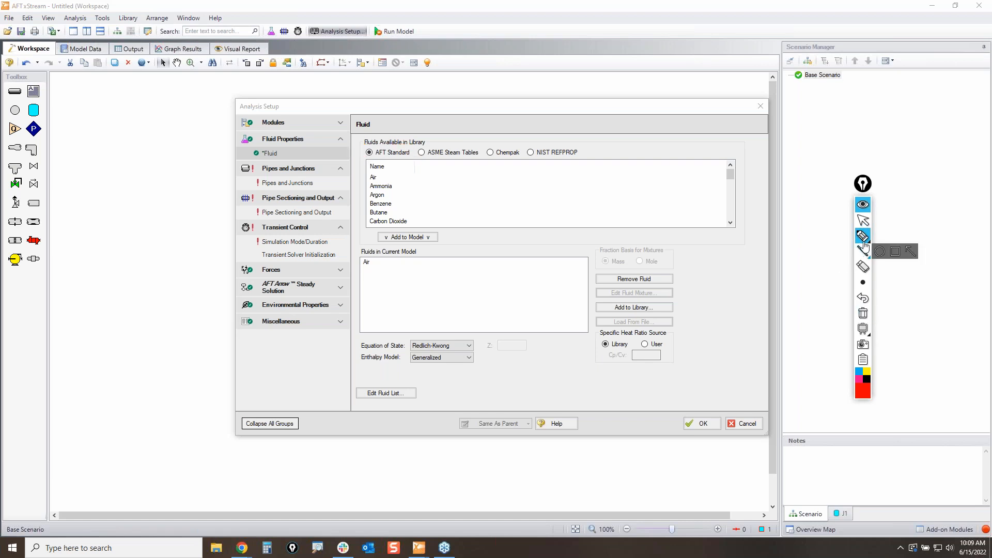
pyautogui.click(863, 224)
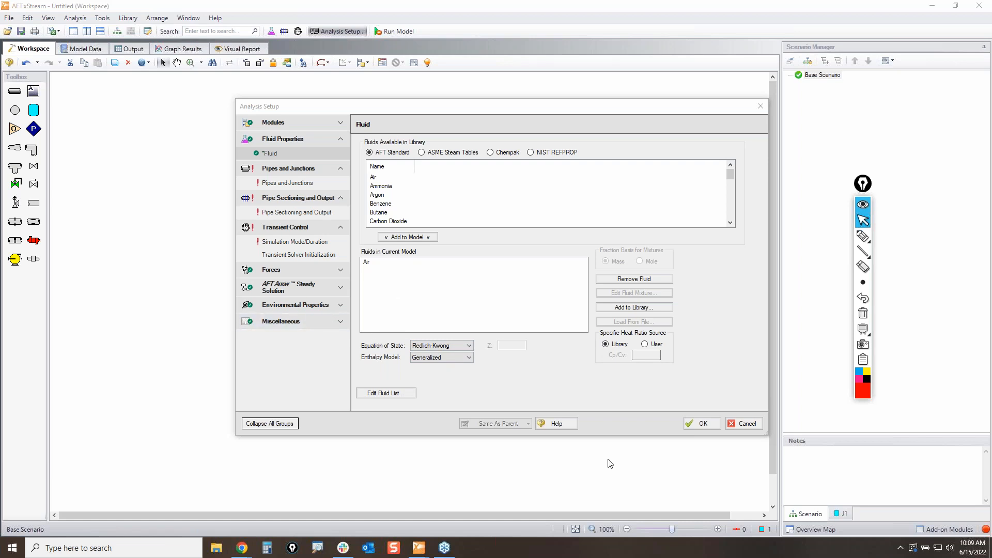
pyautogui.click(742, 424)
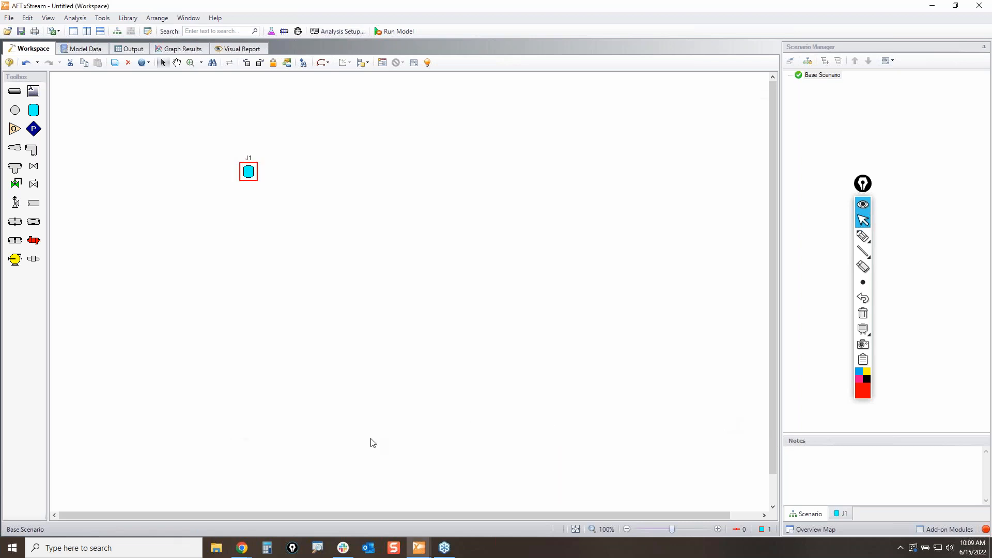
# Switch to Chrome and show the AFT Documentation Portal page
pyautogui.click(242, 548)
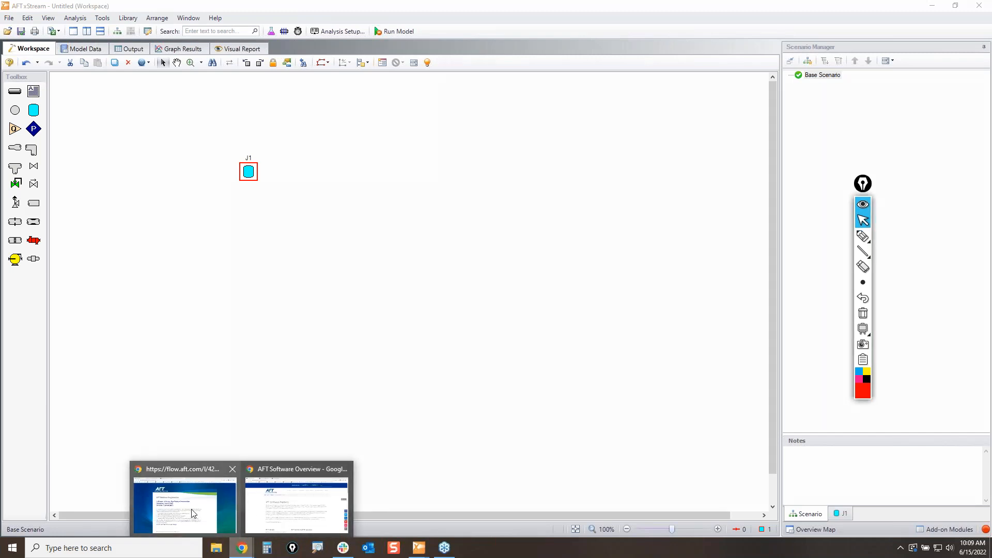
pyautogui.moveTo(193, 513)
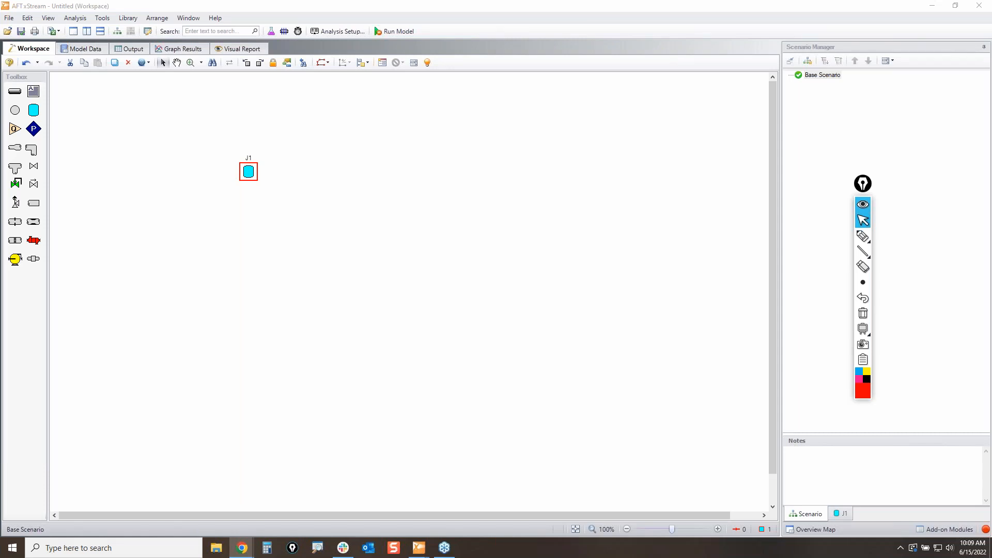
pyautogui.hotkey('alt', 'Tab')
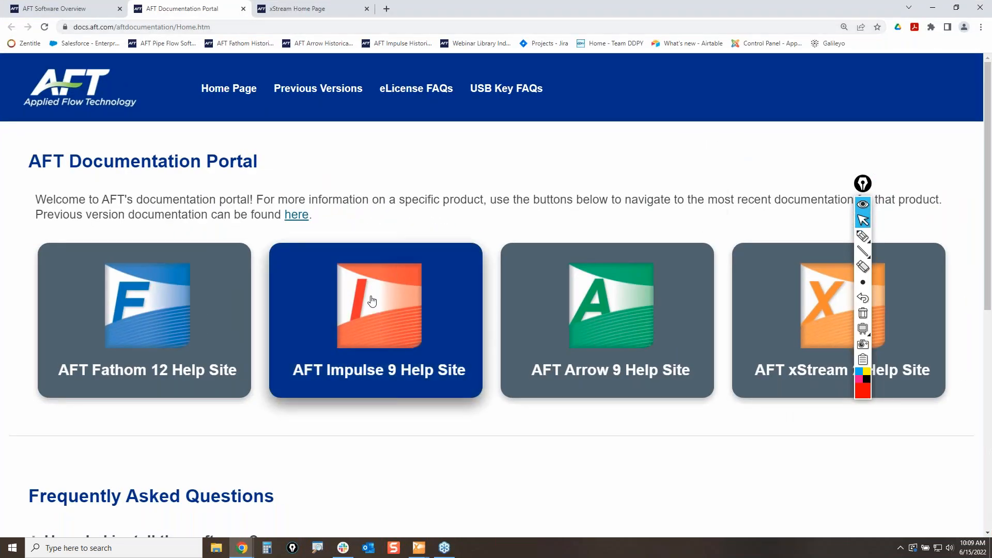
# Underline the Fathom, Impulse, Arrow and xStream help site tiles in red, then erase the markings
pyautogui.moveTo(862, 183); pyautogui.dragTo(577, 132)
pyautogui.click(574, 180)
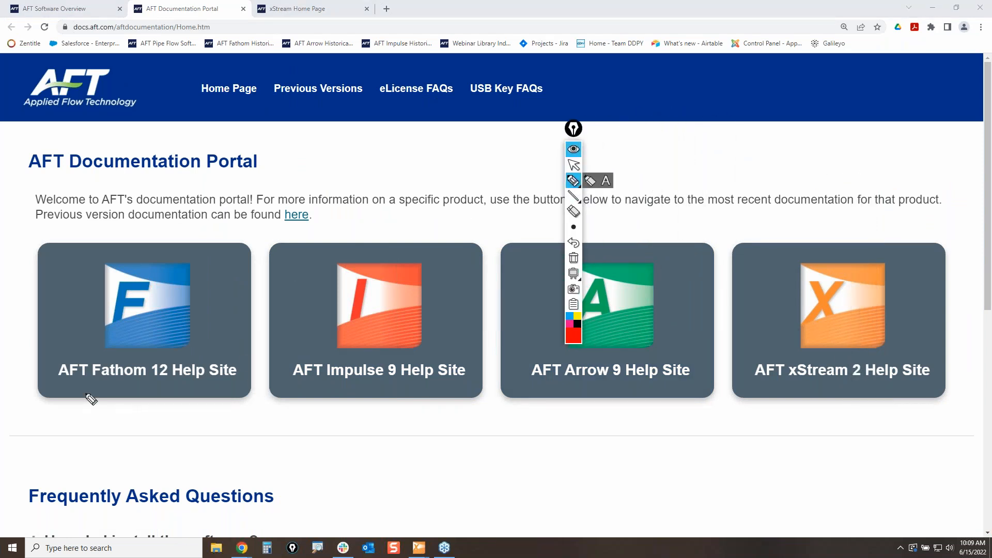
pyautogui.moveTo(83, 406); pyautogui.dragTo(222, 401)
pyautogui.moveTo(330, 411); pyautogui.dragTo(440, 411)
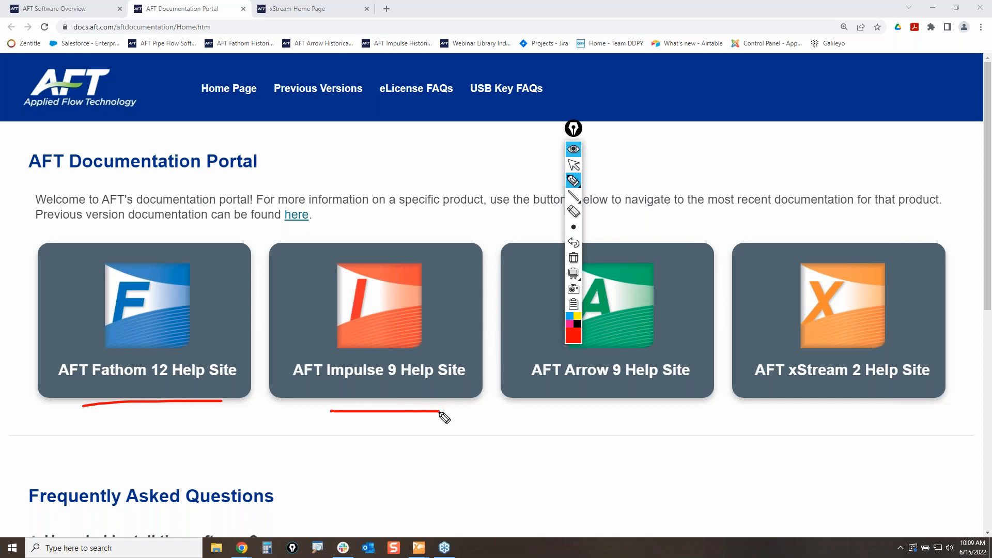
pyautogui.moveTo(586, 414); pyautogui.dragTo(676, 411)
pyautogui.moveTo(854, 422); pyautogui.dragTo(953, 429)
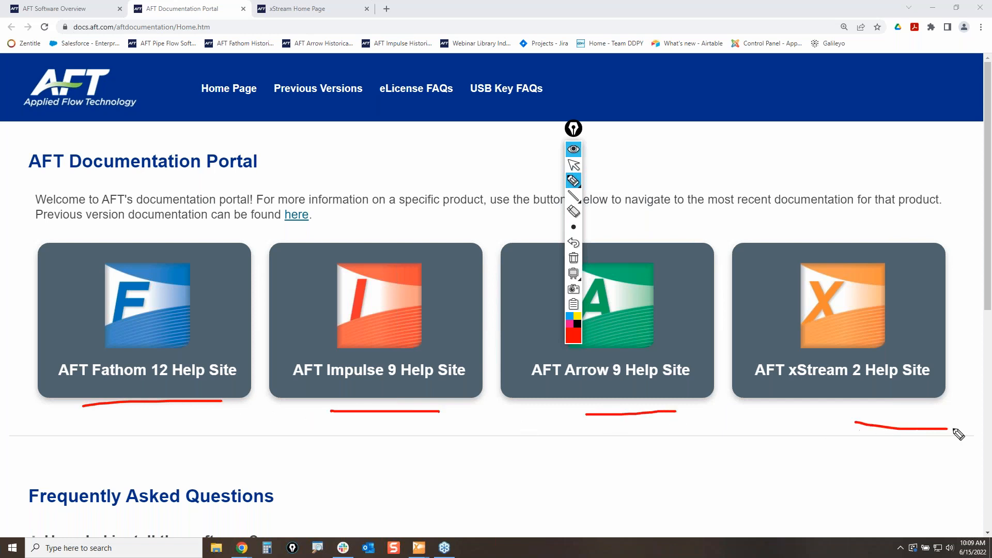
pyautogui.click(573, 259)
pyautogui.click(574, 165)
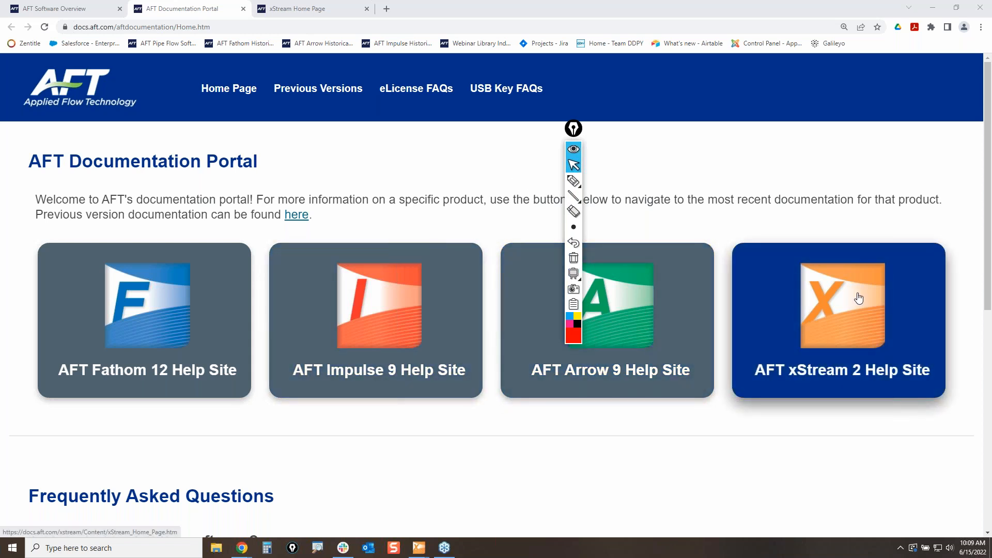
# Open the AFT xStream 2 Help Site and expand the Overview of AFT xStream topics
pyautogui.click(858, 298)
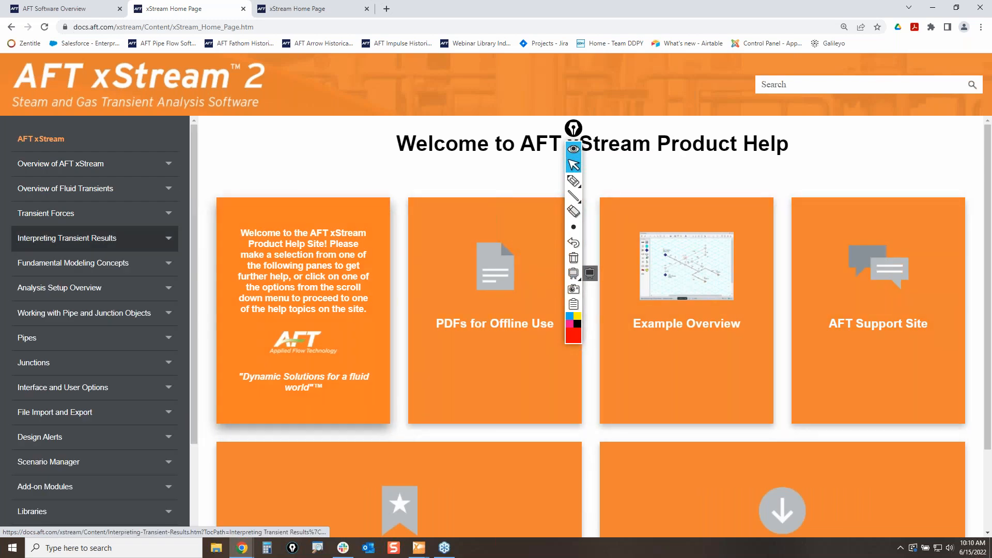
pyautogui.click(168, 169)
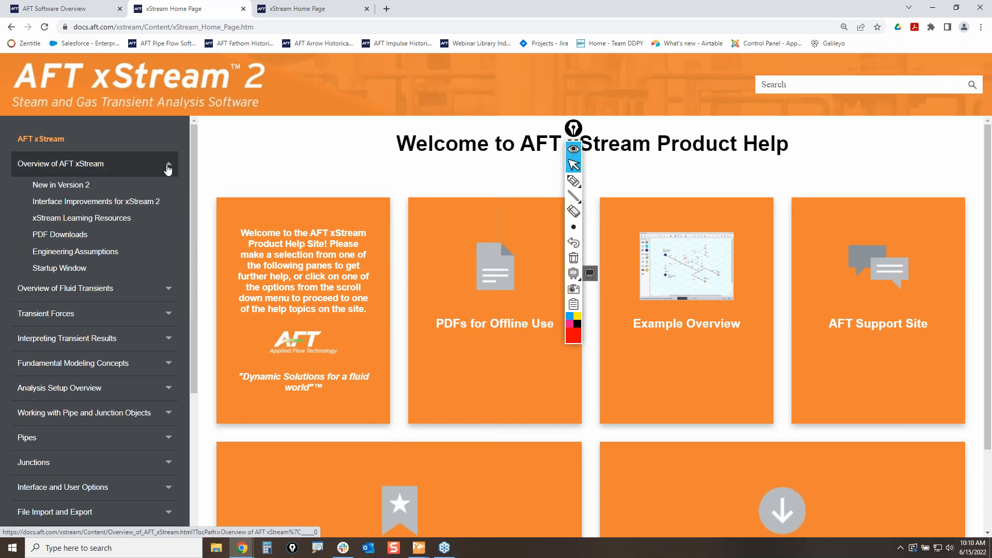
# Circle the Overview of AFT xStream heading in red and draw an arrow pointing at New in Version 2
pyautogui.click(573, 180)
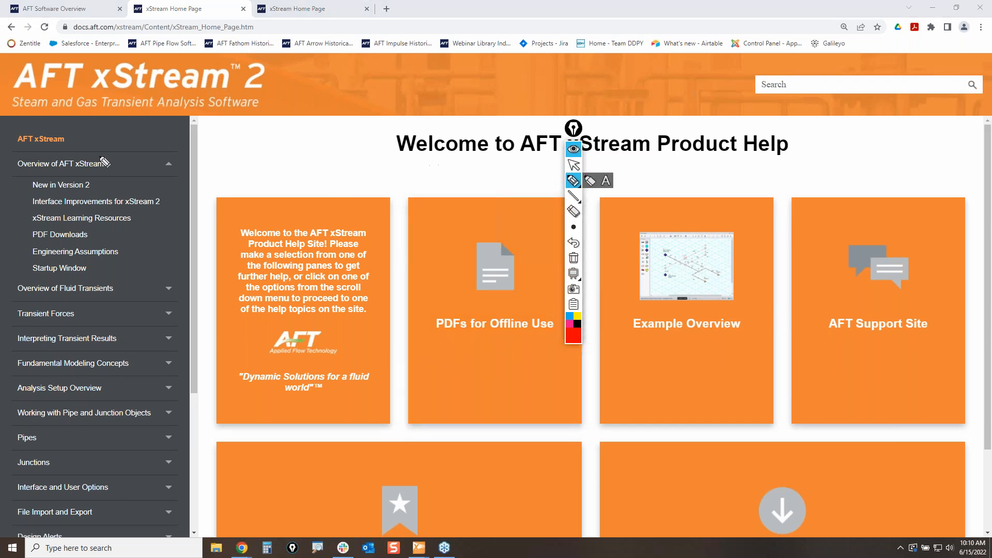
pyautogui.moveTo(23, 162)
pyautogui.mouseDown()
pyautogui.moveTo(127, 170)
pyautogui.moveTo(11, 169)
pyautogui.moveTo(31, 155)
pyautogui.mouseUp()
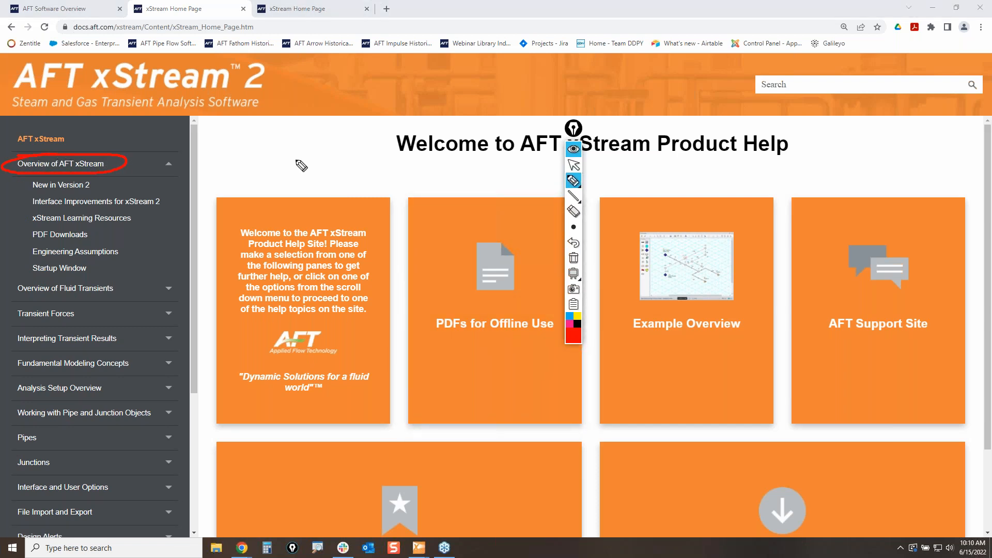
pyautogui.moveTo(96, 185); pyautogui.dragTo(192, 185)
pyautogui.moveTo(110, 181); pyautogui.dragTo(111, 190)
pyautogui.click(572, 165)
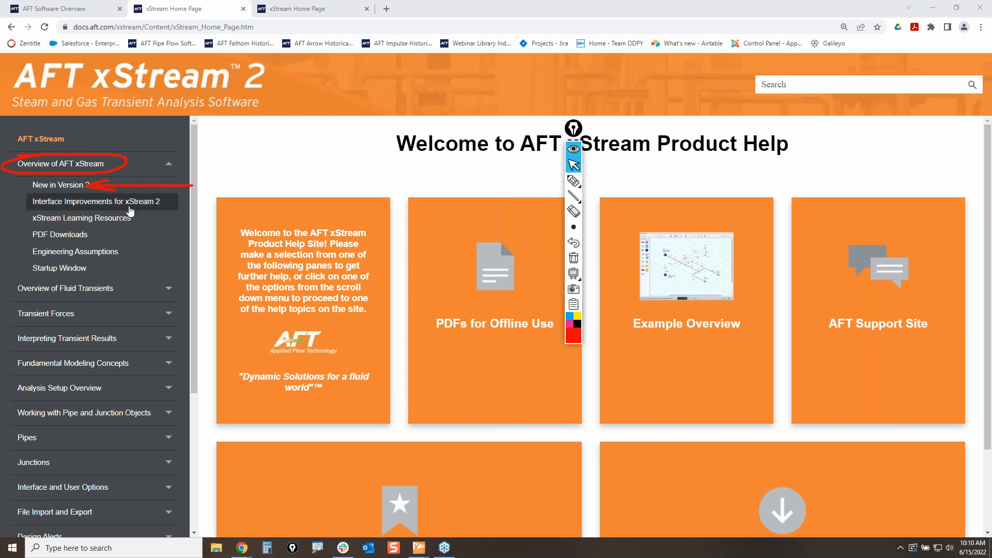
# Open the New in Version 2 topic and review it from Convective Heat Transfer down to More Improvements
pyautogui.click(63, 188)
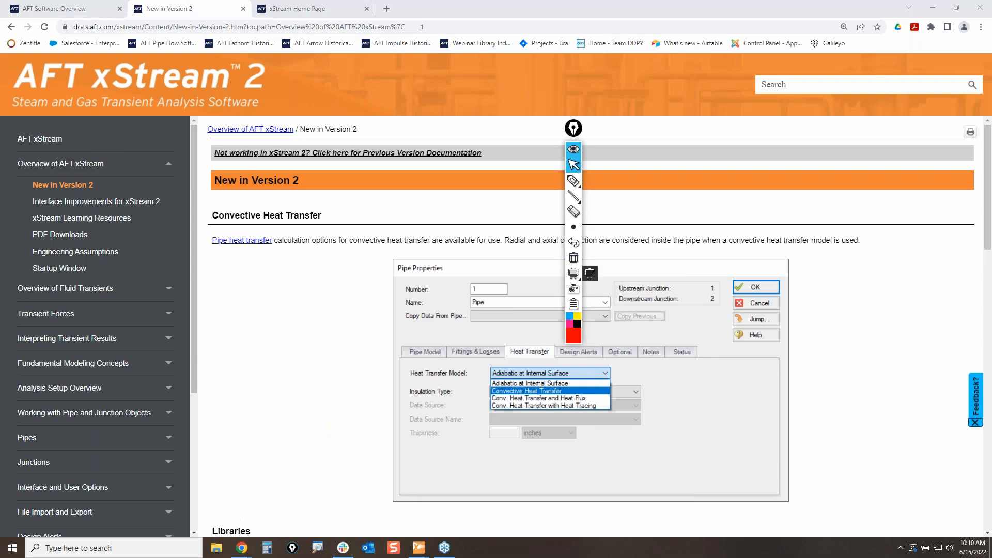
pyautogui.moveTo(574, 128); pyautogui.dragTo(920, 159)
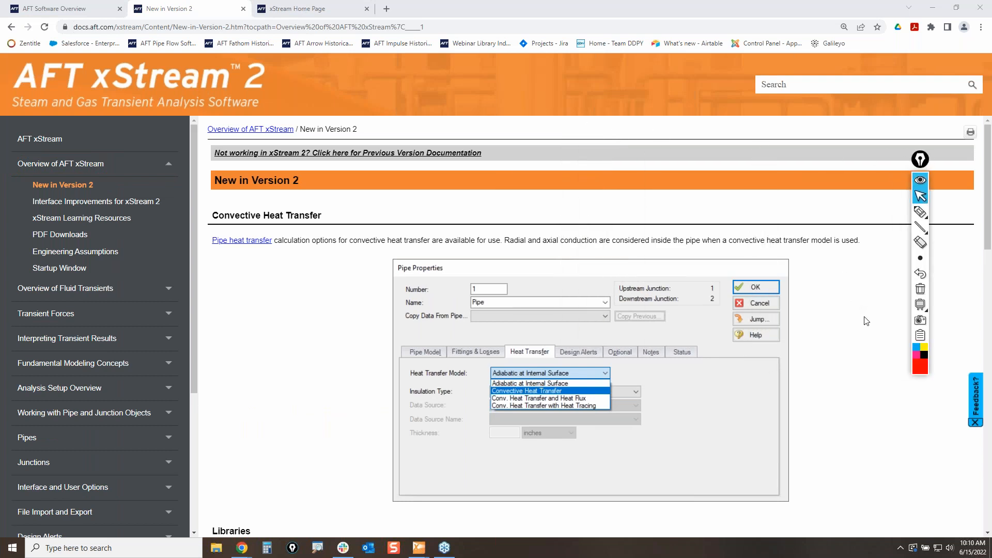
pyautogui.scroll(-2, 831, 428)
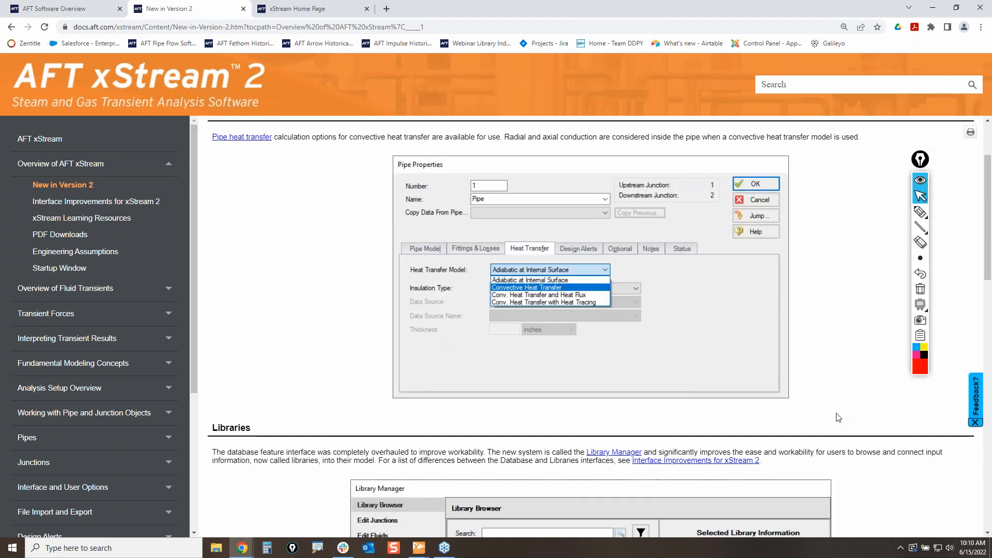
pyautogui.scroll(-7, 838, 418)
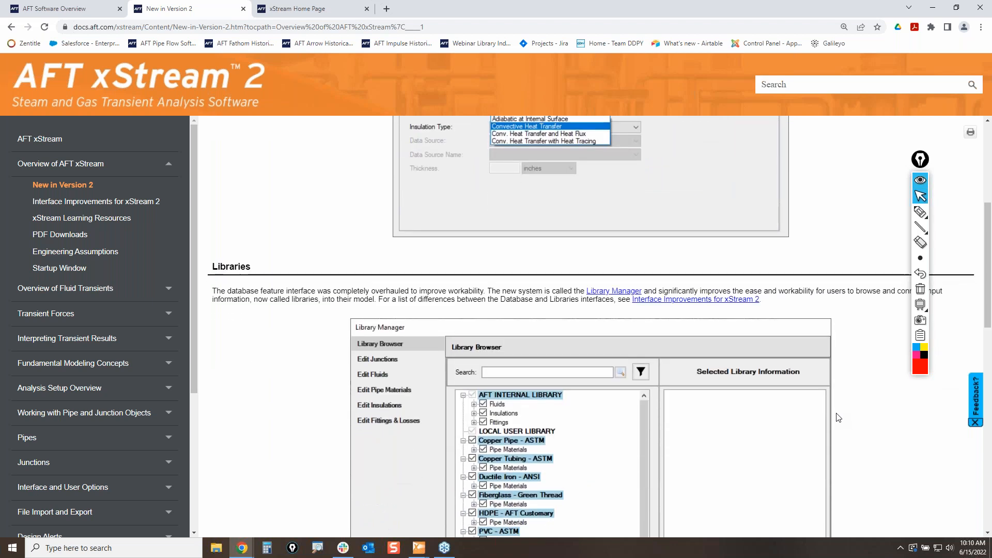
pyautogui.scroll(-3, 838, 415)
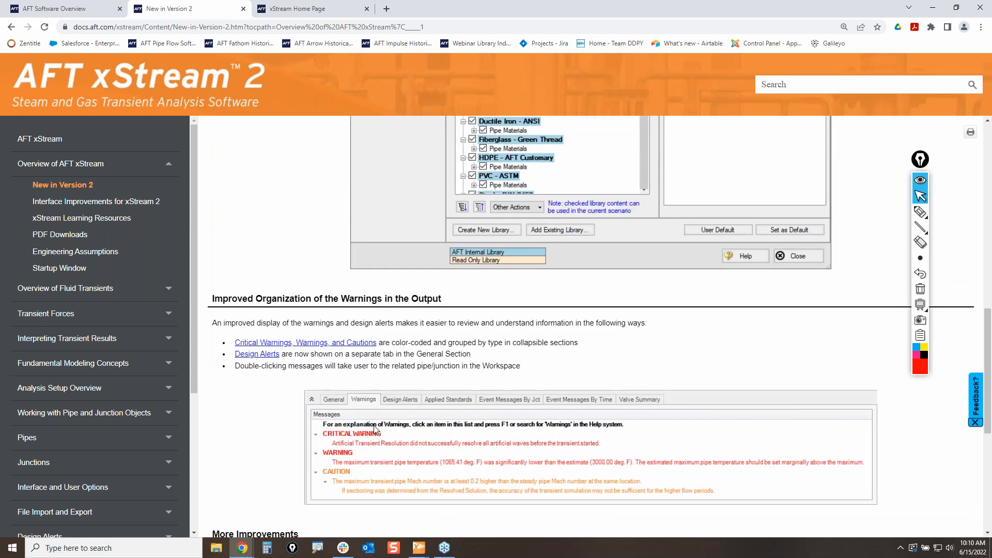
pyautogui.scroll(-2, 373, 426)
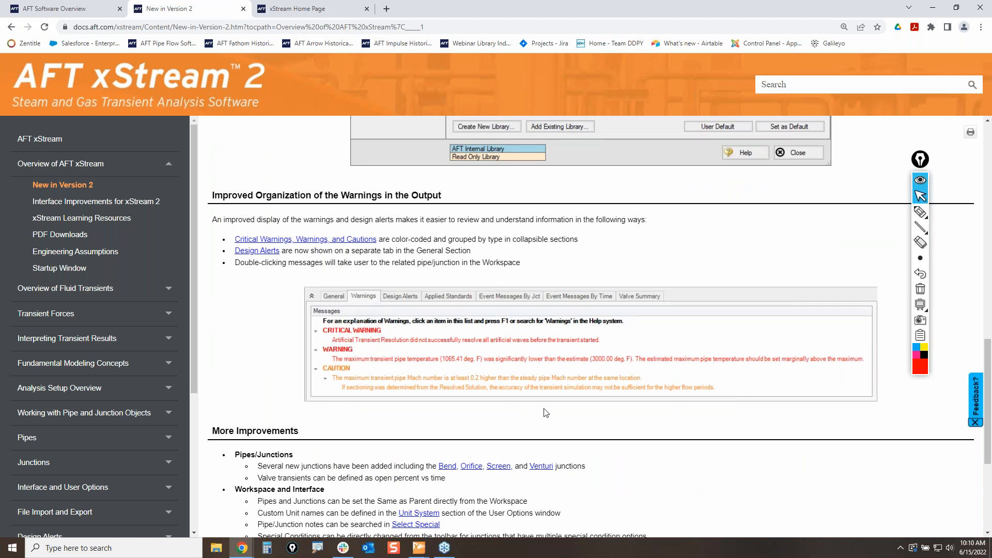
pyautogui.scroll(-1, 547, 406)
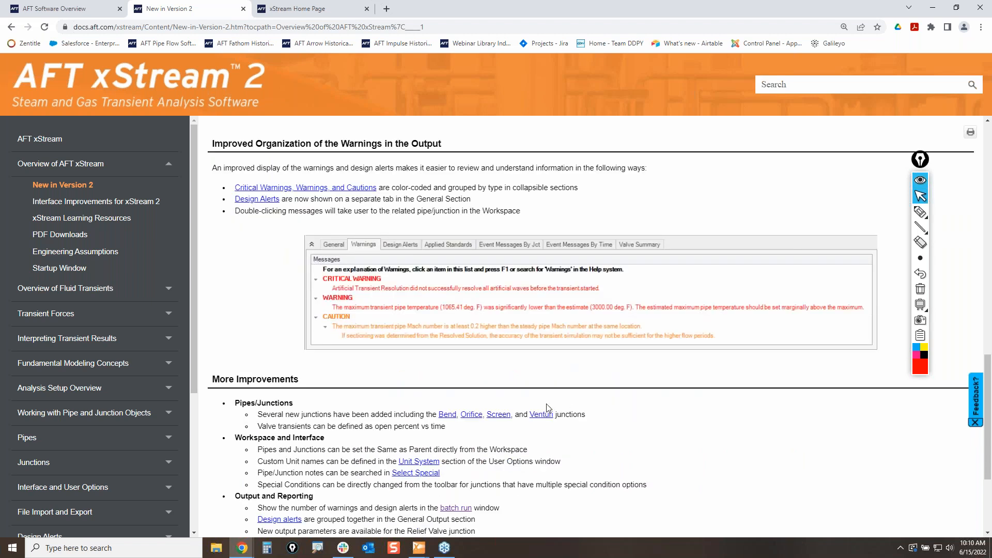
# Circle the Warnings tab and the Caution and Critical Warning headings in the output picture, then erase the markings
pyautogui.click(919, 211)
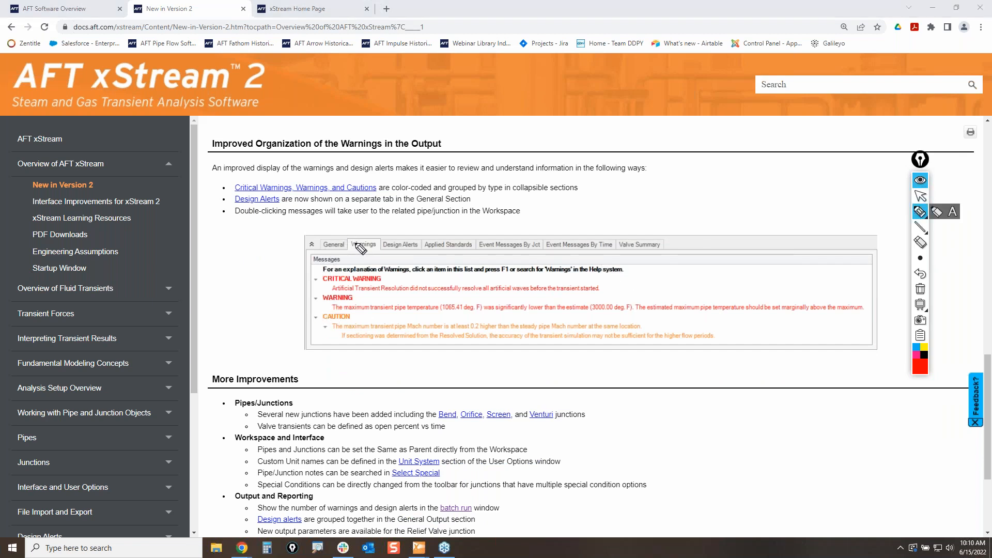
pyautogui.moveTo(354, 246)
pyautogui.mouseDown()
pyautogui.moveTo(373, 236)
pyautogui.moveTo(381, 253)
pyautogui.moveTo(344, 248)
pyautogui.moveTo(374, 242)
pyautogui.mouseUp()
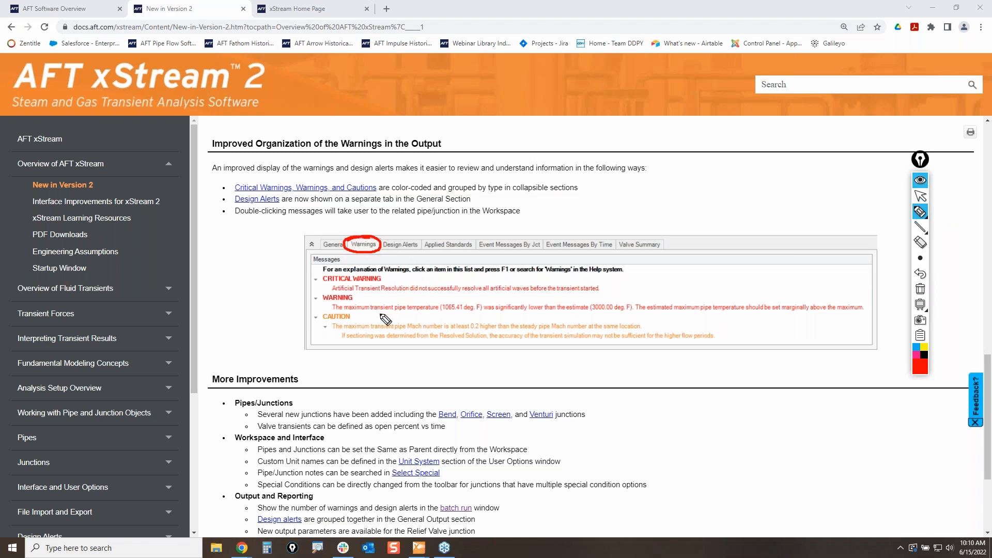
pyautogui.moveTo(303, 313)
pyautogui.mouseDown()
pyautogui.moveTo(351, 311)
pyautogui.moveTo(311, 326)
pyautogui.moveTo(309, 312)
pyautogui.moveTo(389, 287)
pyautogui.moveTo(330, 279)
pyautogui.mouseUp()
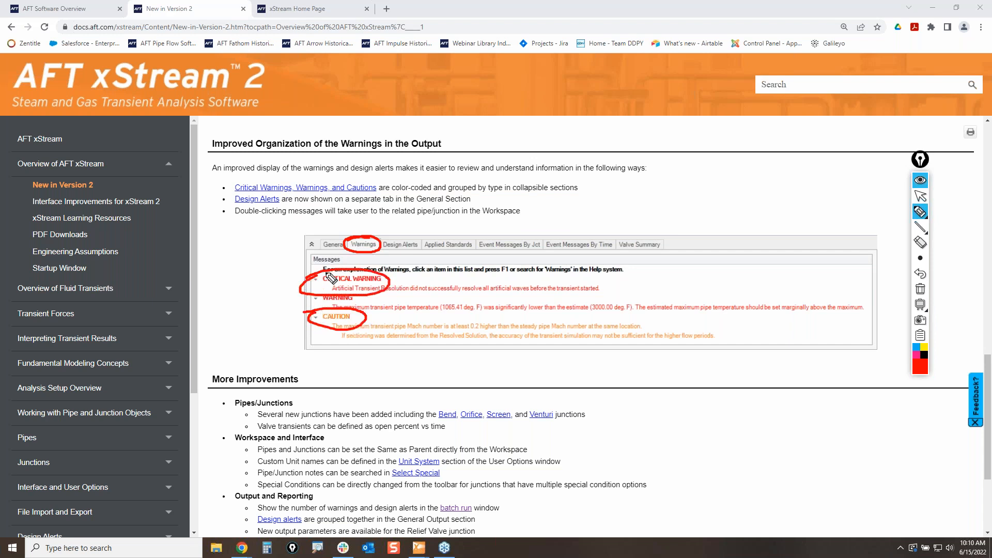
pyautogui.click(920, 288)
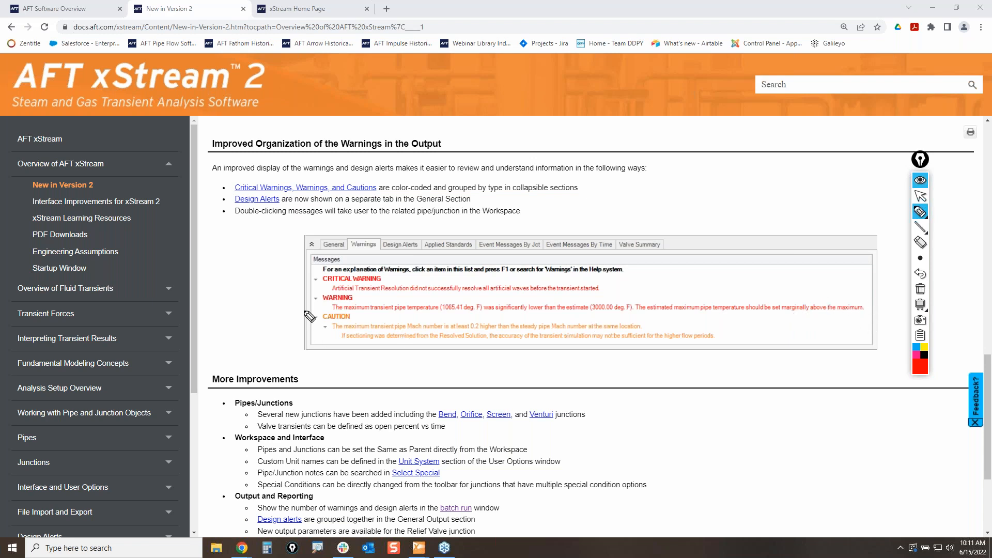
# Circle the whole message list in the warnings picture in red, then erase the marking
pyautogui.moveTo(303, 265)
pyautogui.mouseDown()
pyautogui.moveTo(833, 280)
pyautogui.moveTo(882, 322)
pyautogui.moveTo(610, 355)
pyautogui.moveTo(360, 351)
pyautogui.moveTo(282, 298)
pyautogui.moveTo(314, 253)
pyautogui.mouseUp()
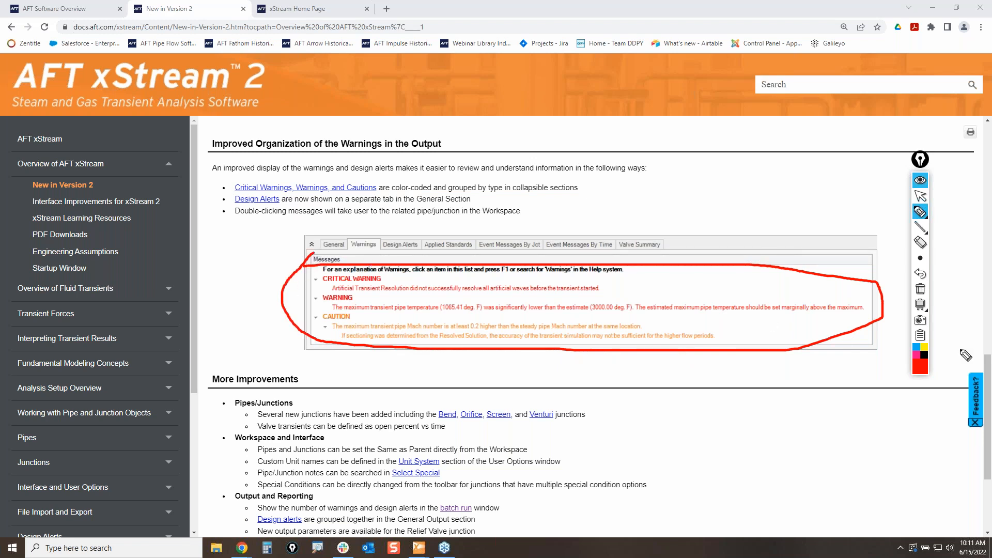
pyautogui.click(921, 288)
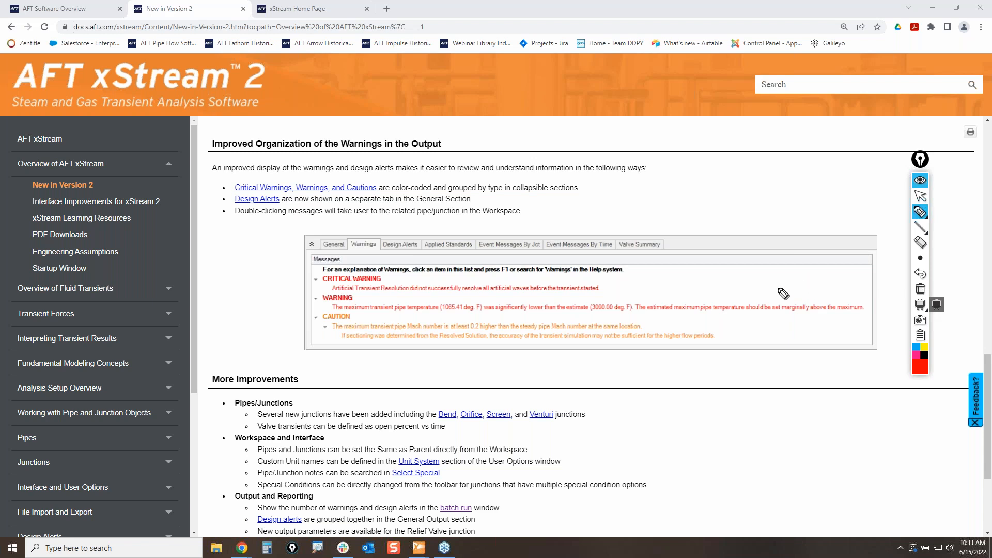
pyautogui.click(919, 202)
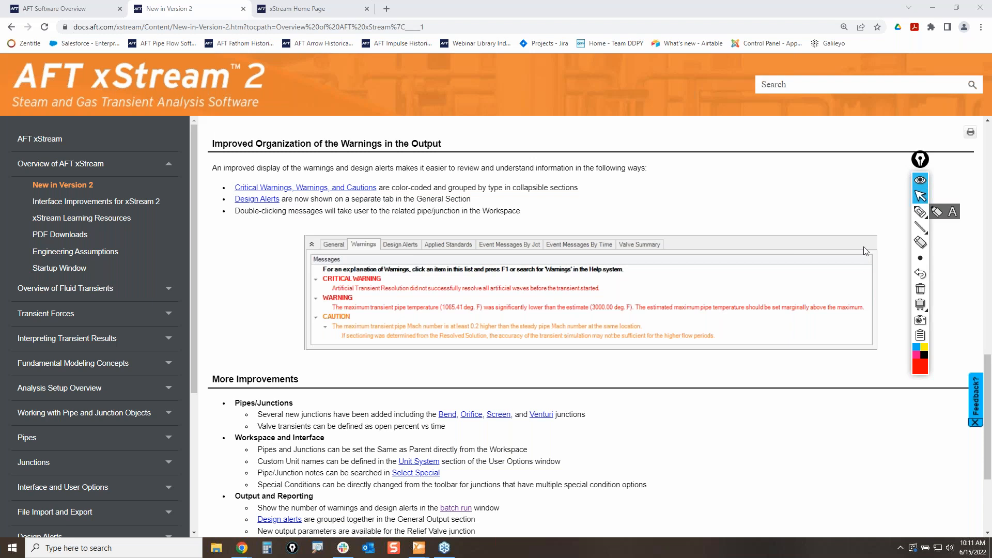
# Circle the grouped warning messages and the Design Alerts tab in red, then erase the markings
pyautogui.moveTo(920, 226)
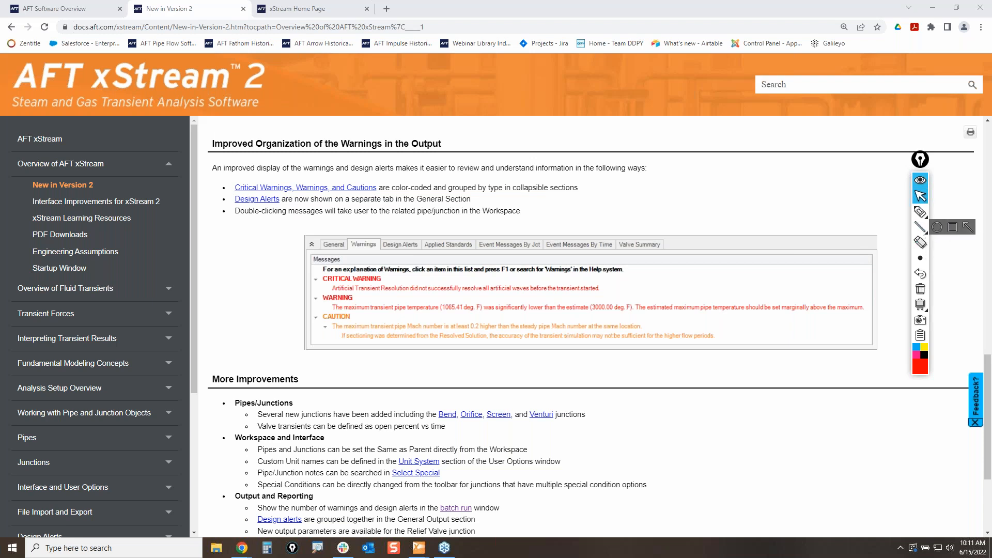
pyautogui.click(920, 211)
pyautogui.moveTo(350, 281)
pyautogui.mouseDown()
pyautogui.moveTo(289, 316)
pyautogui.moveTo(417, 242)
pyautogui.moveTo(383, 250)
pyautogui.moveTo(410, 246)
pyautogui.mouseUp()
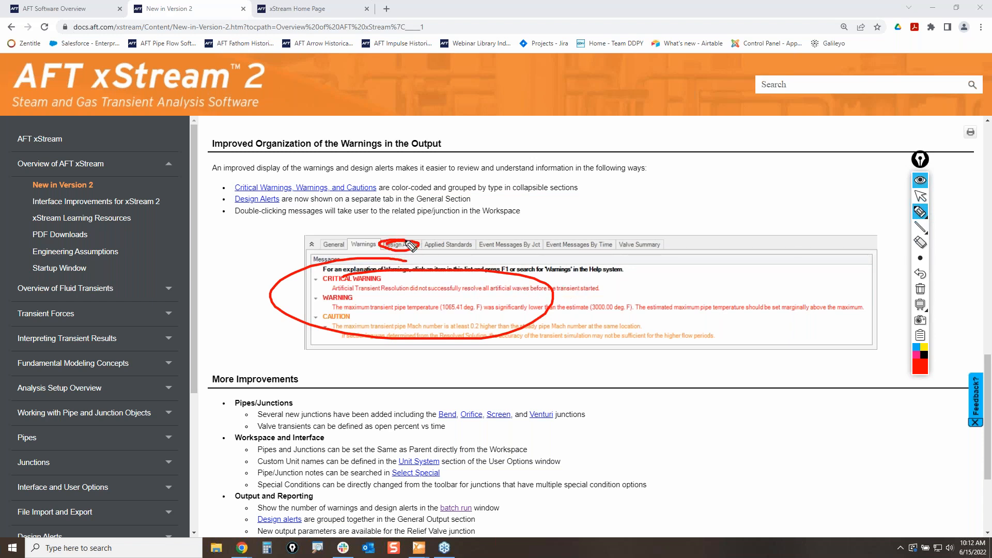
pyautogui.click(920, 289)
pyautogui.click(920, 196)
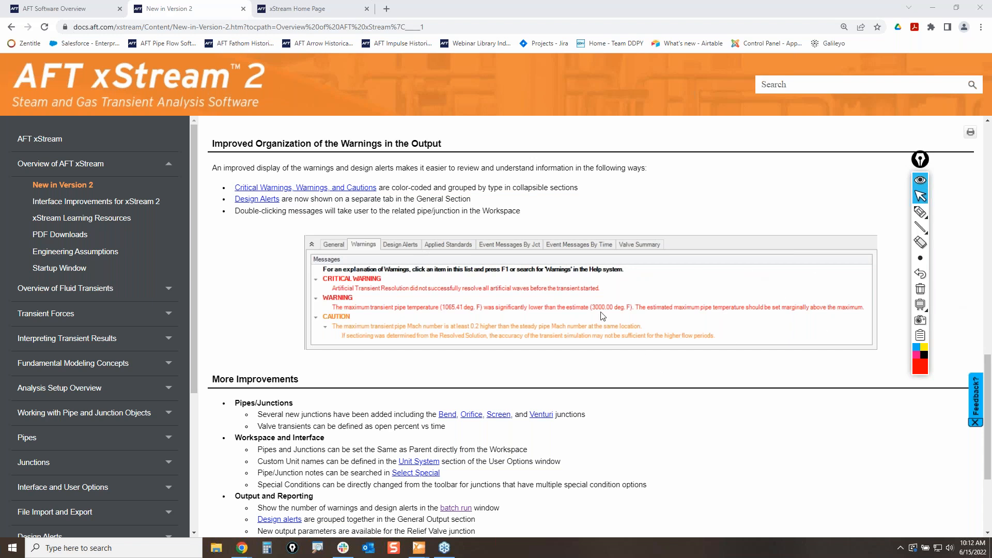
# Open the Examples topic from the help site's contents list
pyautogui.moveTo(920, 304)
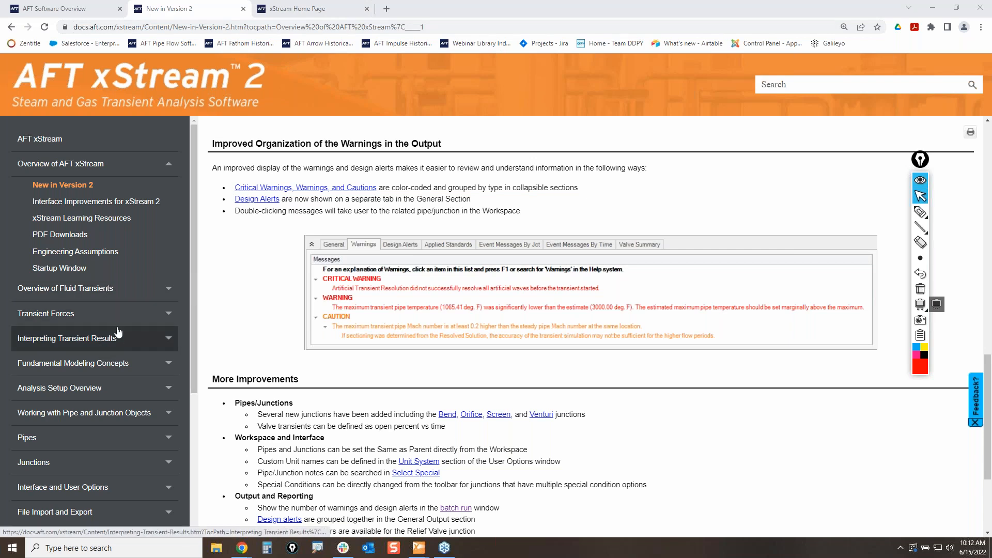
pyautogui.scroll(-4, 116, 336)
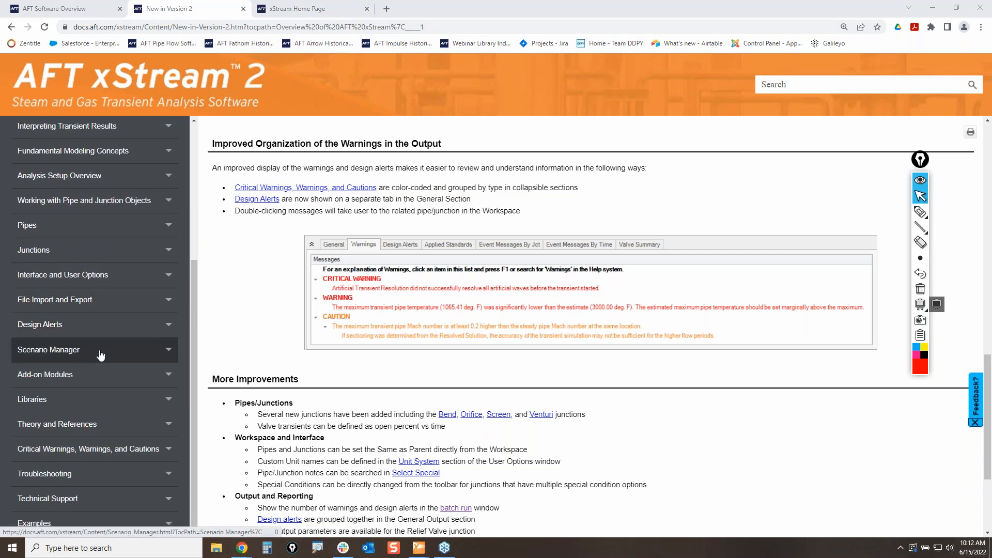
pyautogui.click(67, 523)
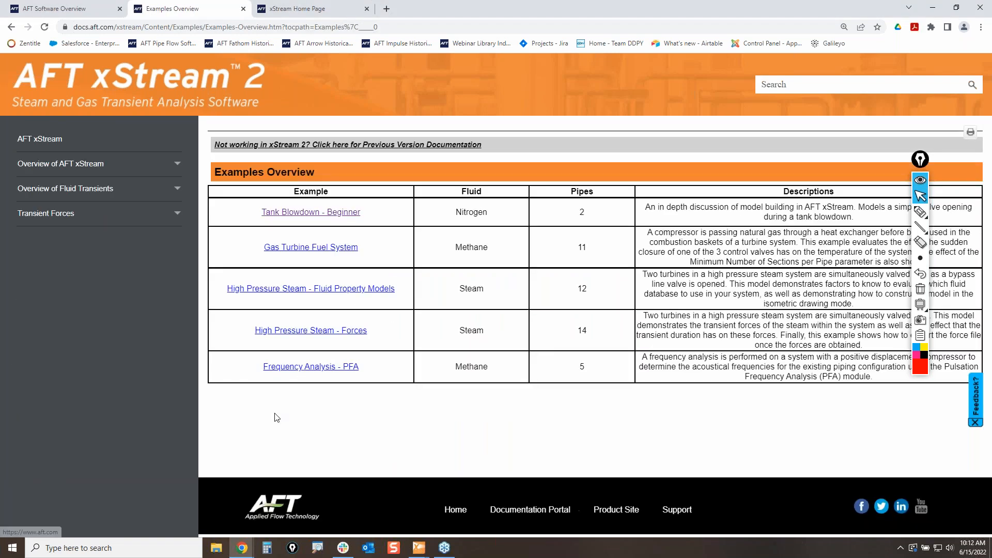
# Circle the list of examples and the Tank Blowdown - Beginner example in red, then erase the markings
pyautogui.click(920, 211)
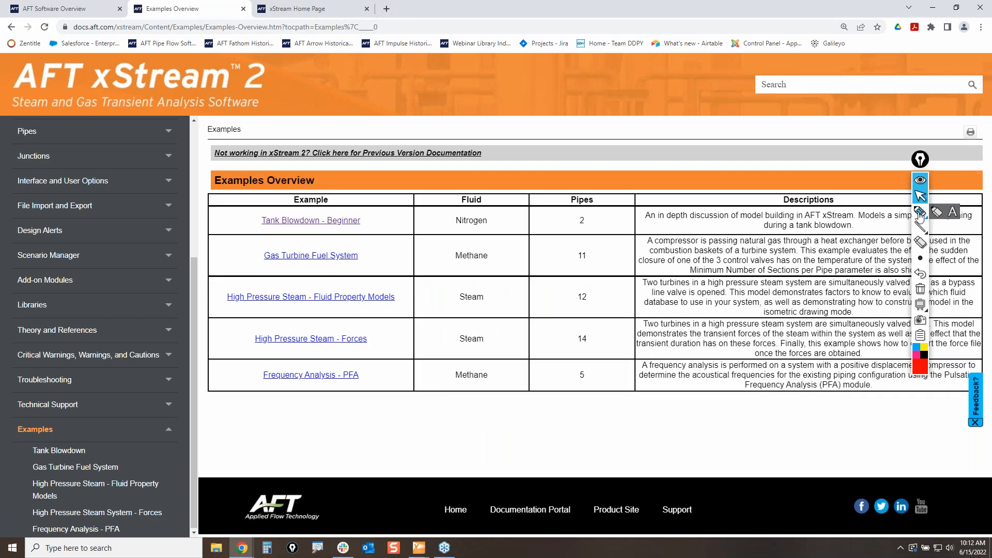
pyautogui.moveTo(213, 206)
pyautogui.mouseDown()
pyautogui.moveTo(432, 269)
pyautogui.moveTo(348, 406)
pyautogui.moveTo(193, 278)
pyautogui.moveTo(228, 197)
pyautogui.mouseUp()
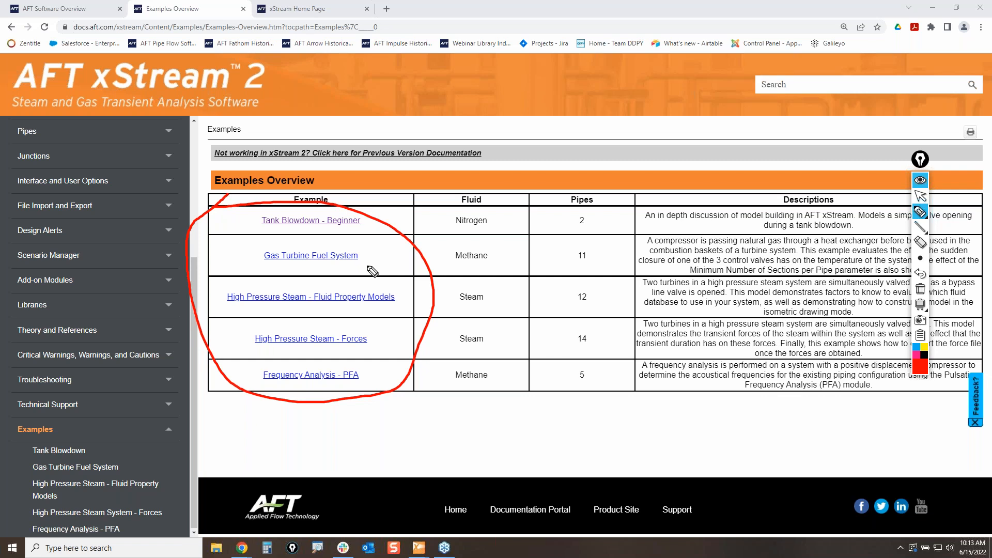
pyautogui.moveTo(240, 214)
pyautogui.mouseDown()
pyautogui.moveTo(261, 213)
pyautogui.moveTo(312, 245)
pyautogui.moveTo(350, 211)
pyautogui.mouseUp()
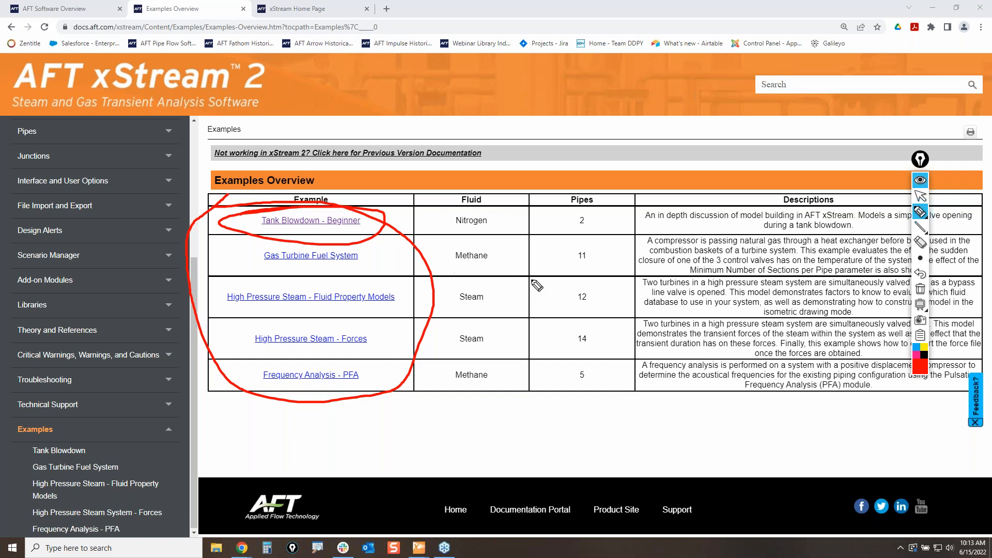
pyautogui.click(922, 296)
pyautogui.click(921, 197)
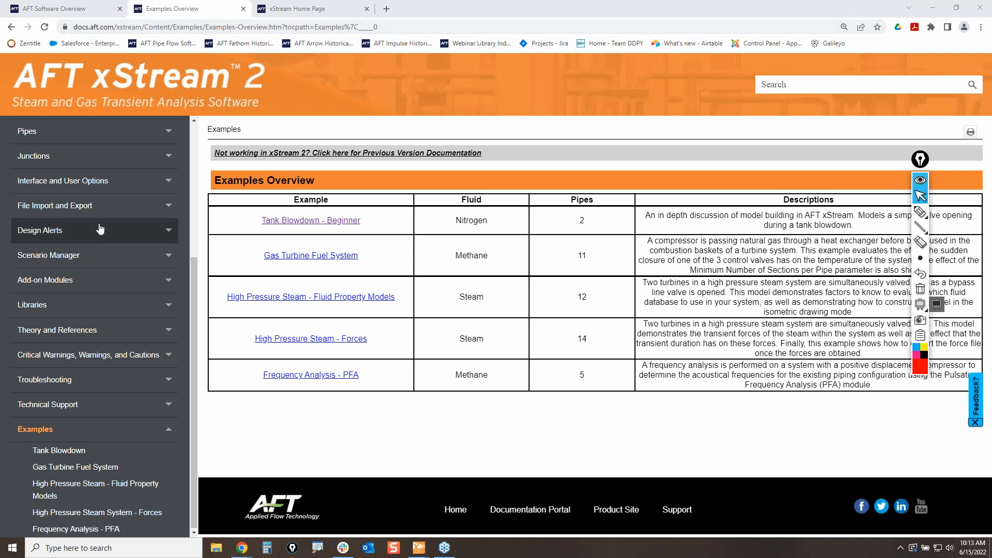
# Circle the whole examples list in red, cross out the Frequency Analysis - PFA example, then erase the markings
pyautogui.scroll(5, 93, 227)
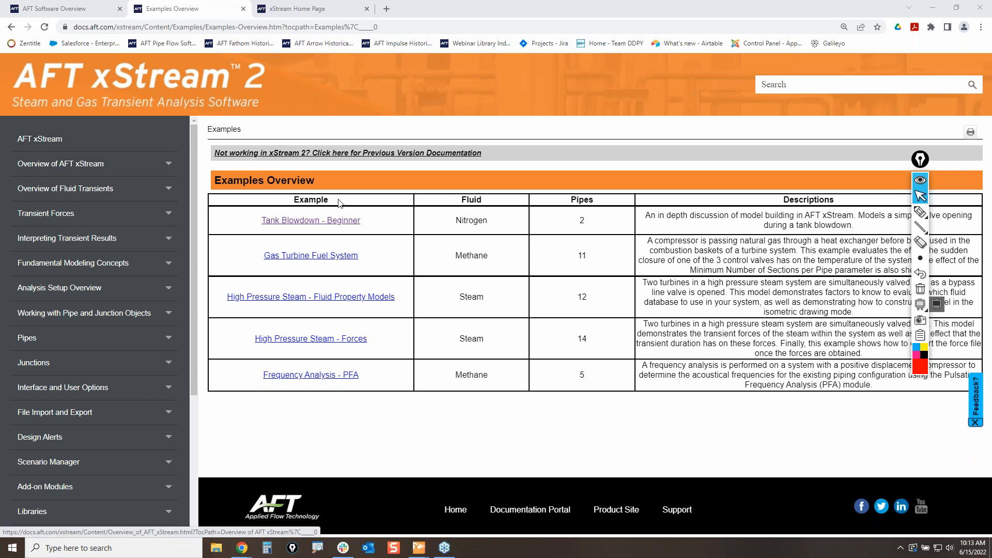
pyautogui.click(920, 212)
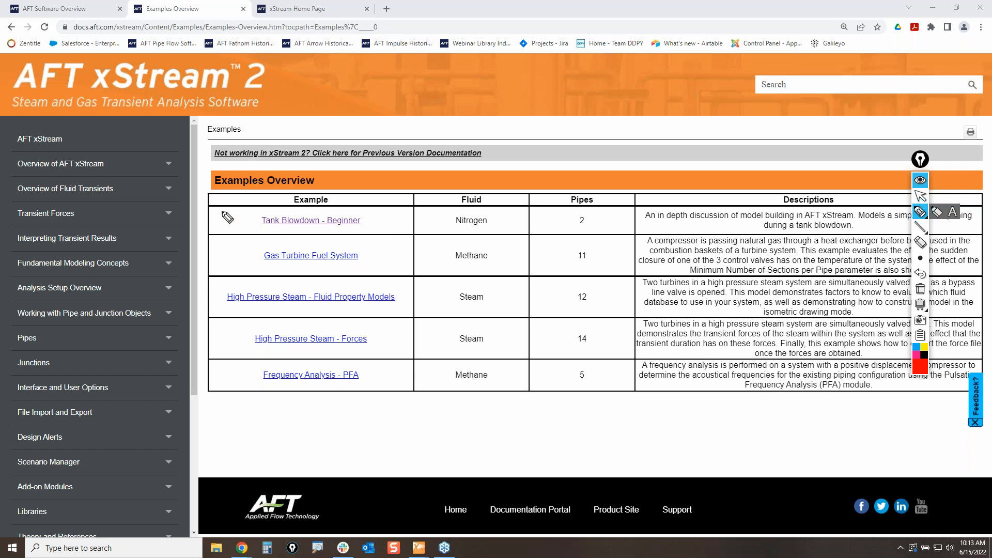
pyautogui.moveTo(219, 211)
pyautogui.mouseDown()
pyautogui.moveTo(244, 362)
pyautogui.moveTo(378, 404)
pyautogui.moveTo(369, 227)
pyautogui.moveTo(221, 224)
pyautogui.mouseUp()
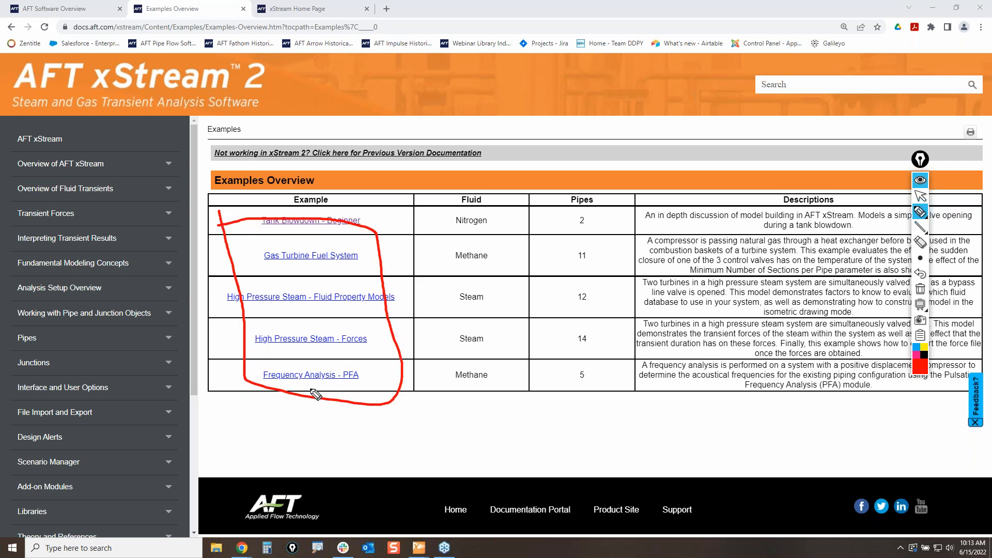
pyautogui.moveTo(258, 366)
pyautogui.mouseDown()
pyautogui.moveTo(368, 376)
pyautogui.moveTo(244, 386)
pyautogui.mouseUp()
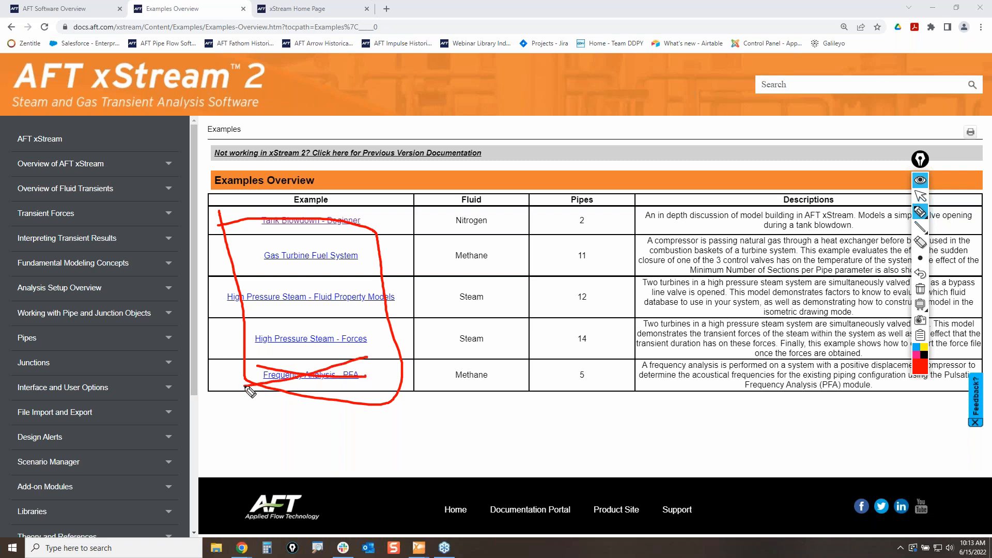
pyautogui.click(920, 290)
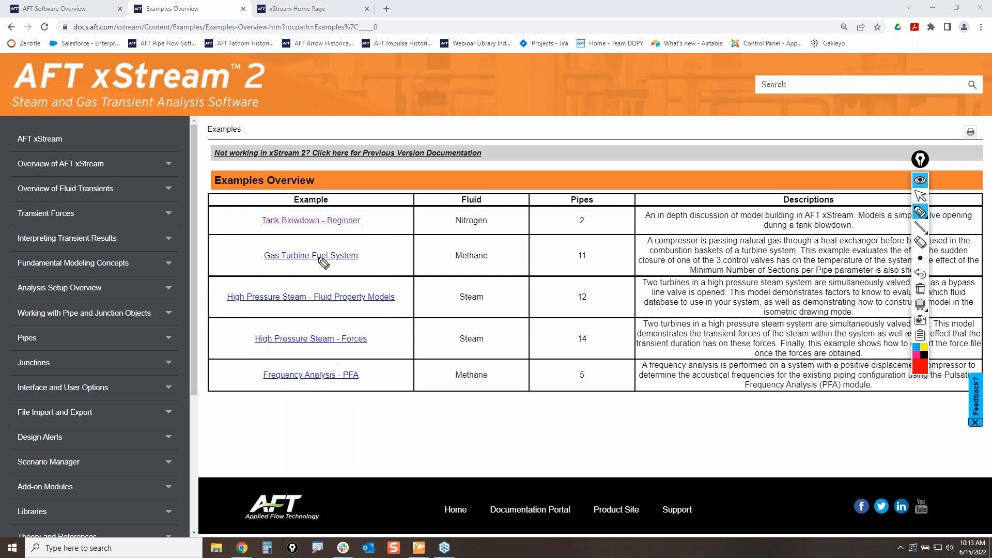
# Circle the first four examples, Tank Blowdown through High Pressure Steam - Forces, in red, then erase the marking
pyautogui.moveTo(233, 204)
pyautogui.mouseDown()
pyautogui.moveTo(218, 304)
pyautogui.moveTo(303, 355)
pyautogui.moveTo(410, 306)
pyautogui.moveTo(386, 233)
pyautogui.moveTo(228, 210)
pyautogui.mouseUp()
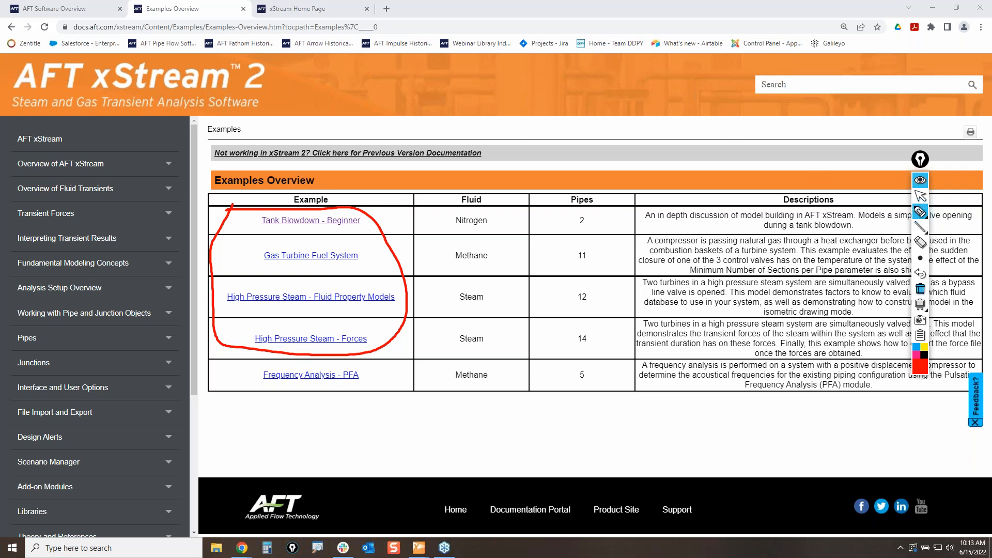
pyautogui.click(920, 293)
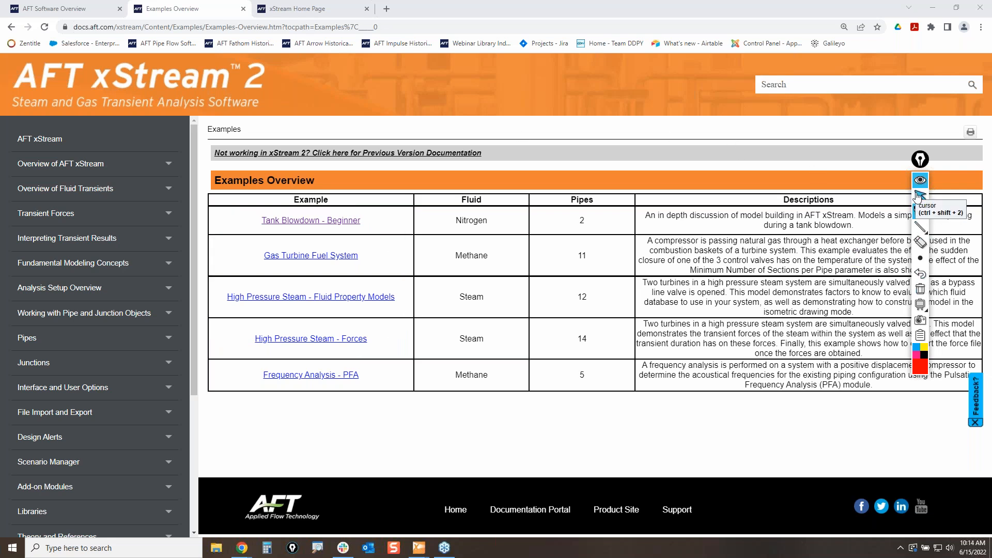
pyautogui.click(919, 197)
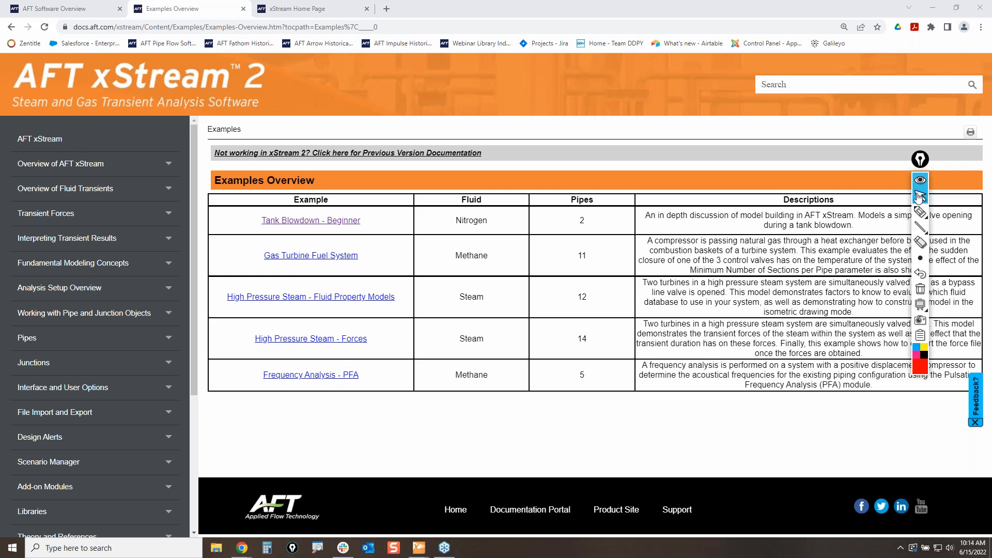
pyautogui.click(919, 197)
# Circle the Tank Blowdown - Beginner and High Pressure Steam - Fluid Property Models examples in red, then erase the markings
pyautogui.moveTo(920, 211)
pyautogui.click(920, 212)
pyautogui.moveTo(237, 208)
pyautogui.mouseDown()
pyautogui.moveTo(357, 205)
pyautogui.moveTo(315, 240)
pyautogui.moveTo(233, 215)
pyautogui.mouseUp()
pyautogui.moveTo(217, 291)
pyautogui.mouseDown()
pyautogui.moveTo(332, 288)
pyautogui.moveTo(375, 322)
pyautogui.moveTo(196, 312)
pyautogui.moveTo(250, 282)
pyautogui.mouseUp()
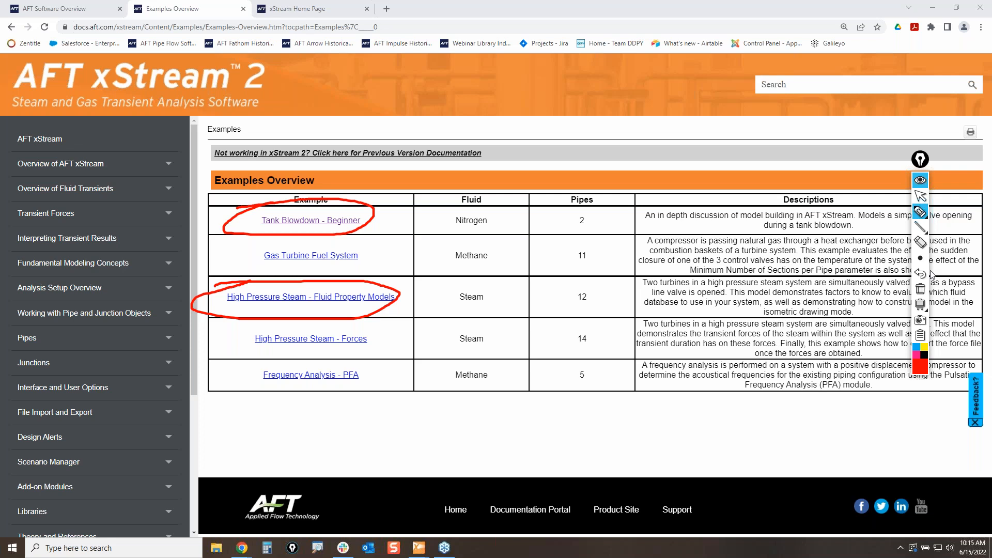
pyautogui.click(920, 289)
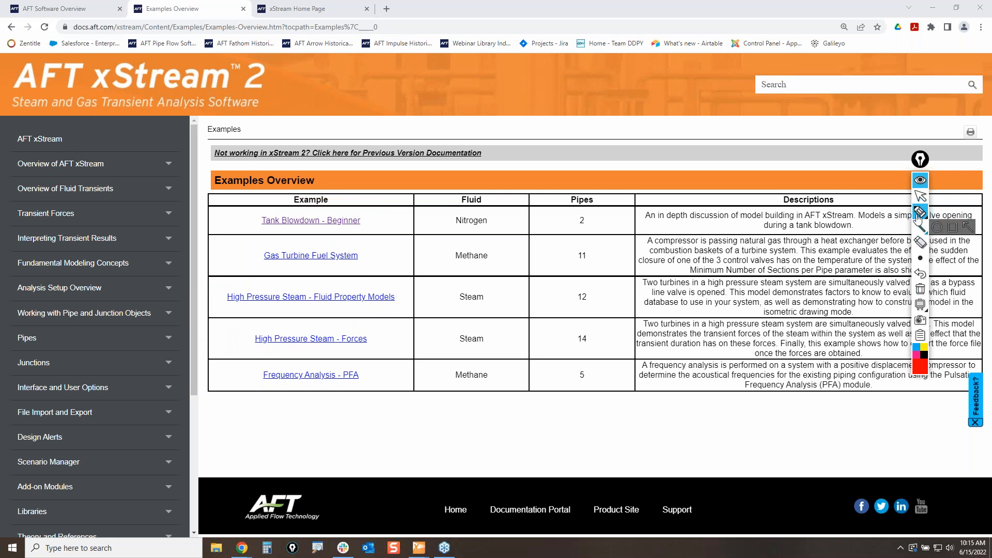
# Switch to AFT xStream and delete the tank junction J1 from the workspace
pyautogui.click(920, 196)
pyautogui.hotkey('alt', 'Tab')
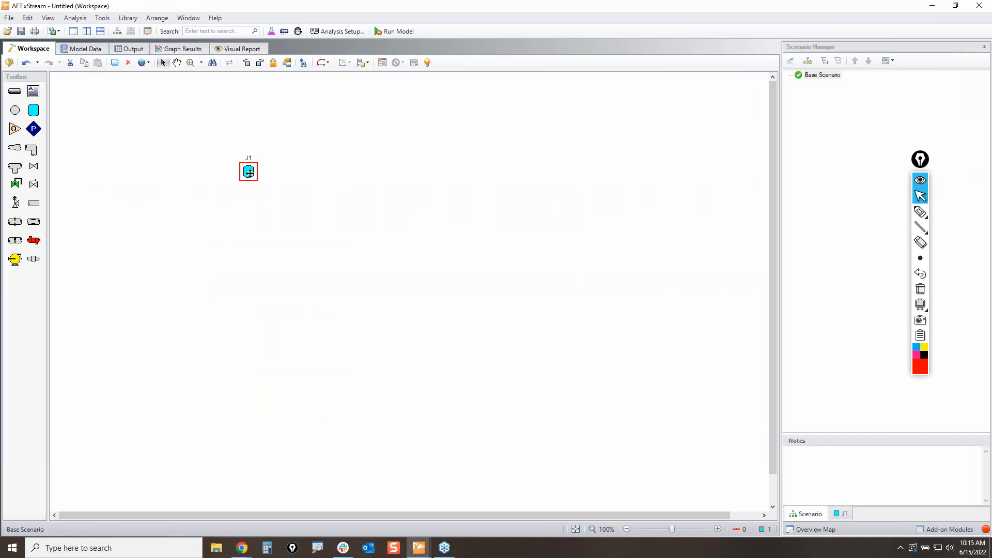
pyautogui.press('Delete')
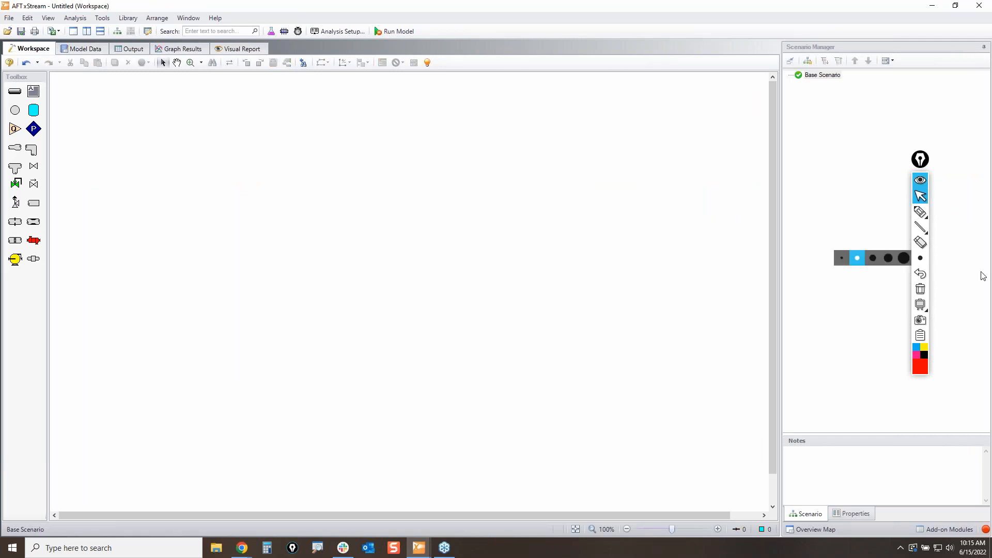
# Circle the bend and venturi junctions in the Toolbox in red, then erase the markings
pyautogui.click(920, 212)
pyautogui.moveTo(25, 138)
pyautogui.mouseDown()
pyautogui.moveTo(42, 141)
pyautogui.moveTo(28, 146)
pyautogui.mouseUp()
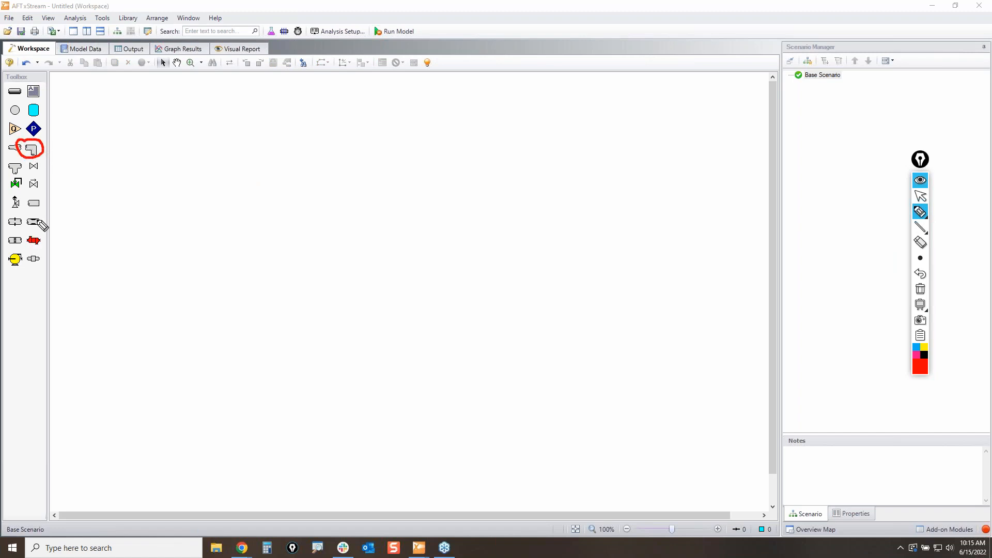
pyautogui.moveTo(26, 214)
pyautogui.mouseDown()
pyautogui.moveTo(49, 227)
pyautogui.moveTo(21, 223)
pyautogui.moveTo(6, 243)
pyautogui.moveTo(23, 247)
pyautogui.mouseUp()
pyautogui.click(920, 289)
pyautogui.click(920, 197)
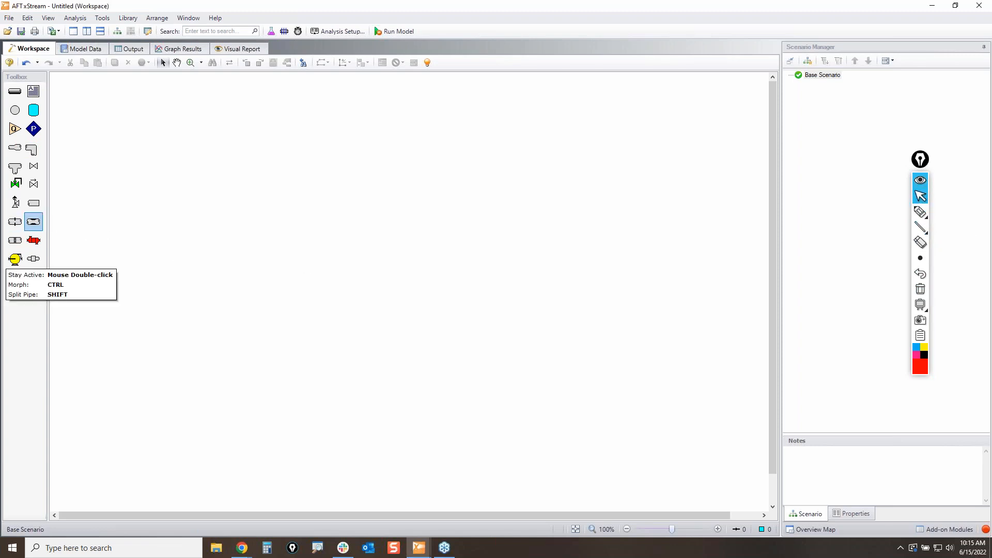
# Place a venturi junction, try the Cd and Resistance Curve subsonic loss models in its properties, and cancel the changes
pyautogui.click(264, 221)
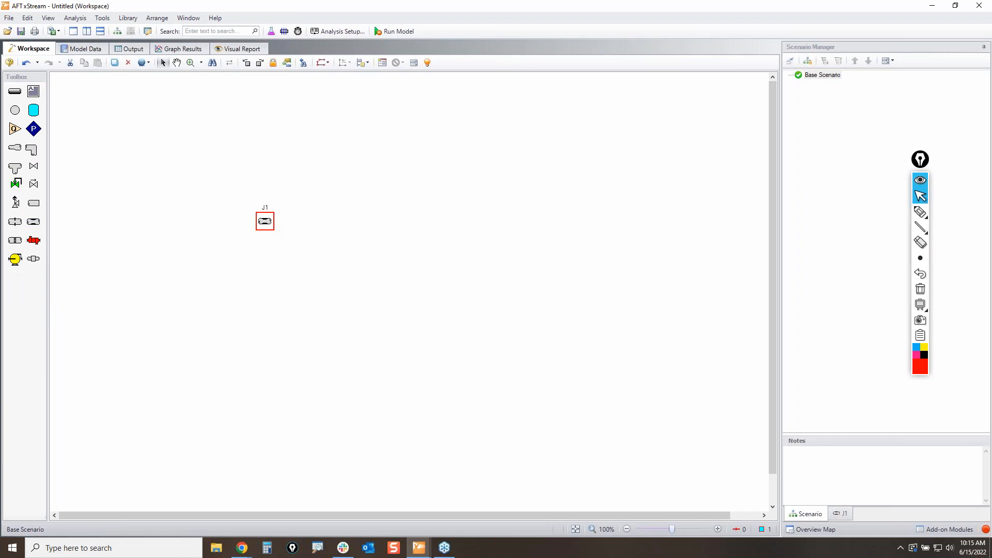
pyautogui.doubleClick(264, 221)
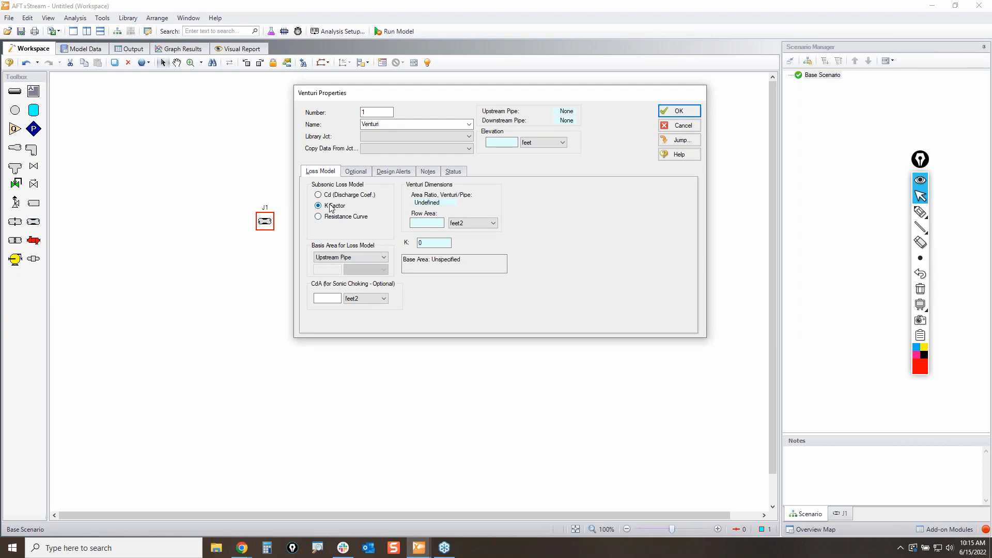
pyautogui.click(346, 196)
pyautogui.click(327, 219)
pyautogui.click(348, 195)
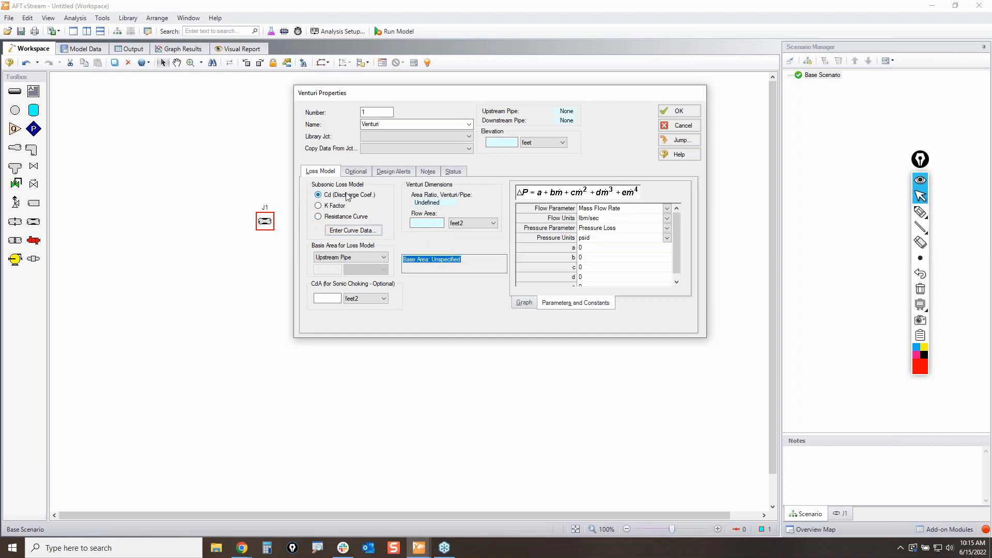
pyautogui.click(677, 127)
pyautogui.click(525, 219)
pyautogui.moveTo(230, 202); pyautogui.dragTo(303, 242)
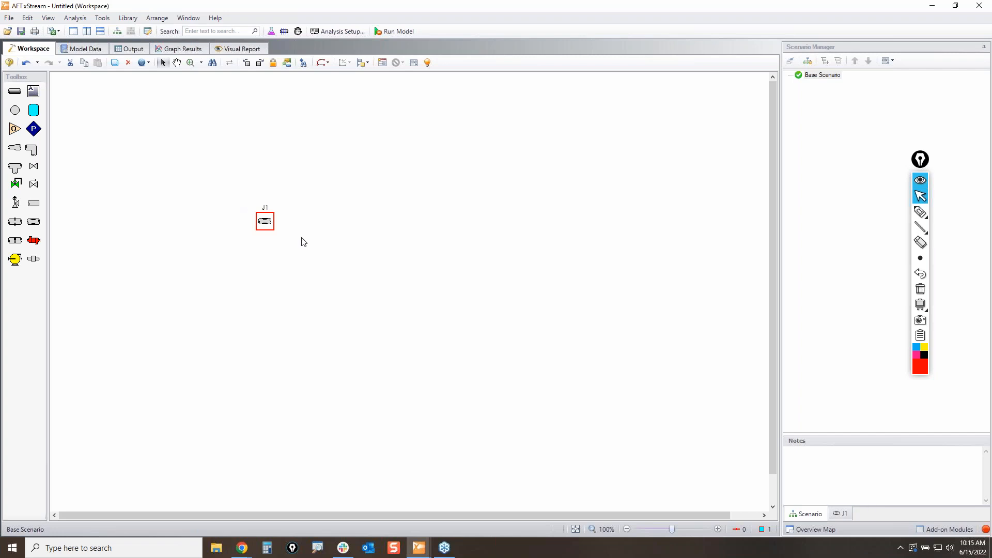
# Reopen the venturi's properties, show the Resistance Curve loss model and its curve data entry, then cancel
pyautogui.doubleClick(265, 221)
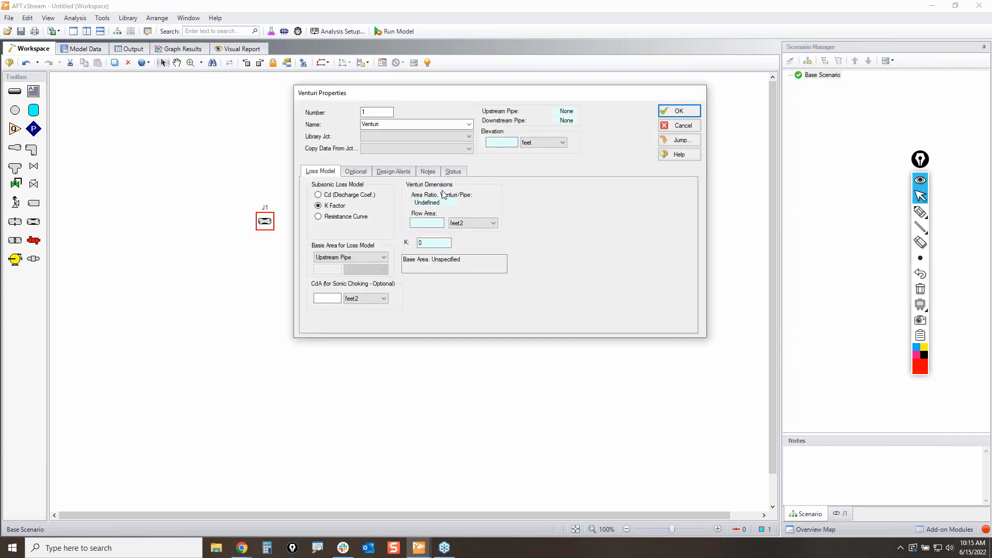
pyautogui.click(354, 216)
pyautogui.click(349, 230)
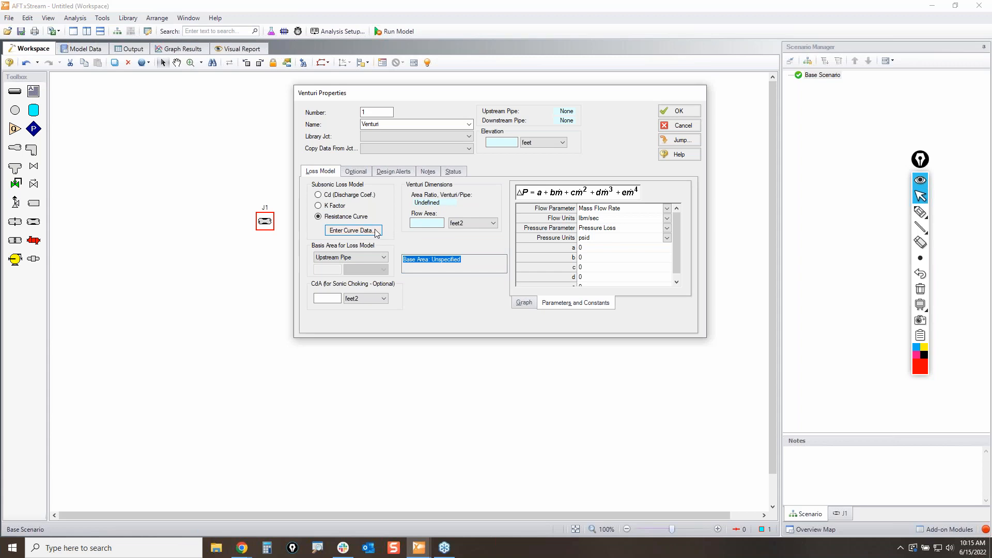
pyautogui.click(679, 125)
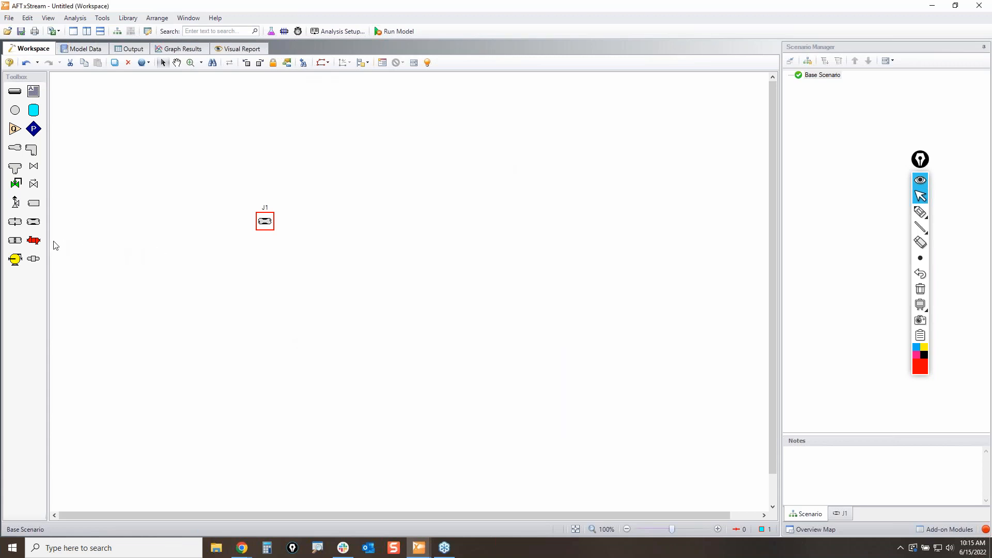
# Place a valve junction on the workspace, view its loss model properties, and close them without saving
pyautogui.moveTo(34, 166); pyautogui.dragTo(480, 205)
pyautogui.doubleClick(480, 204)
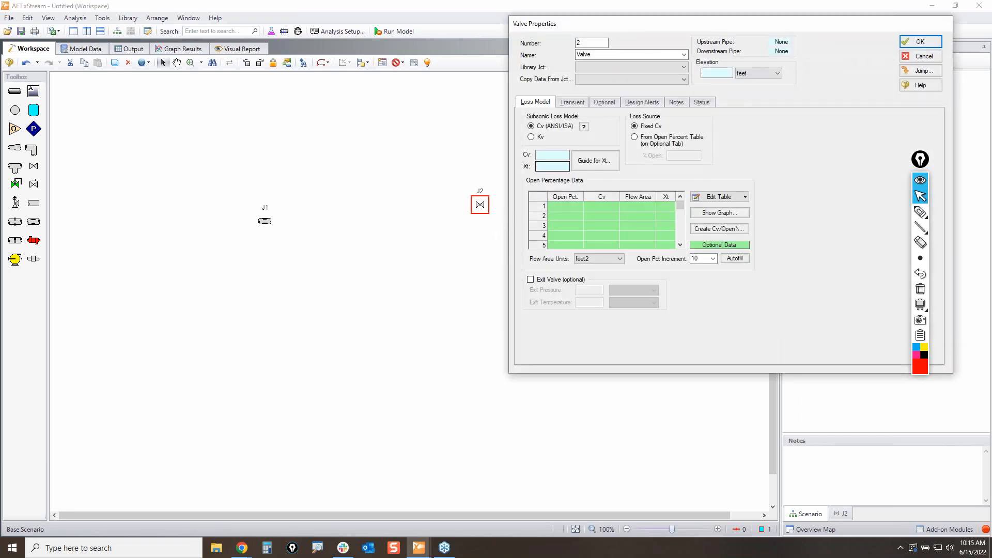
pyautogui.click(922, 56)
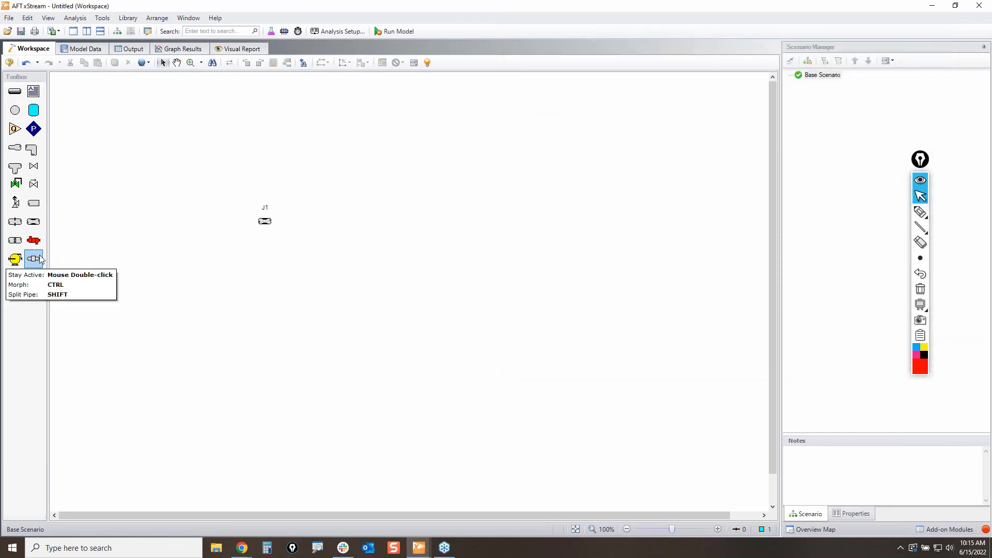
# Place a general component, show its Resistance Curve subsonic loss model in the properties, and cancel
pyautogui.doubleClick(397, 254)
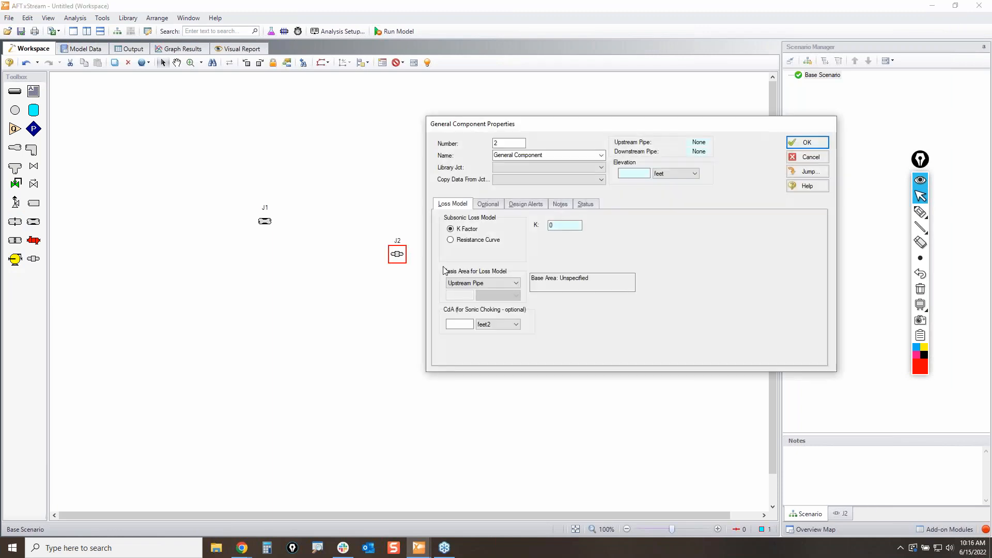
pyautogui.click(478, 240)
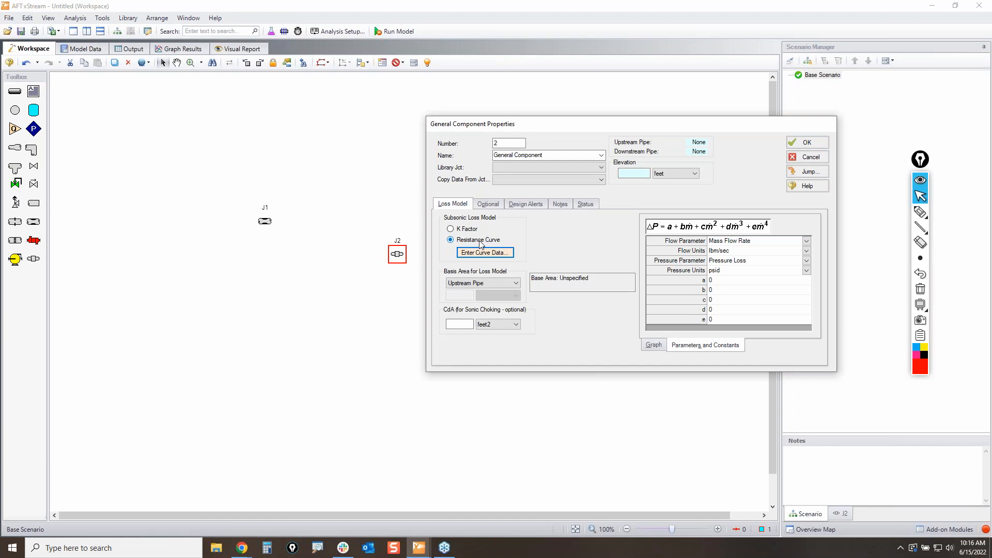
pyautogui.click(811, 157)
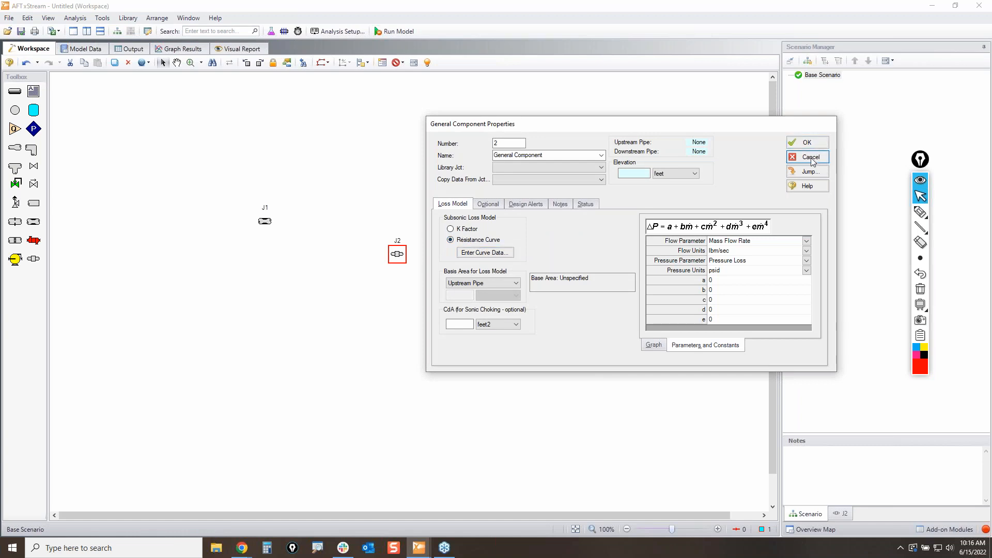
# Delete the venturi and the general component from the workspace
pyautogui.click(412, 336)
pyautogui.moveTo(225, 184); pyautogui.dragTo(493, 324)
pyautogui.press('Delete')
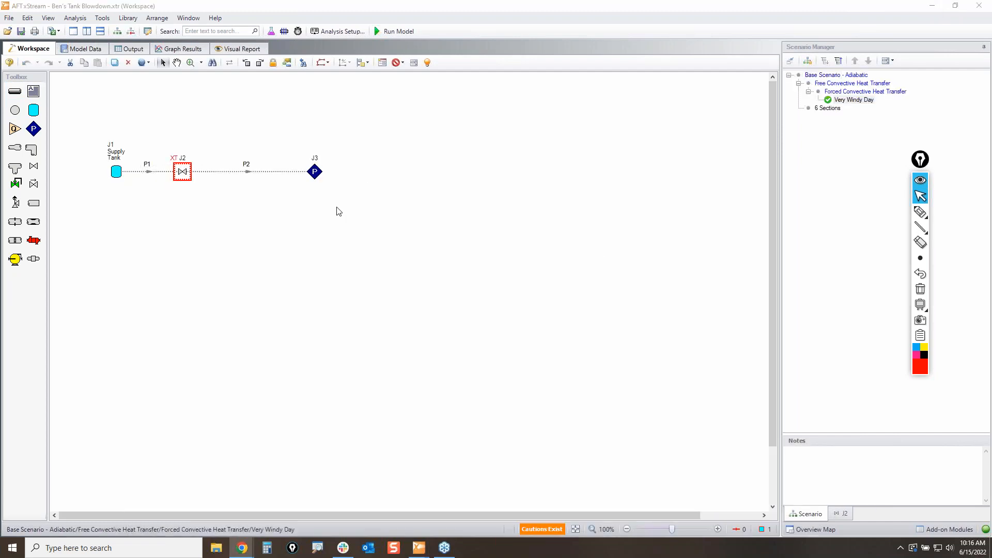
# Circle valve J2 in the Tank Blowdown model in red, then erase the marking
pyautogui.click(920, 212)
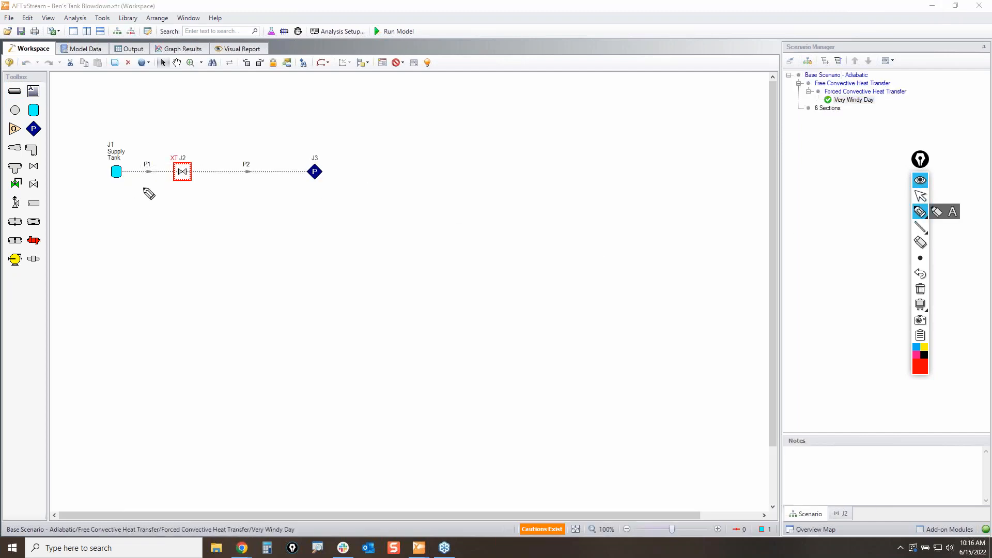
pyautogui.moveTo(161, 151)
pyautogui.mouseDown()
pyautogui.moveTo(210, 175)
pyautogui.moveTo(173, 196)
pyautogui.moveTo(205, 156)
pyautogui.moveTo(153, 153)
pyautogui.moveTo(201, 149)
pyautogui.mouseUp()
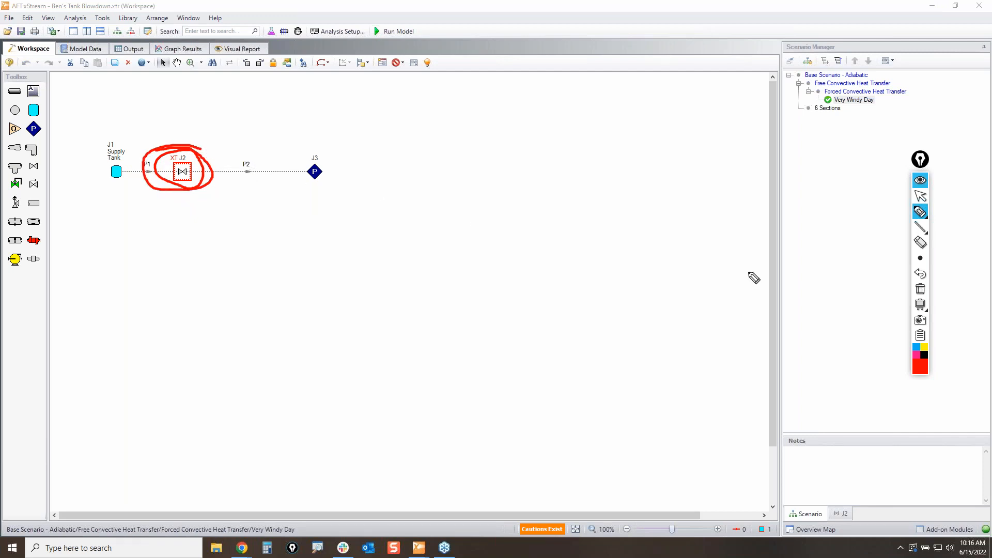
pyautogui.click(920, 289)
pyautogui.click(920, 196)
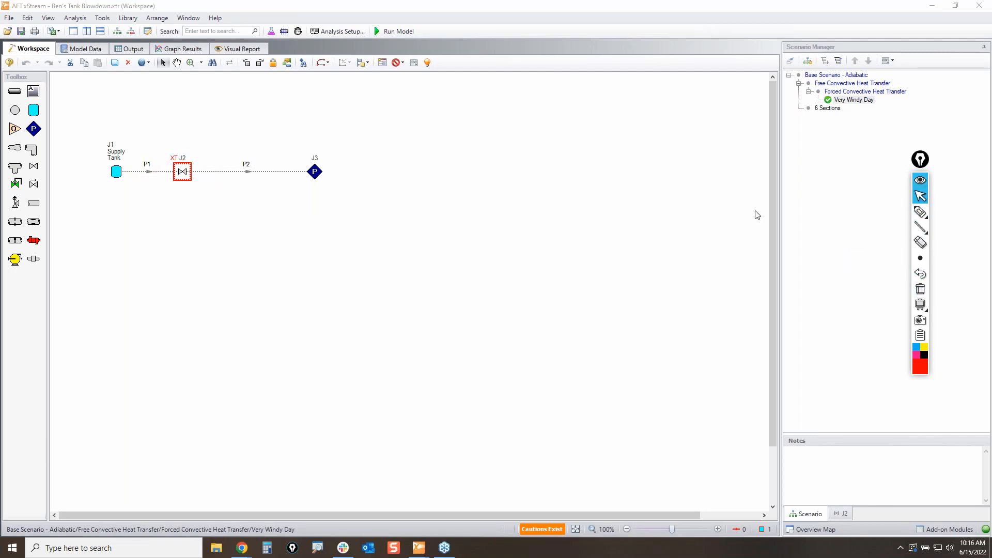
# Open valve J2's properties and show its optional settings with the Special Condition choices
pyautogui.click(182, 190)
pyautogui.click(185, 174)
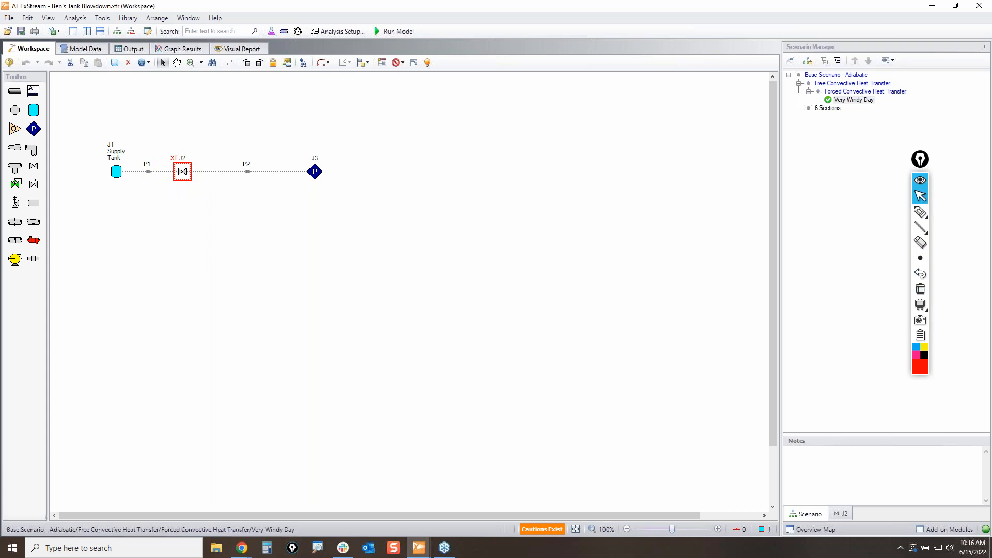
pyautogui.press('Return')
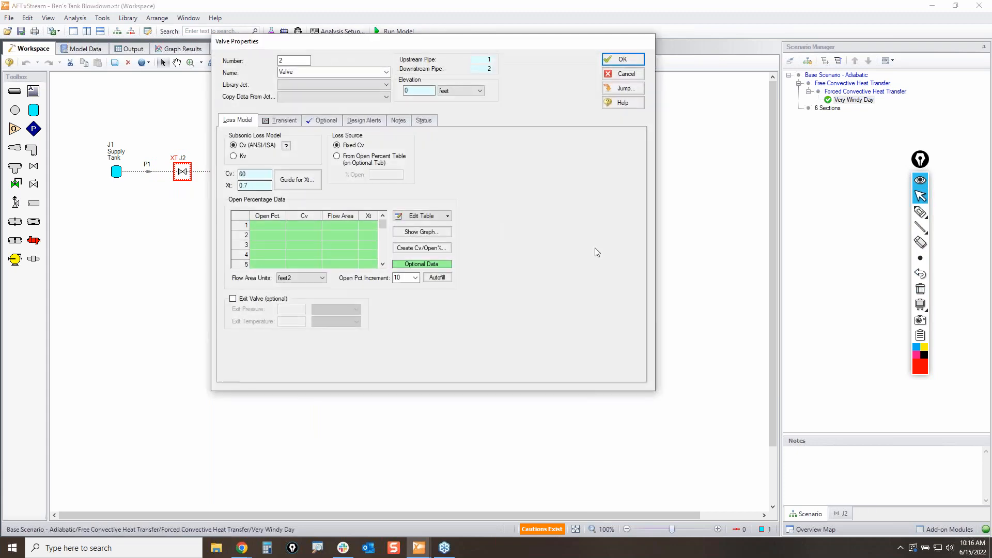
pyautogui.click(324, 121)
# Circle the None special condition in red, erase the marking, and circle the Closed special condition instead
pyautogui.click(919, 211)
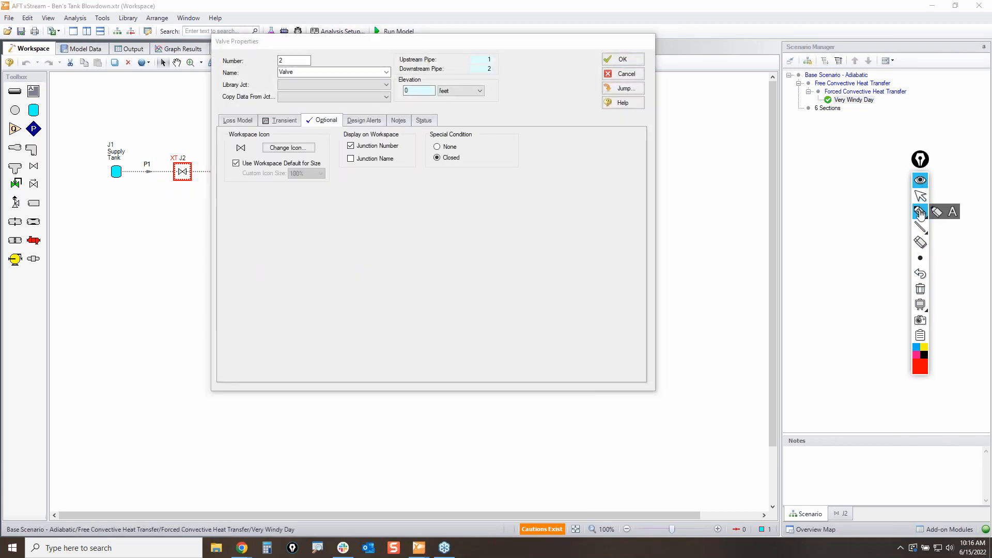
pyautogui.click(434, 156)
pyautogui.moveTo(425, 139)
pyautogui.mouseDown()
pyautogui.moveTo(465, 155)
pyautogui.moveTo(434, 150)
pyautogui.moveTo(441, 154)
pyautogui.mouseUp()
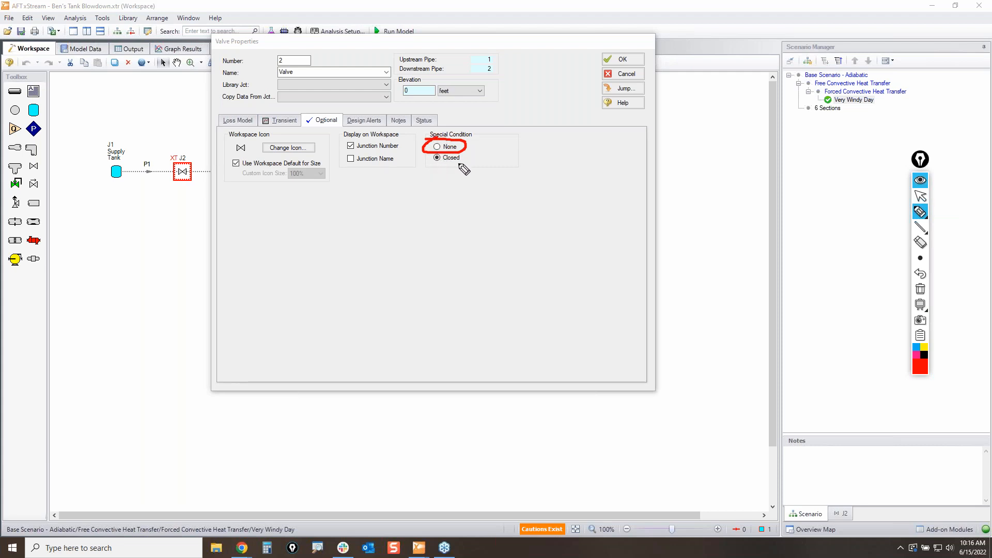
pyautogui.click(919, 289)
pyautogui.moveTo(423, 153); pyautogui.dragTo(468, 153)
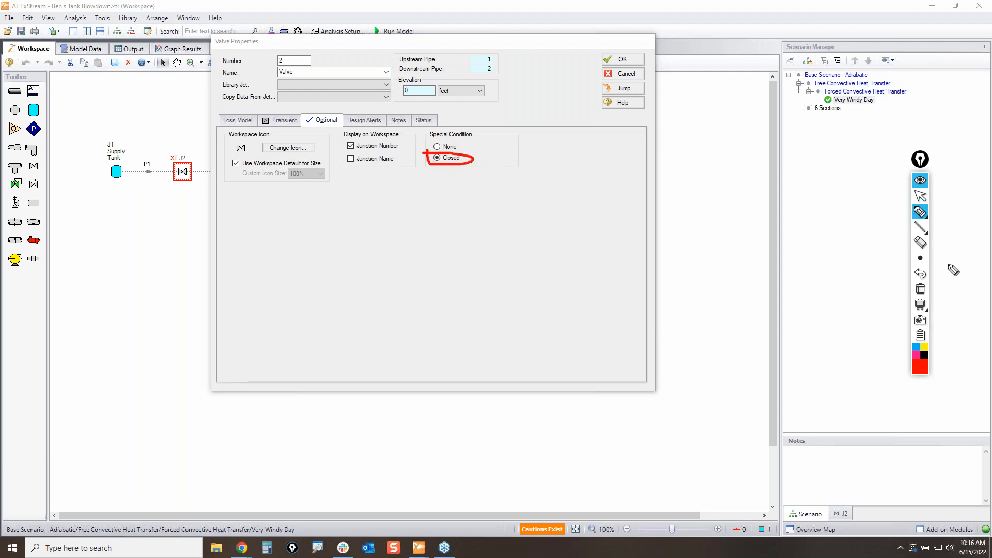
# Erase the red marking around the Closed special condition and close J2's valve properties without saving changes
pyautogui.click(920, 288)
pyautogui.click(919, 197)
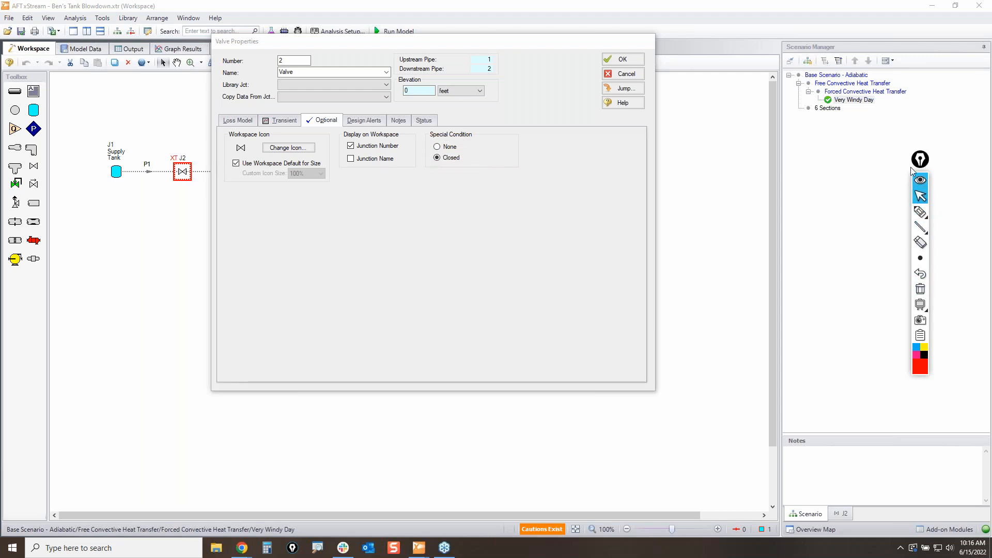
pyautogui.click(623, 74)
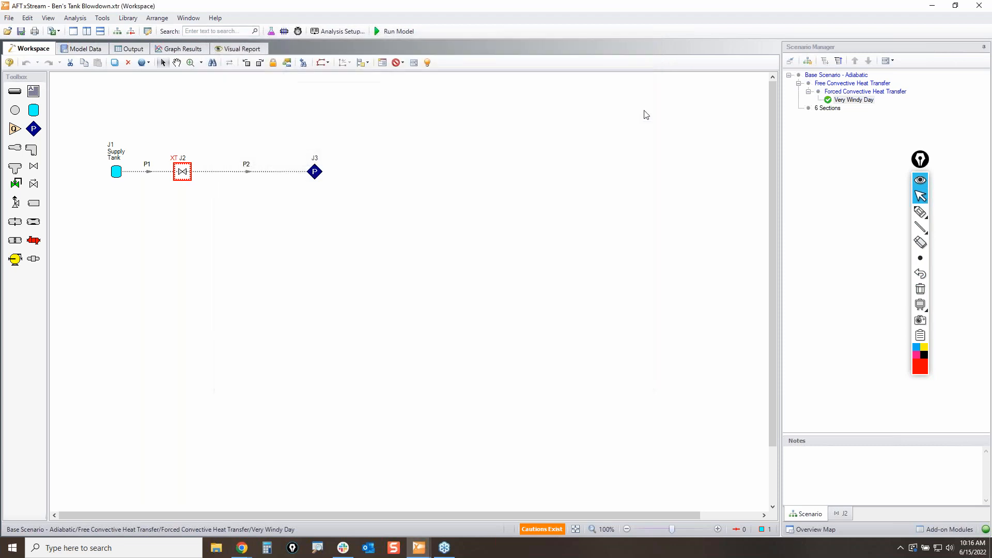
# Circle valve J2 in red, draw an arrow to the special condition control, and erase both markings
pyautogui.click(919, 211)
pyautogui.moveTo(164, 152)
pyautogui.mouseDown()
pyautogui.moveTo(195, 178)
pyautogui.moveTo(166, 165)
pyautogui.moveTo(182, 147)
pyautogui.mouseUp()
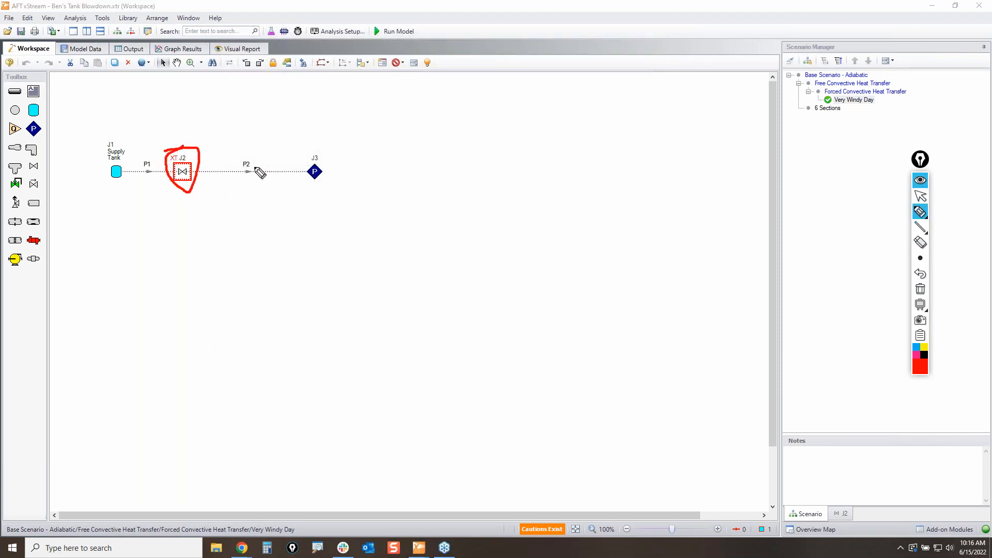
pyautogui.moveTo(398, 143)
pyautogui.mouseDown()
pyautogui.moveTo(397, 71)
pyautogui.moveTo(408, 77)
pyautogui.mouseUp()
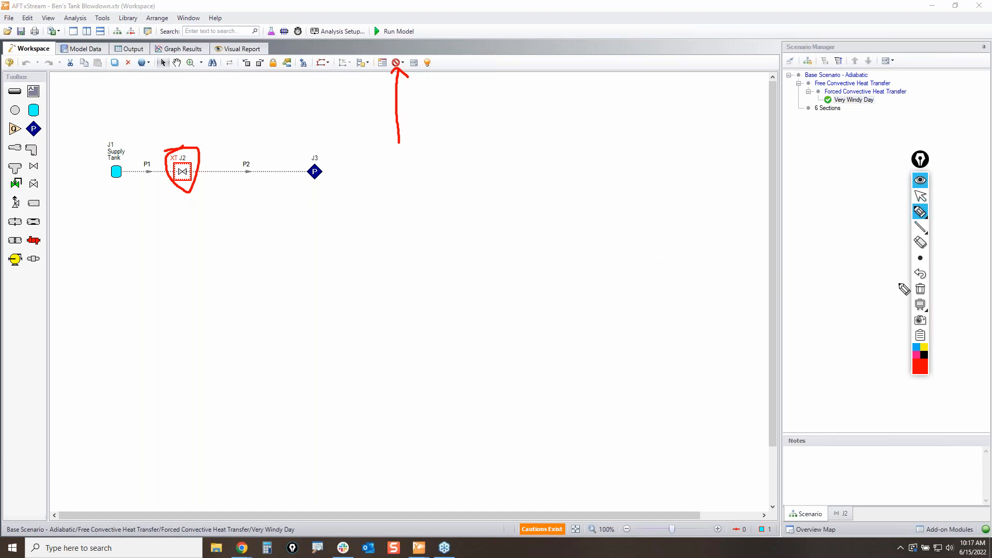
pyautogui.click(925, 293)
pyautogui.click(920, 195)
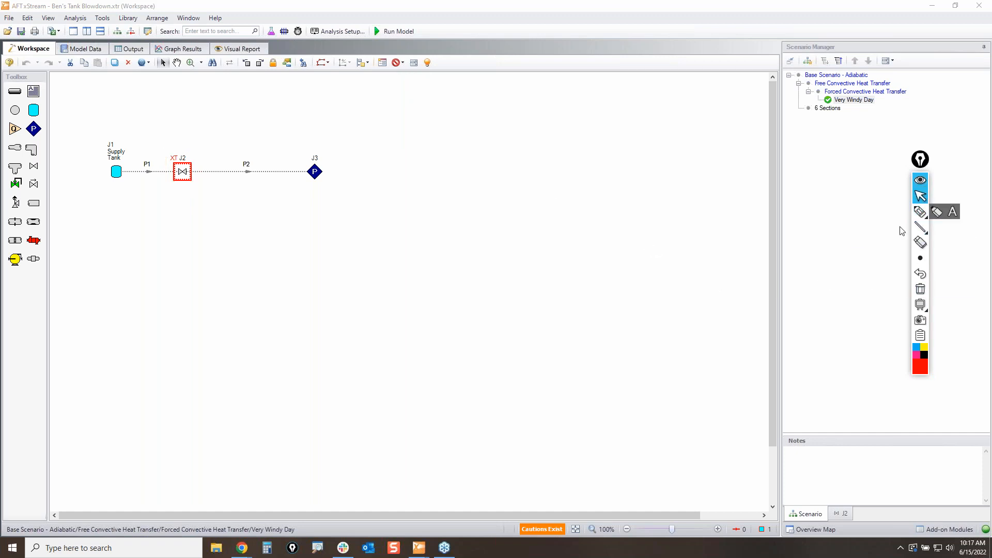
# In the untitled model, place two tanks with a control valve between them and connect the three junctions with two pipes
pyautogui.click(416, 549)
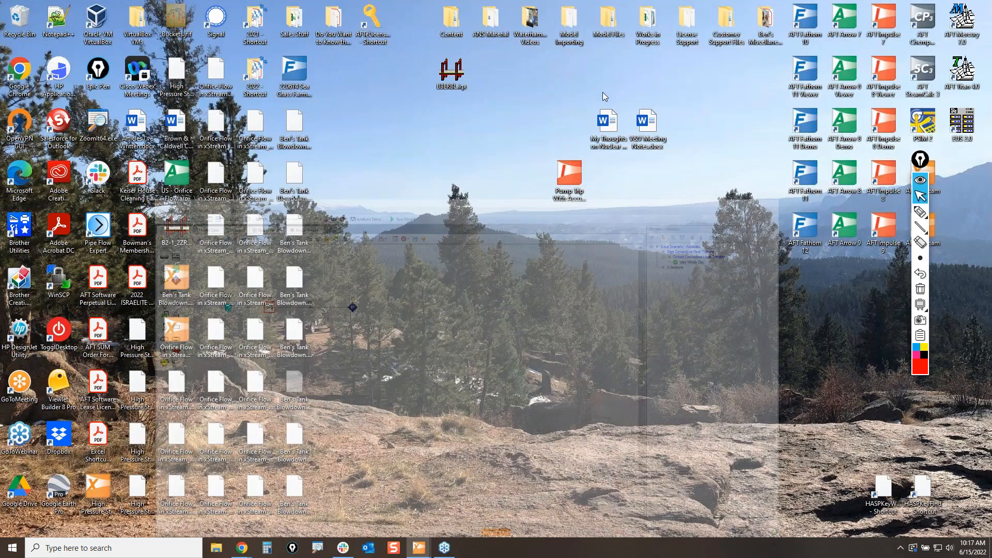
pyautogui.moveTo(415, 552)
pyautogui.click(464, 509)
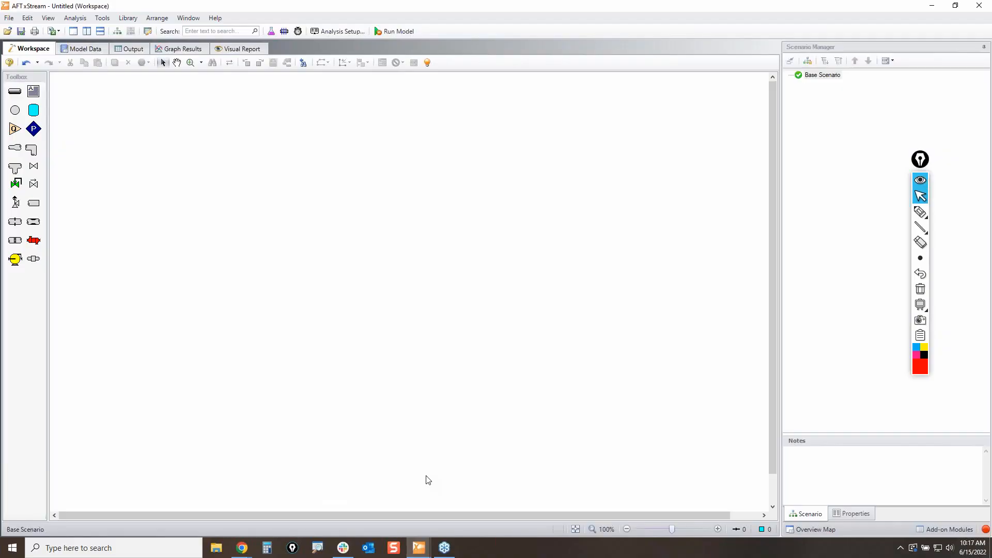
pyautogui.doubleClick(33, 110)
pyautogui.click(578, 188)
pyautogui.moveTo(16, 183); pyautogui.dragTo(447, 202)
pyautogui.click(15, 91)
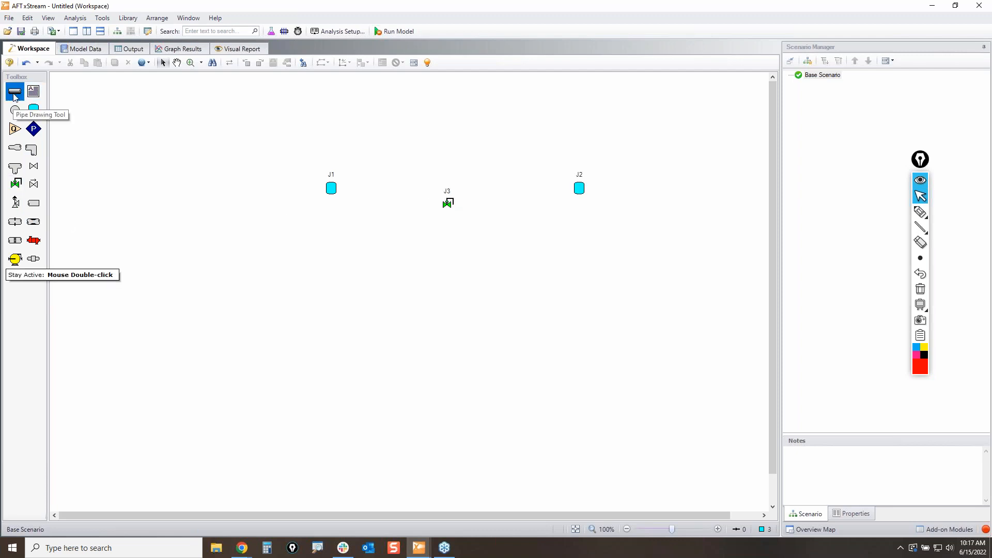
pyautogui.moveTo(330, 189)
pyautogui.mouseDown()
pyautogui.moveTo(434, 204)
pyautogui.moveTo(581, 187)
pyautogui.mouseUp()
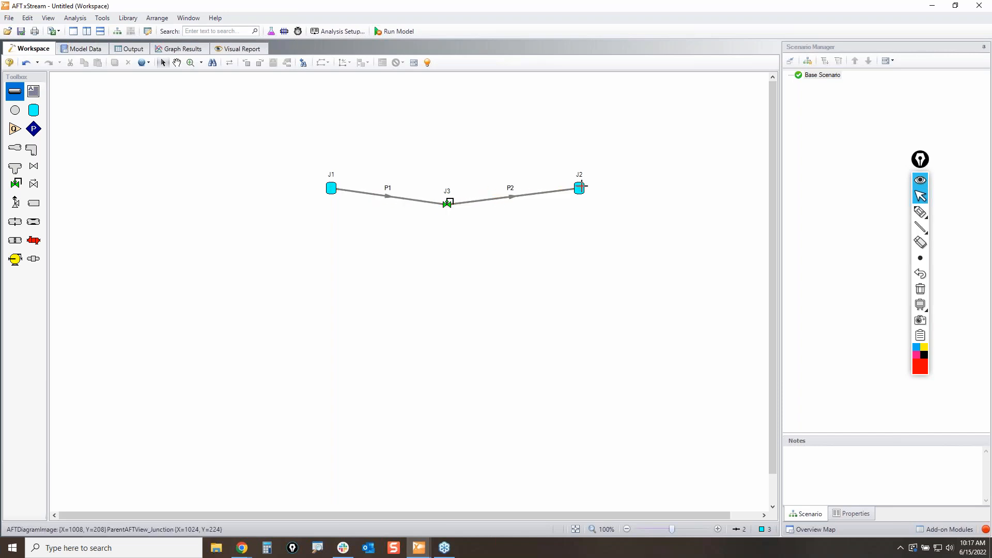
# Open control valve J3's properties, mark the list of valve types in red, and erase the marking
pyautogui.doubleClick(448, 204)
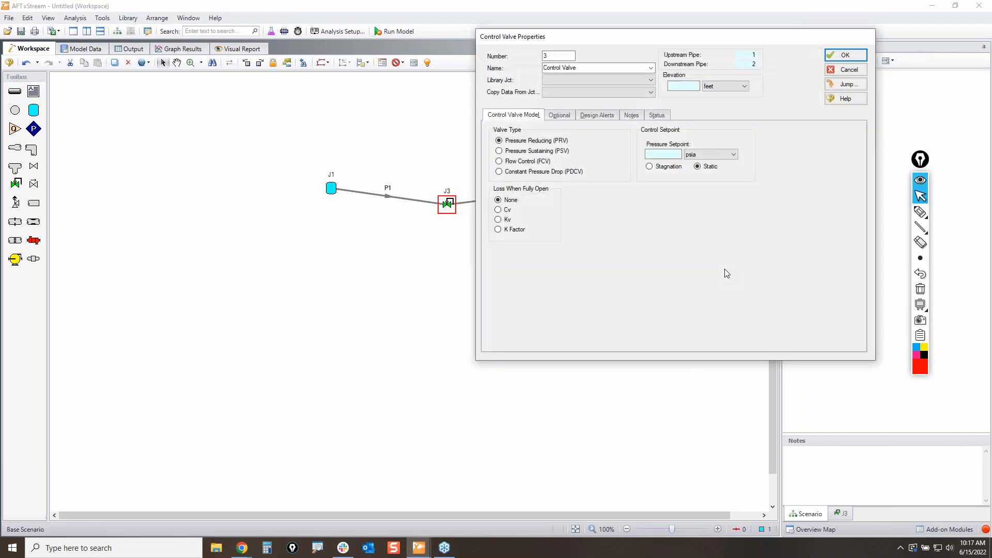
pyautogui.click(920, 212)
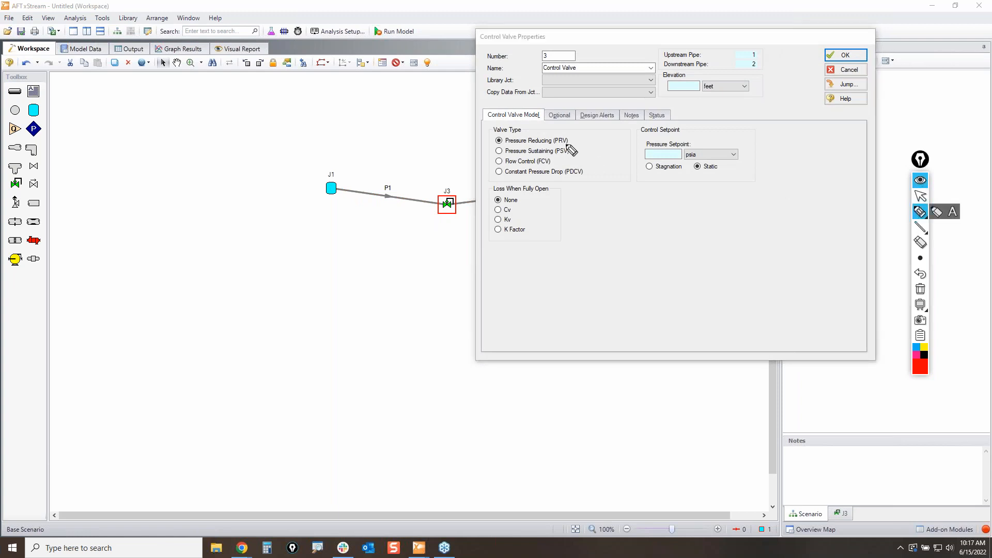
pyautogui.moveTo(568, 140)
pyautogui.mouseDown()
pyautogui.moveTo(588, 140)
pyautogui.moveTo(590, 150)
pyautogui.moveTo(559, 161)
pyautogui.moveTo(619, 175)
pyautogui.mouseUp()
pyautogui.click(923, 292)
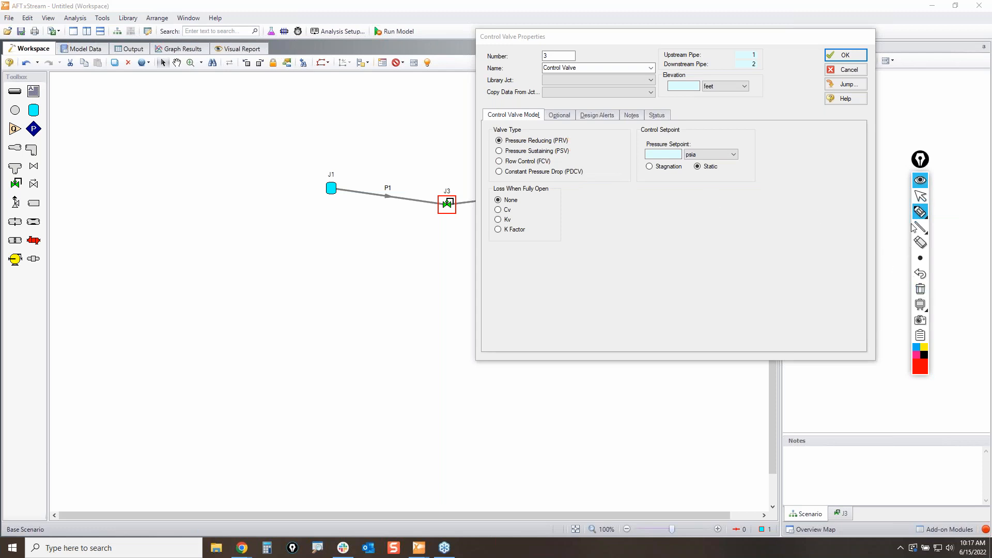
pyautogui.click(920, 196)
# Show the control valve's optional settings, mark the Special Condition choices in red, and erase the marking
pyautogui.click(560, 115)
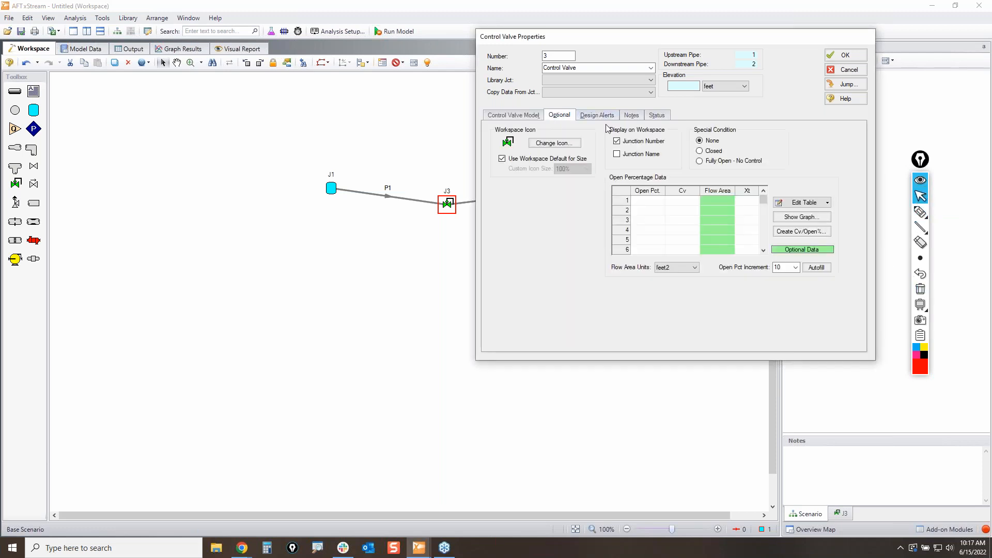
pyautogui.click(920, 211)
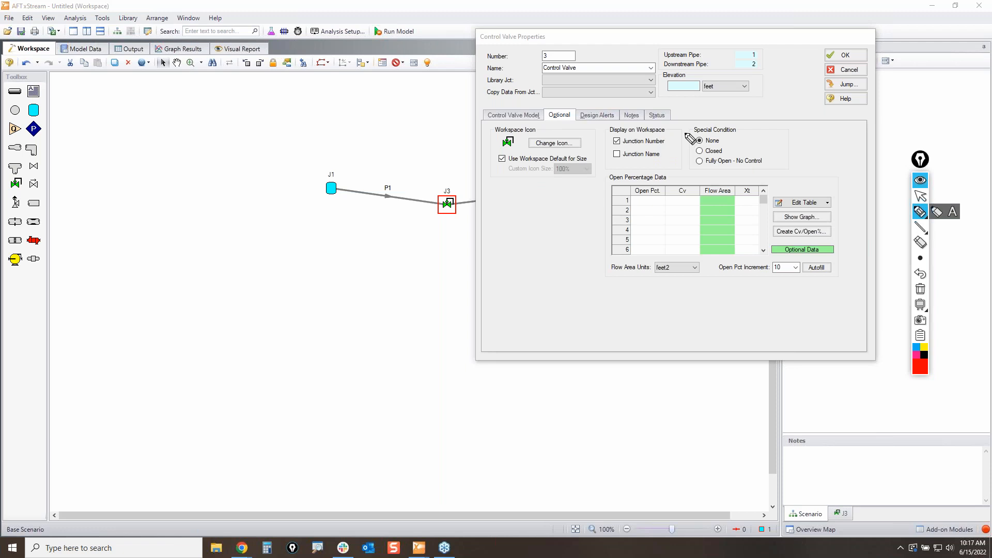
pyautogui.moveTo(686, 154)
pyautogui.mouseDown()
pyautogui.moveTo(710, 145)
pyautogui.moveTo(767, 155)
pyautogui.moveTo(705, 166)
pyautogui.moveTo(686, 153)
pyautogui.mouseUp()
pyautogui.click(920, 289)
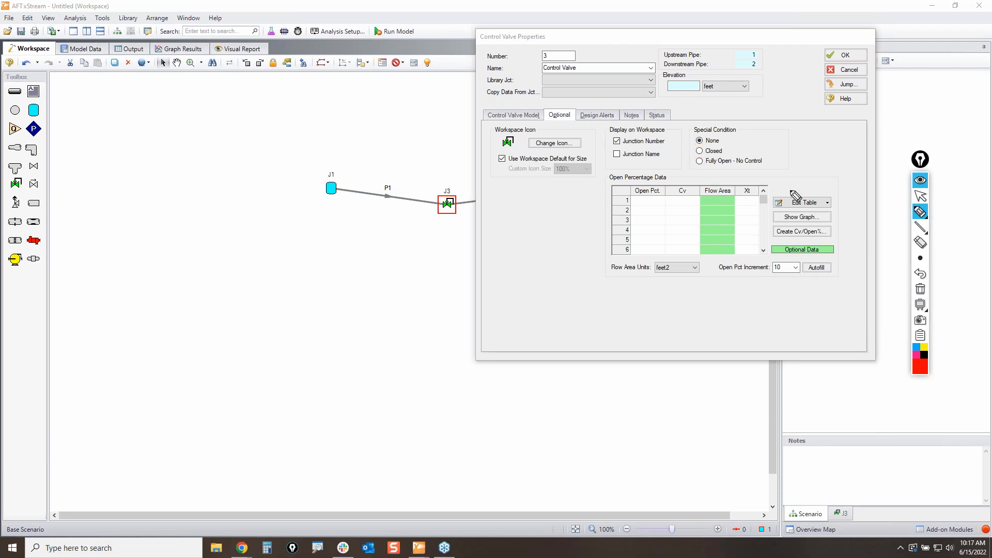
# Mark the Closed and Fully Open - No Control conditions with red strokes, erase them, and close the properties without saving
pyautogui.moveTo(725, 151)
pyautogui.mouseDown()
pyautogui.moveTo(756, 144)
pyautogui.moveTo(796, 187)
pyautogui.mouseUp()
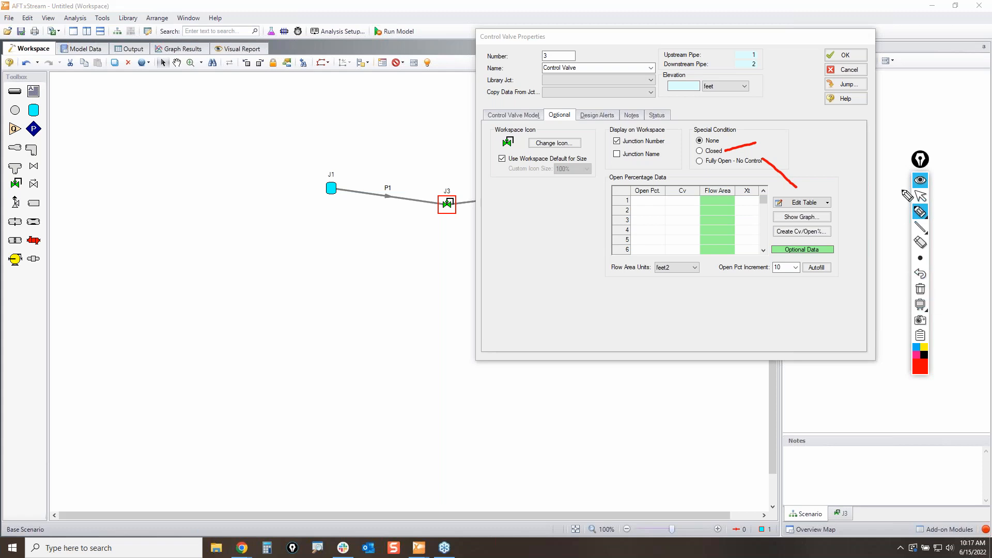
pyautogui.click(920, 197)
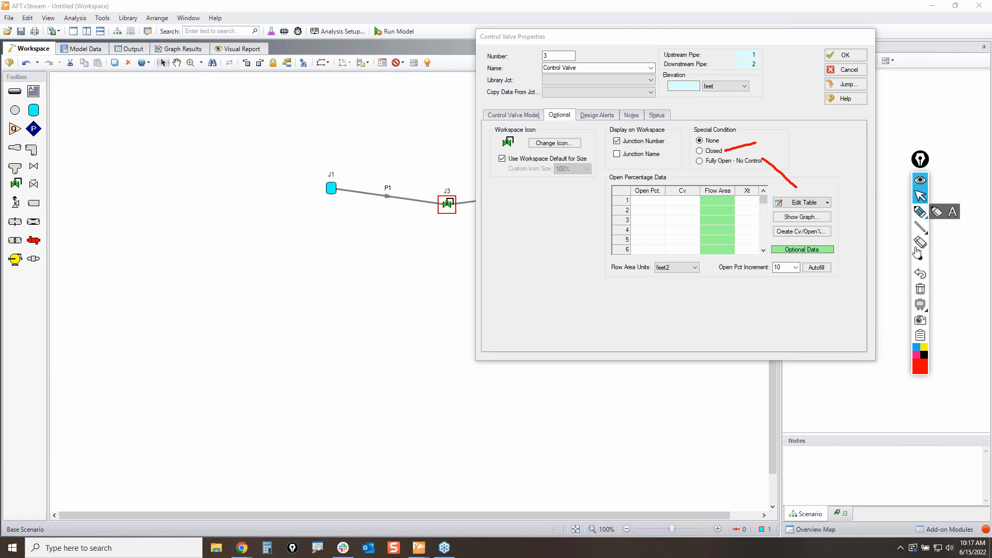
pyautogui.click(924, 291)
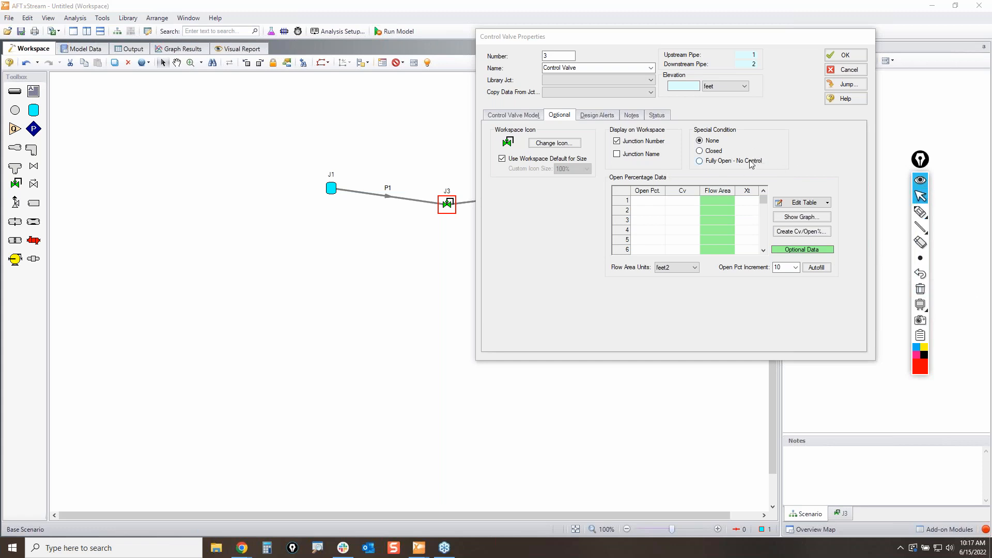
pyautogui.click(846, 69)
# Circle the special condition control in red and set control valve J3's special condition to Closed
pyautogui.click(923, 217)
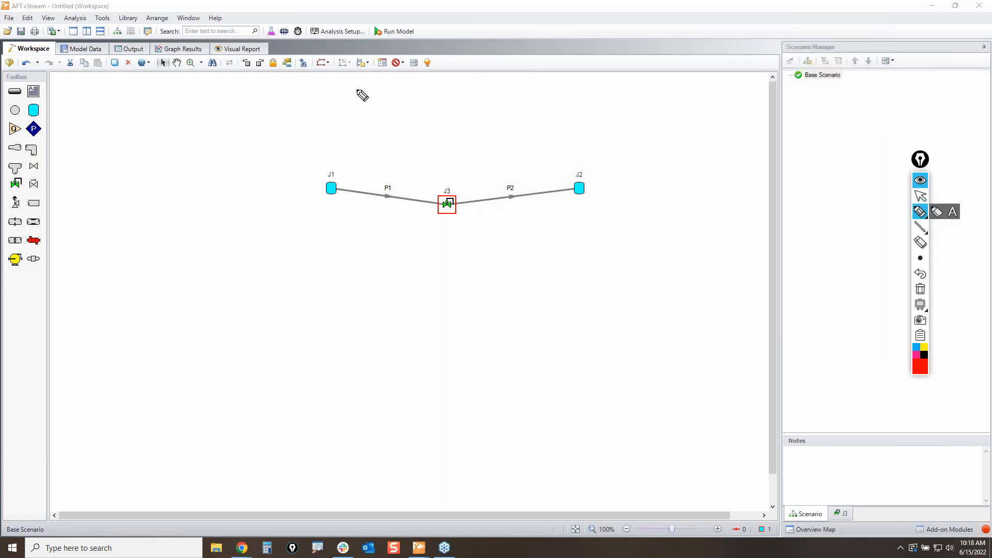
pyautogui.moveTo(388, 52)
pyautogui.mouseDown()
pyautogui.moveTo(388, 72)
pyautogui.moveTo(411, 76)
pyautogui.moveTo(388, 54)
pyautogui.mouseUp()
pyautogui.click(920, 196)
pyautogui.click(403, 63)
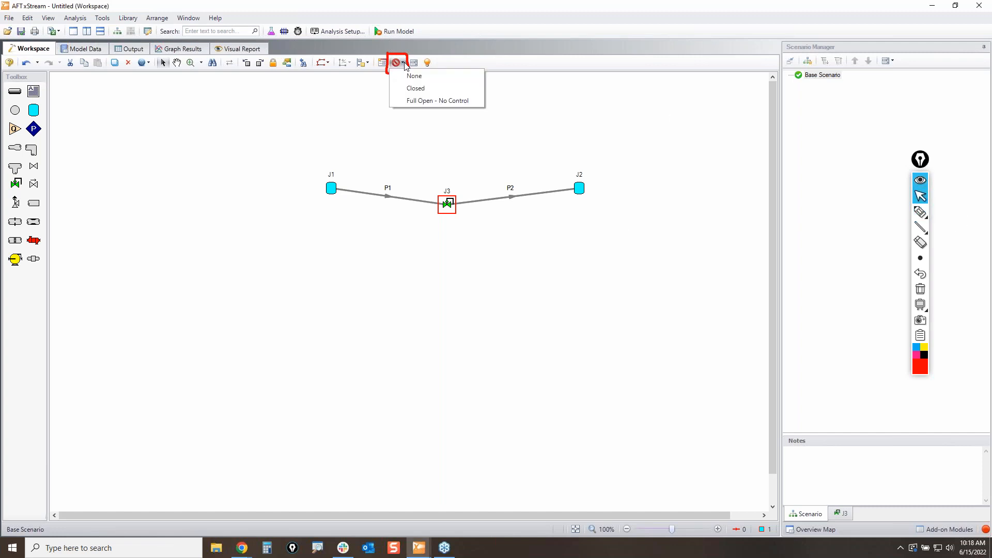
pyautogui.click(406, 64)
pyautogui.click(404, 63)
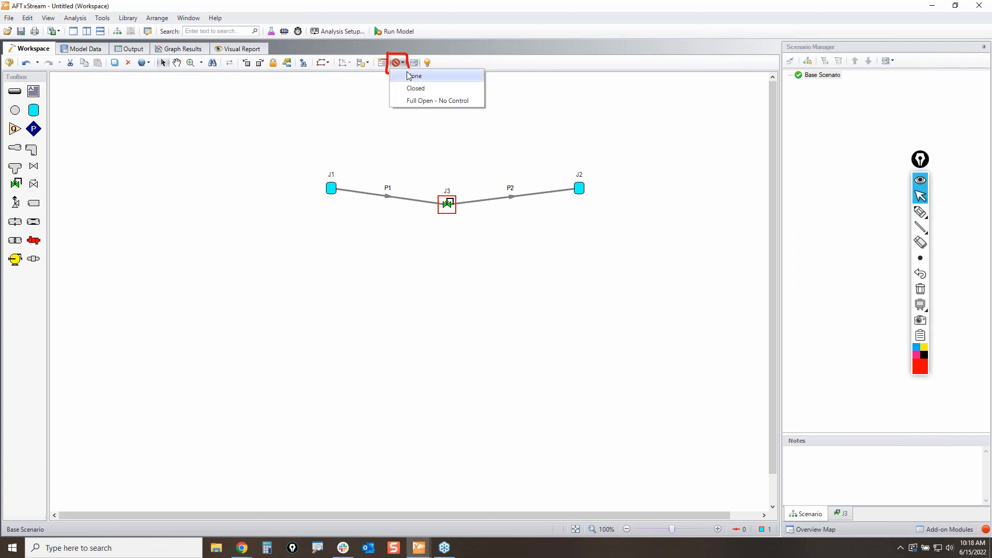
pyautogui.click(408, 89)
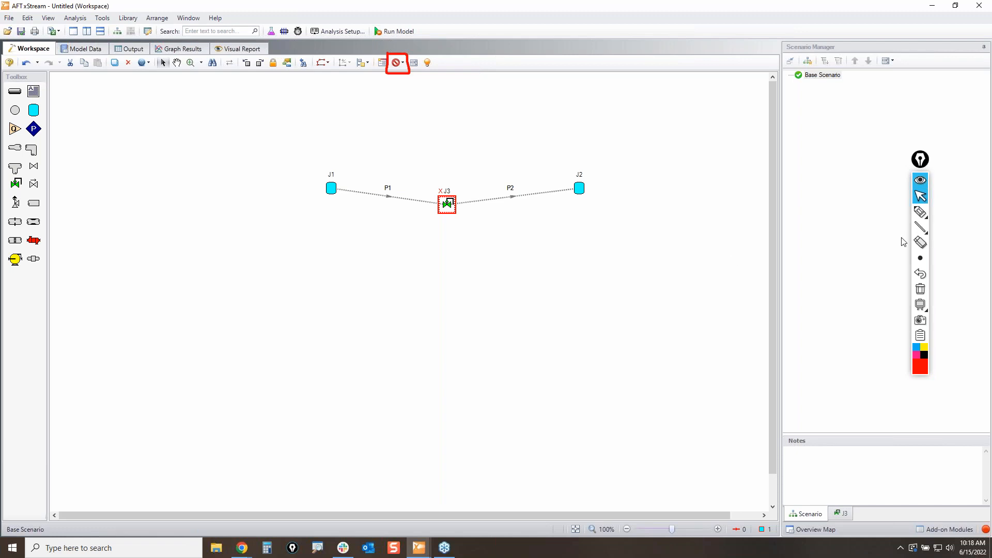
# Underline pipes P1 and P2 in red, then erase all the red markings
pyautogui.click(920, 211)
pyautogui.moveTo(382, 197); pyautogui.dragTo(404, 205)
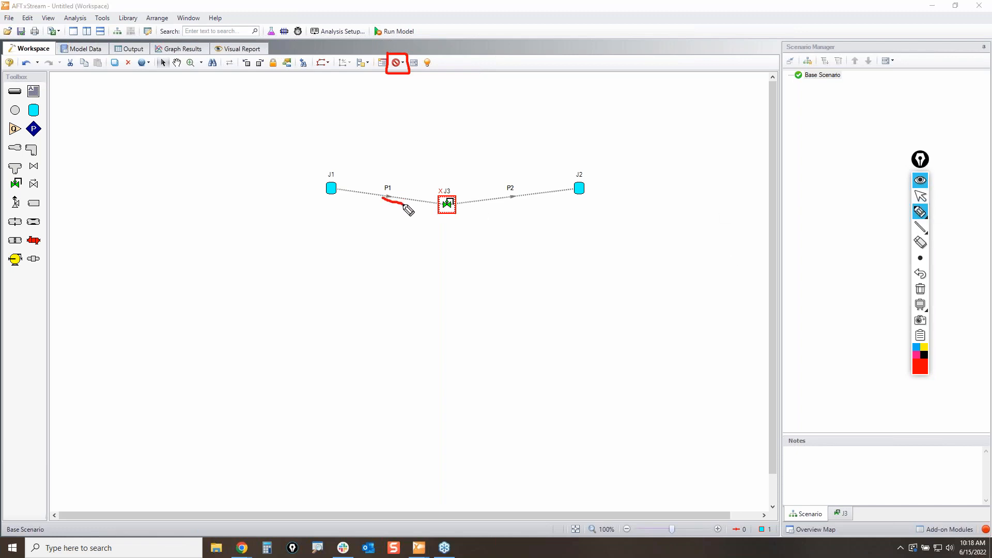
pyautogui.moveTo(493, 205); pyautogui.dragTo(541, 201)
pyautogui.click(920, 289)
pyautogui.click(920, 196)
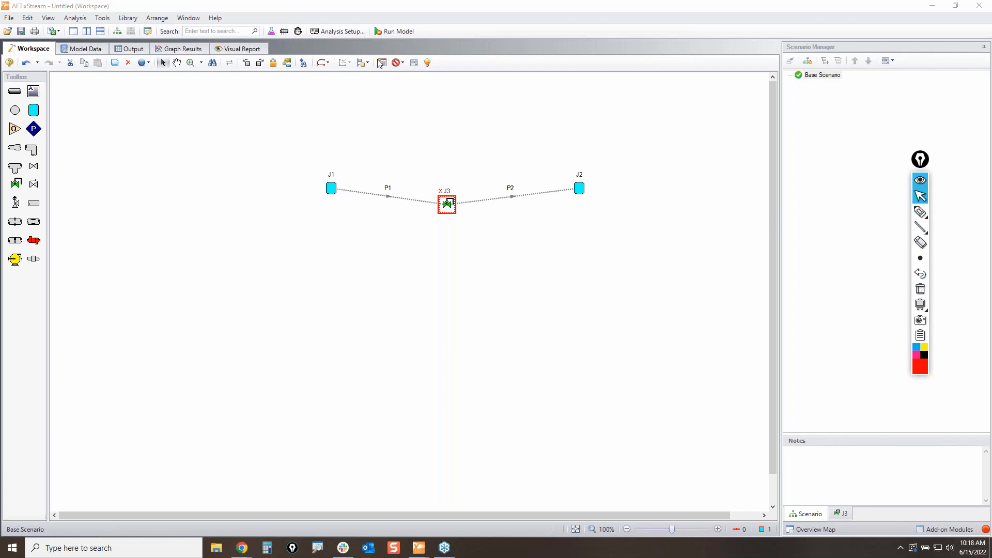
# Set J3's special condition to Full Open - No Control, circle its X symbol in red, and clear the marking and selection
pyautogui.click(402, 63)
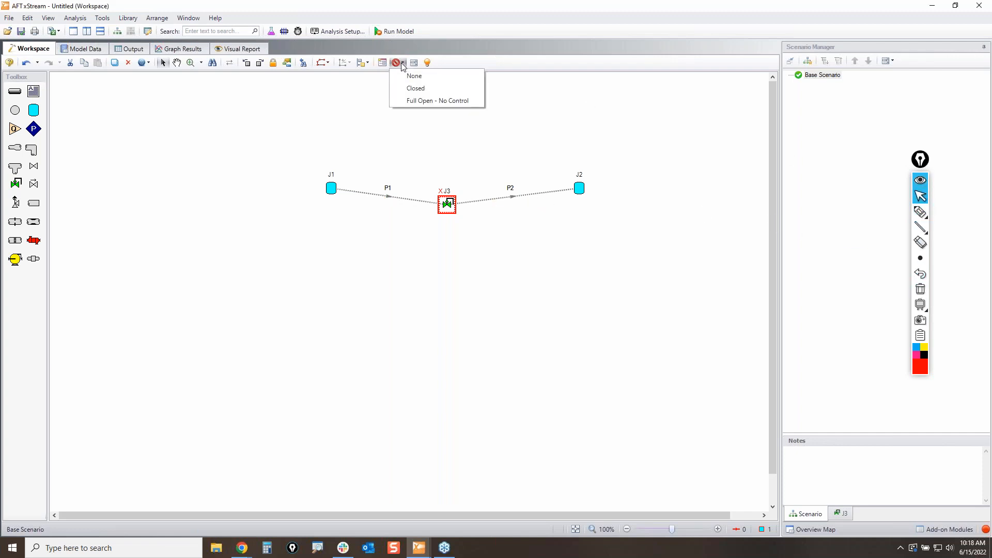
pyautogui.click(414, 101)
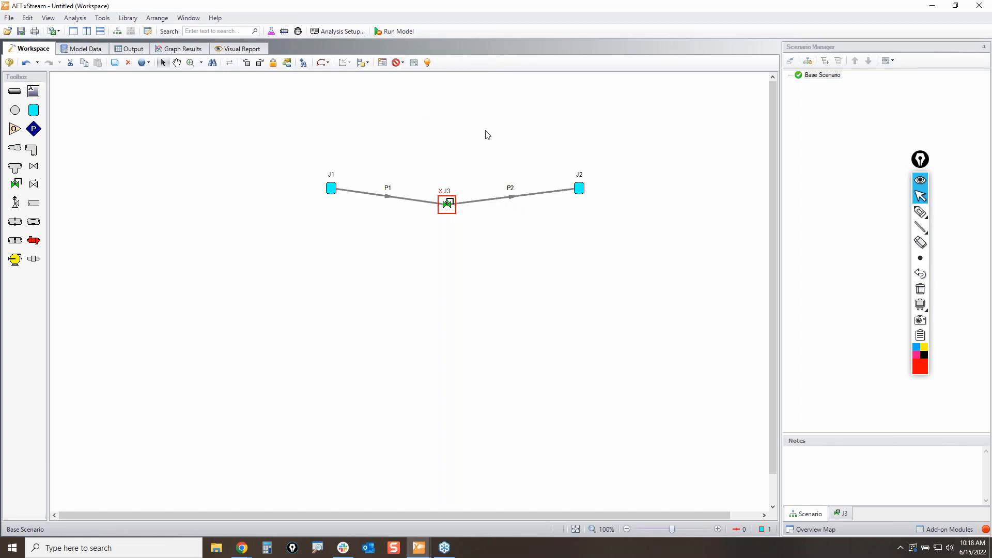
pyautogui.click(920, 212)
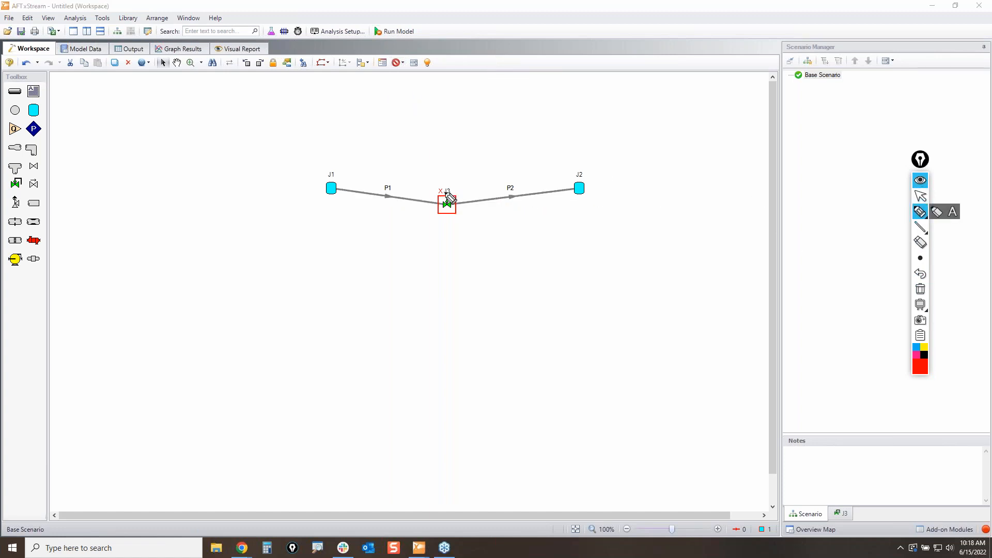
pyautogui.moveTo(435, 198)
pyautogui.mouseDown()
pyautogui.moveTo(448, 194)
pyautogui.moveTo(435, 195)
pyautogui.mouseUp()
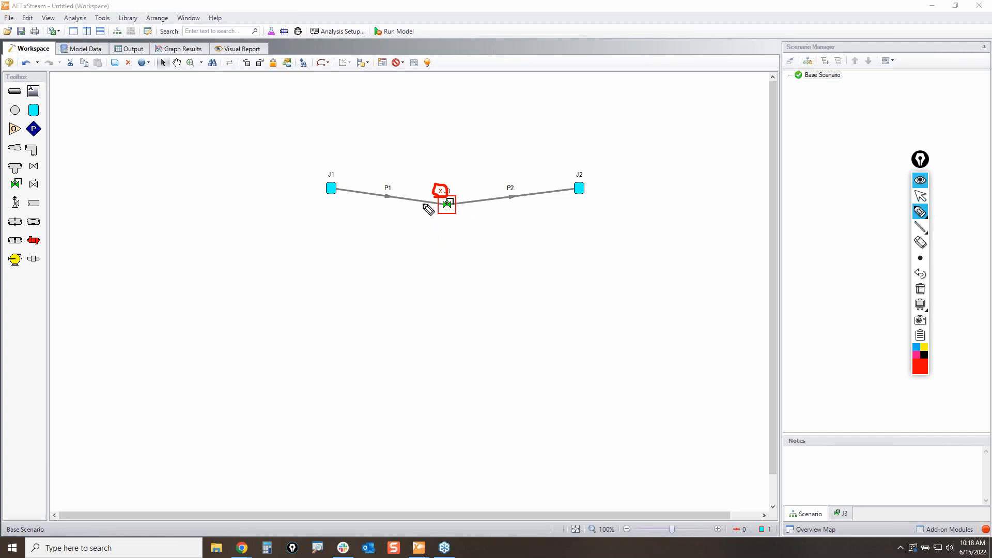
pyautogui.click(924, 199)
pyautogui.click(442, 241)
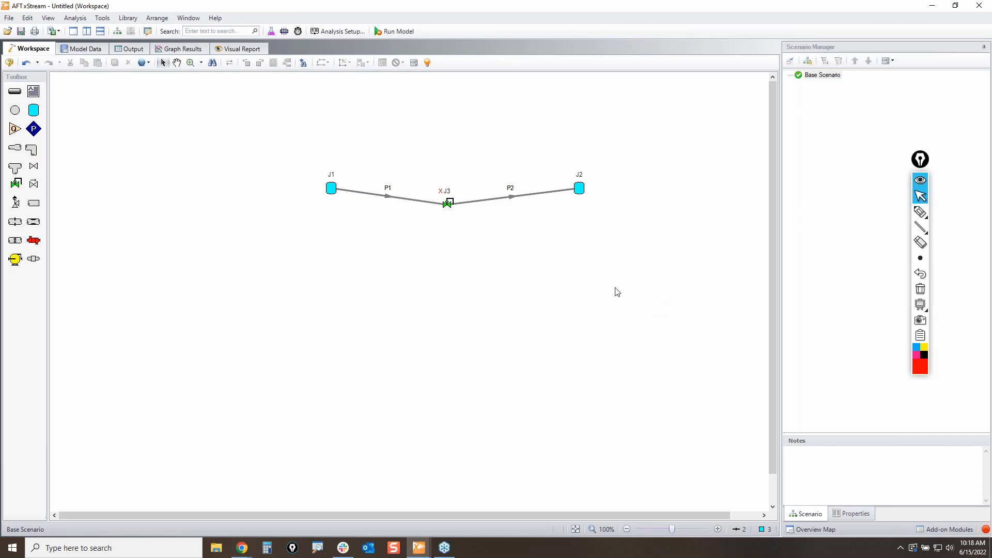
# Show the special condition choices for control valve J3 again and dismiss them without changing anything
pyautogui.click(449, 205)
pyautogui.click(402, 64)
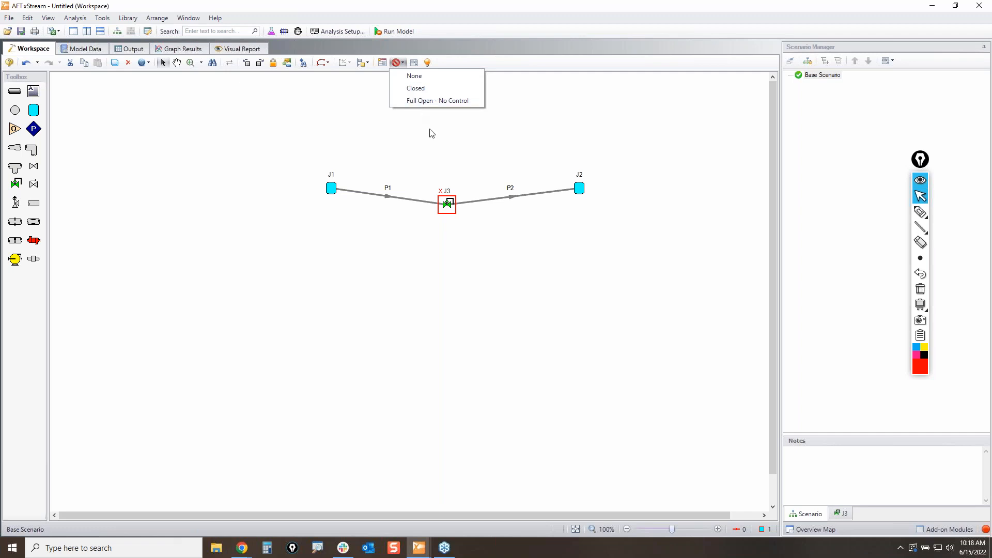
pyautogui.click(559, 264)
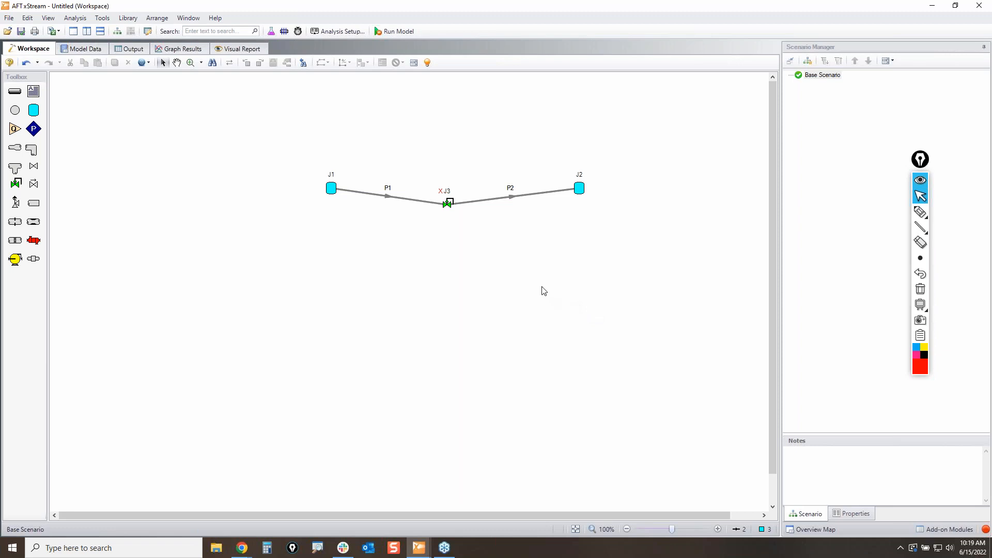
# Delete both tanks, the control valve and the two pipes from the workspace
pyautogui.moveTo(635, 265); pyautogui.dragTo(272, 145)
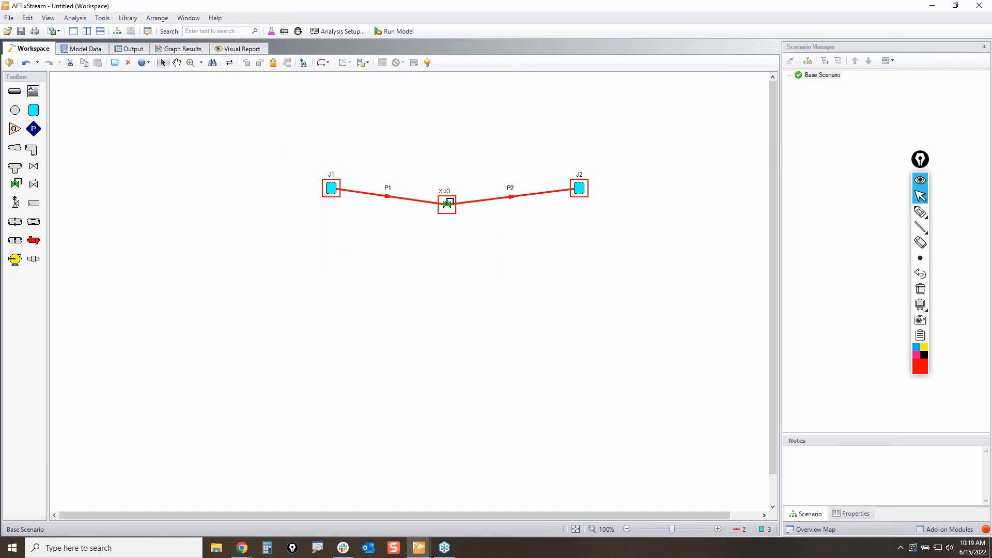
pyautogui.press('Delete')
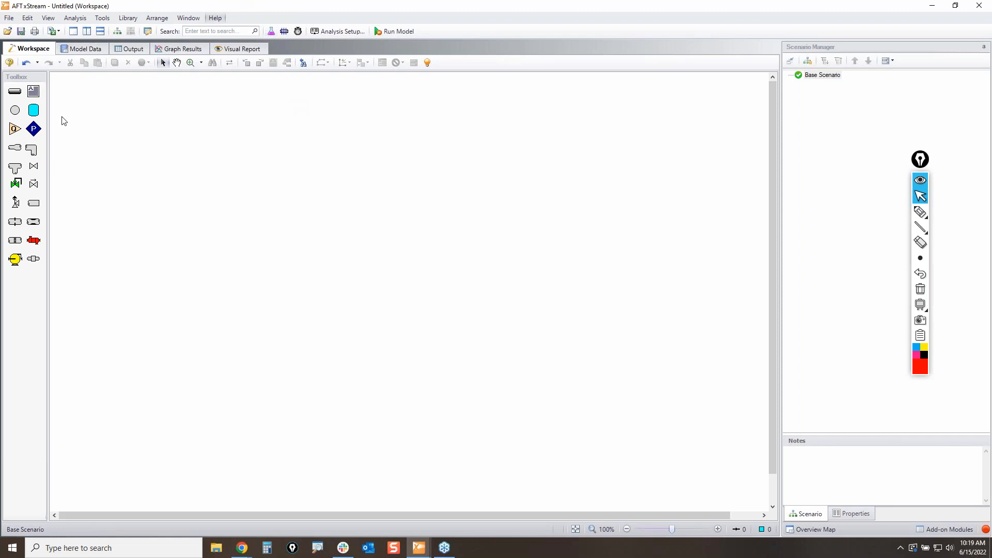
# Open the Library Manager to show the available fluid, insulation, fitting and pipe material libraries
pyautogui.click(128, 18)
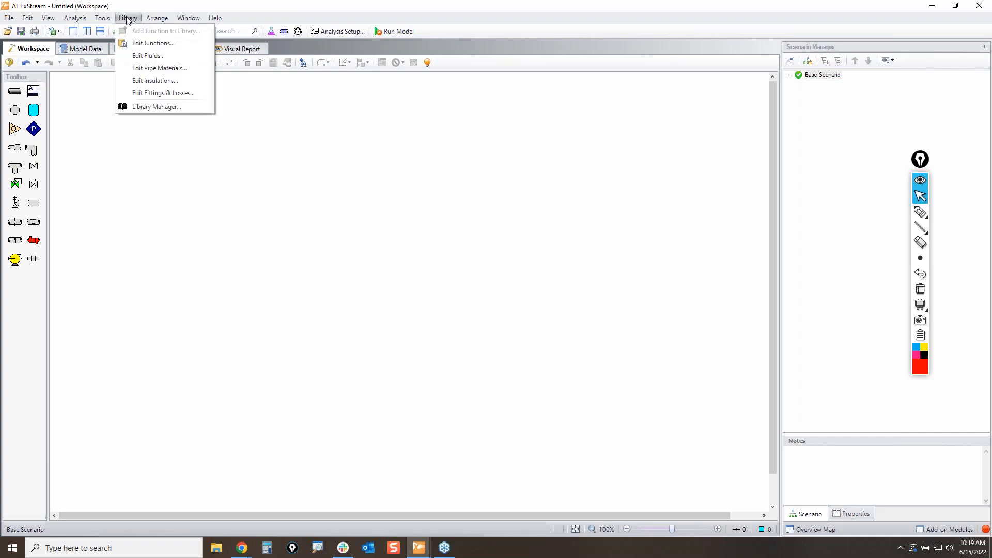
pyautogui.click(143, 106)
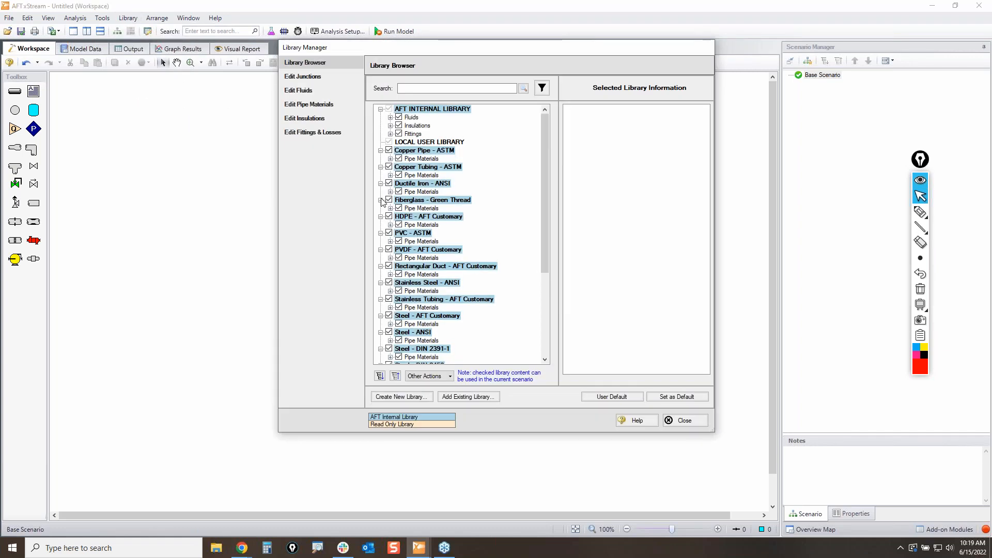
# Underline the junction, fluid and pipe material editing pages in red, circle the Library Manager title, and clear the markings
pyautogui.click(920, 211)
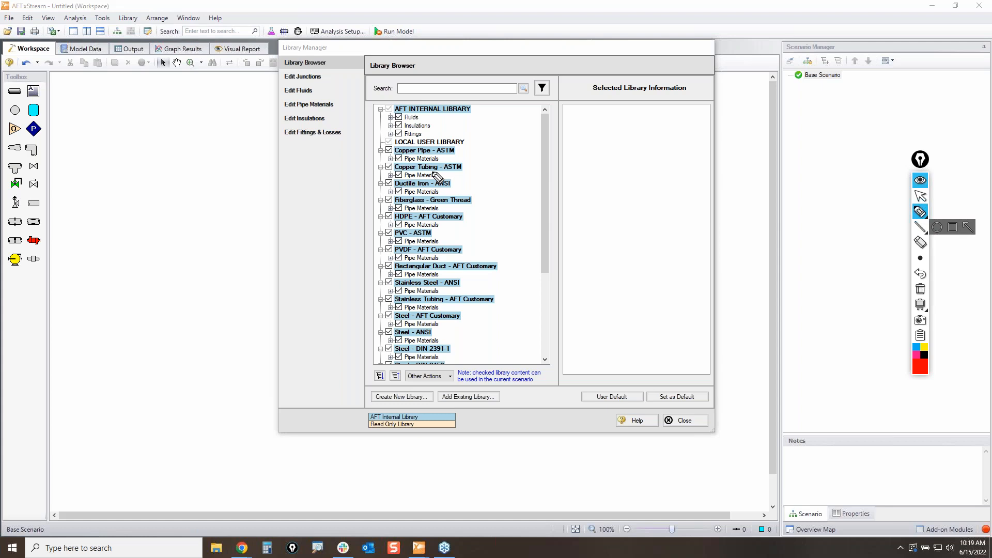
pyautogui.moveTo(323, 75)
pyautogui.mouseDown()
pyautogui.moveTo(357, 78)
pyautogui.moveTo(344, 92)
pyautogui.moveTo(380, 103)
pyautogui.mouseUp()
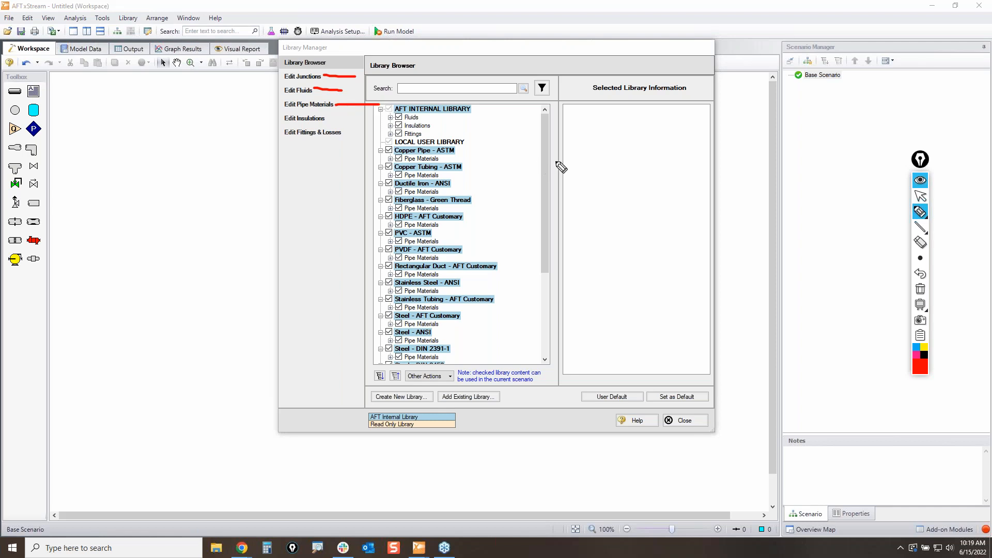
pyautogui.moveTo(274, 37)
pyautogui.mouseDown()
pyautogui.moveTo(281, 33)
pyautogui.moveTo(261, 57)
pyautogui.moveTo(335, 52)
pyautogui.moveTo(336, 42)
pyautogui.moveTo(337, 50)
pyautogui.mouseUp()
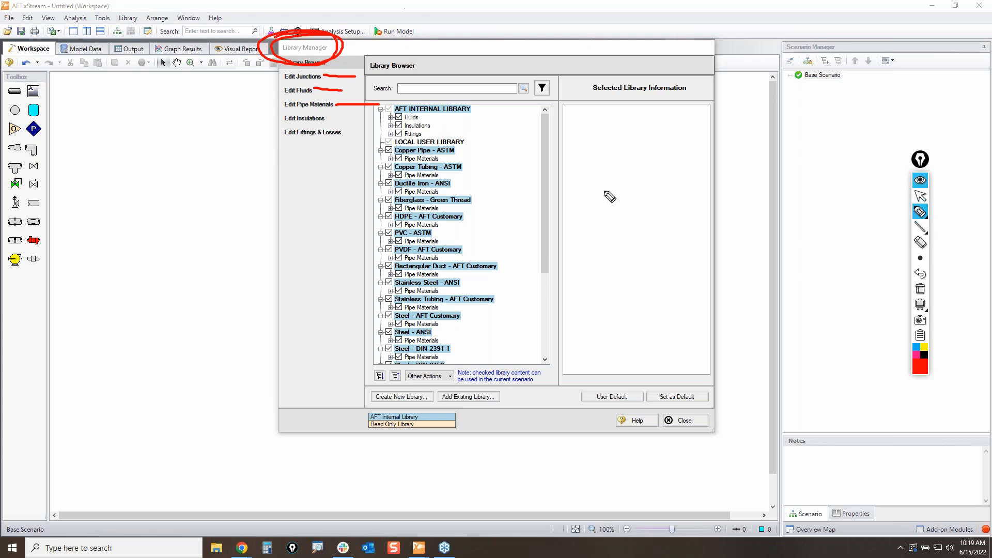
pyautogui.click(920, 289)
pyautogui.click(920, 196)
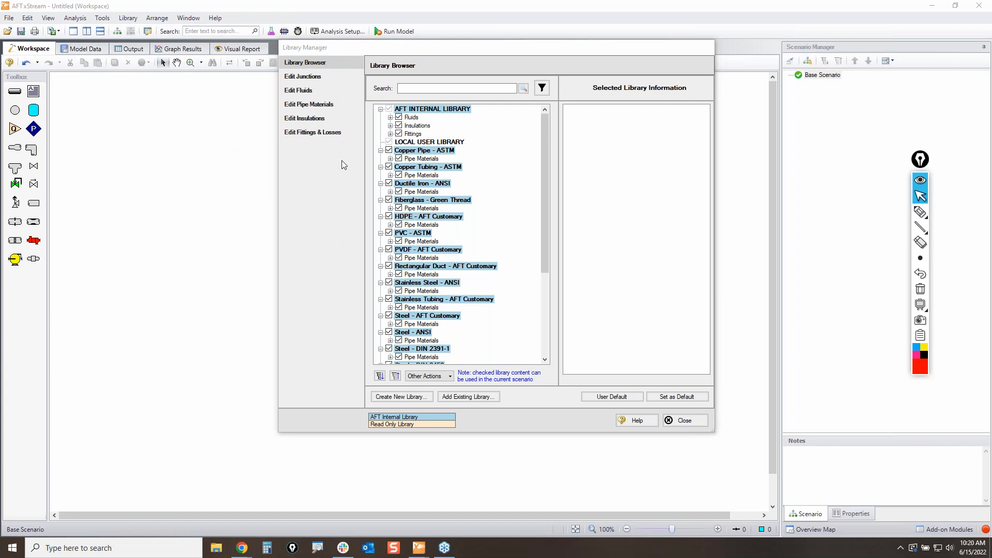
# Show the Library Manager's pipe material editing page and circle the New Material option in red
pyautogui.click(303, 105)
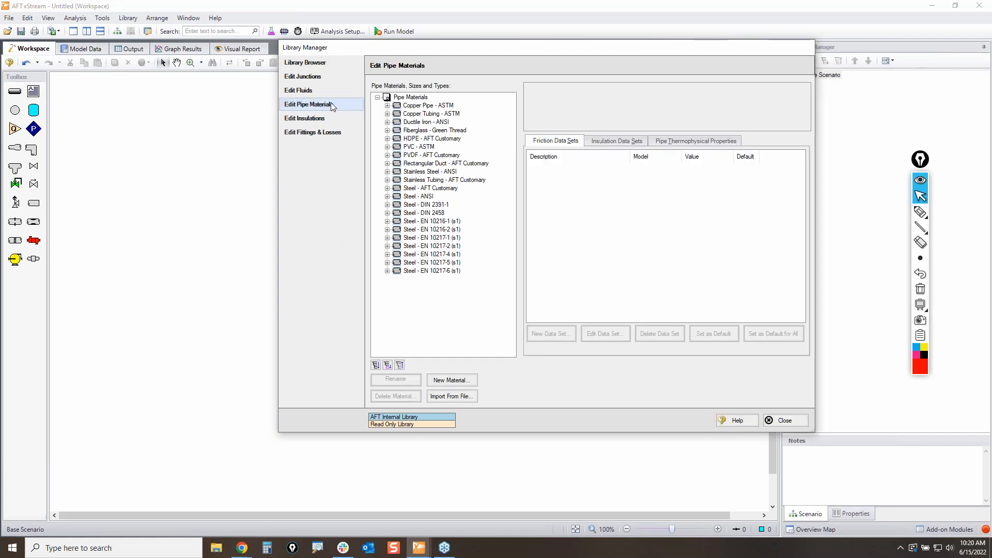
pyautogui.click(920, 211)
pyautogui.moveTo(426, 370)
pyautogui.mouseDown()
pyautogui.moveTo(456, 371)
pyautogui.moveTo(482, 388)
pyautogui.moveTo(438, 385)
pyautogui.moveTo(435, 373)
pyautogui.mouseUp()
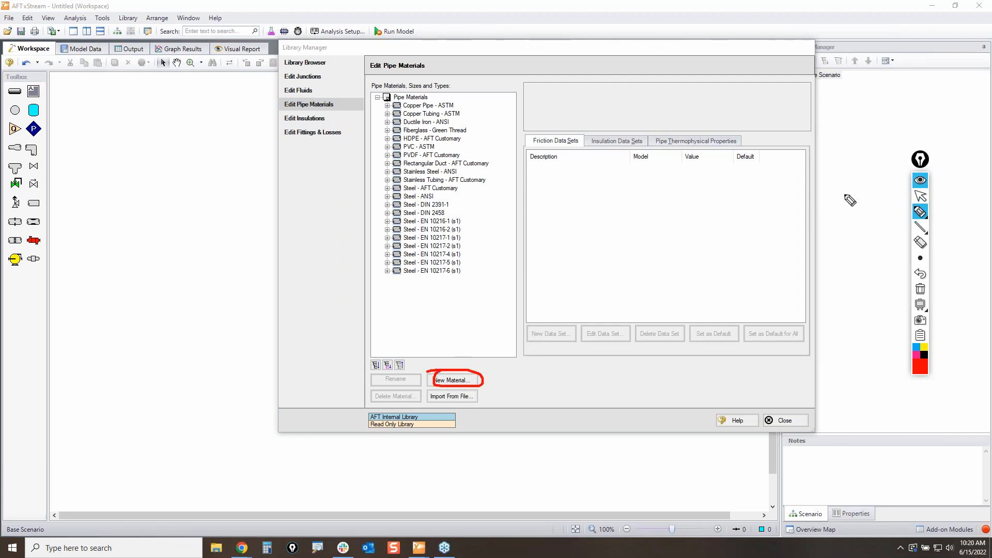
pyautogui.click(919, 197)
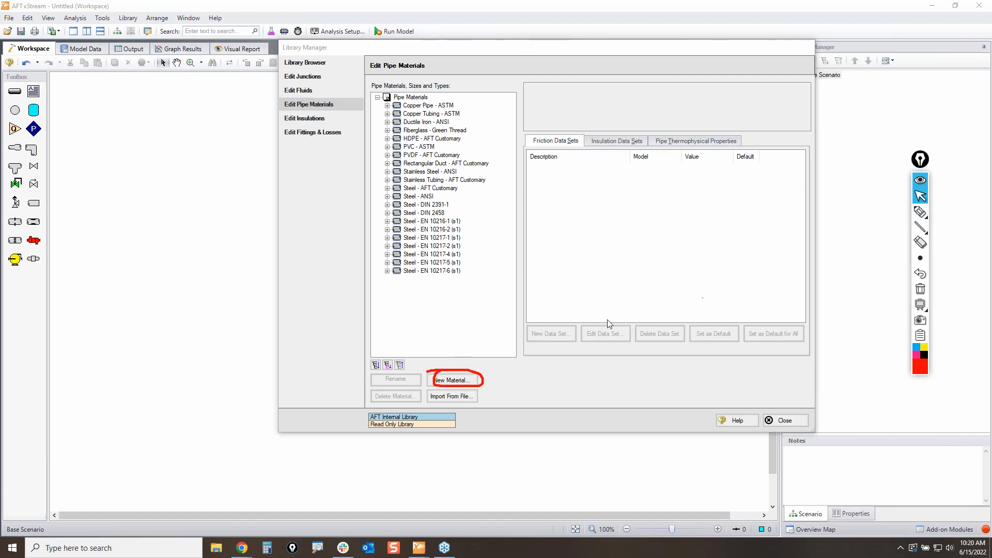
# Show the form for adding pipe material data, circle it in red, clear the markings, and cancel without adding a material
pyautogui.click(453, 380)
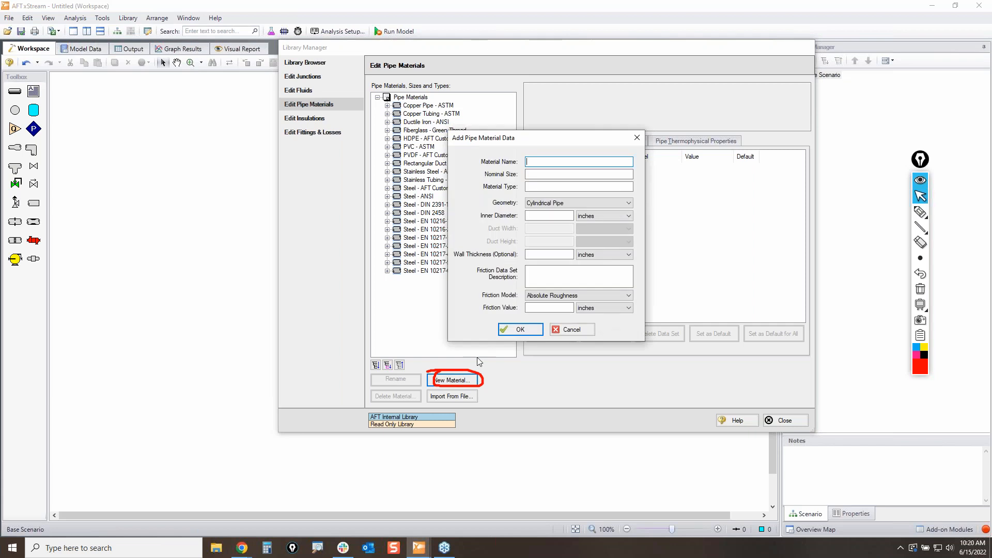
pyautogui.click(920, 212)
pyautogui.moveTo(445, 150)
pyautogui.mouseDown()
pyautogui.moveTo(481, 143)
pyautogui.moveTo(669, 288)
pyautogui.moveTo(354, 186)
pyautogui.moveTo(496, 150)
pyautogui.mouseUp()
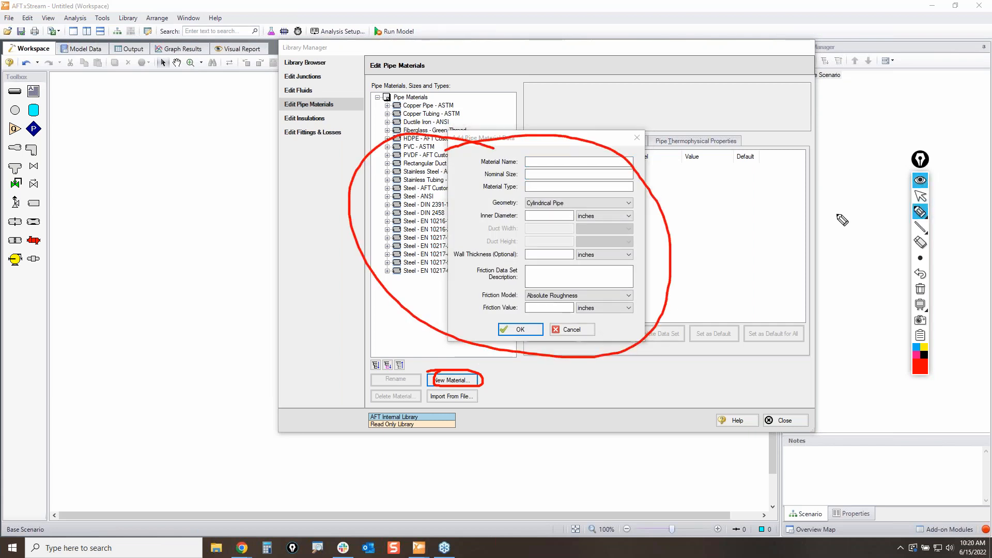
pyautogui.click(920, 288)
pyautogui.click(920, 195)
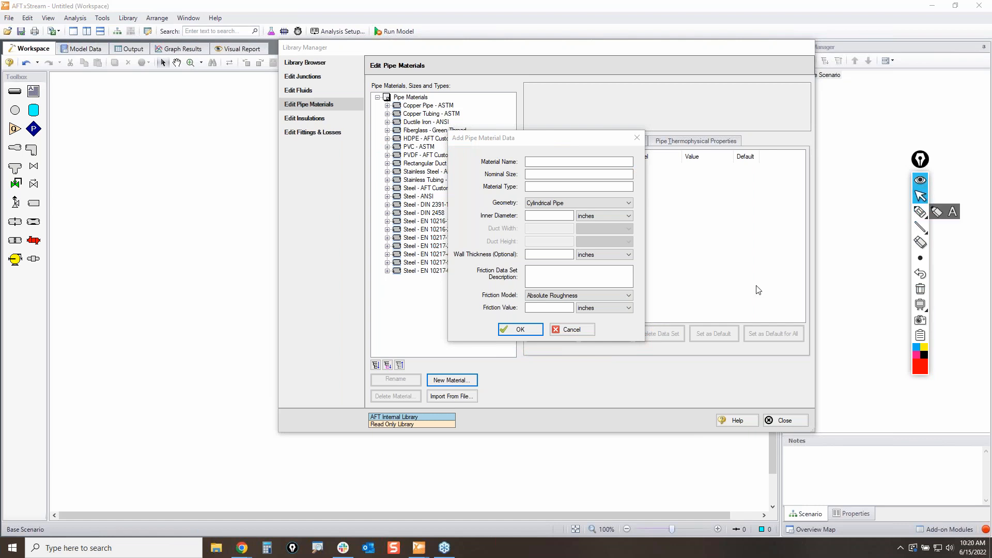
pyautogui.click(572, 331)
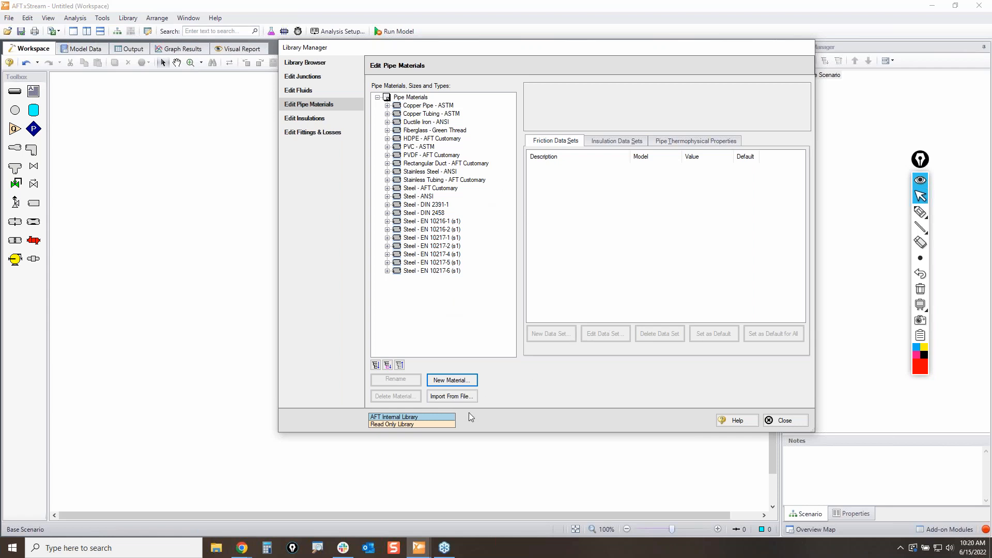
# Circle the Import From File option for pipe materials in red and open the material data import dialog
pyautogui.click(920, 211)
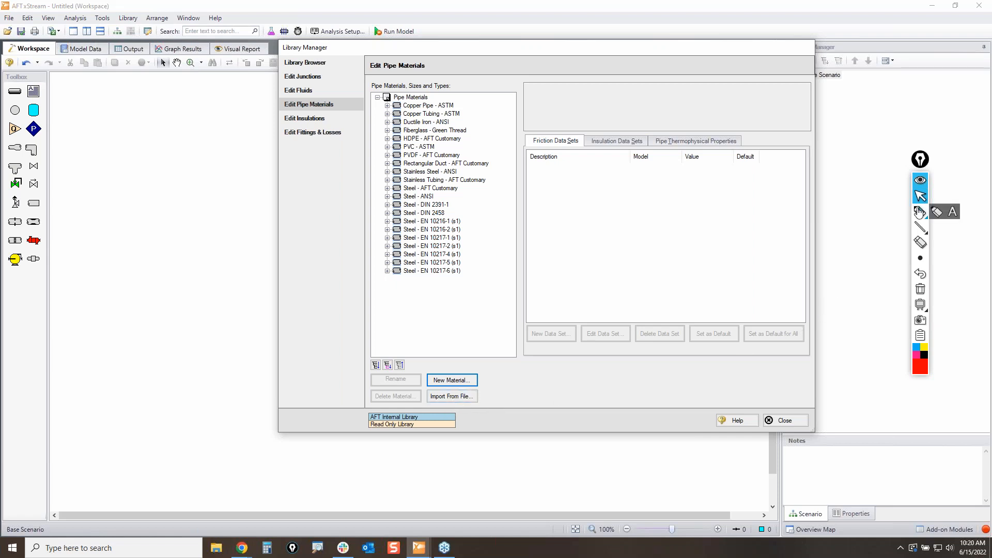
pyautogui.moveTo(433, 383)
pyautogui.mouseDown()
pyautogui.moveTo(495, 404)
pyautogui.moveTo(447, 382)
pyautogui.mouseUp()
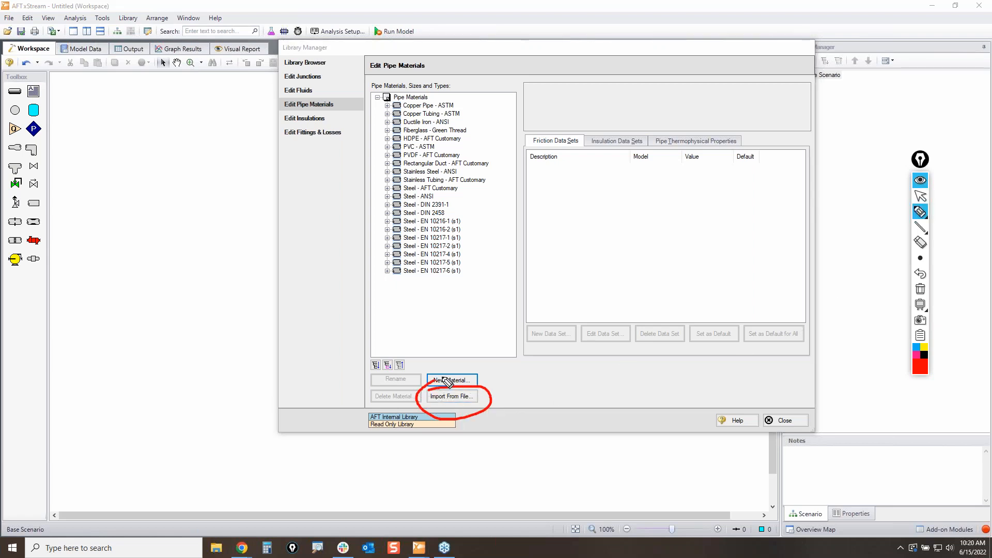
pyautogui.click(920, 195)
pyautogui.click(448, 398)
pyautogui.click(447, 398)
# Circle the required pipe material data order in red, clear the markings, and close the import dialog without importing
pyautogui.click(920, 211)
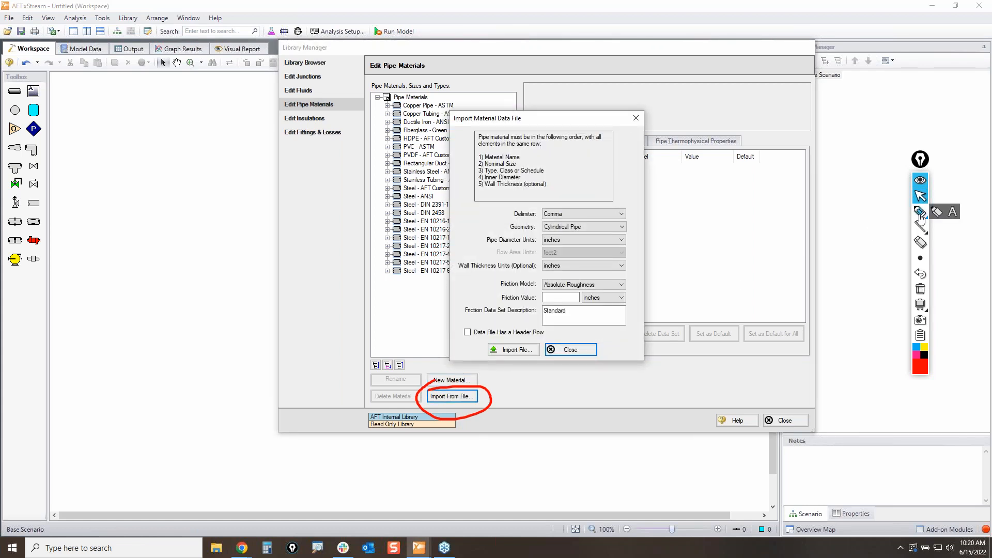
pyautogui.moveTo(478, 133)
pyautogui.mouseDown()
pyautogui.moveTo(631, 133)
pyautogui.moveTo(508, 206)
pyautogui.moveTo(516, 137)
pyautogui.mouseUp()
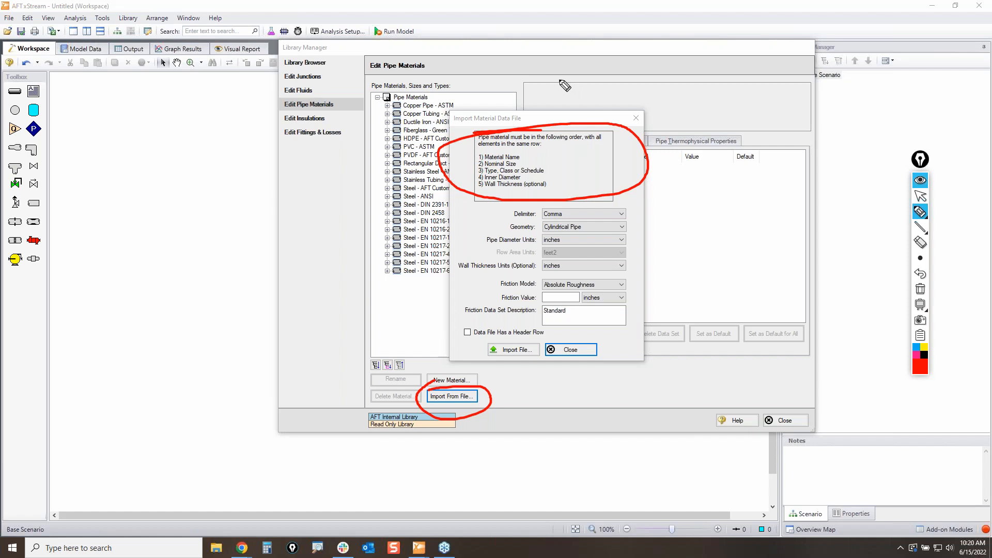
pyautogui.click(920, 289)
pyautogui.click(922, 198)
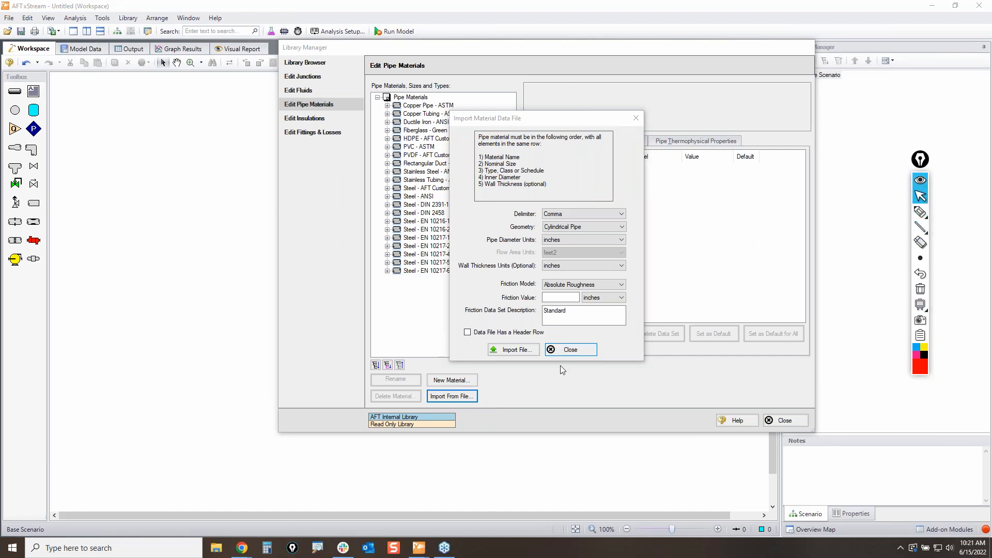
pyautogui.click(584, 350)
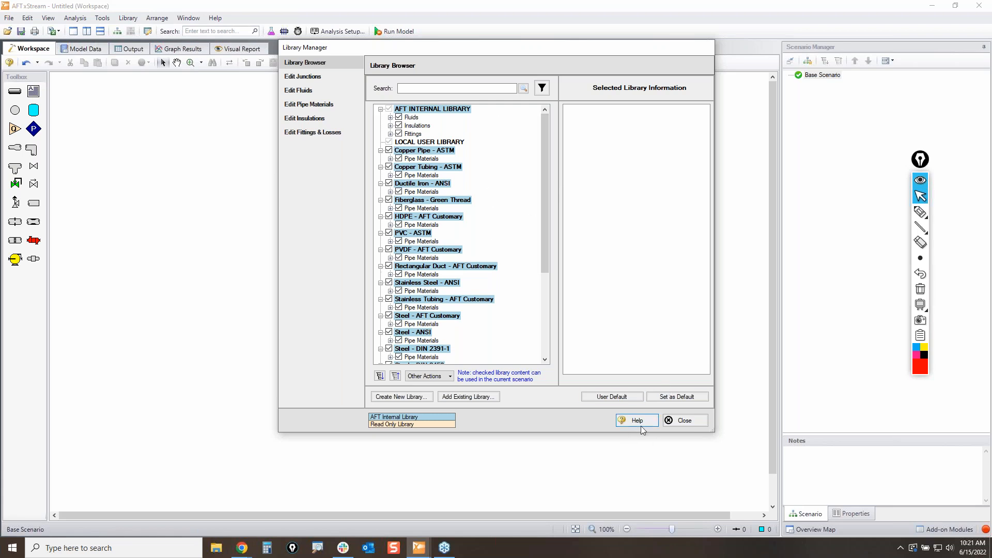
# Close the Library Manager and the untitled model without saving its changes
pyautogui.click(693, 426)
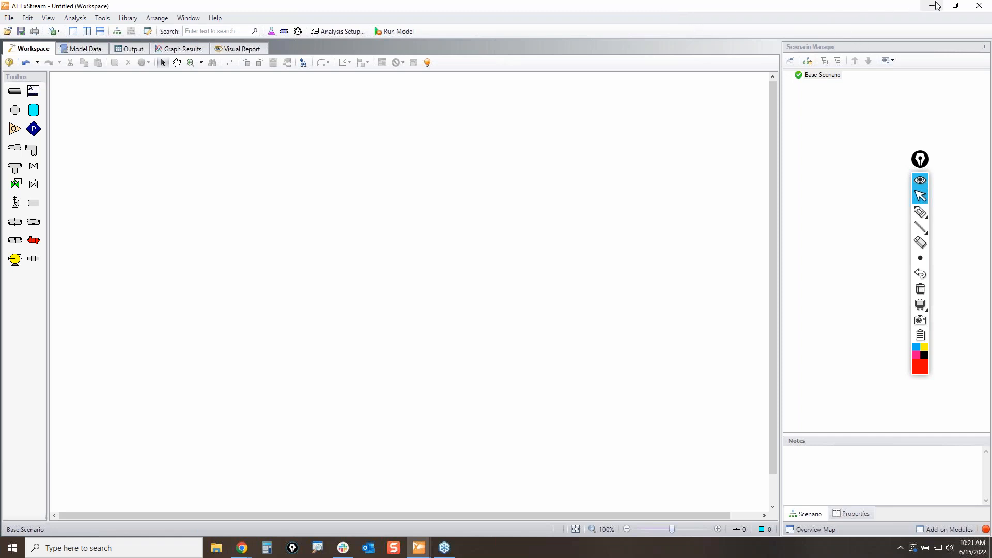
pyautogui.click(980, 12)
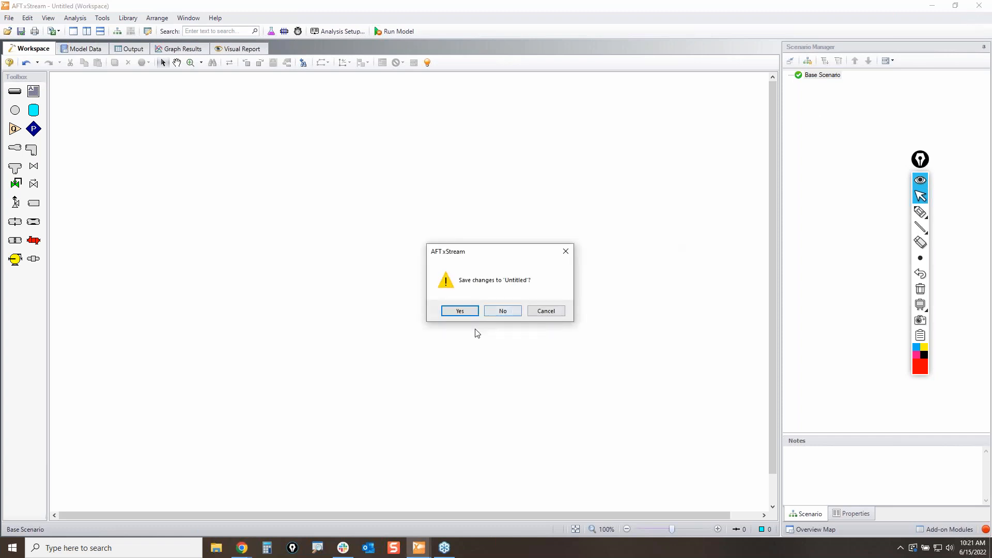
pyautogui.click(502, 312)
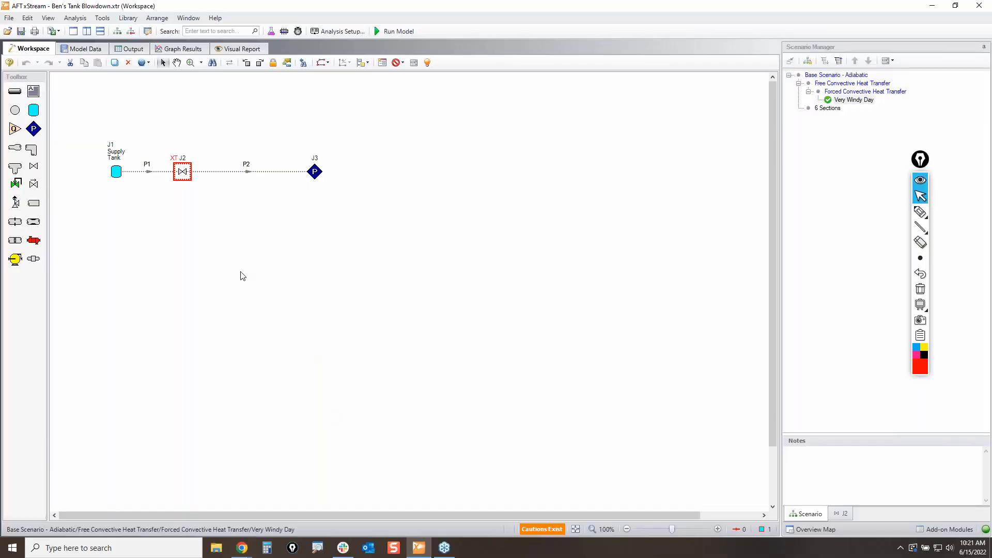
# Show pipe P2's heat transfer models, including Adiabatic at Internal Surface, and cancel without keeping any change
pyautogui.click(248, 172)
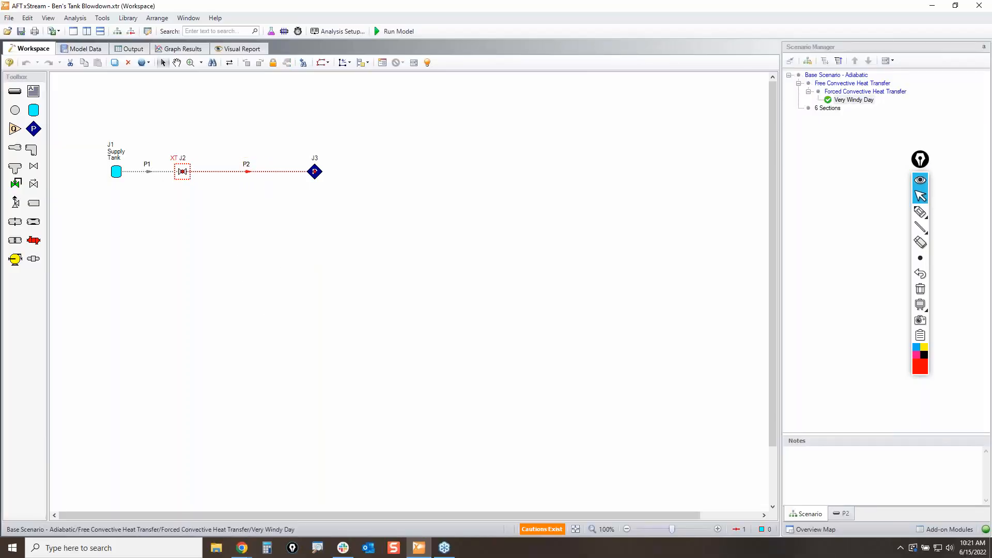
pyautogui.press('Return')
pyautogui.click(231, 164)
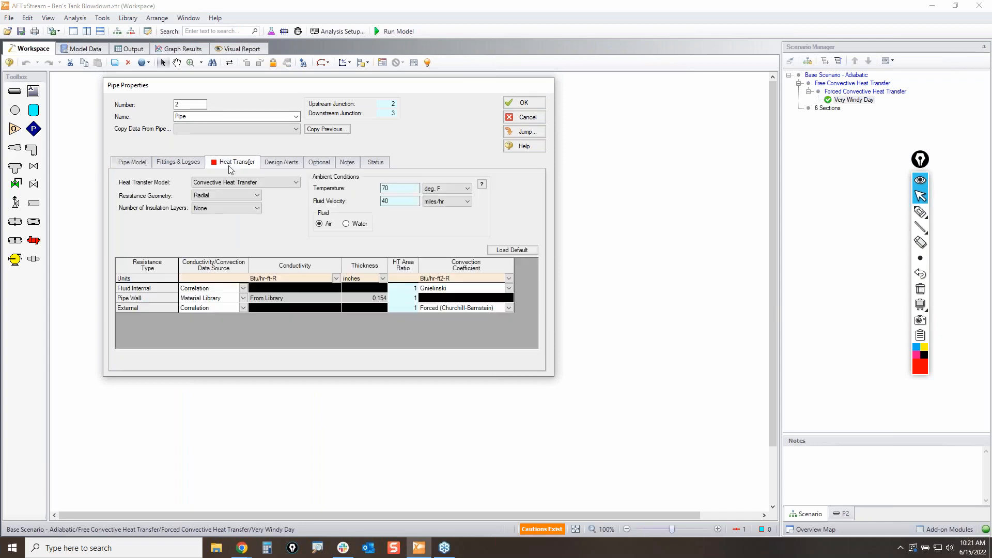
pyautogui.click(219, 182)
pyautogui.click(219, 196)
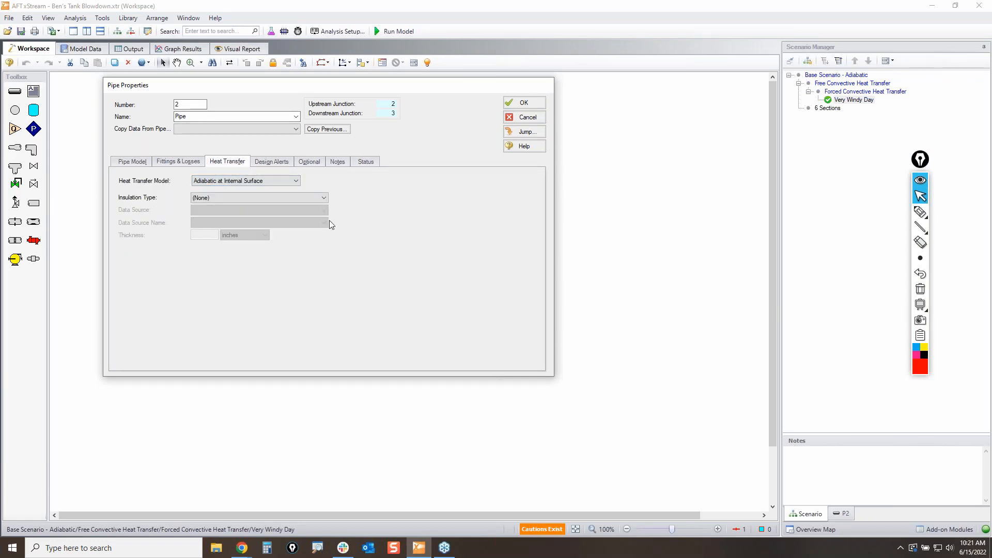
pyautogui.click(290, 180)
pyautogui.click(233, 191)
pyautogui.click(536, 119)
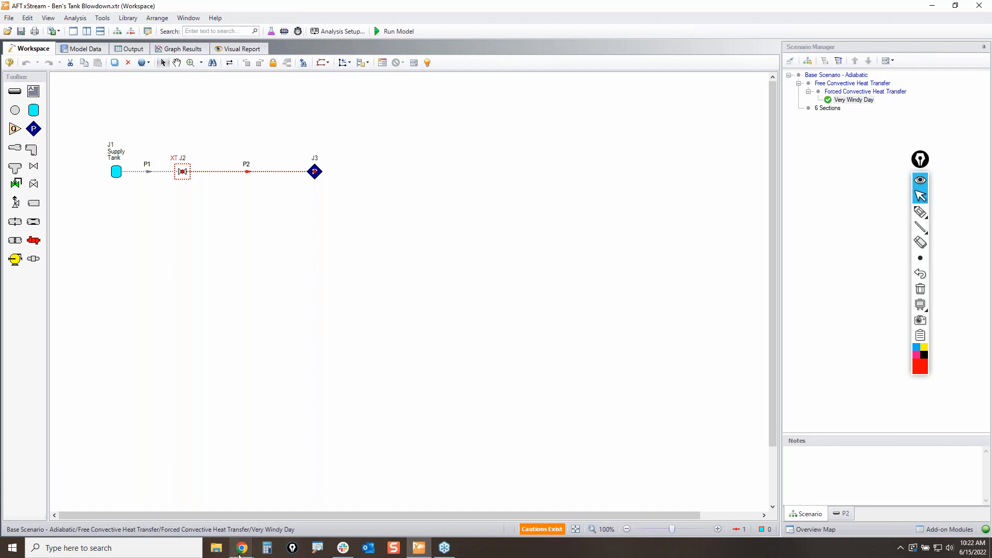
# Switch to the Examples Overview page in Chrome, circle the Tank Blowdown - Beginner example in red, and clear the marking
pyautogui.moveTo(240, 551)
pyautogui.click(305, 522)
pyautogui.click(919, 211)
pyautogui.moveTo(234, 216)
pyautogui.mouseDown()
pyautogui.moveTo(306, 257)
pyautogui.moveTo(373, 206)
pyautogui.mouseUp()
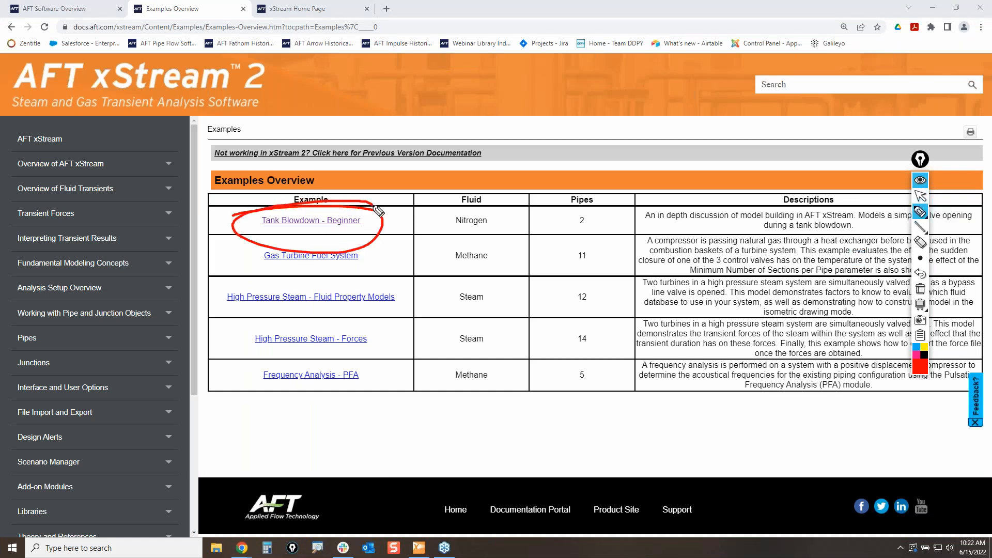
pyautogui.click(919, 289)
pyautogui.click(920, 195)
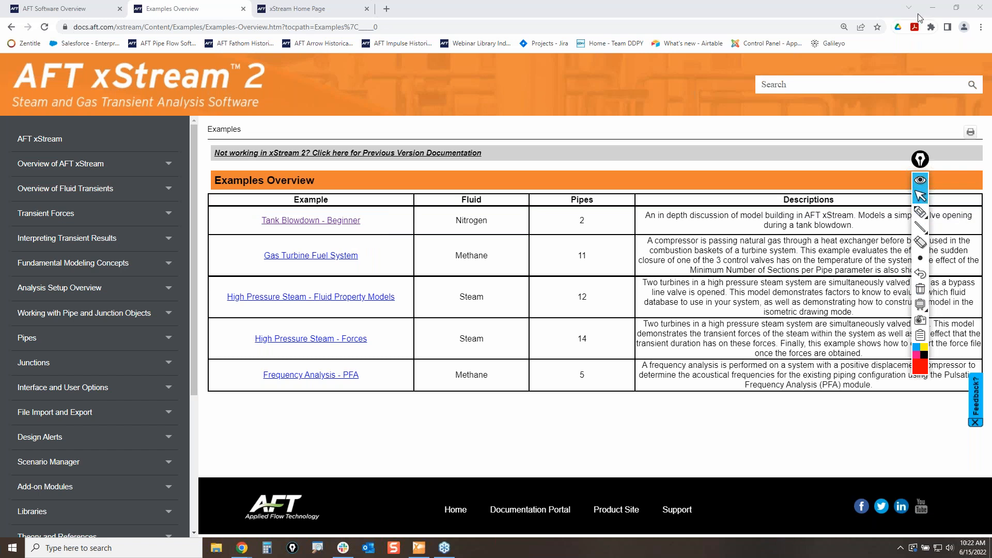
# Return to the tank blowdown model in AFT xStream and load the Base Scenario - Adiabatic
pyautogui.click(932, 8)
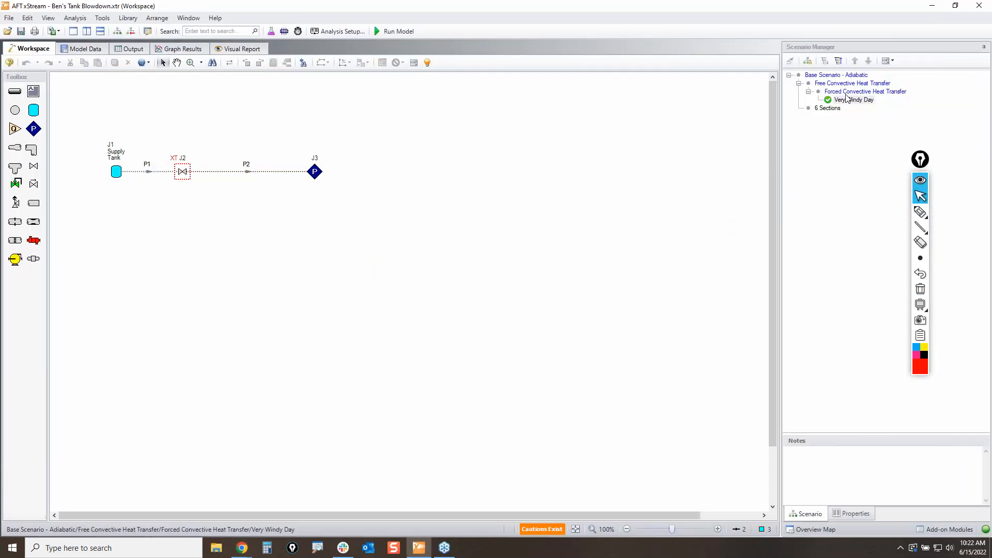
pyautogui.doubleClick(844, 75)
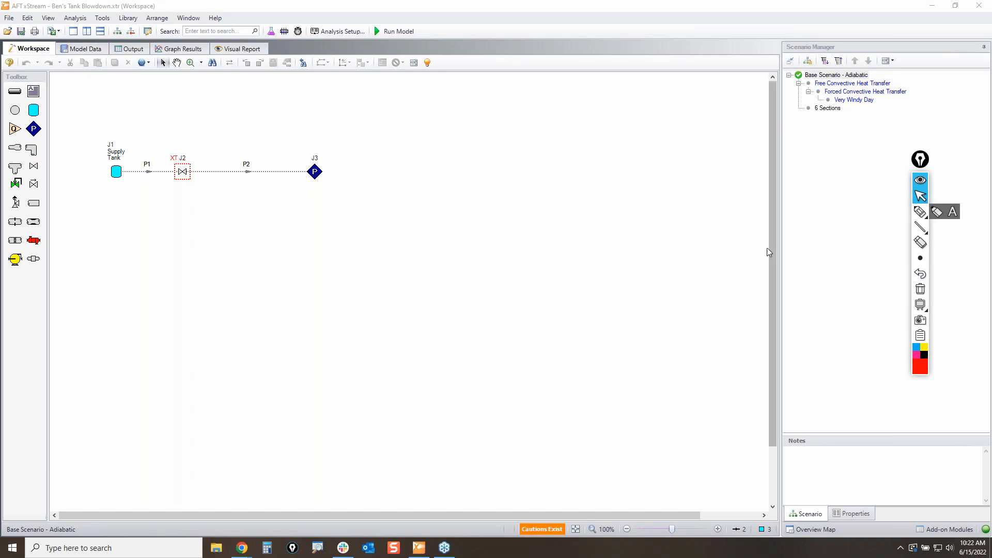
# Open the Analysis Setup fluid settings, mark the current model's Nitrogen (GN2) fluid in red, and clear the marking
pyautogui.click(336, 32)
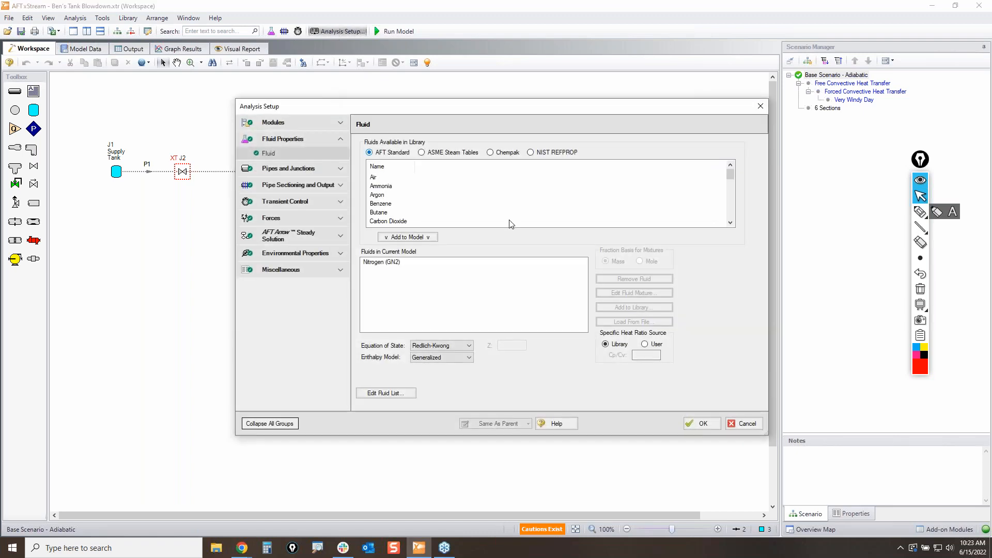
pyautogui.click(920, 211)
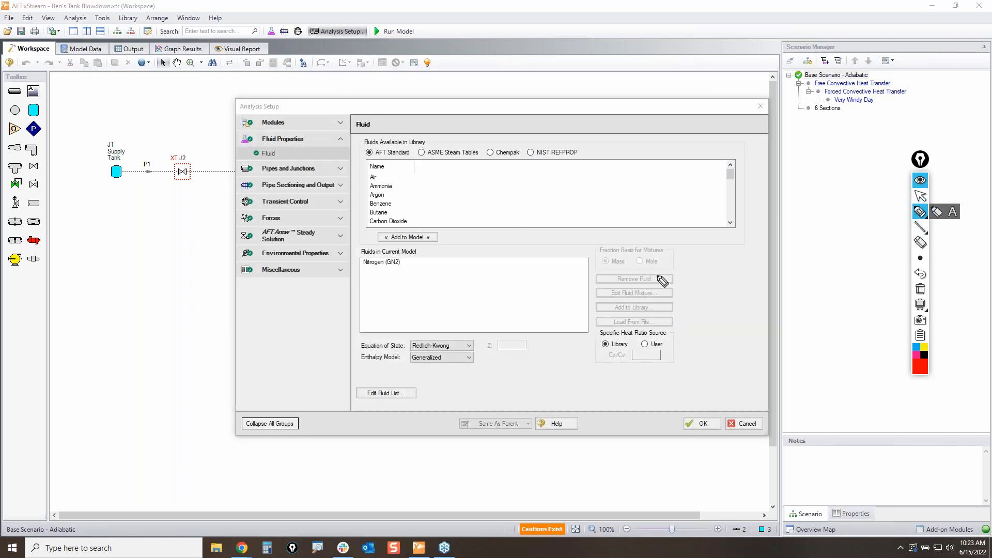
pyautogui.moveTo(362, 252)
pyautogui.mouseDown()
pyautogui.moveTo(434, 258)
pyautogui.moveTo(358, 264)
pyautogui.moveTo(393, 253)
pyautogui.mouseUp()
pyautogui.click(920, 287)
pyautogui.click(920, 196)
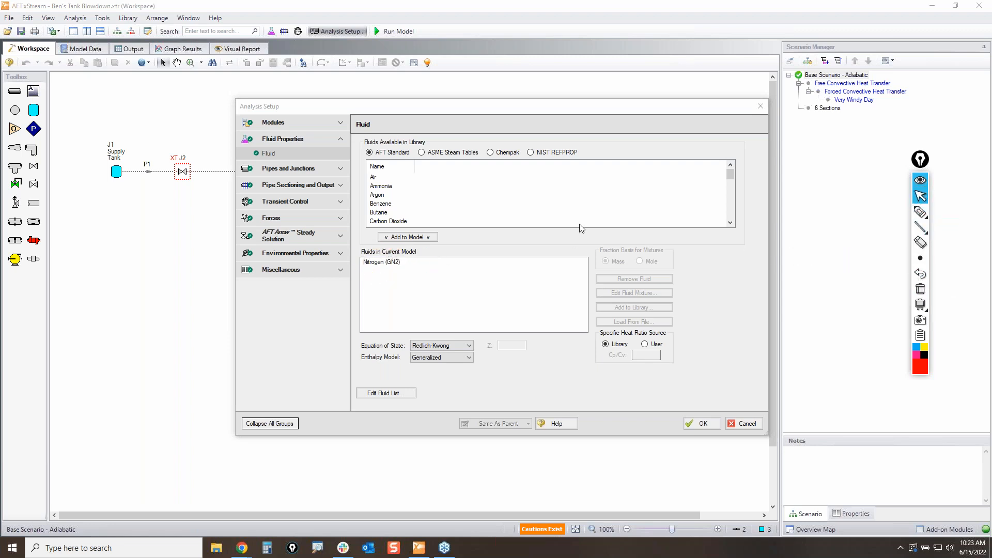
# Examine the Pipe Sectioning and Output settings and the Simulation Mode/Duration settings in Analysis Setup
pyautogui.click(292, 185)
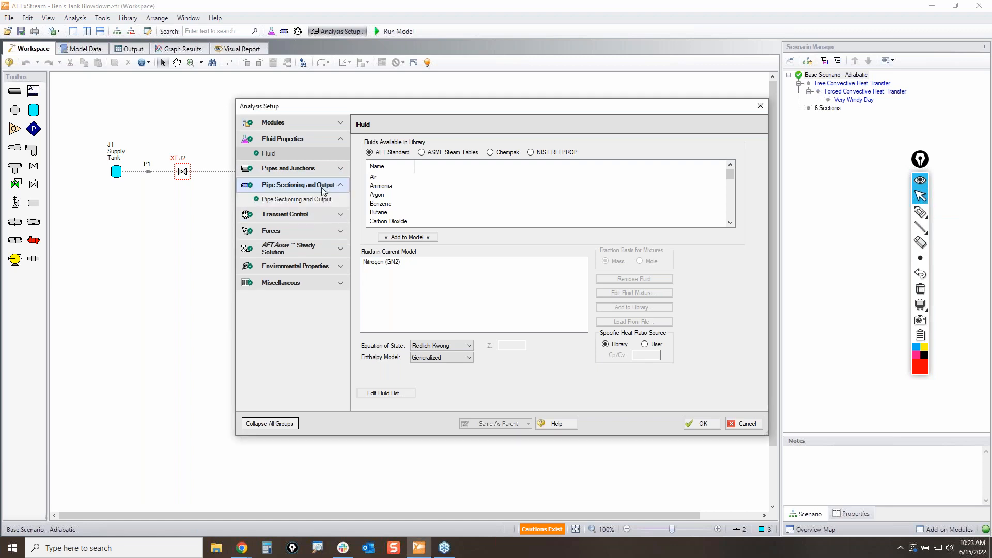
pyautogui.click(289, 202)
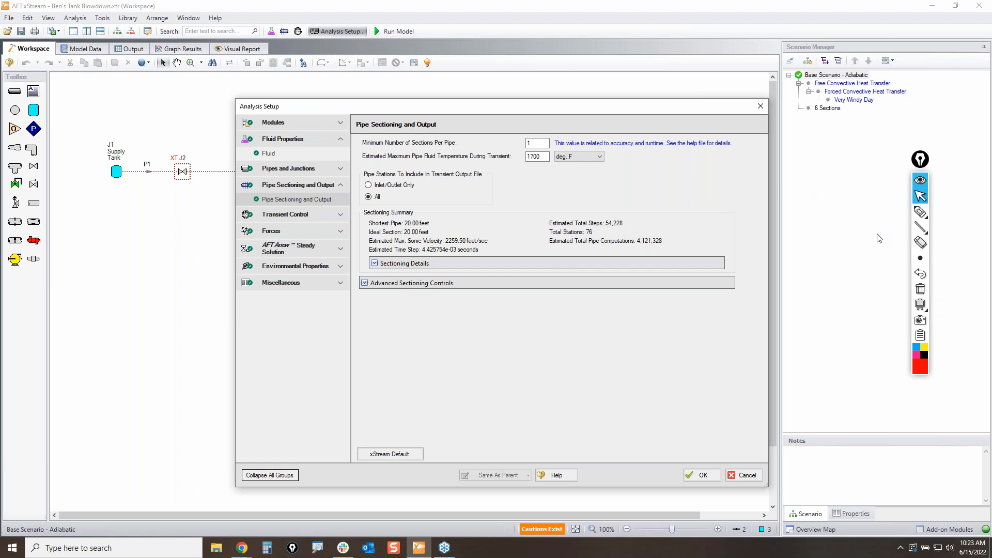
pyautogui.moveTo(922, 214)
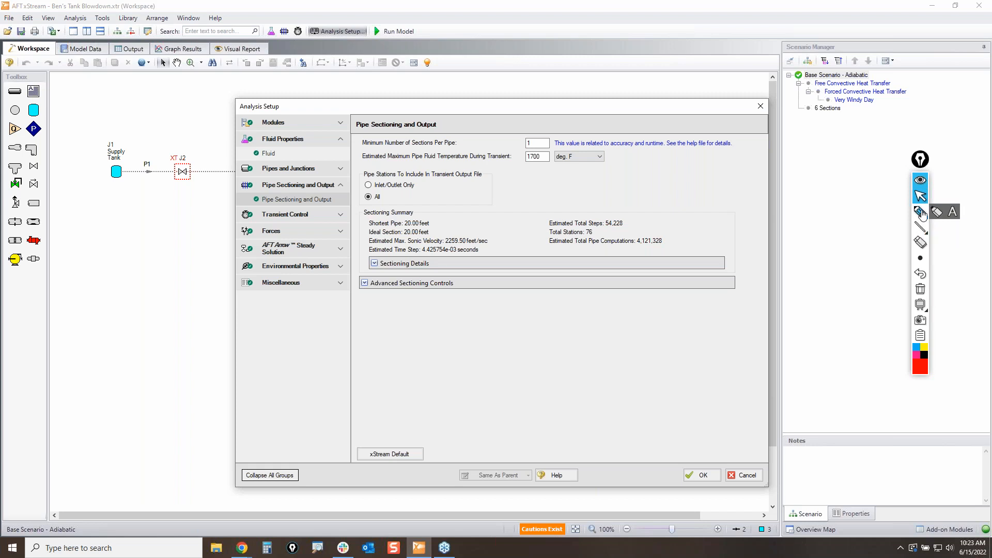
pyautogui.click(334, 215)
pyautogui.click(312, 230)
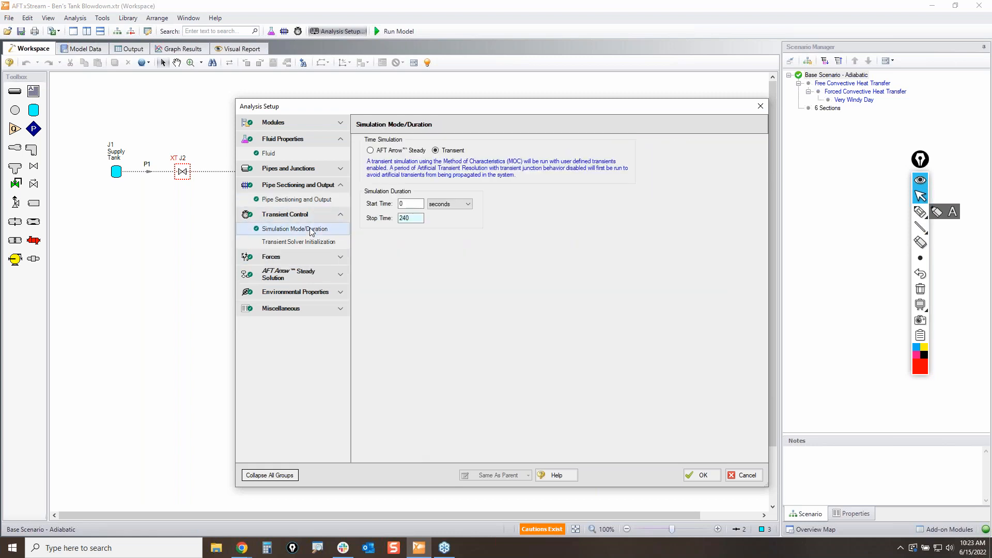
# Circle the simulation Stop Time in red, clear the marking, and close Analysis Setup without changes
pyautogui.click(920, 212)
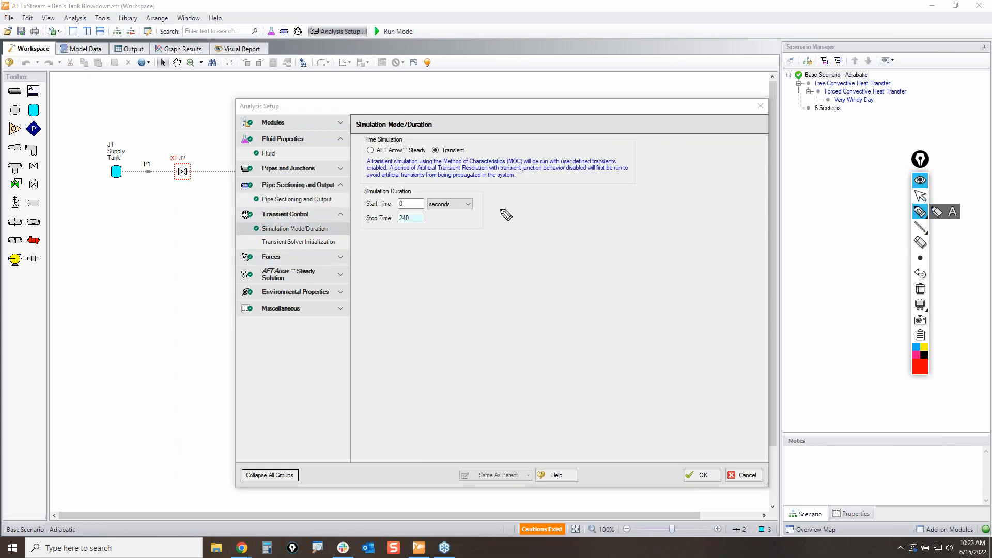
pyautogui.moveTo(361, 211)
pyautogui.mouseDown()
pyautogui.moveTo(431, 219)
pyautogui.moveTo(364, 216)
pyautogui.moveTo(387, 213)
pyautogui.mouseUp()
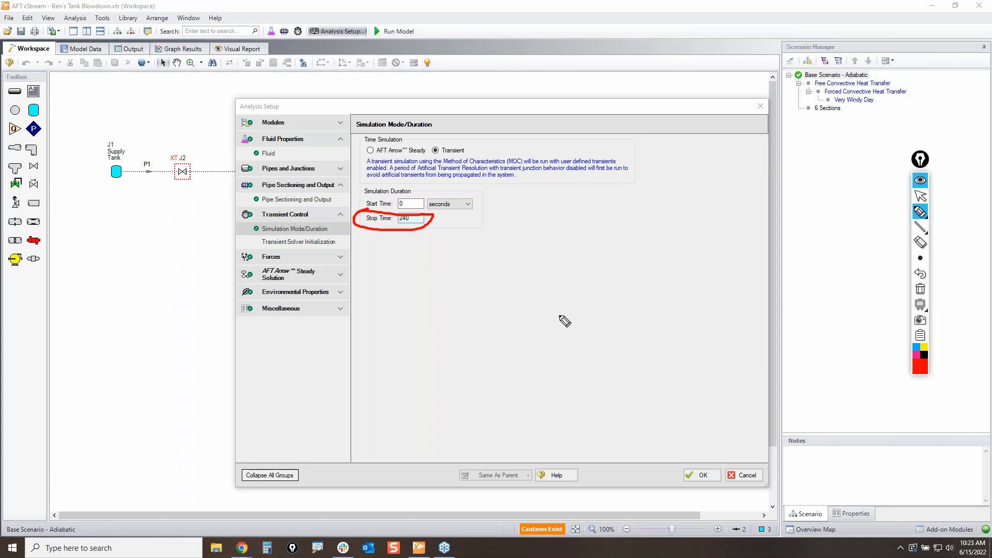
pyautogui.click(920, 292)
pyautogui.click(920, 195)
pyautogui.click(744, 475)
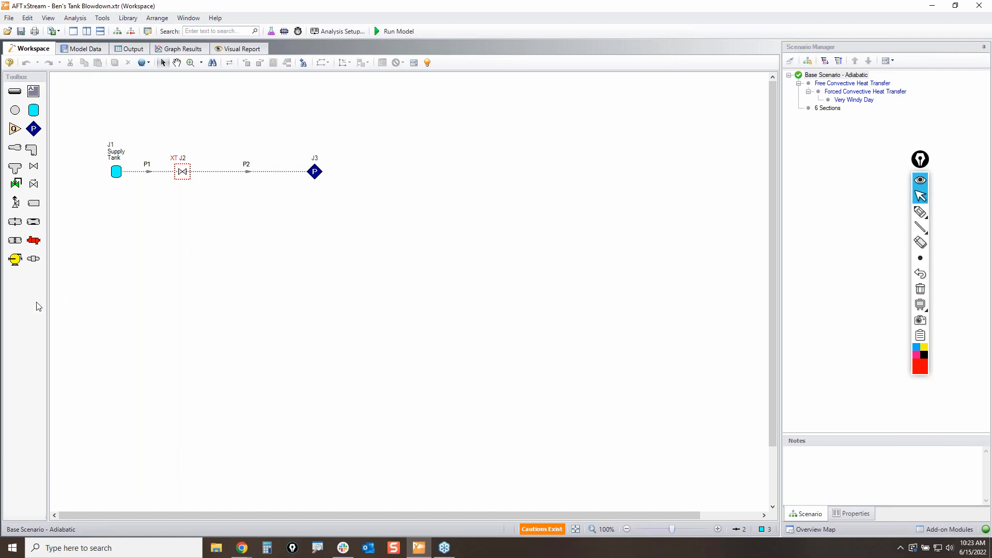
# Open the J1 Supply Tank properties, circle its pressure, temperature and fixed volume in red, clear the markings, and close without changes
pyautogui.doubleClick(118, 172)
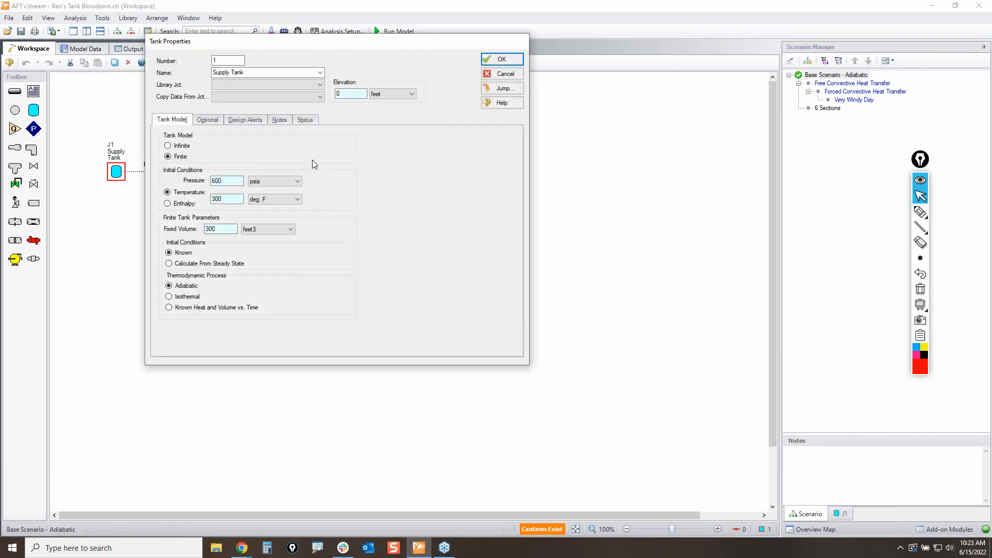
pyautogui.click(920, 211)
pyautogui.moveTo(179, 181)
pyautogui.mouseDown()
pyautogui.moveTo(207, 173)
pyautogui.moveTo(233, 183)
pyautogui.moveTo(172, 182)
pyautogui.moveTo(195, 174)
pyautogui.moveTo(251, 193)
pyautogui.moveTo(142, 205)
pyautogui.moveTo(175, 186)
pyautogui.mouseUp()
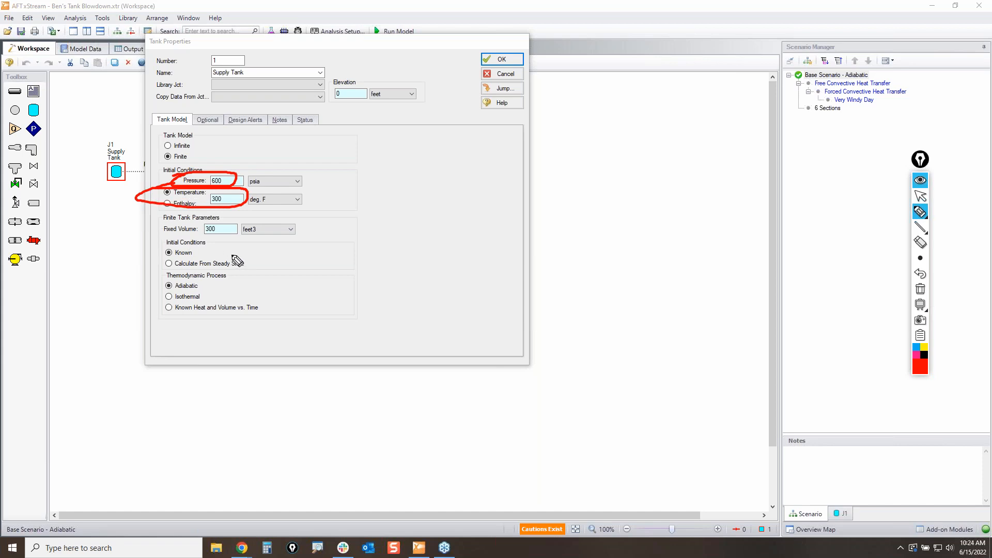
pyautogui.moveTo(157, 211)
pyautogui.mouseDown()
pyautogui.moveTo(301, 215)
pyautogui.moveTo(260, 244)
pyautogui.moveTo(145, 227)
pyautogui.moveTo(155, 212)
pyautogui.mouseUp()
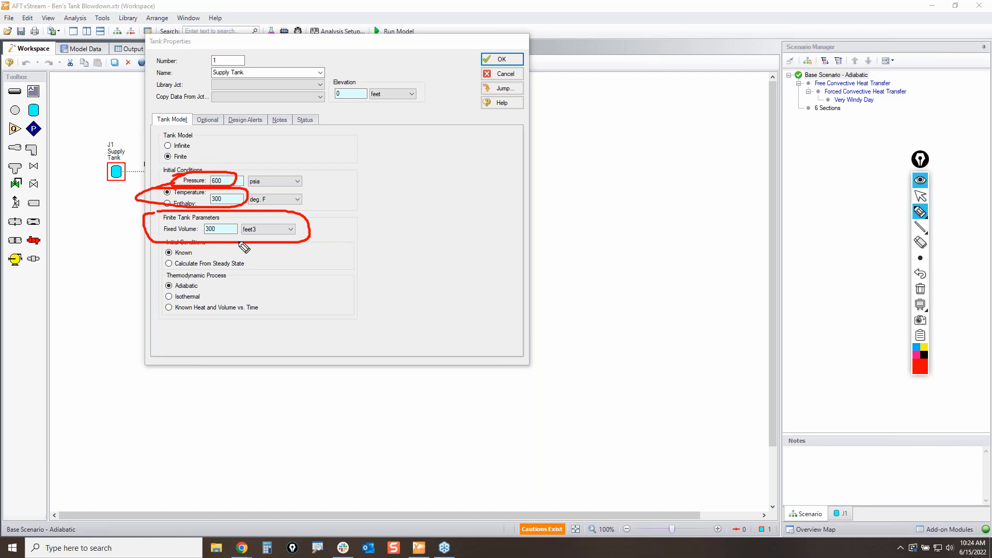
pyautogui.click(920, 289)
pyautogui.click(920, 196)
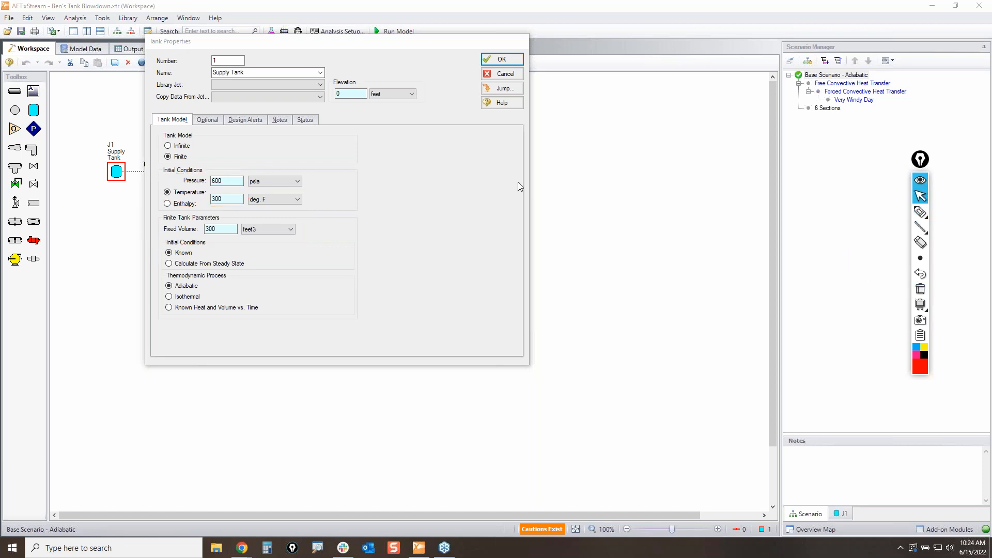
pyautogui.click(501, 77)
# Examine pipe P1's pipe model and heat transfer settings, and close its properties without changes
pyautogui.click(155, 172)
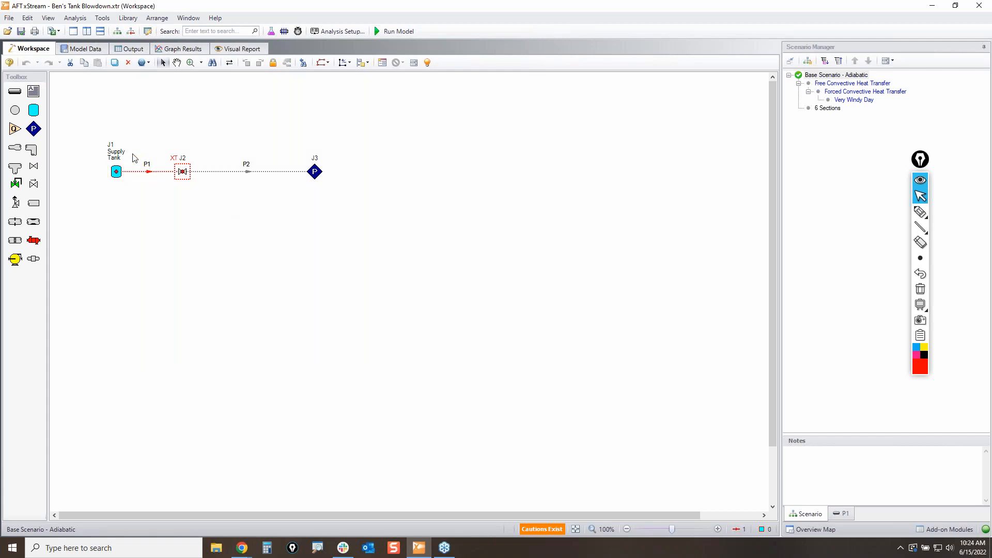
pyautogui.press('Return')
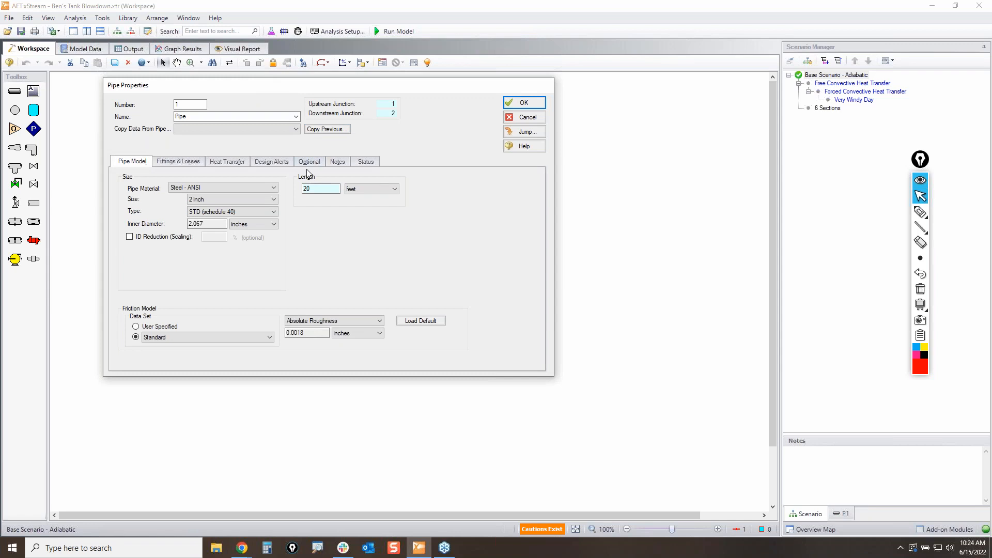
pyautogui.click(228, 162)
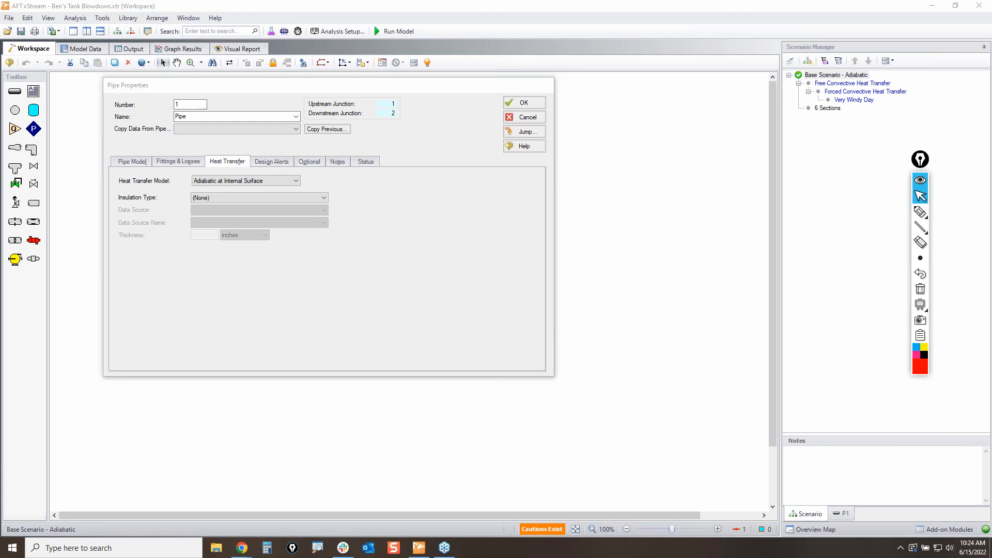
pyautogui.click(518, 118)
# Open valve J2's properties and examine its loss model, special condition and transient data
pyautogui.doubleClick(183, 173)
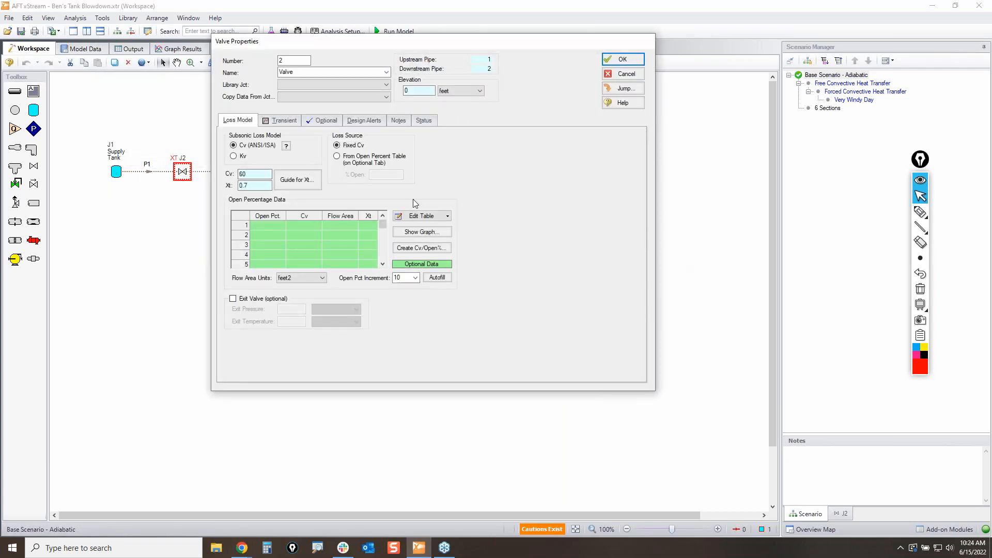
pyautogui.click(326, 120)
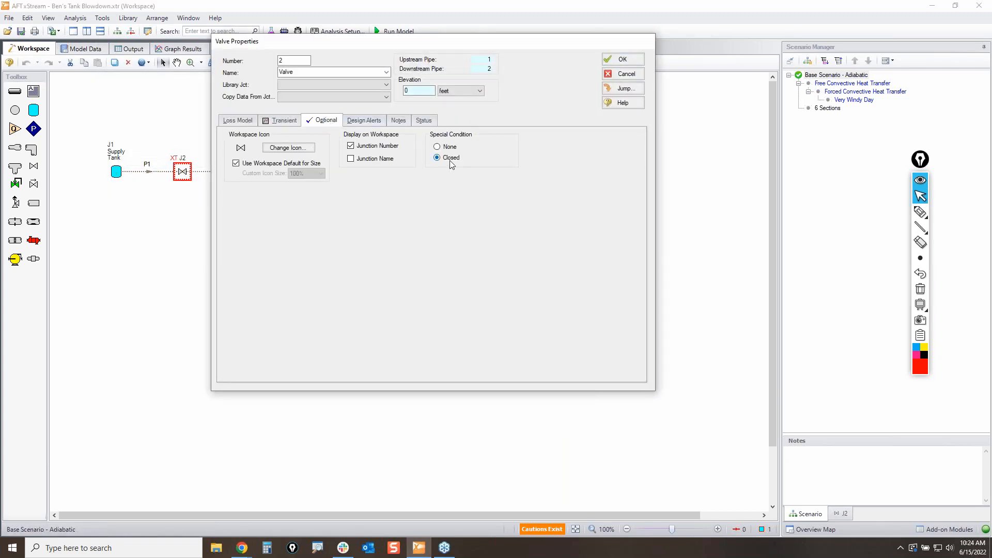
pyautogui.click(278, 122)
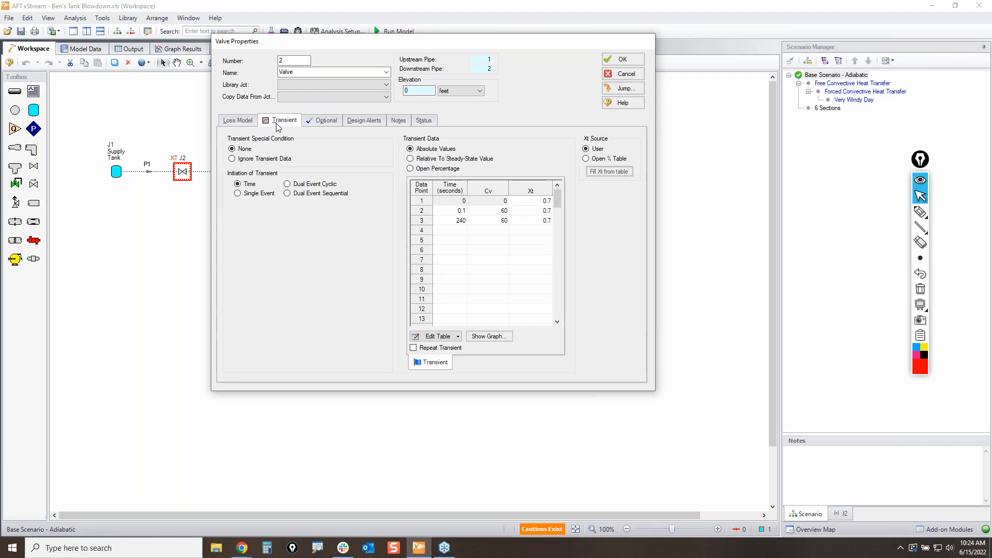
# Mark the valve's 0.1-second opening time and Cv entries in red, clear the markings, and close the valve properties without changes
pyautogui.click(919, 211)
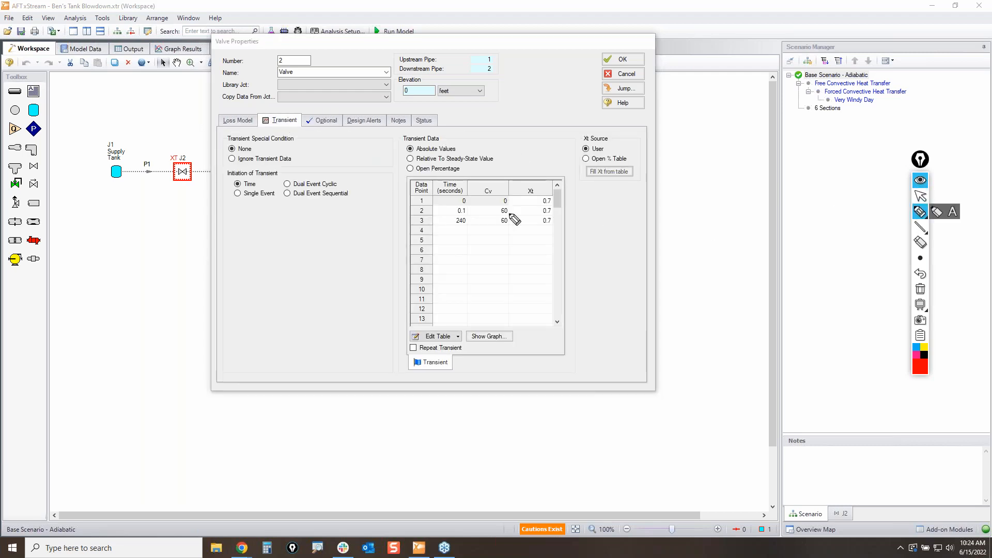
pyautogui.moveTo(448, 208)
pyautogui.mouseDown()
pyautogui.moveTo(467, 215)
pyautogui.moveTo(443, 210)
pyautogui.moveTo(450, 206)
pyautogui.mouseUp()
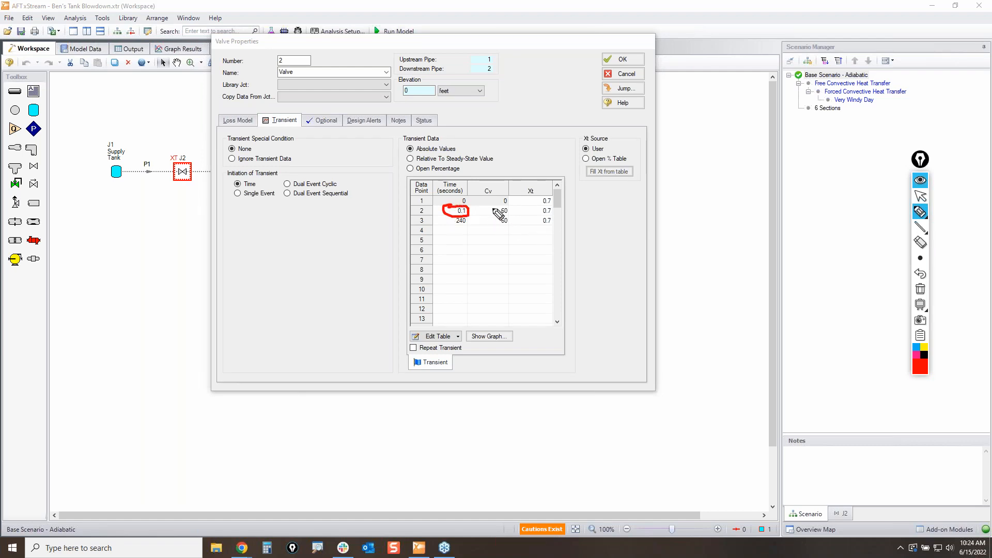
pyautogui.moveTo(474, 198); pyautogui.dragTo(488, 198)
pyautogui.moveTo(481, 211); pyautogui.dragTo(493, 210)
pyautogui.click(920, 290)
pyautogui.click(920, 196)
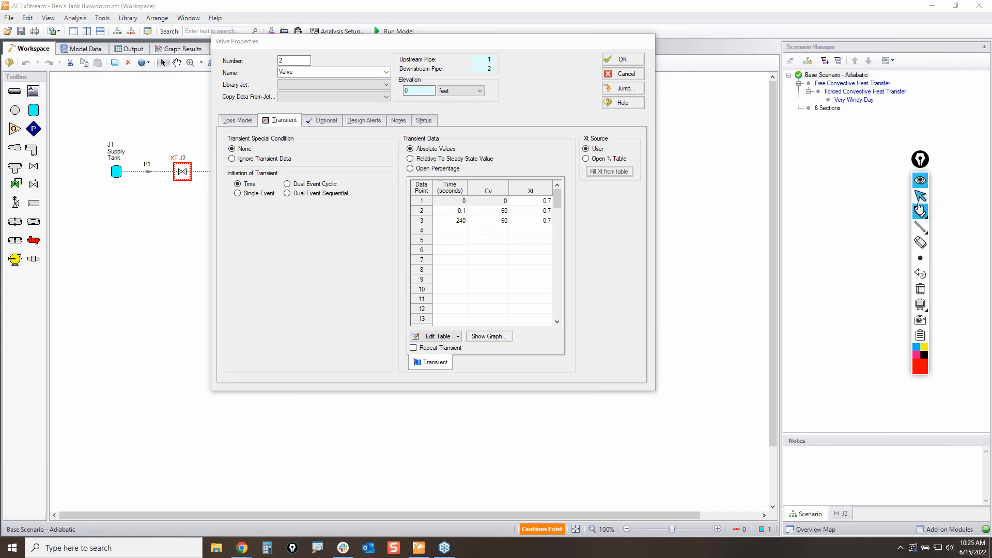
pyautogui.click(623, 73)
# Review pipe P2's properties and the J3 Assigned Pressure boundary settings, closing both without changes
pyautogui.click(258, 171)
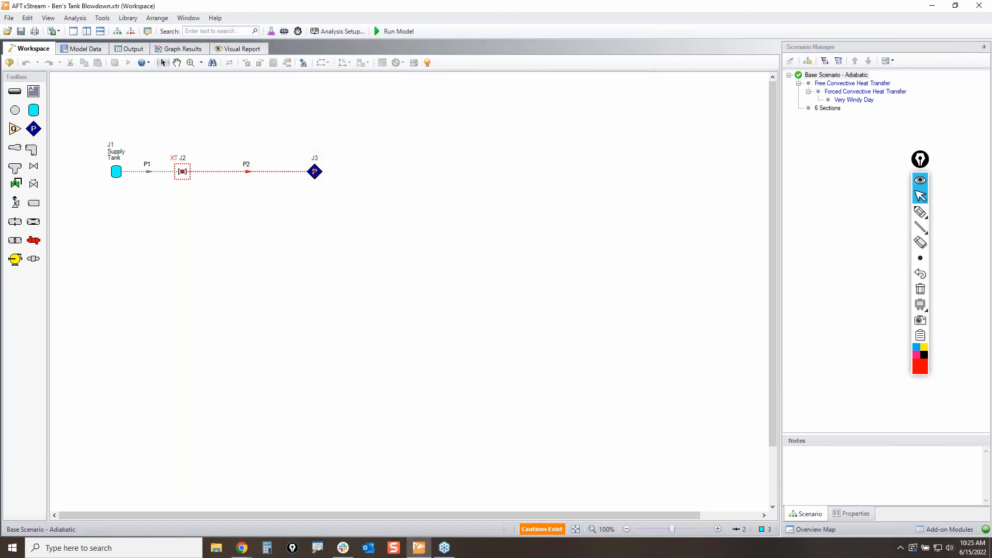
pyautogui.press('Return')
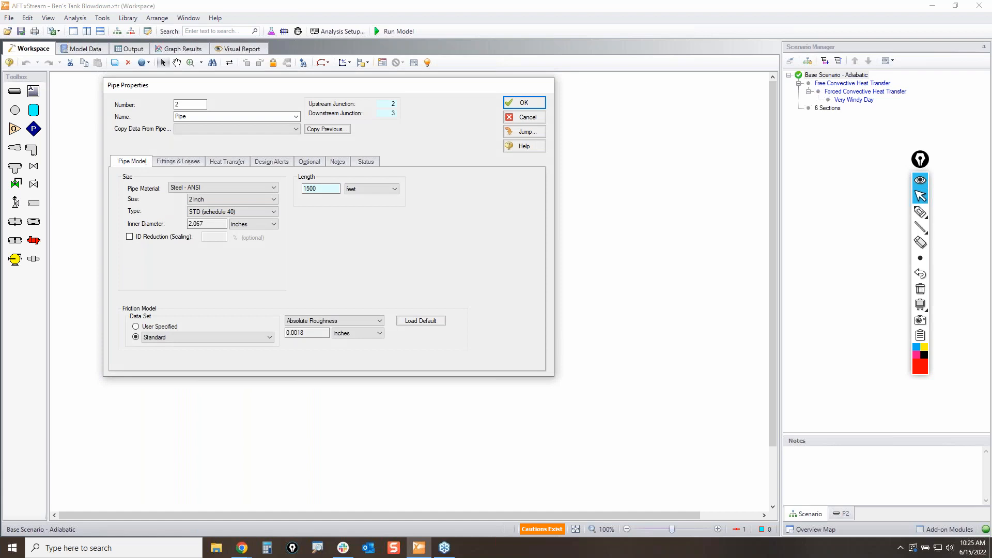
pyautogui.click(526, 118)
pyautogui.click(580, 243)
pyautogui.doubleClick(315, 172)
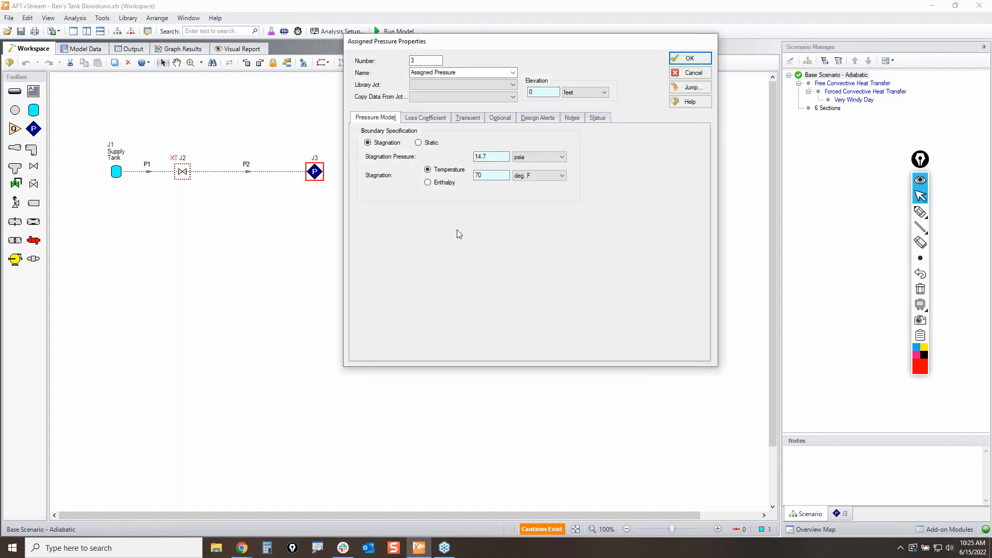
pyautogui.click(692, 73)
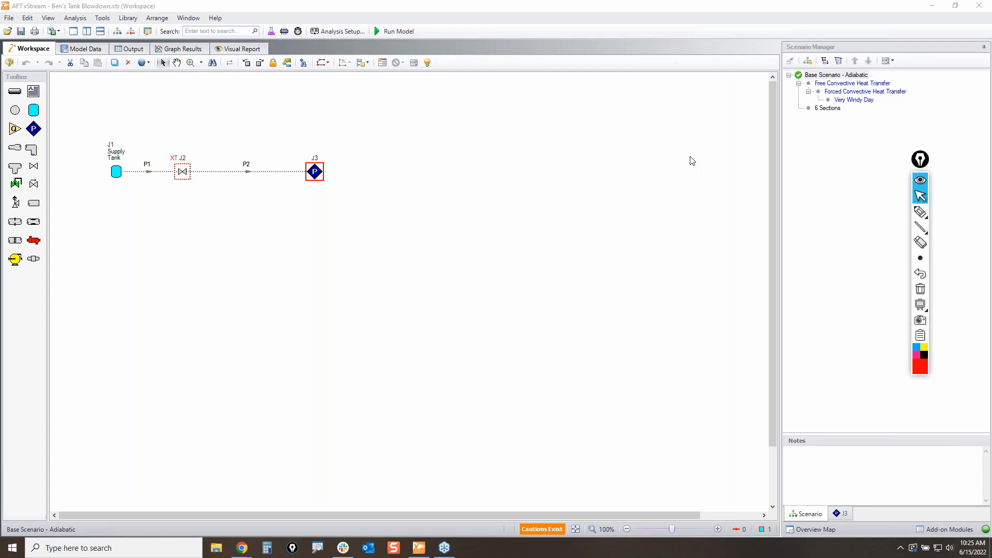
# Circle the base scenario and its heat transfer child scenarios in red in the Scenario Manager, and clear the marking
pyautogui.moveTo(922, 217)
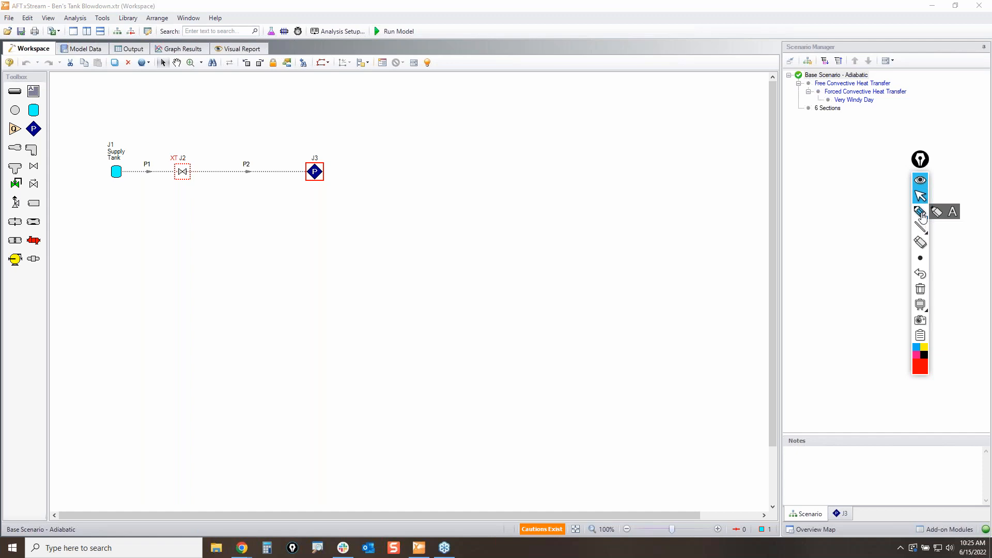
pyautogui.moveTo(921, 226)
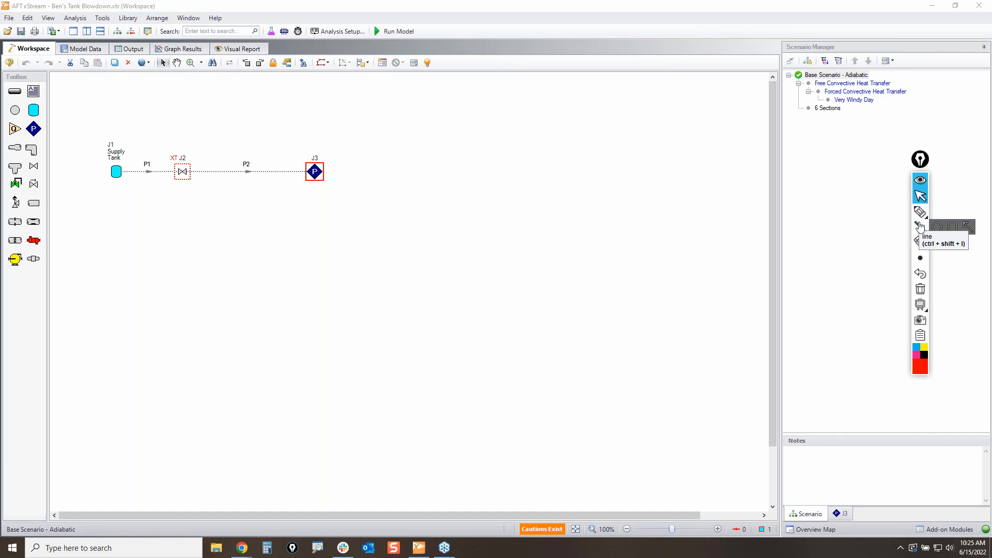
pyautogui.click(920, 211)
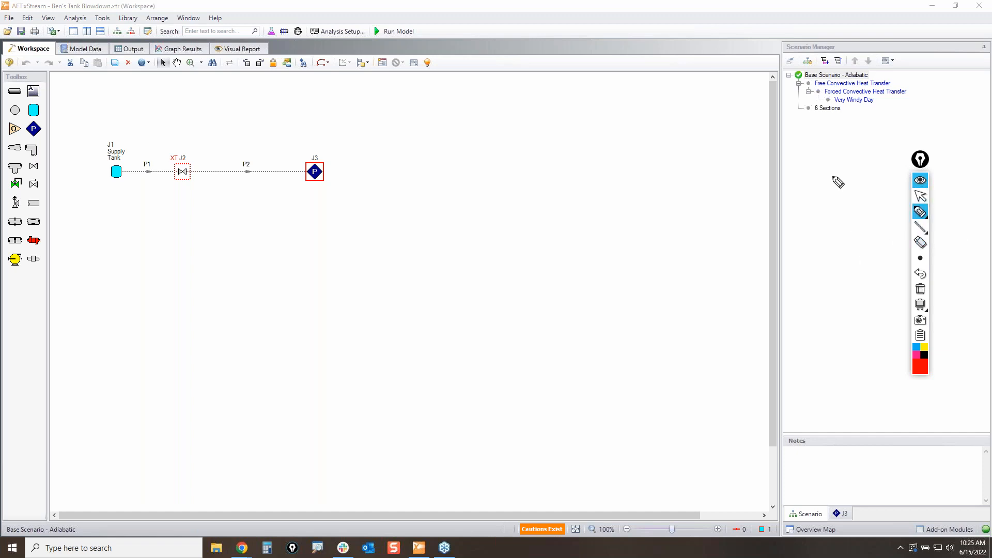
pyautogui.moveTo(787, 69)
pyautogui.mouseDown()
pyautogui.moveTo(819, 105)
pyautogui.moveTo(892, 109)
pyautogui.moveTo(917, 78)
pyautogui.moveTo(820, 68)
pyautogui.mouseUp()
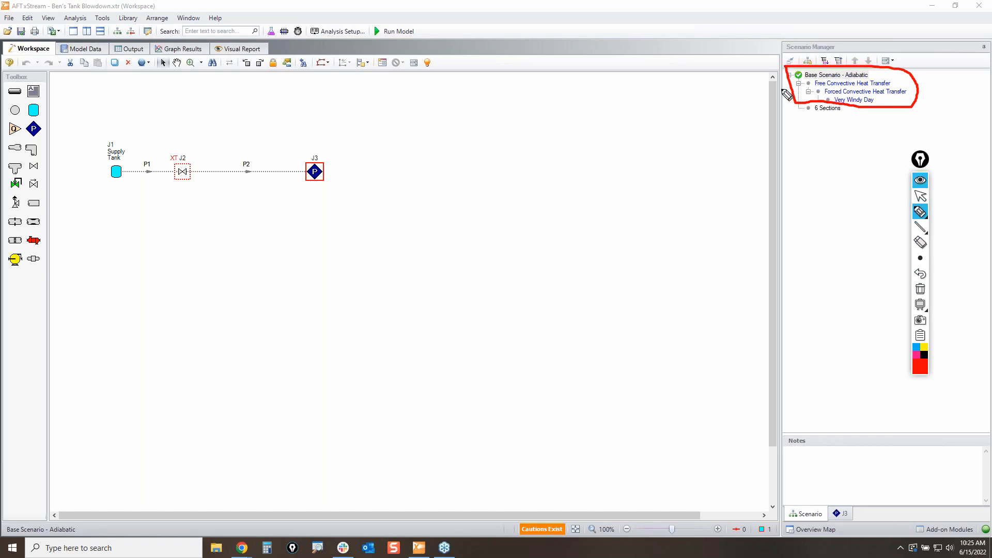
pyautogui.click(920, 289)
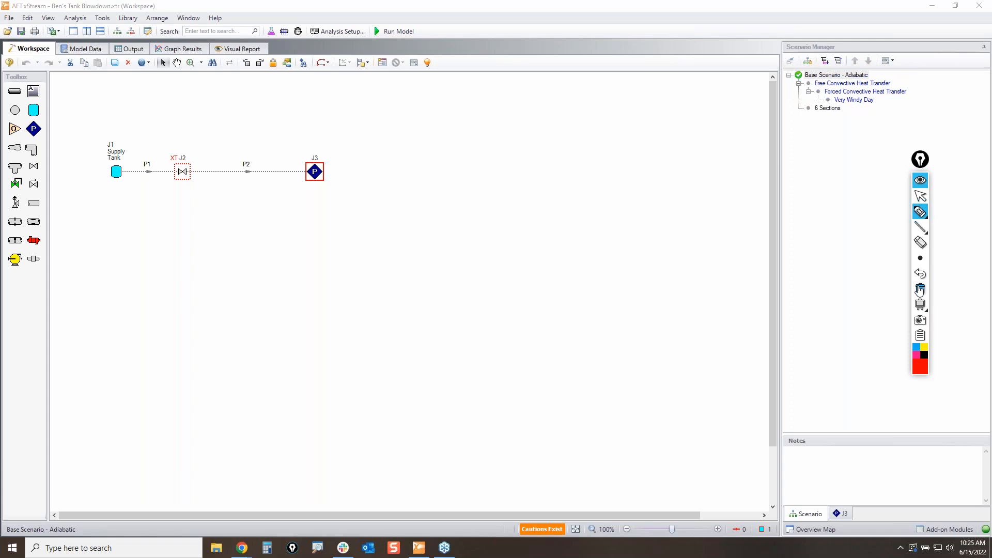
pyautogui.click(920, 198)
# Circle the File menu in red, open Batch Run, and review the scenario selection without changing it
pyautogui.moveTo(921, 212)
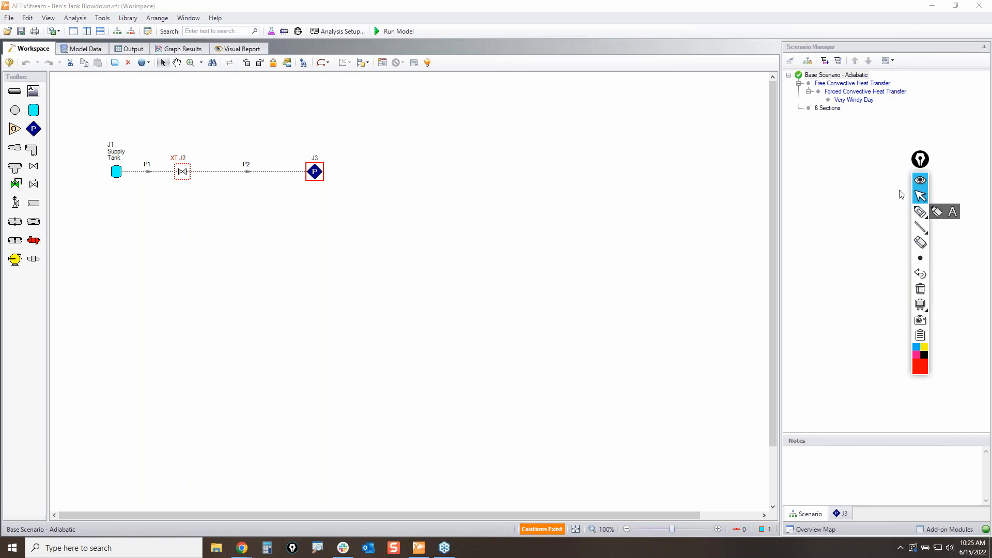
pyautogui.click(919, 212)
pyautogui.moveTo(7, 22)
pyautogui.mouseDown()
pyautogui.moveTo(18, 9)
pyautogui.moveTo(21, 20)
pyautogui.mouseUp()
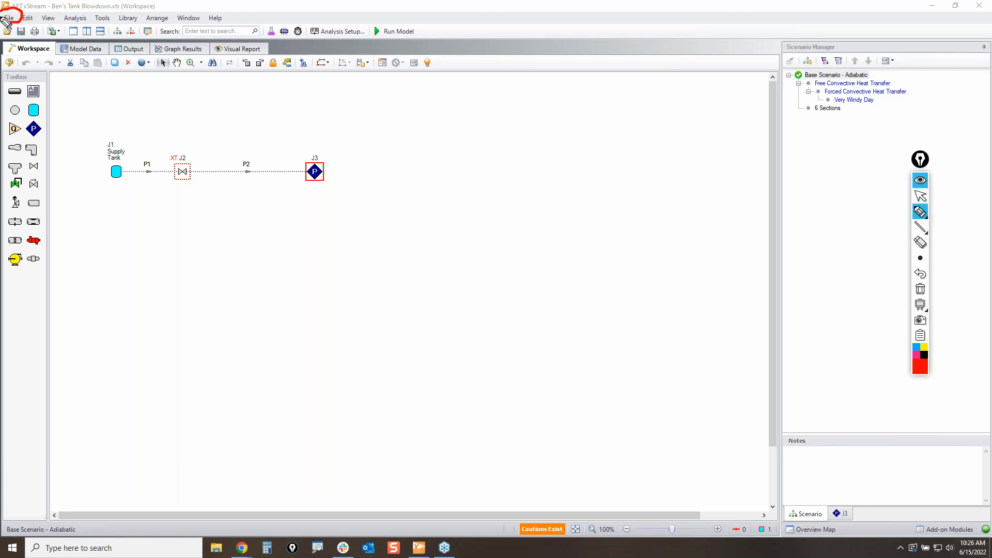
pyautogui.click(920, 196)
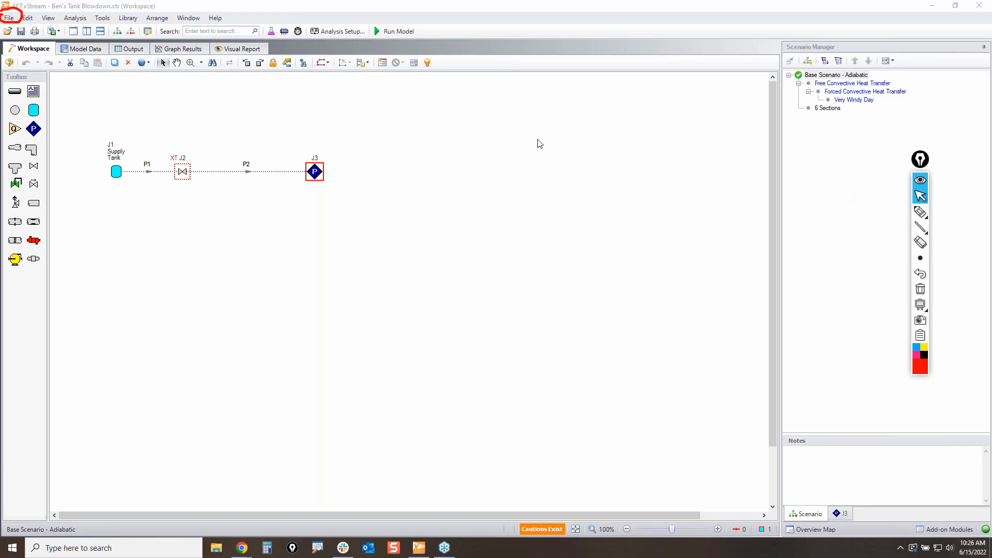
pyautogui.click(9, 19)
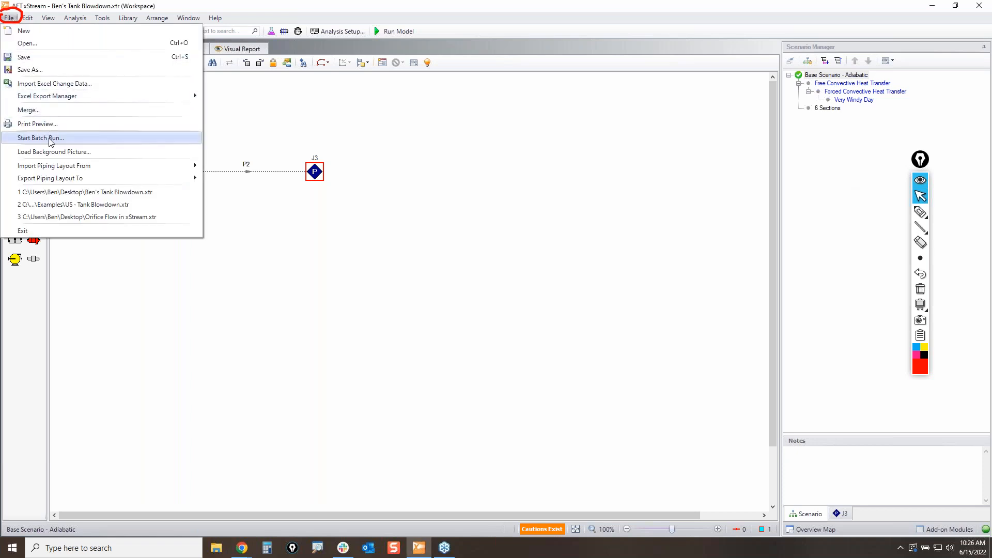
pyautogui.press('Escape')
pyautogui.click(166, 169)
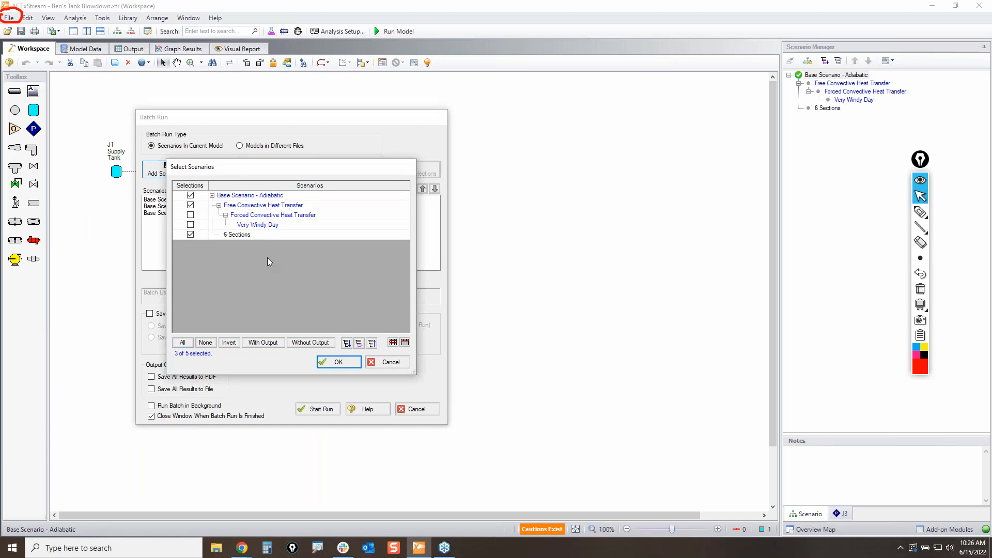
pyautogui.click(391, 363)
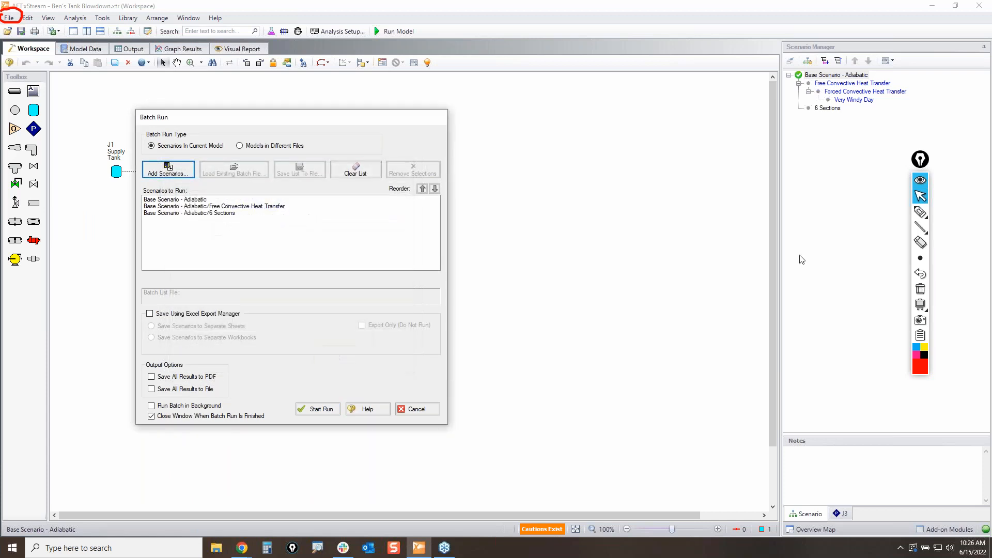
# Circle Batch Run's Start Run option in red, clear all markings, and close Batch Run without starting it
pyautogui.click(920, 211)
pyautogui.moveTo(307, 395)
pyautogui.mouseDown()
pyautogui.moveTo(355, 412)
pyautogui.moveTo(321, 398)
pyautogui.mouseUp()
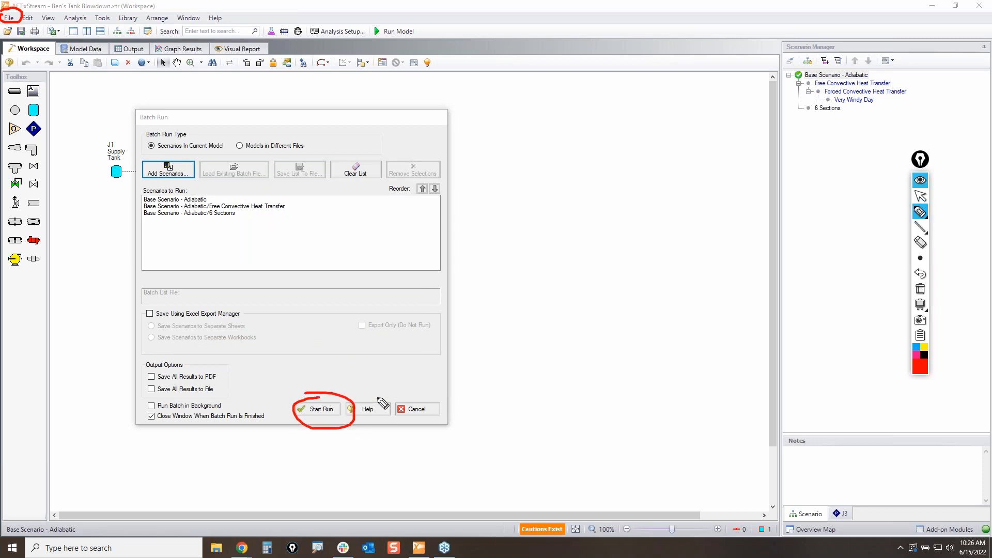
pyautogui.click(921, 292)
pyautogui.click(920, 199)
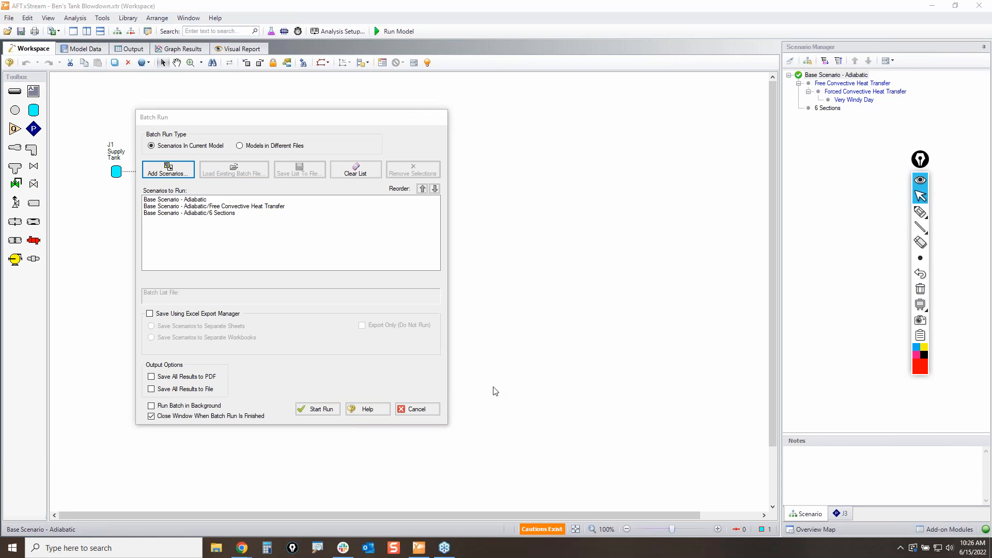
pyautogui.click(430, 408)
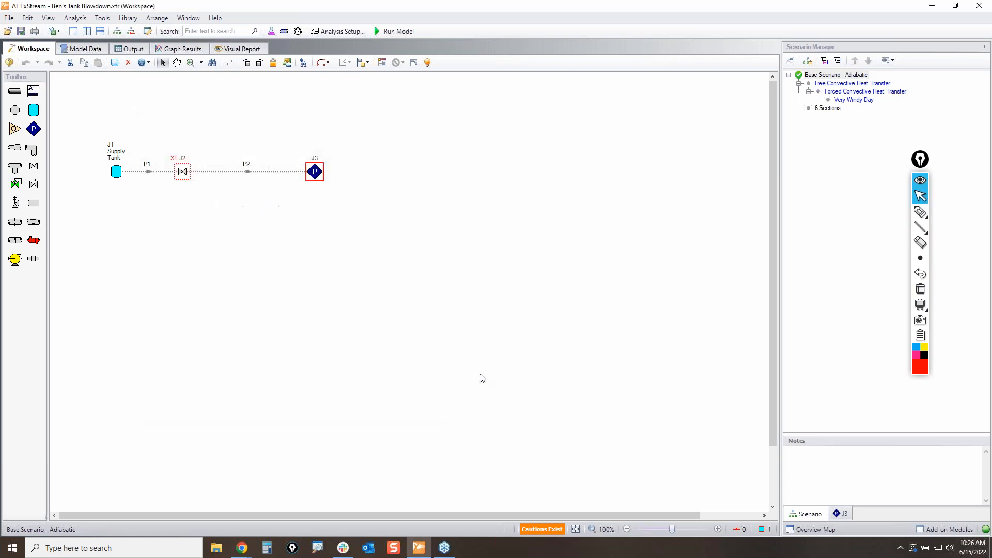
# Load the Free Convective Heat Transfer scenario
pyautogui.doubleClick(834, 83)
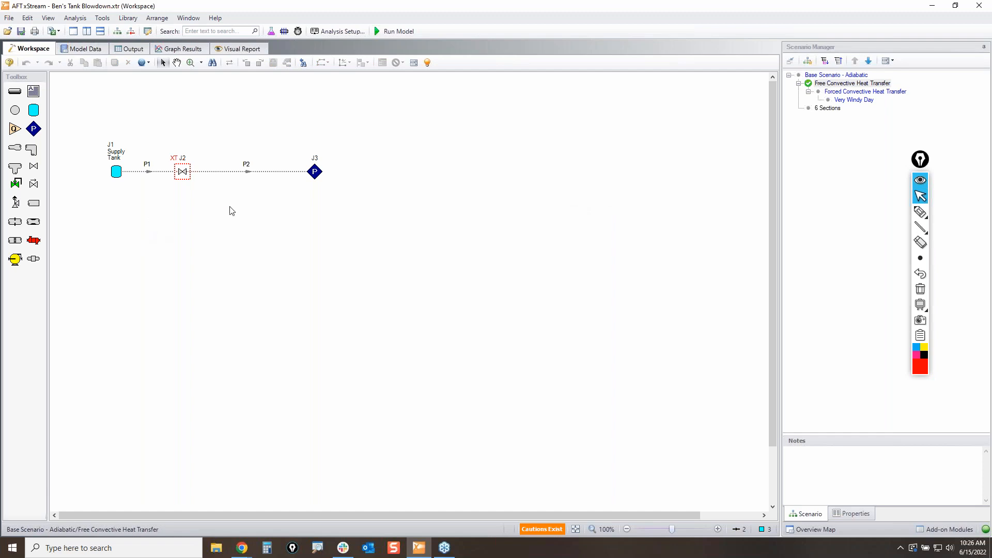
# Open pipe P1's properties, mark the Heat Transfer label with a red circle and arrow, and clear the markings
pyautogui.moveTo(157, 194); pyautogui.dragTo(144, 153)
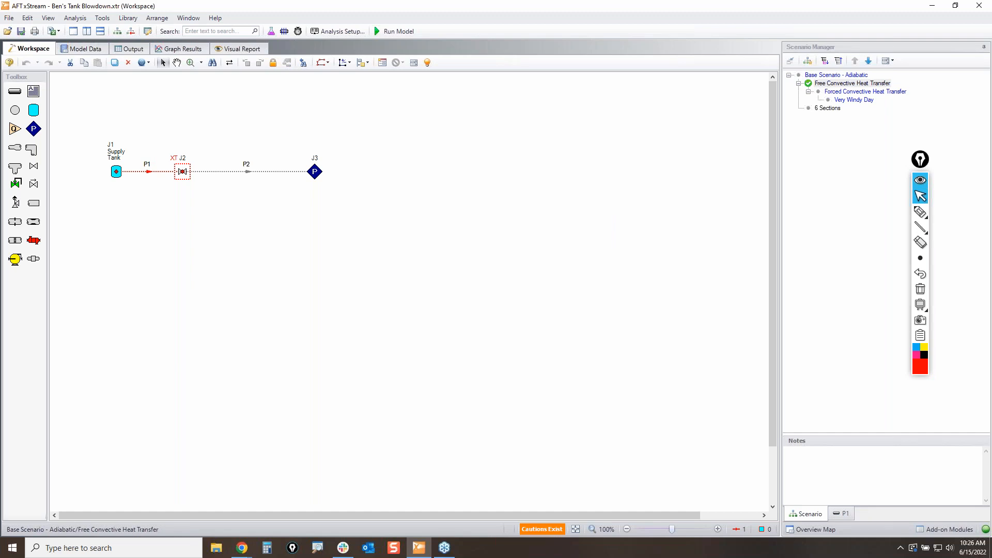
pyautogui.press('Return')
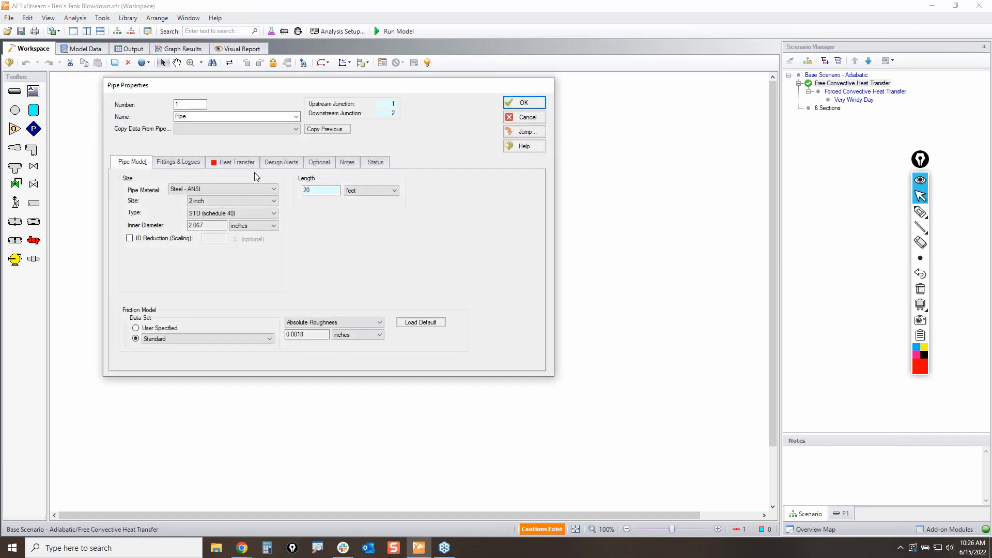
pyautogui.click(920, 211)
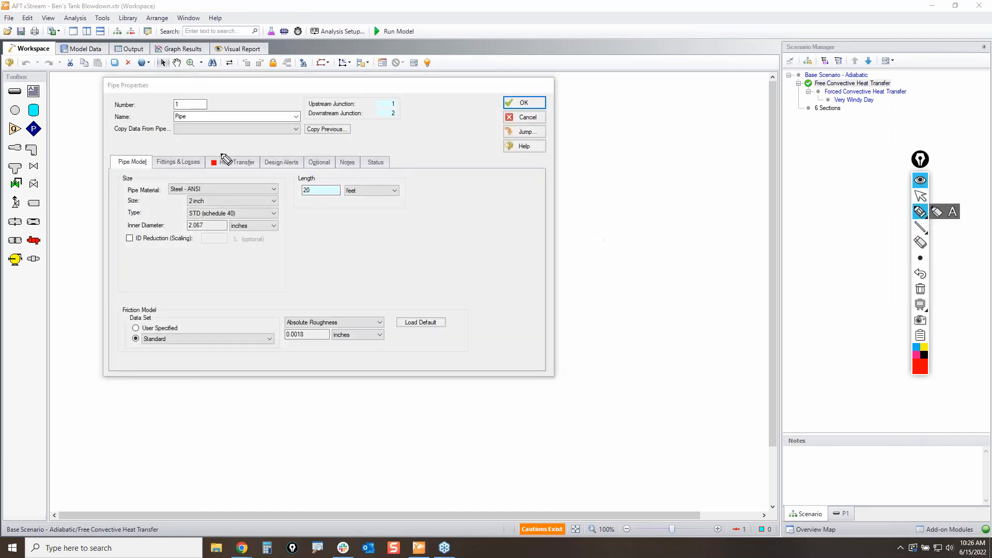
pyautogui.moveTo(206, 153)
pyautogui.mouseDown()
pyautogui.moveTo(261, 159)
pyautogui.moveTo(204, 164)
pyautogui.moveTo(212, 153)
pyautogui.mouseUp()
pyautogui.moveTo(214, 201)
pyautogui.mouseDown()
pyautogui.moveTo(214, 167)
pyautogui.moveTo(208, 176)
pyautogui.moveTo(221, 176)
pyautogui.mouseUp()
pyautogui.click(920, 257)
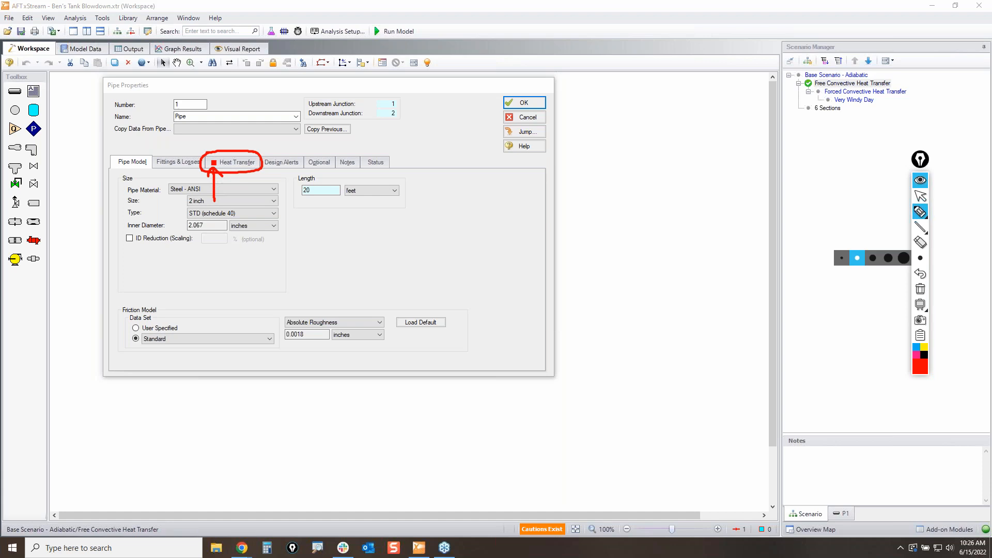
pyautogui.click(920, 289)
pyautogui.click(920, 196)
# Show pipe P1's heat transfer settings and review the available heat transfer models without changing the selection
pyautogui.click(235, 164)
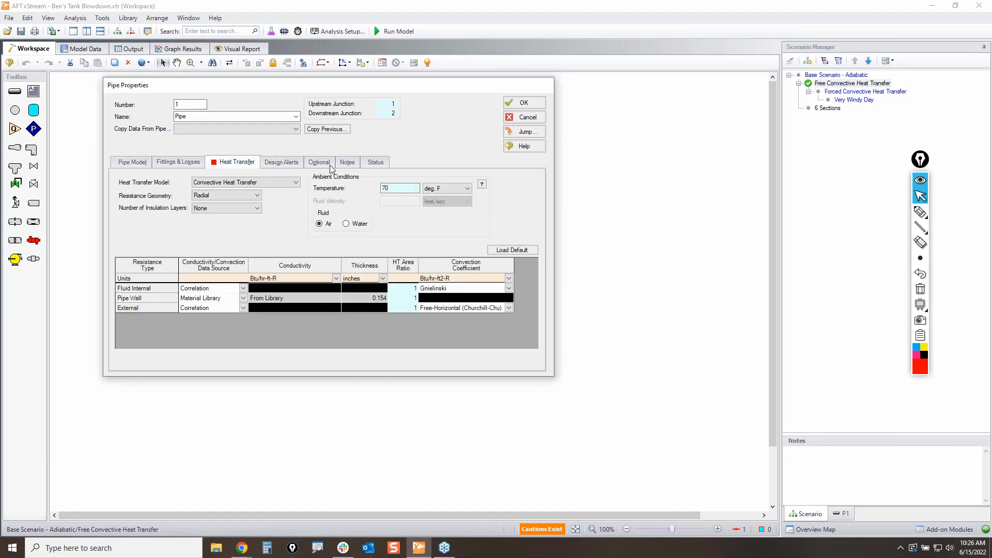
pyautogui.click(295, 182)
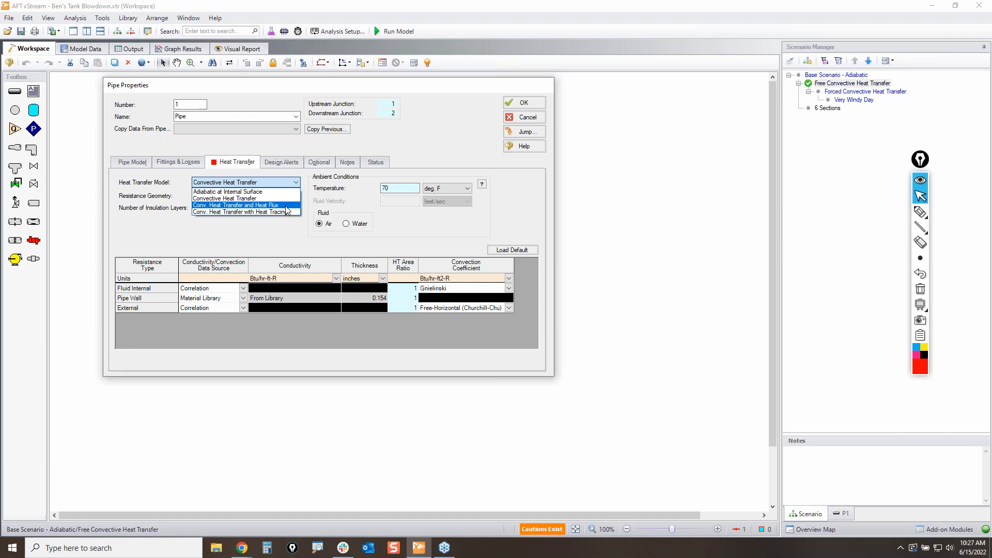
pyautogui.click(253, 233)
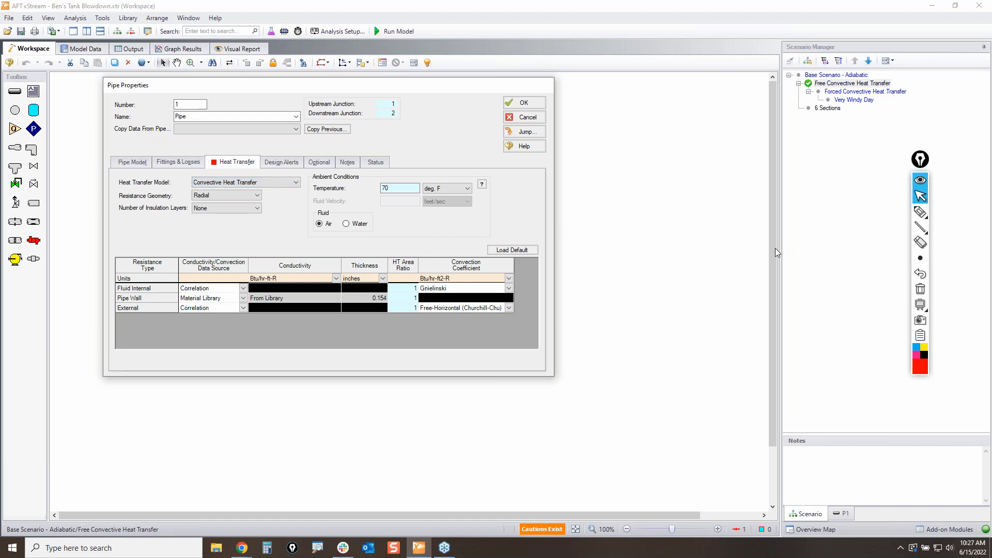
pyautogui.moveTo(920, 212)
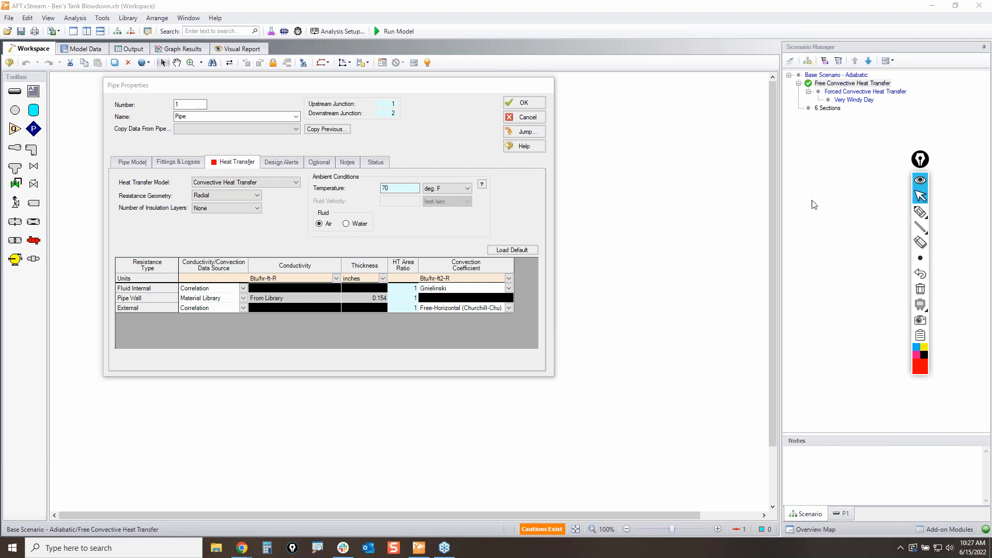
pyautogui.click(920, 212)
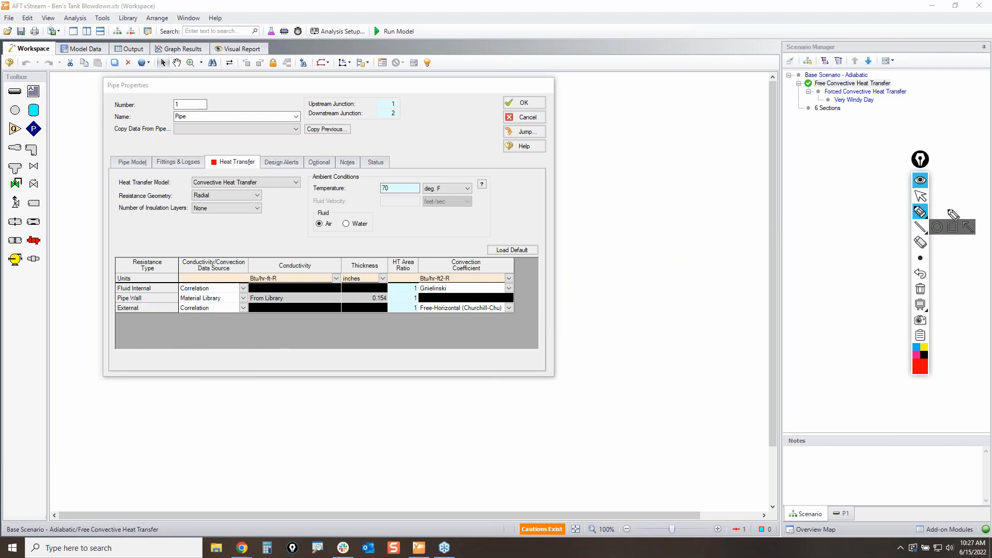
pyautogui.click(920, 195)
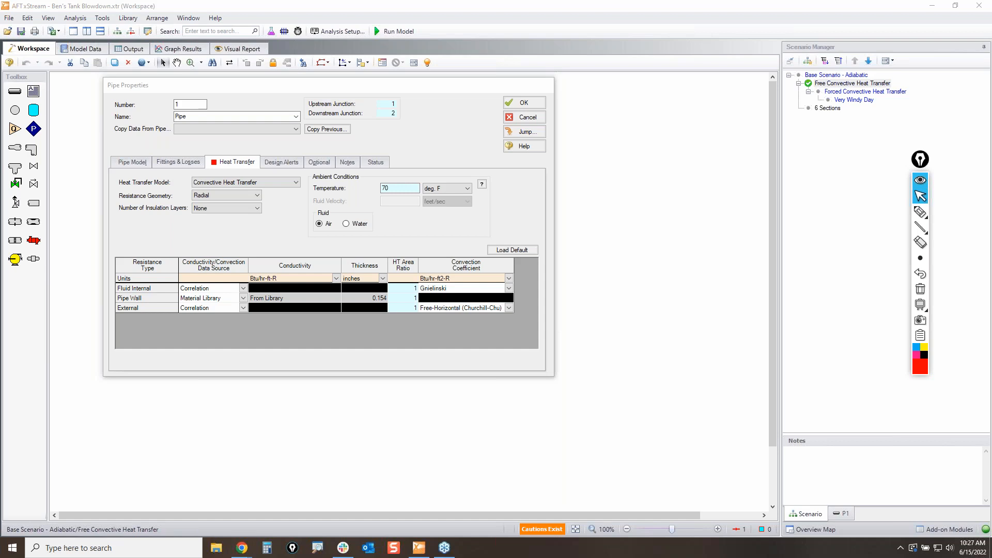
# Circle Fluid Internal and its Gnielinski correlation in red, clear the markings, and review the internal convection correlations without changing the choice
pyautogui.click(920, 211)
pyautogui.moveTo(122, 284)
pyautogui.mouseDown()
pyautogui.moveTo(182, 281)
pyautogui.moveTo(120, 304)
pyautogui.moveTo(128, 289)
pyautogui.mouseUp()
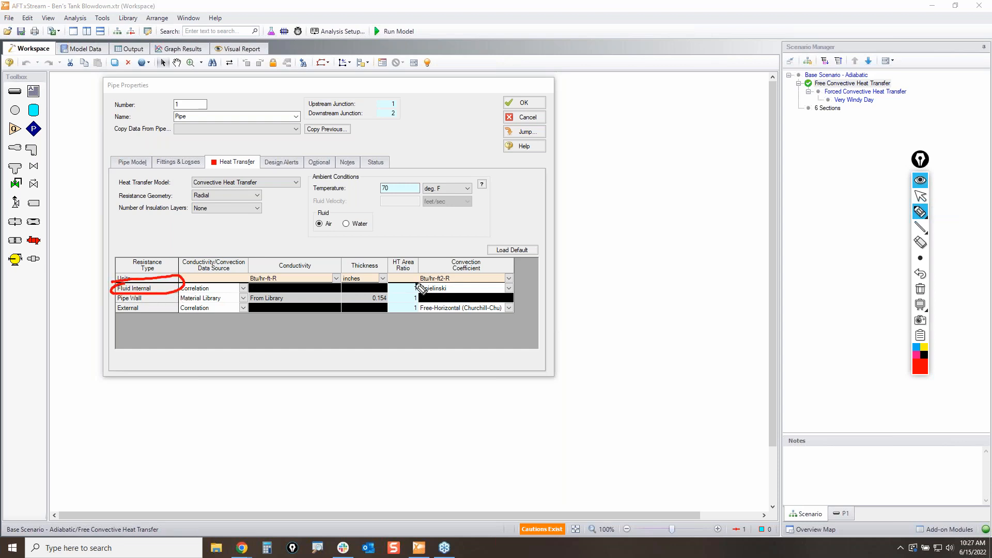
pyautogui.moveTo(418, 285); pyautogui.dragTo(441, 302)
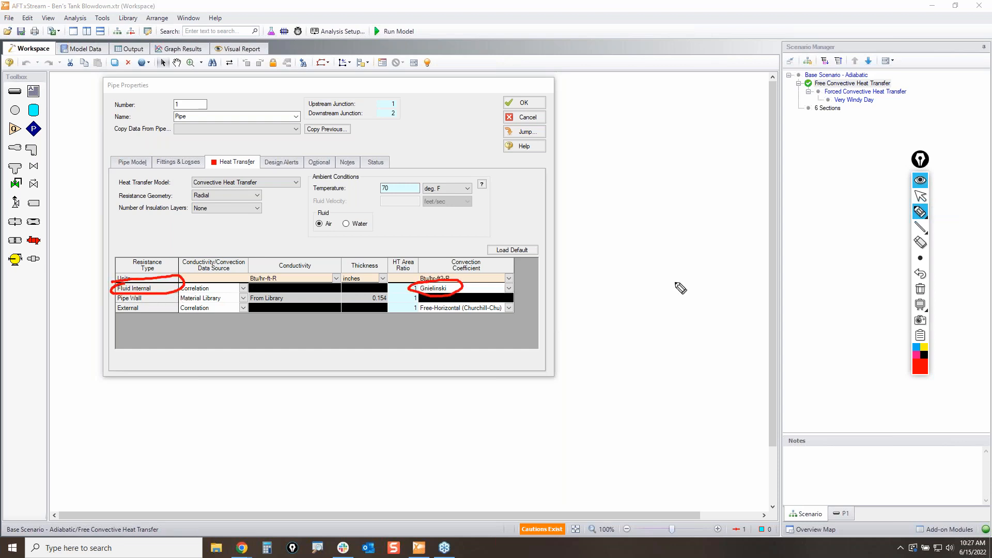
pyautogui.click(920, 289)
pyautogui.click(921, 197)
pyautogui.click(509, 288)
pyautogui.click(510, 288)
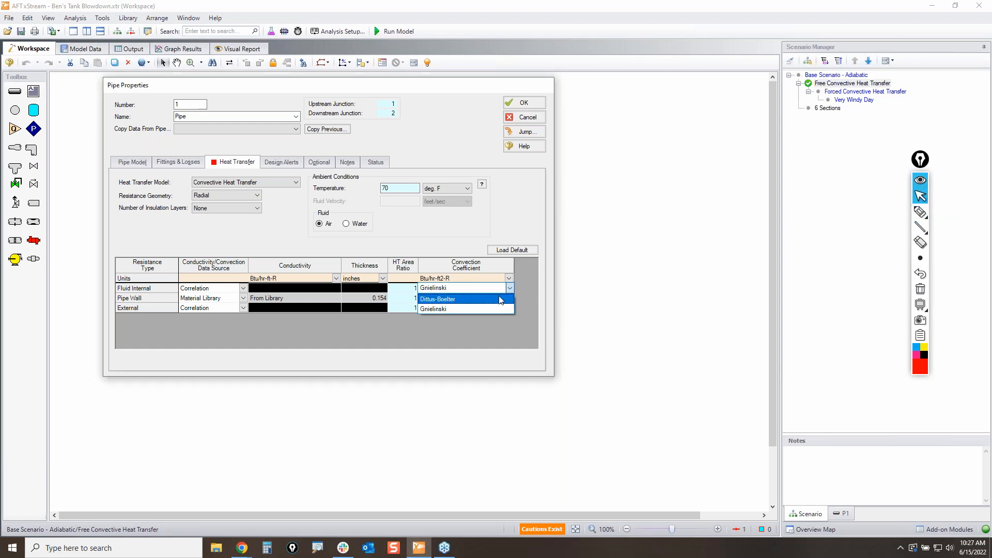
pyautogui.click(473, 339)
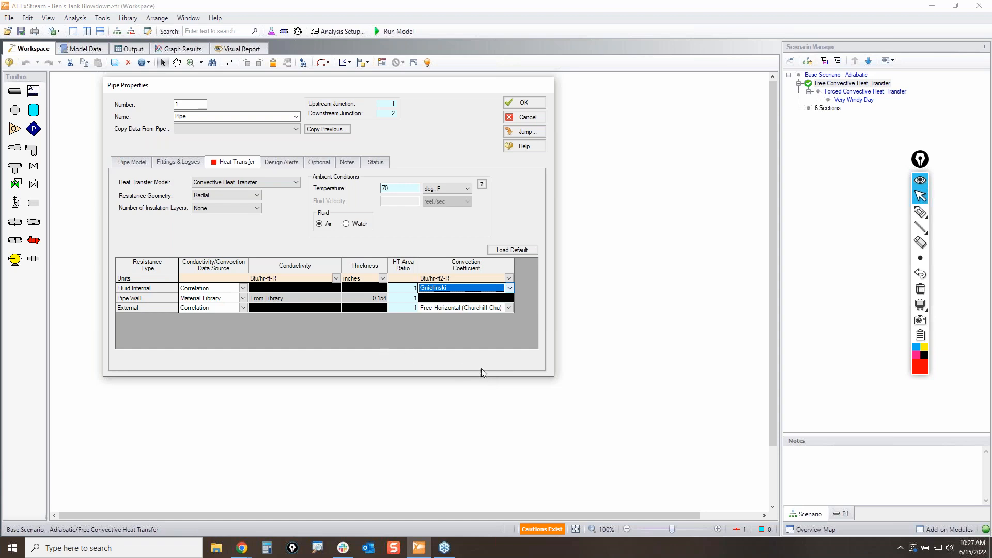
# Circle the Pipe Wall resistance in red, check pipe P1's material and size, return to its heat transfer settings, and clear the marking
pyautogui.click(920, 212)
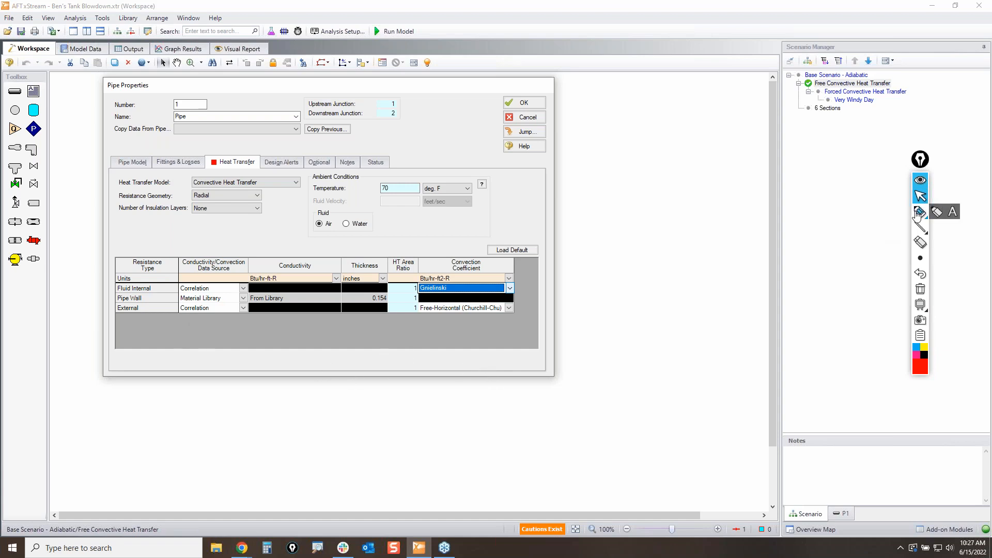
pyautogui.moveTo(107, 301)
pyautogui.mouseDown()
pyautogui.moveTo(155, 296)
pyautogui.moveTo(126, 309)
pyautogui.moveTo(128, 293)
pyautogui.mouseUp()
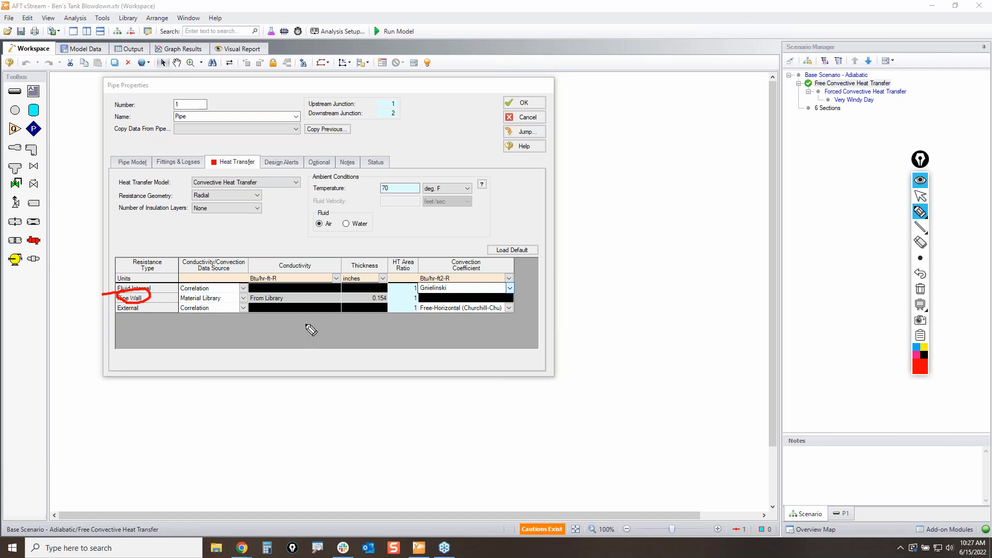
pyautogui.click(918, 196)
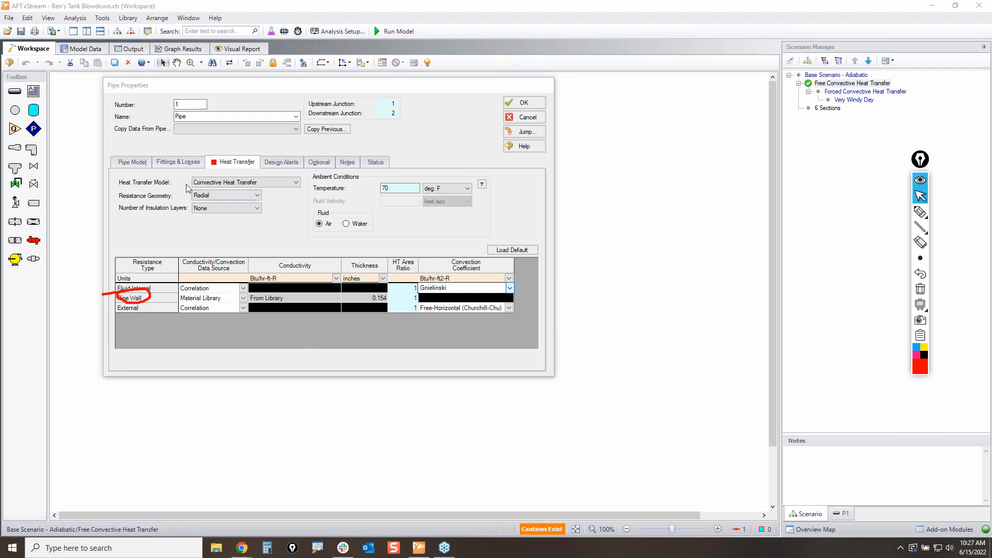
pyautogui.click(132, 163)
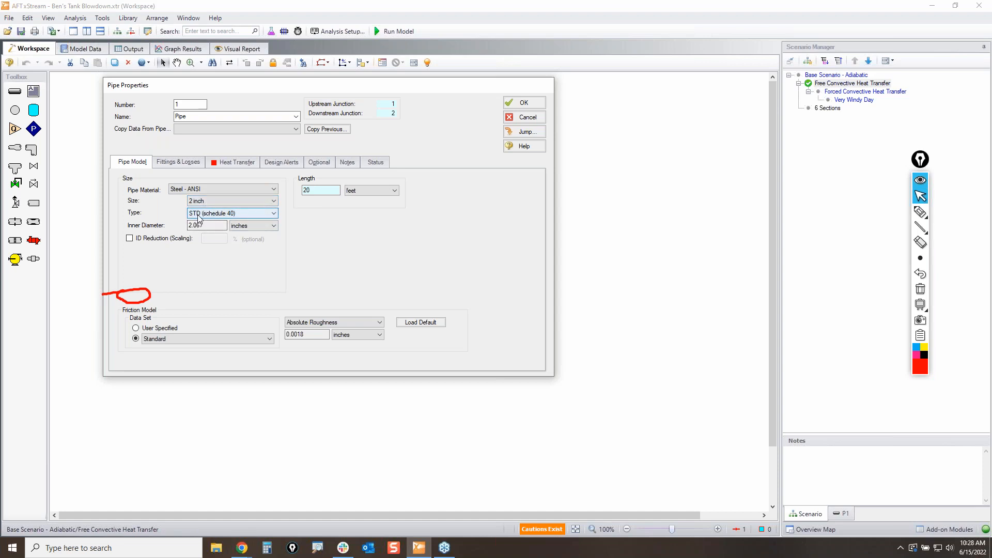
pyautogui.click(236, 165)
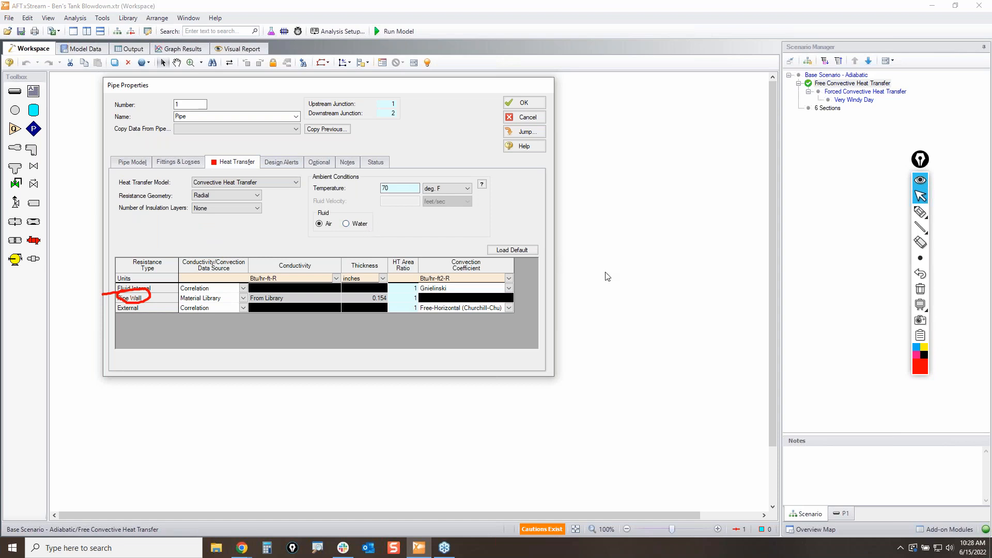
pyautogui.click(920, 289)
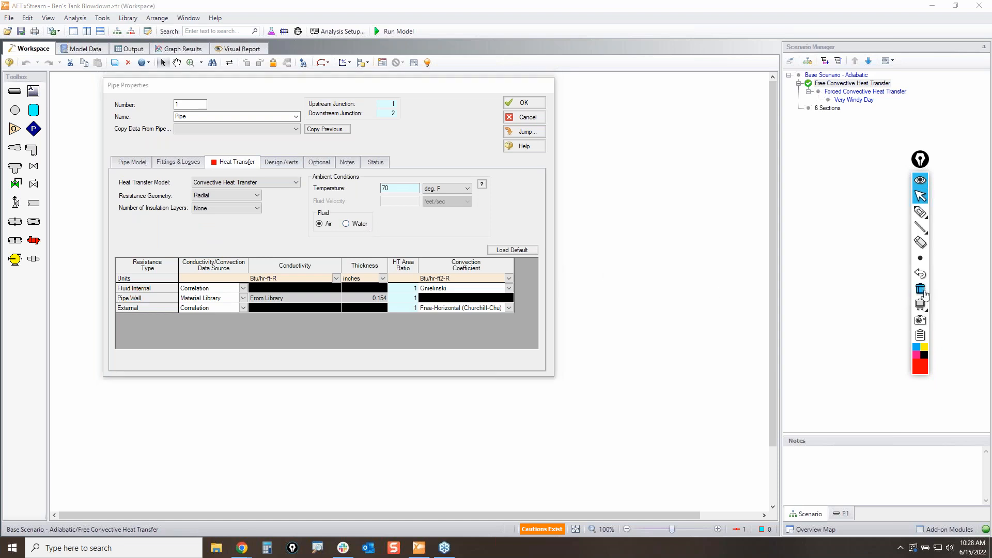
# Circle the pipe wall's library conductivity and thickness in red, and clear the marking
pyautogui.click(920, 212)
pyautogui.moveTo(241, 296)
pyautogui.mouseDown()
pyautogui.moveTo(396, 299)
pyautogui.moveTo(338, 310)
pyautogui.moveTo(253, 303)
pyautogui.mouseUp()
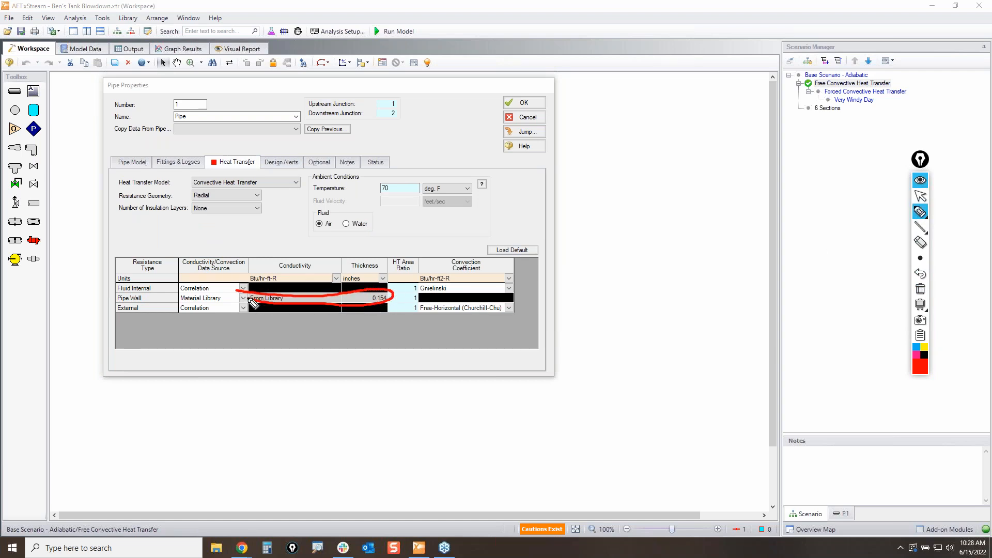
pyautogui.click(921, 290)
# Review the convection coefficient options for pipe P1's External resistance, keeping Free-Horizontal (Churchill-Chu)
pyautogui.click(920, 212)
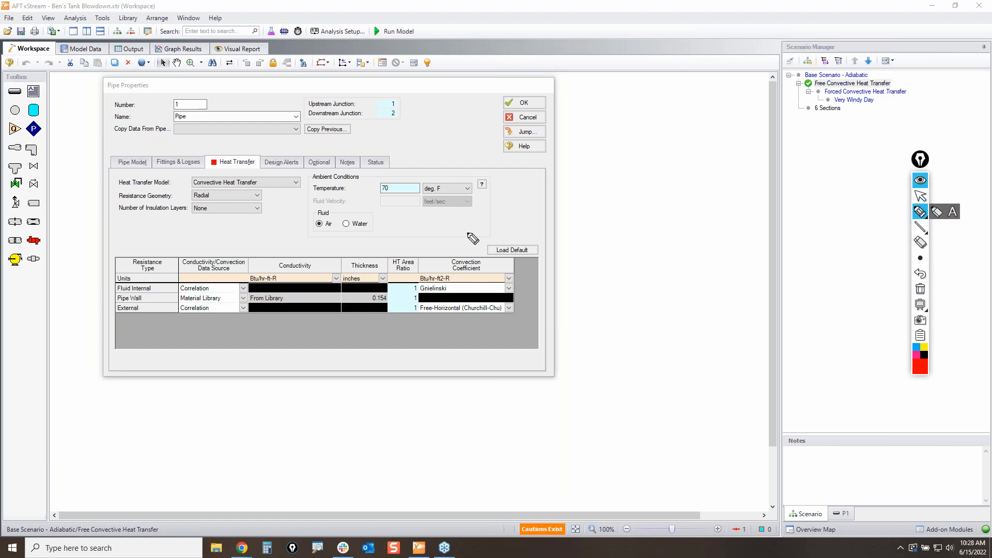
pyautogui.click(920, 195)
pyautogui.click(144, 309)
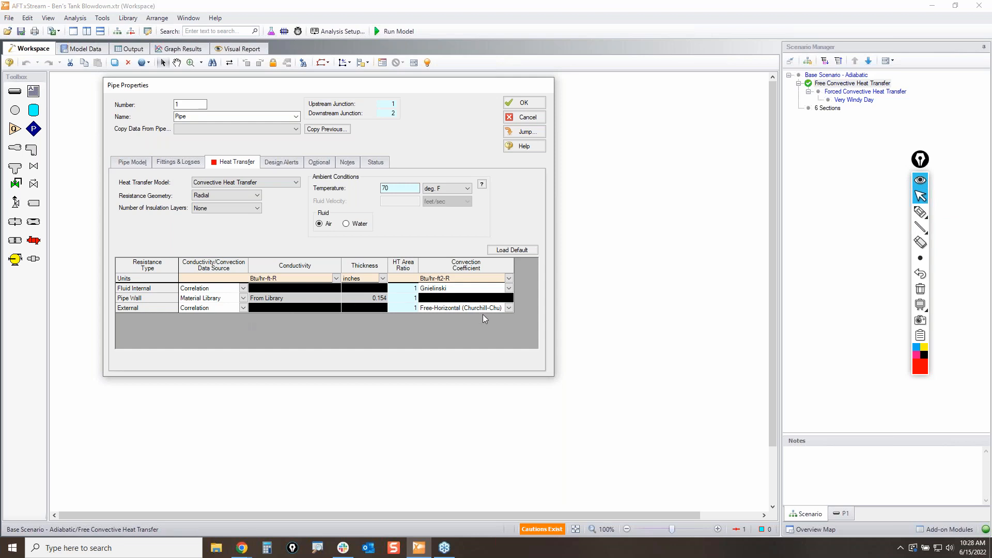
pyautogui.click(509, 307)
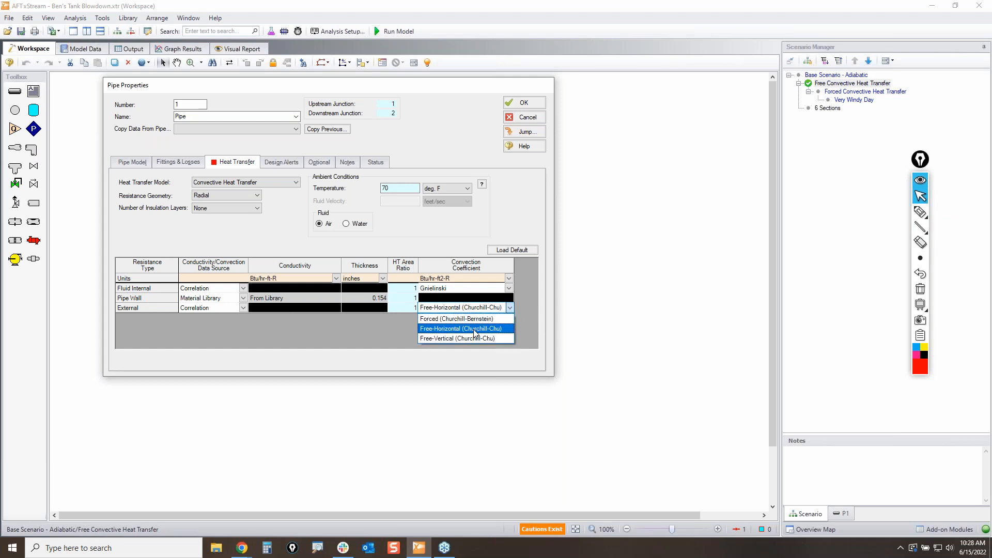
pyautogui.click(533, 323)
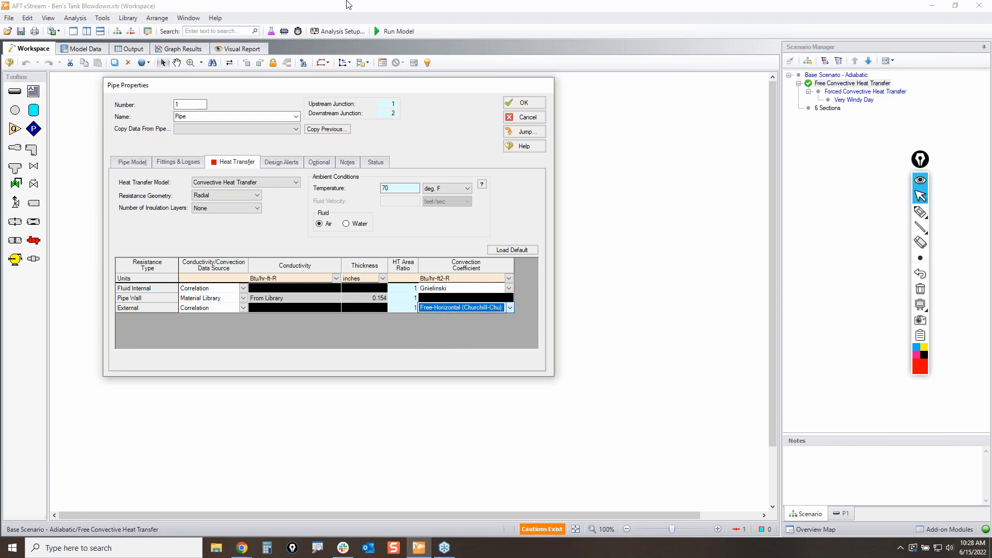
# Circle the ambient temperature setting in red and clear the marking
pyautogui.click(920, 212)
pyautogui.moveTo(295, 181)
pyautogui.mouseDown()
pyautogui.moveTo(443, 195)
pyautogui.moveTo(432, 191)
pyautogui.mouseUp()
pyautogui.moveTo(920, 258)
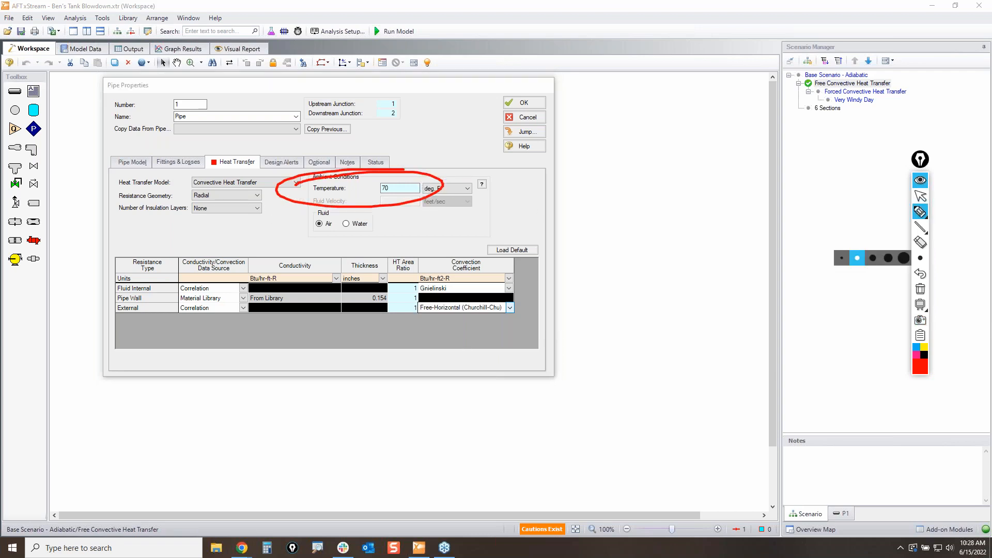
pyautogui.click(920, 289)
pyautogui.click(920, 196)
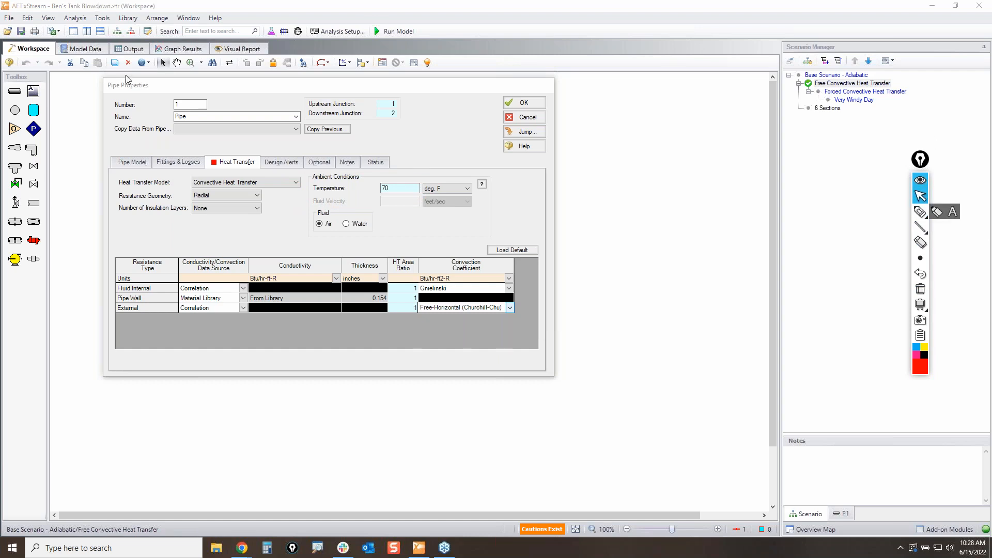
# Review the insulation layer options for pipe P1 without selecting one, and close its properties without saving changes
pyautogui.click(257, 209)
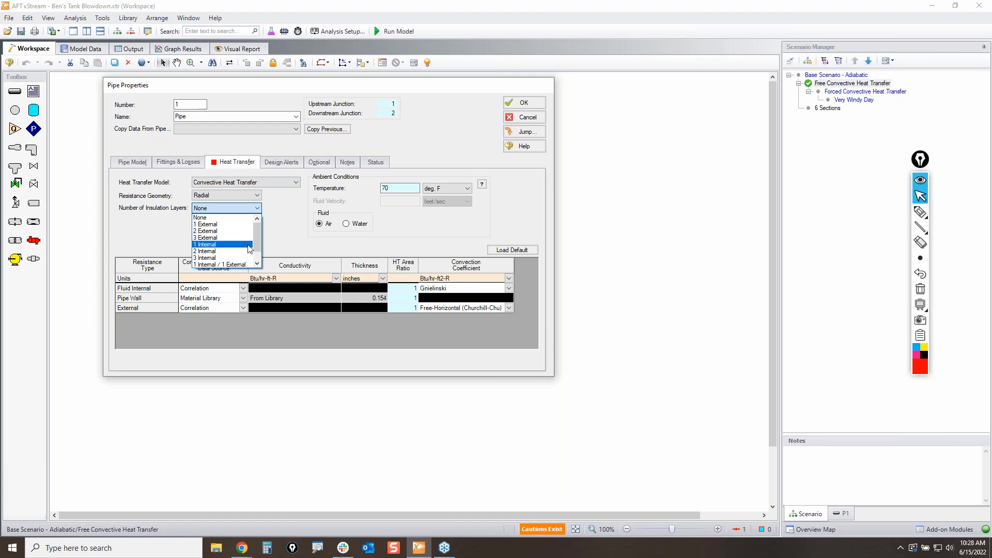
pyautogui.scroll(2, 250, 250)
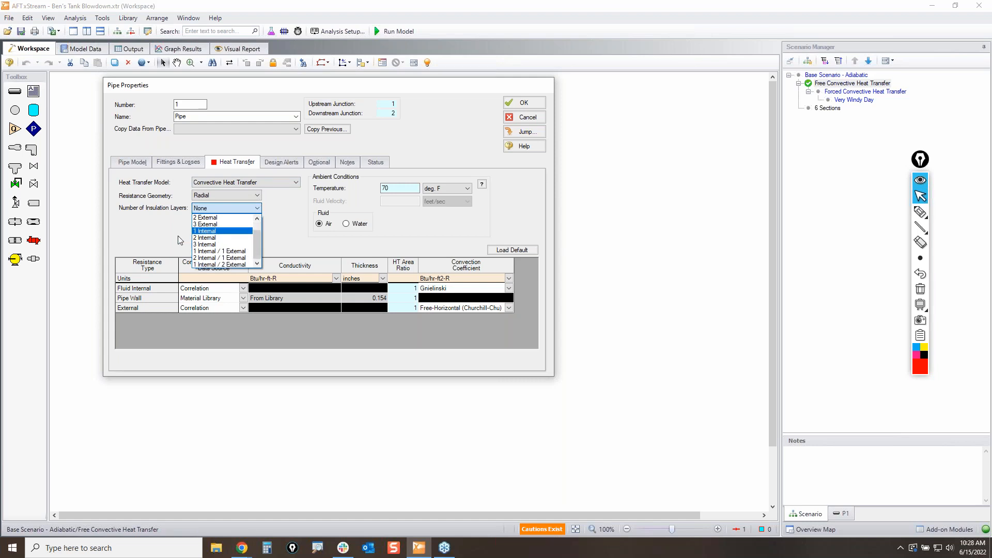
pyautogui.click(441, 172)
pyautogui.click(520, 120)
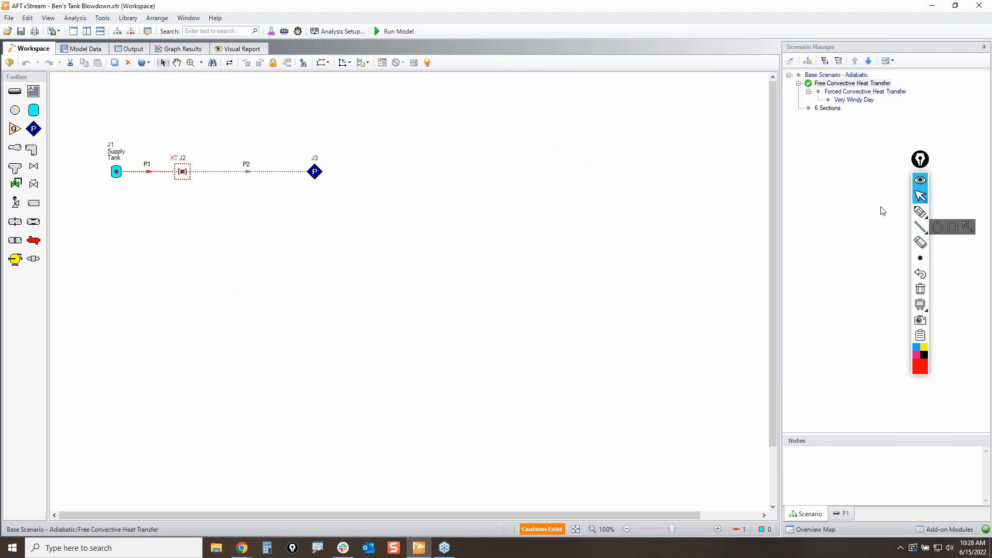
# Load the Forced Convective Heat Transfer scenario and show pipe P2's heat transfer settings
pyautogui.doubleClick(868, 92)
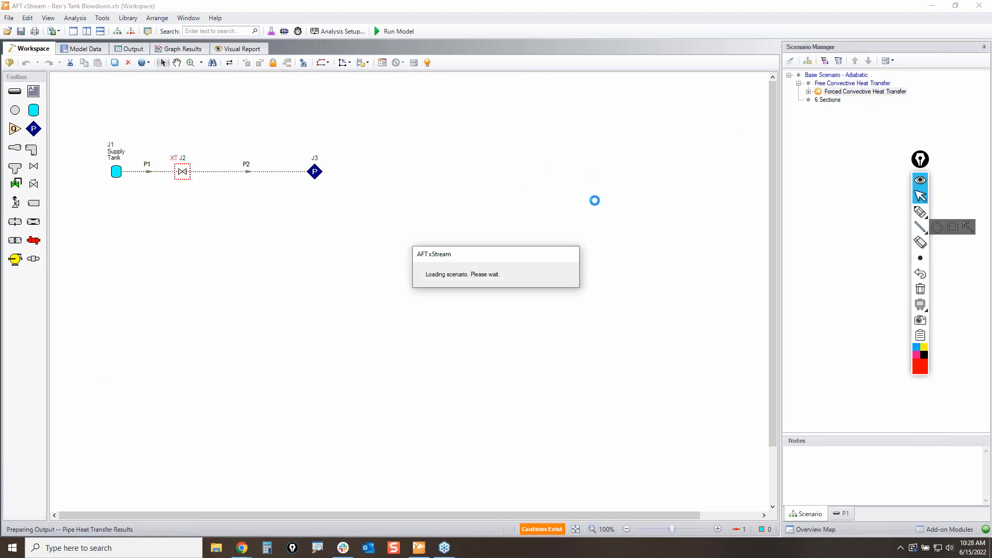
pyautogui.moveTo(275, 194); pyautogui.dragTo(235, 149)
pyautogui.press('Return')
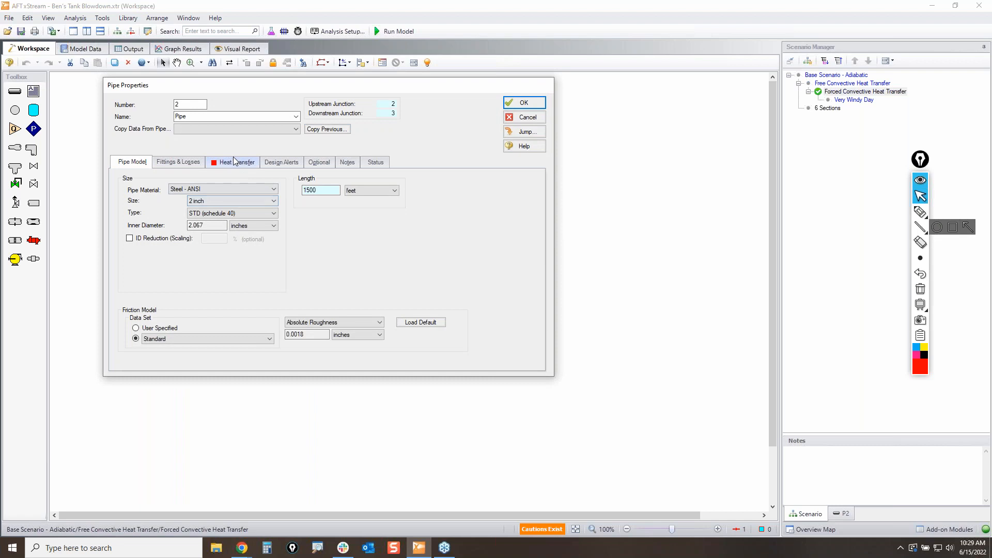
pyautogui.click(234, 161)
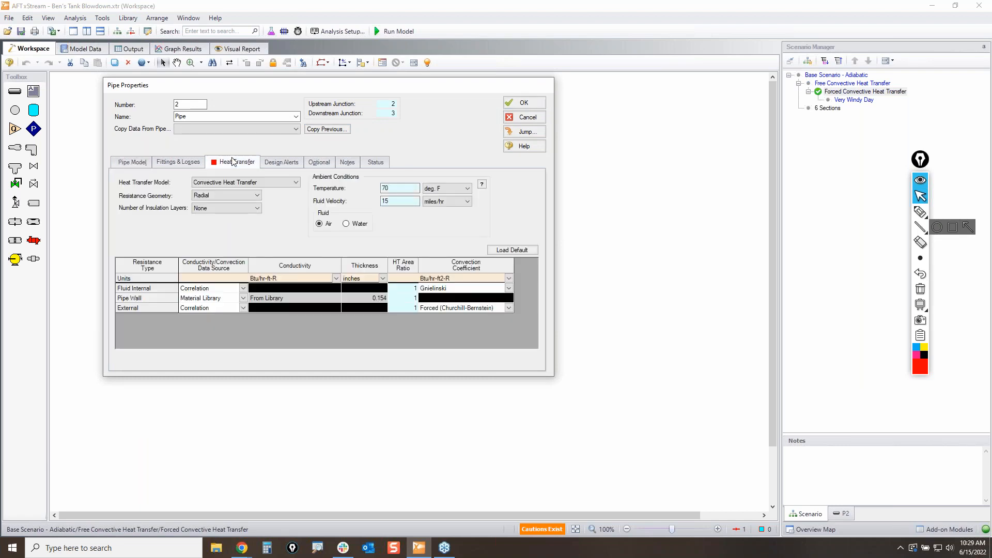
# Circle pipe P2's External convection coefficient in red and review its options, keeping Forced (Churchill-Bernstein)
pyautogui.click(920, 211)
pyautogui.moveTo(424, 304)
pyautogui.mouseDown()
pyautogui.moveTo(499, 306)
pyautogui.moveTo(472, 321)
pyautogui.moveTo(424, 302)
pyautogui.mouseUp()
pyautogui.click(920, 196)
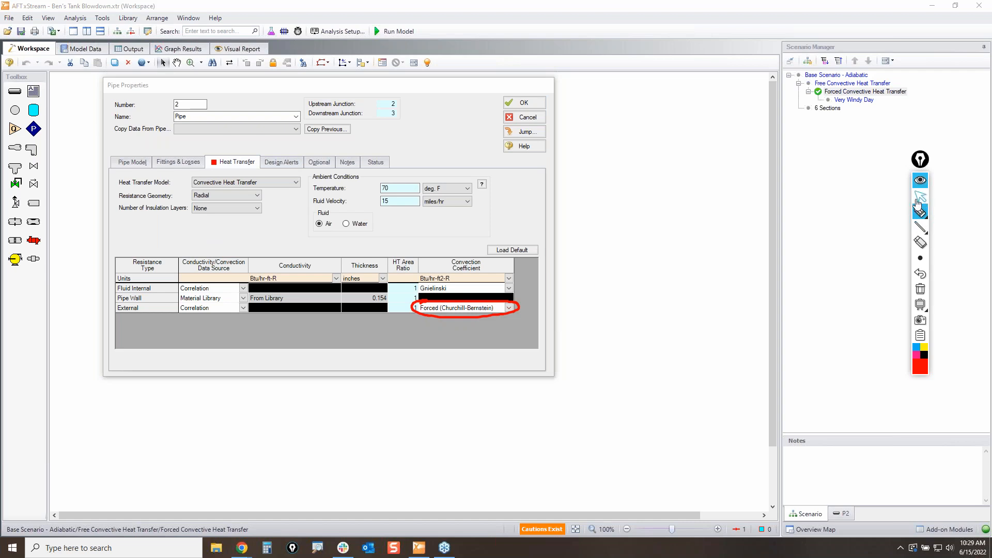
pyautogui.click(509, 307)
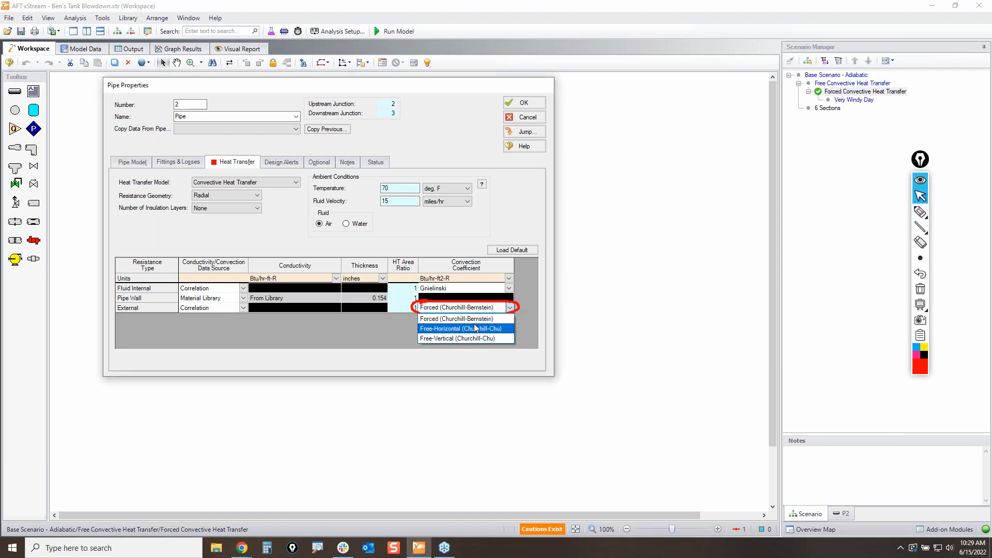
pyautogui.click(367, 321)
# Circle the ambient fluid velocity setting of pipe P2 in red and clear all markings
pyautogui.click(919, 213)
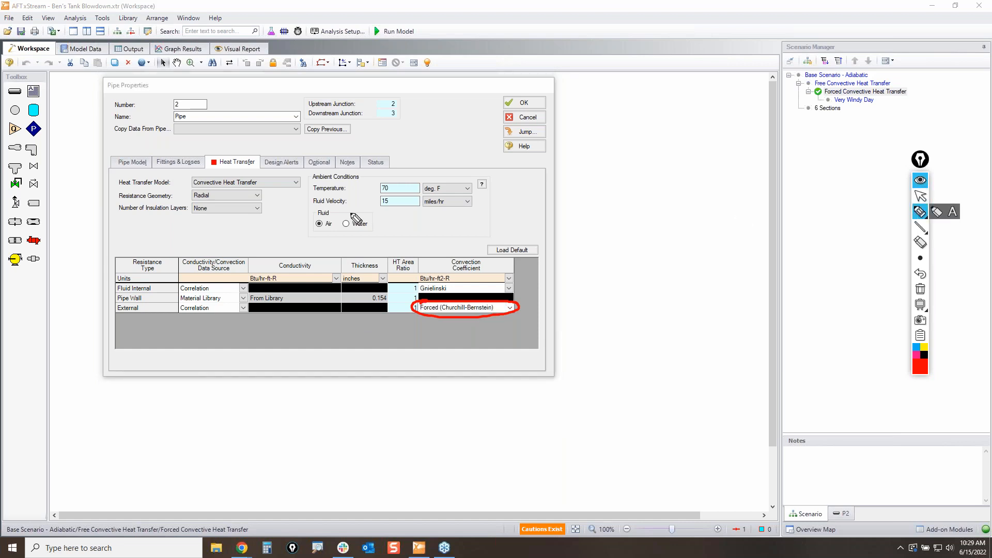
pyautogui.moveTo(304, 195)
pyautogui.mouseDown()
pyautogui.moveTo(479, 203)
pyautogui.moveTo(288, 210)
pyautogui.moveTo(323, 197)
pyautogui.mouseUp()
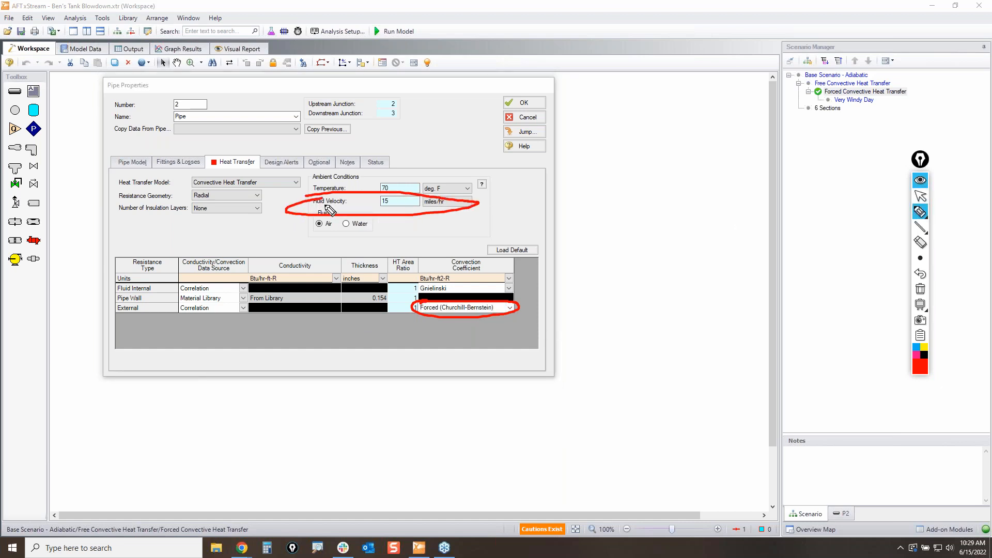
pyautogui.click(920, 288)
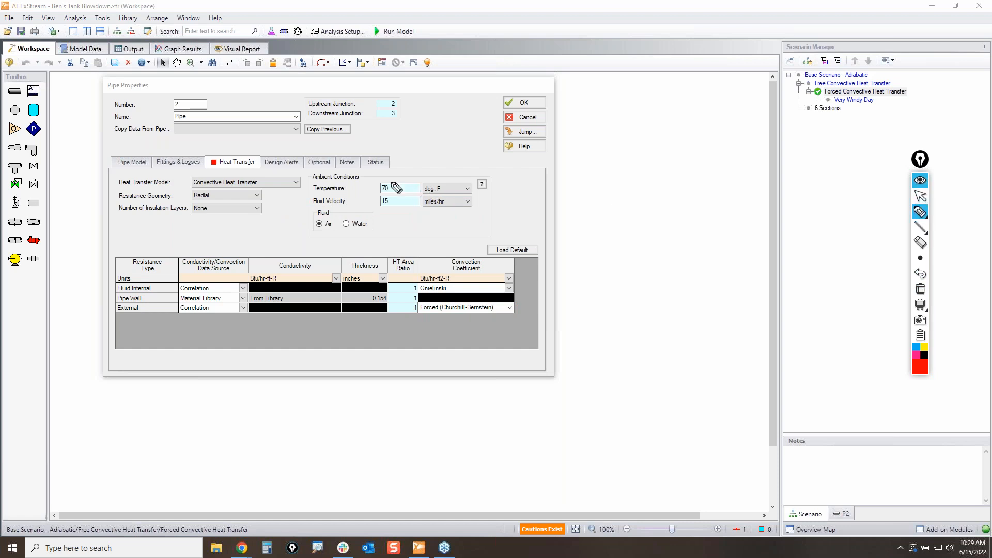
# Circle the ambient temperature and fluid velocity values together, clear the marking, and close pipe P2's properties without saving changes
pyautogui.moveTo(371, 171)
pyautogui.mouseDown()
pyautogui.moveTo(377, 206)
pyautogui.moveTo(427, 182)
pyautogui.moveTo(362, 170)
pyautogui.mouseUp()
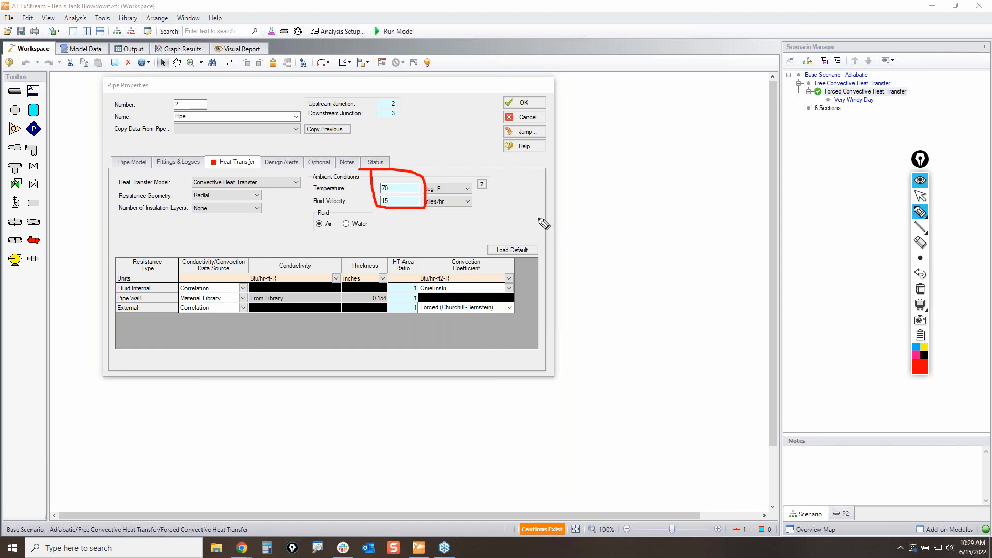
pyautogui.click(921, 290)
pyautogui.click(920, 195)
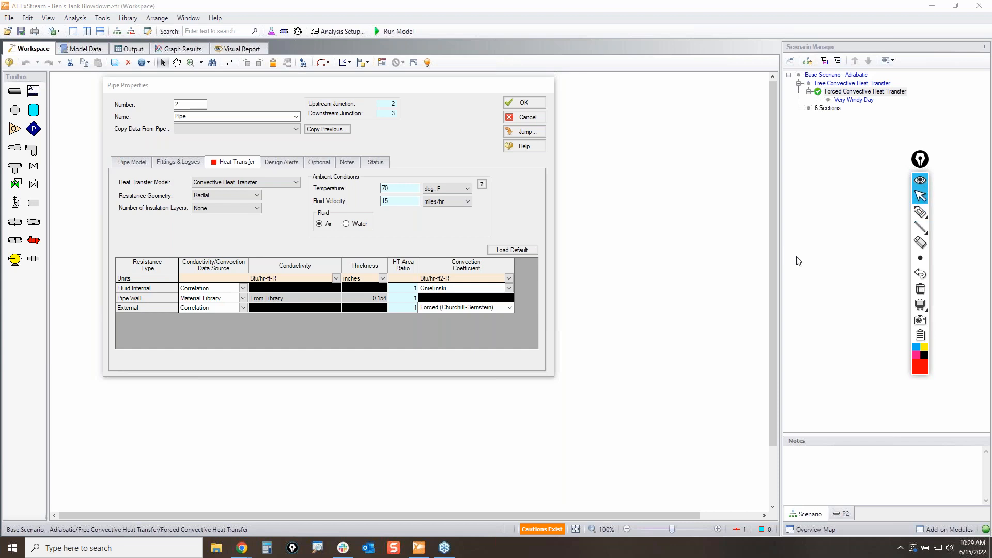
pyautogui.click(527, 119)
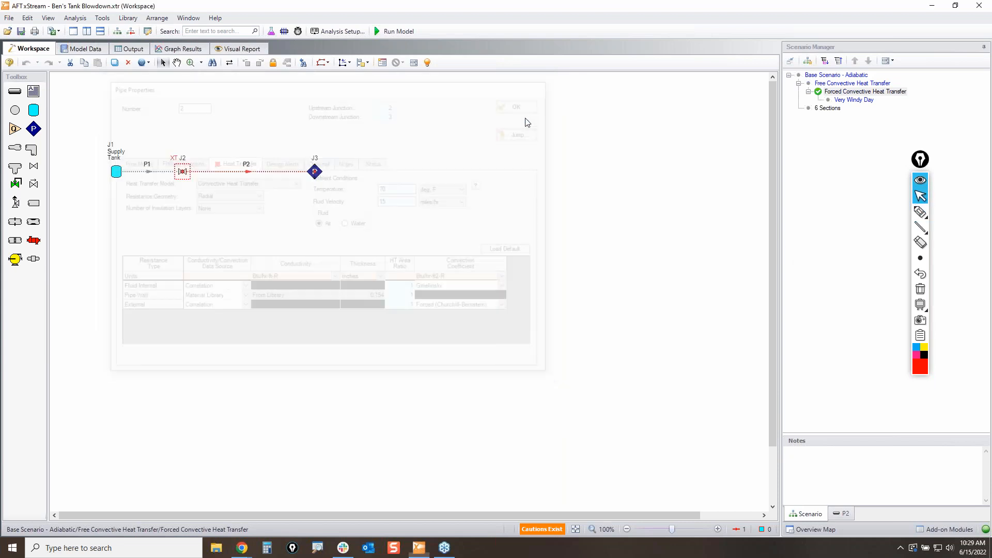
# Load the Very Windy Day scenario, review the ambient fluid velocity in pipe P2's heat transfer settings, and close its properties without saving
pyautogui.doubleClick(860, 100)
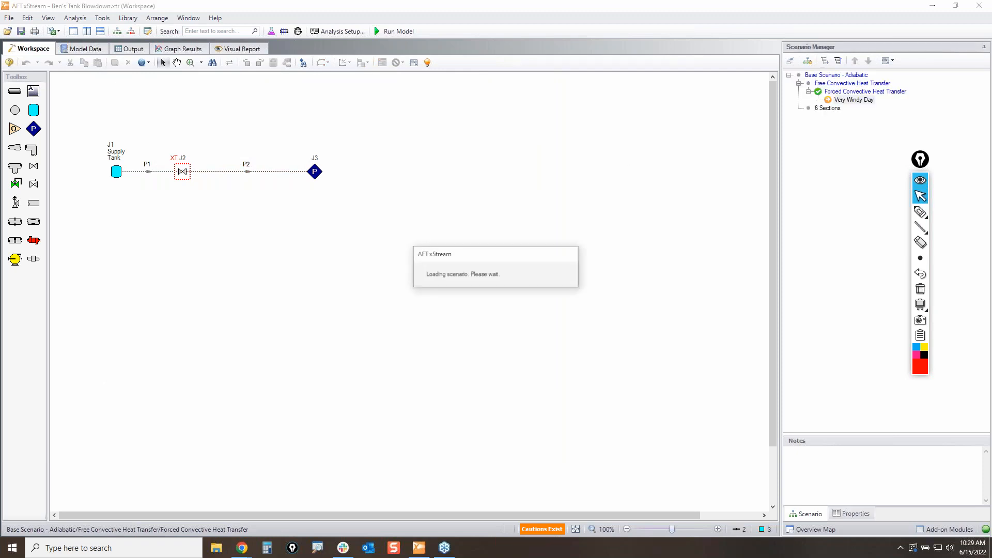
pyautogui.moveTo(268, 187); pyautogui.dragTo(243, 150)
pyautogui.press('Return')
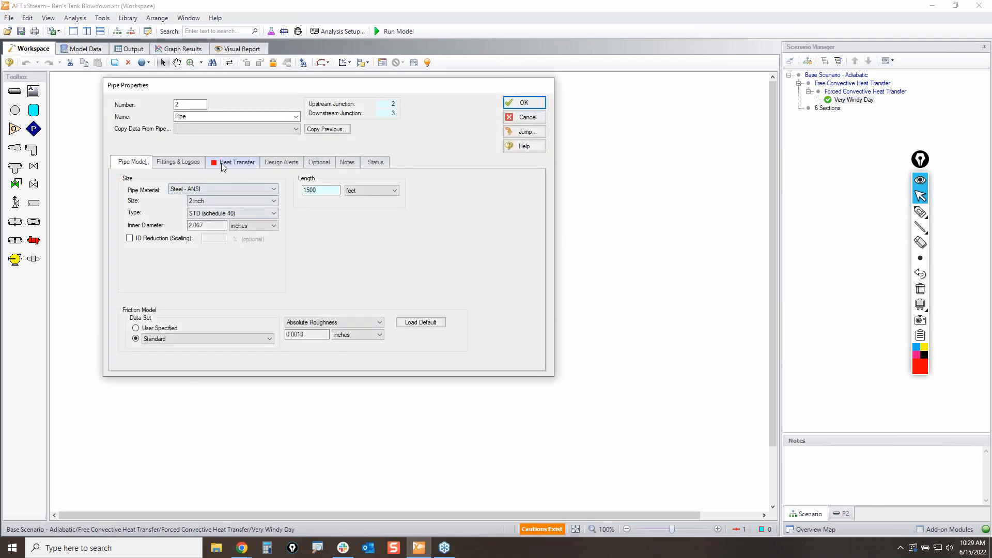
pyautogui.click(385, 203)
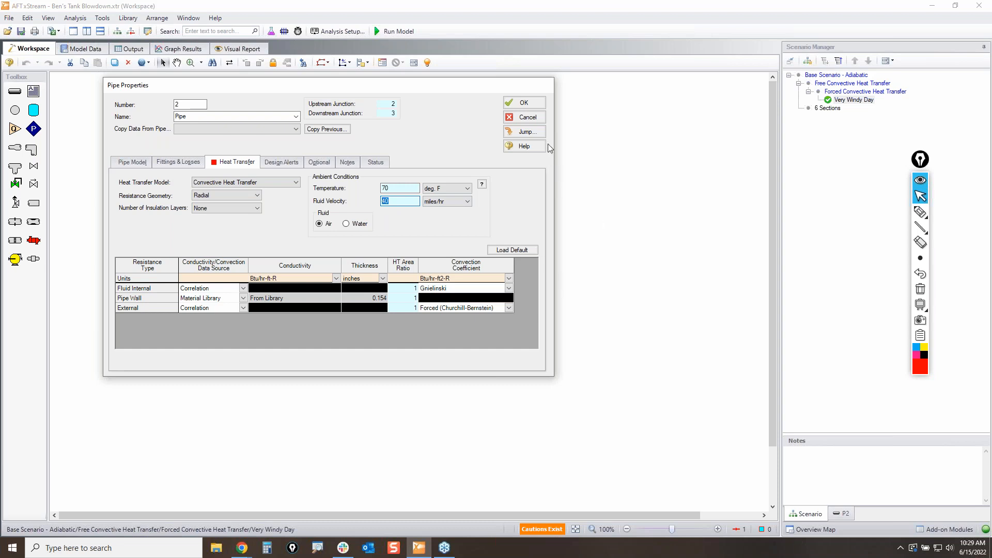
pyautogui.click(528, 120)
pyautogui.click(861, 100)
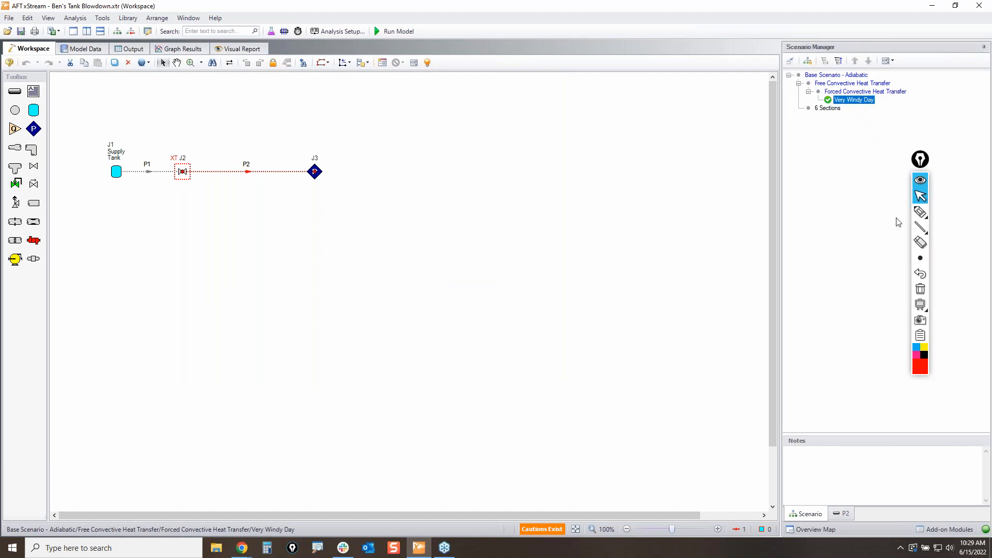
pyautogui.moveTo(921, 213)
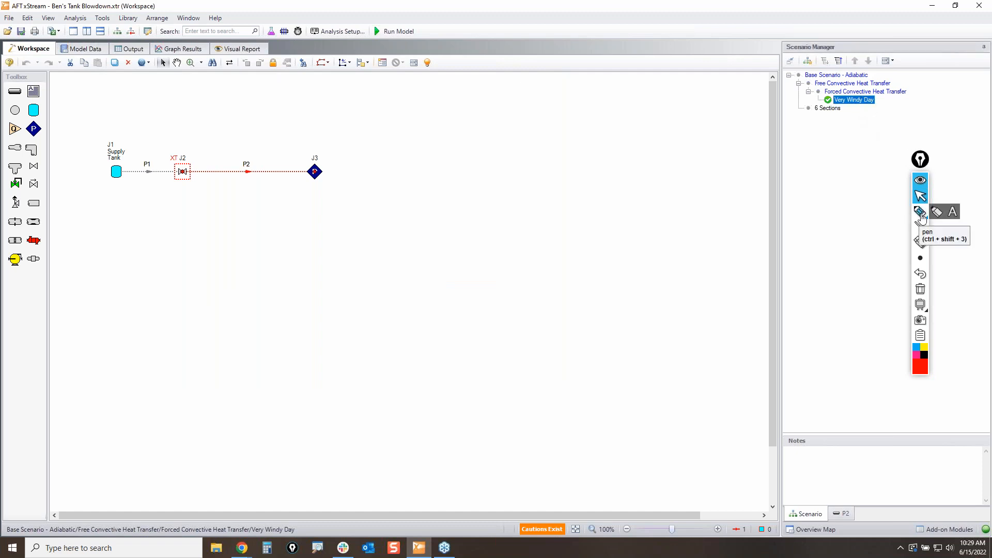
pyautogui.click(919, 196)
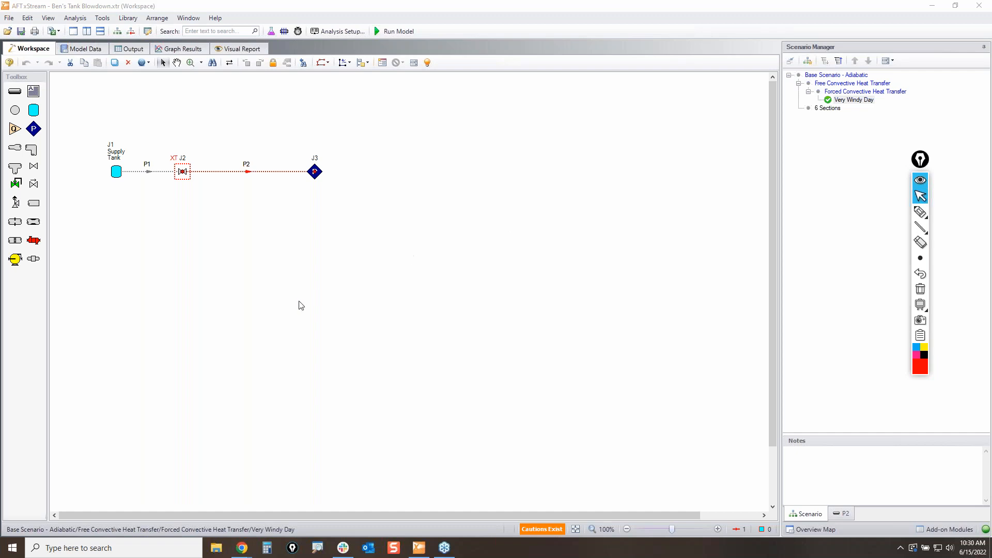
# Deselect all workspace objects, circle the Supply Tank junction J1 in red, and clear the marking
pyautogui.click(301, 305)
pyautogui.click(921, 212)
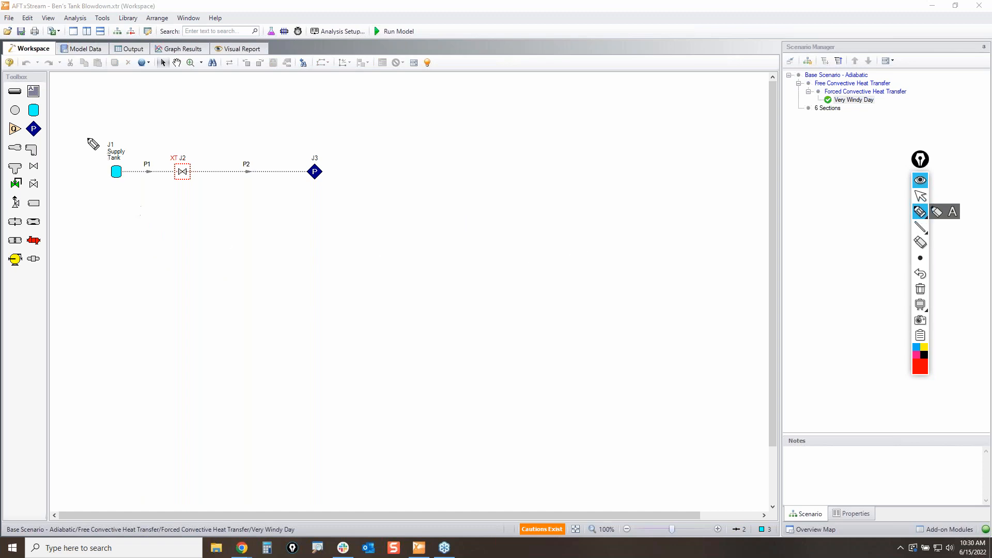
pyautogui.moveTo(104, 137)
pyautogui.mouseDown()
pyautogui.moveTo(138, 162)
pyautogui.moveTo(101, 184)
pyautogui.moveTo(118, 135)
pyautogui.mouseUp()
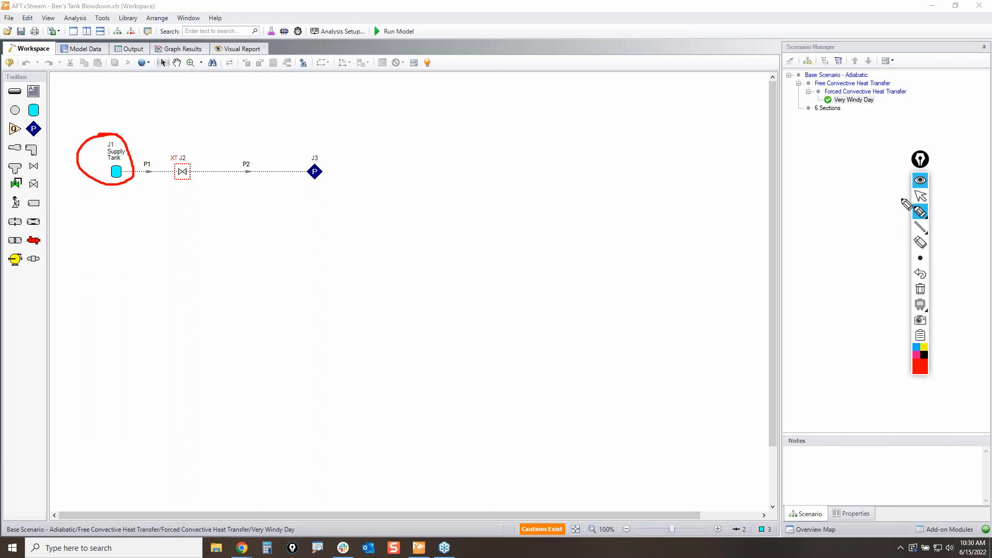
pyautogui.click(921, 196)
# Review the transient graph parameters offered for pipes and junctions from Supply Tank J1 without generating a graph
pyautogui.click(116, 172)
pyautogui.rightClick(118, 172)
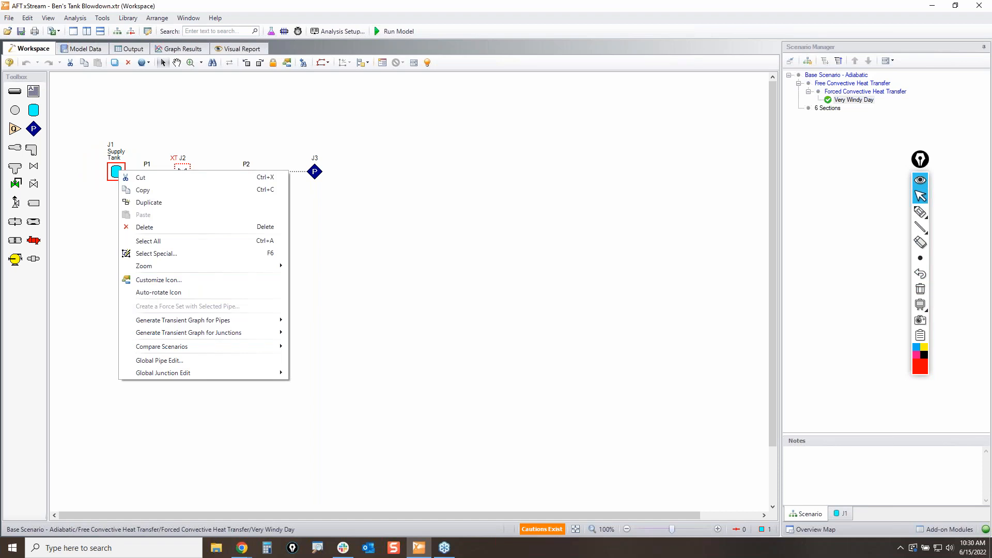
pyautogui.moveTo(221, 335)
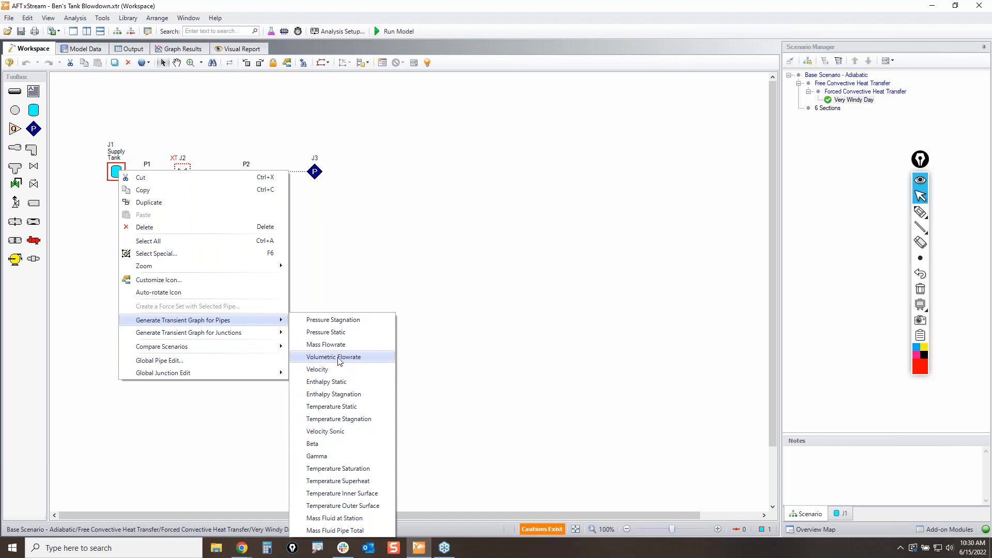
pyautogui.moveTo(259, 337)
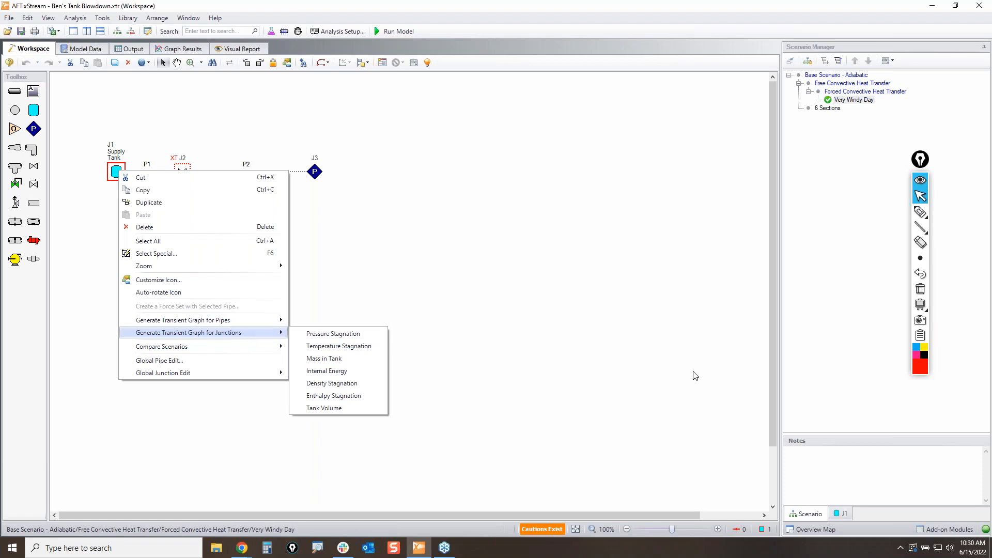
pyautogui.click(640, 310)
# Load the Base Scenario - Adiabatic, mark its name in the scenario tree in red, and clear the marking
pyautogui.doubleClick(835, 75)
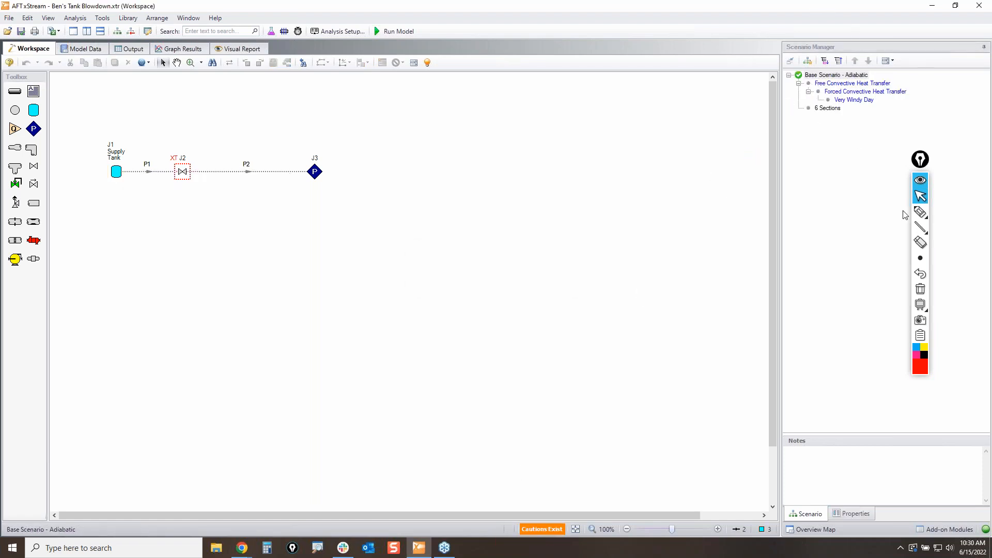
pyautogui.click(920, 212)
pyautogui.moveTo(804, 66)
pyautogui.mouseDown()
pyautogui.moveTo(869, 66)
pyautogui.moveTo(804, 82)
pyautogui.moveTo(890, 77)
pyautogui.moveTo(921, 86)
pyautogui.mouseUp()
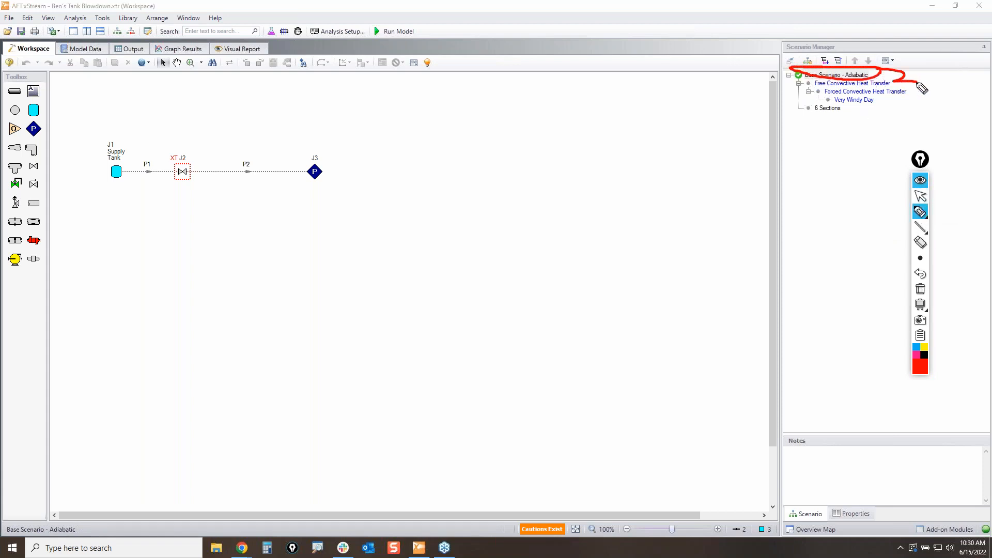
pyautogui.click(920, 289)
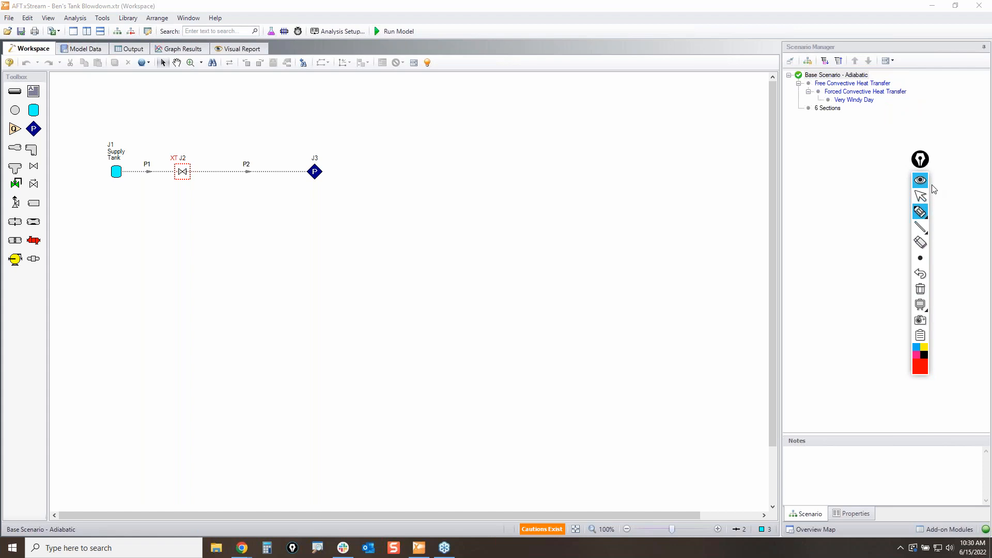
# Generate a transient junction graph of Pressure Stagnation for Supply Tank J1 and ready the annotation pen
pyautogui.click(920, 195)
pyautogui.rightClick(117, 178)
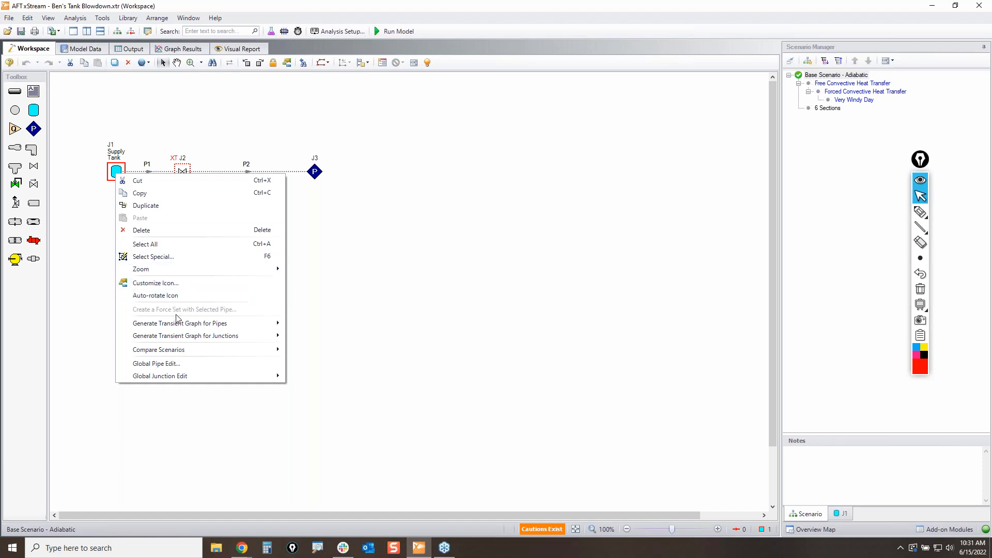
pyautogui.moveTo(183, 339)
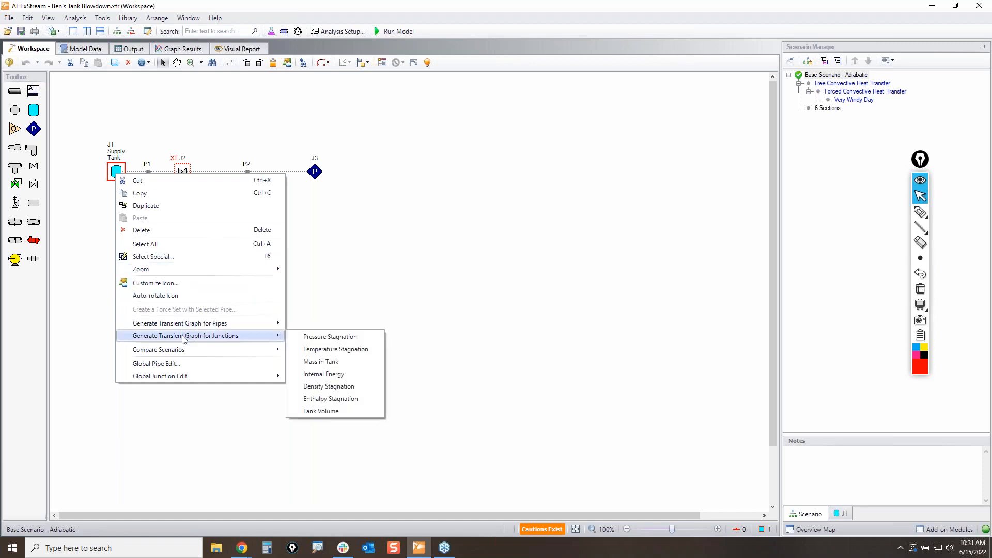
pyautogui.click(329, 336)
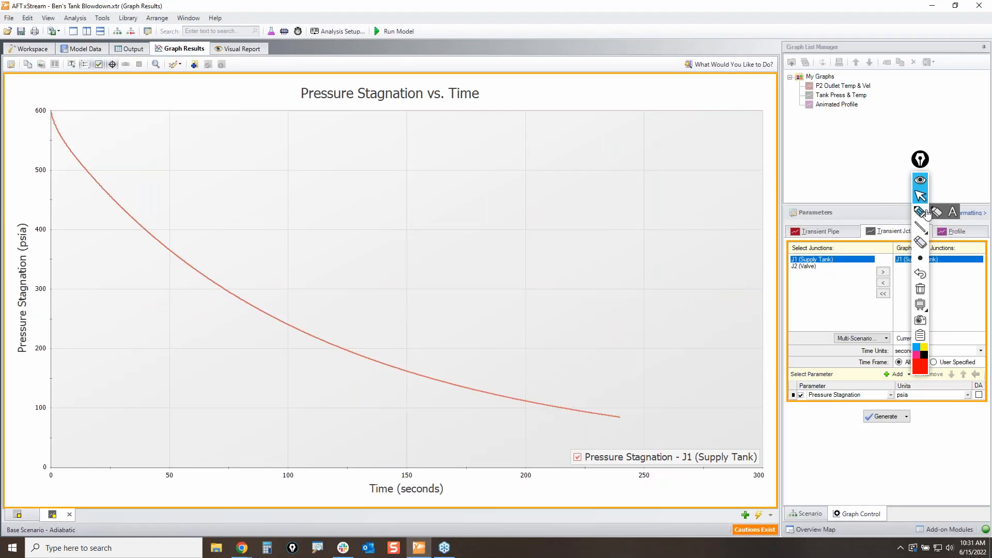
pyautogui.click(920, 211)
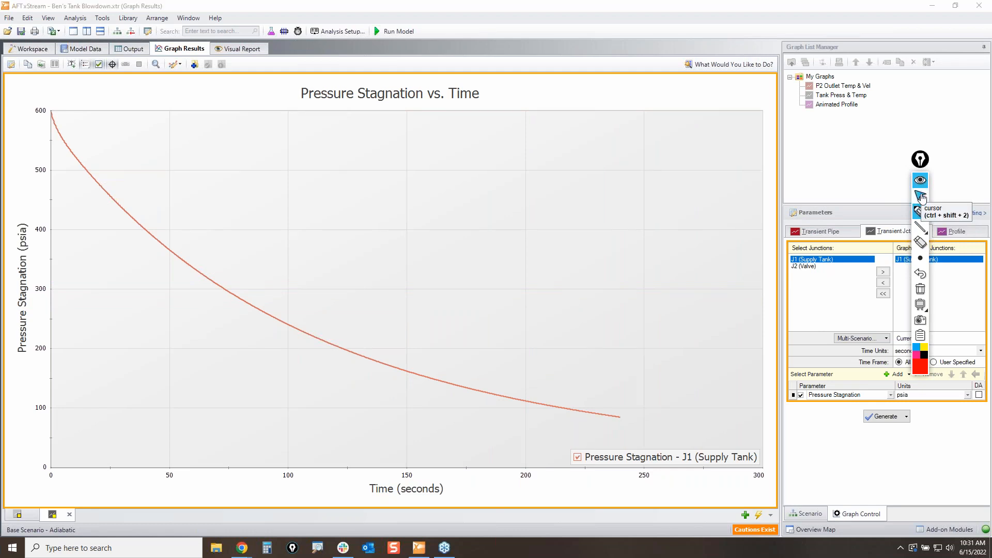
# Mark the start and end points of the supply tank pressure curve in red, and clear the marks
pyautogui.moveTo(920, 213)
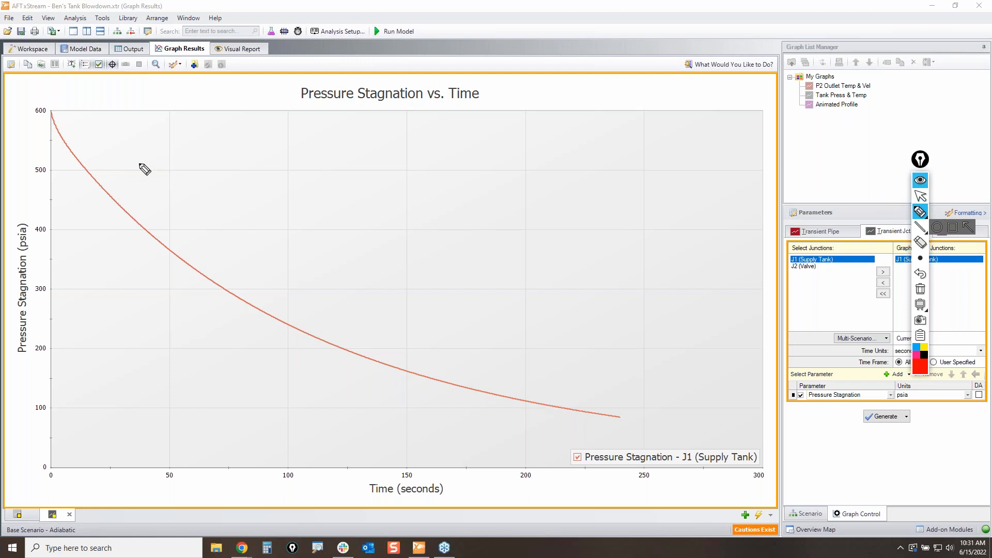
pyautogui.moveTo(52, 111); pyautogui.dragTo(51, 111)
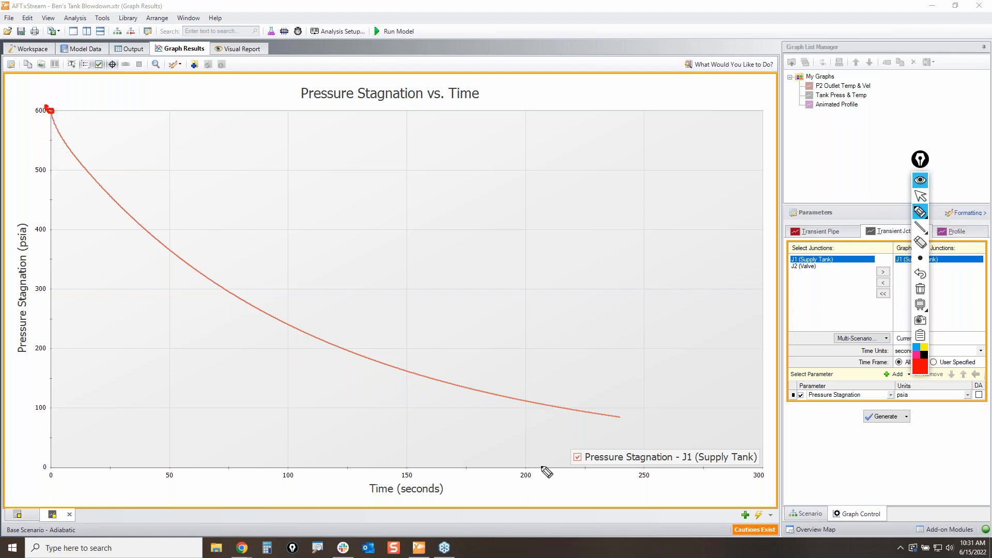
pyautogui.moveTo(619, 418); pyautogui.dragTo(621, 416)
pyautogui.click(920, 289)
pyautogui.click(925, 196)
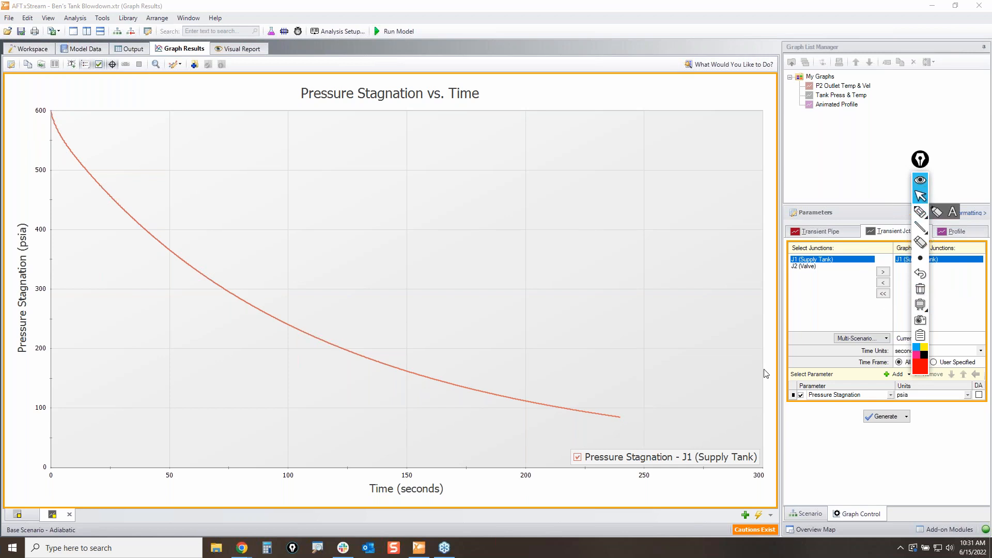
# Draw a red line extending the pressure curve beyond its end point, and clear the drawing
pyautogui.click(918, 212)
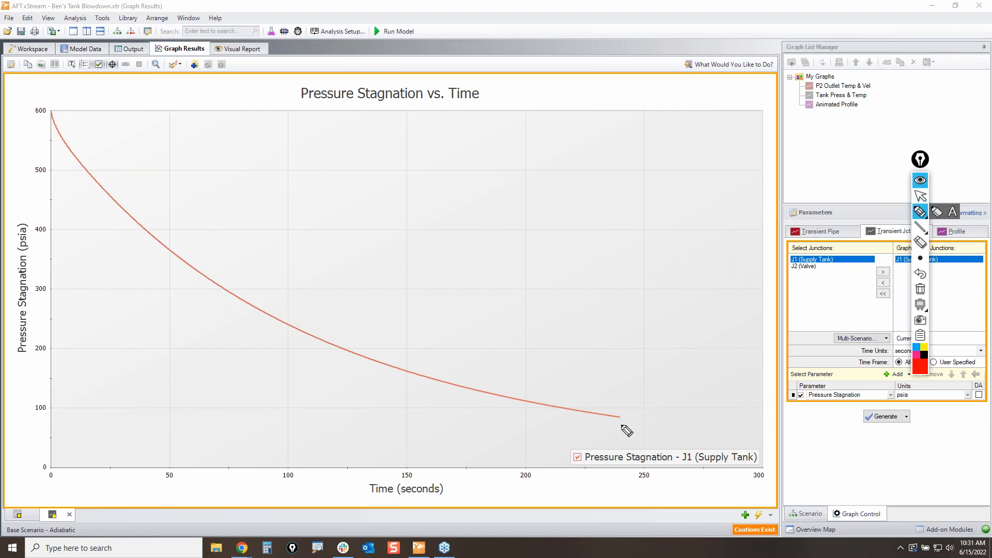
pyautogui.moveTo(620, 418); pyautogui.dragTo(953, 478)
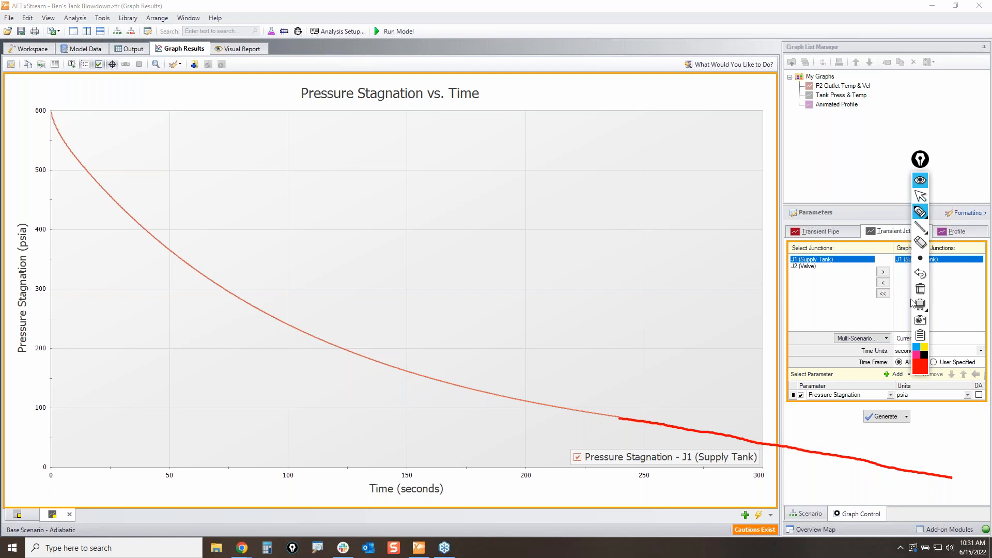
pyautogui.click(919, 289)
pyautogui.moveTo(919, 215)
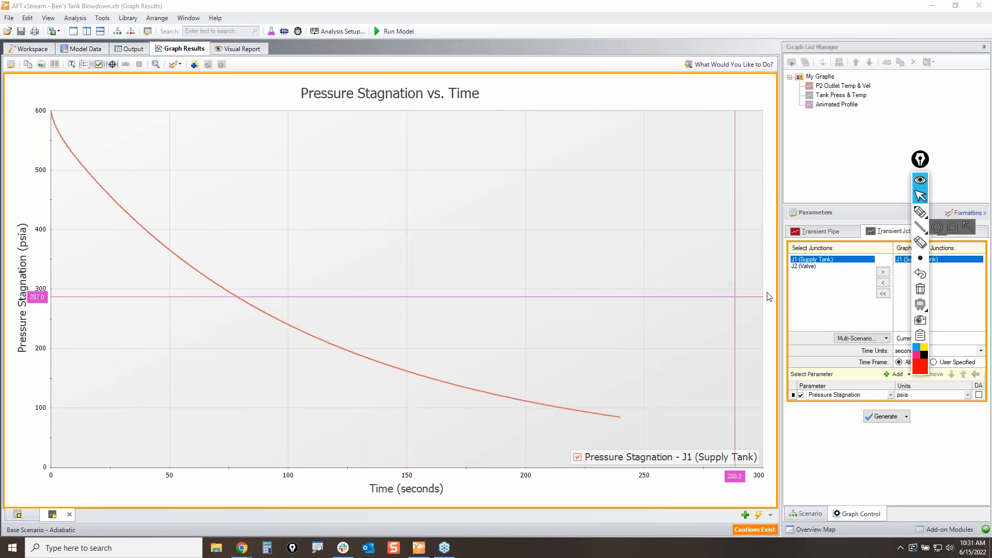
# Move the annotation toolbar off the graph parameters onto the plot, and circle the Multi-Scenario setting in red
pyautogui.moveTo(923, 163)
pyautogui.mouseDown()
pyautogui.moveTo(892, 157)
pyautogui.moveTo(837, 122)
pyautogui.mouseUp()
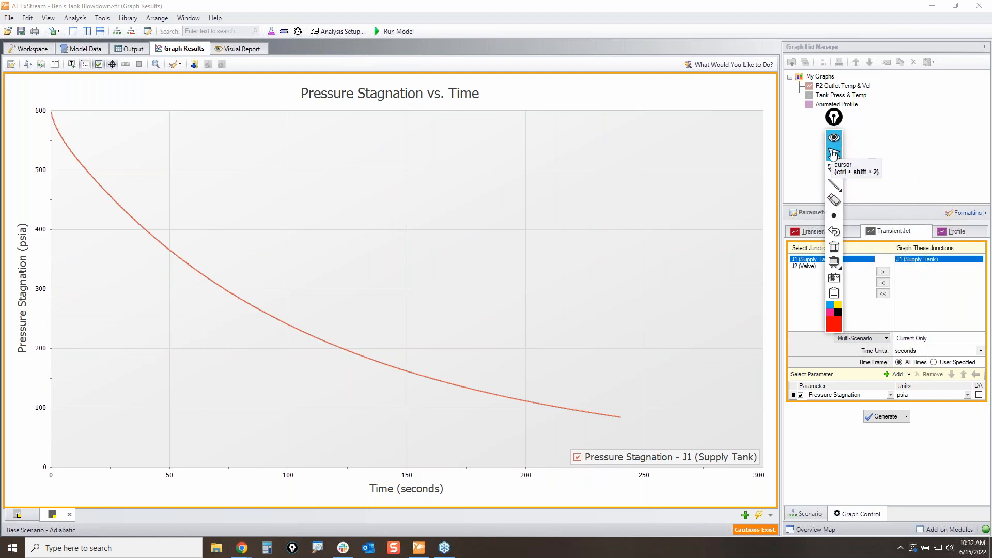
pyautogui.moveTo(834, 119); pyautogui.dragTo(725, 119)
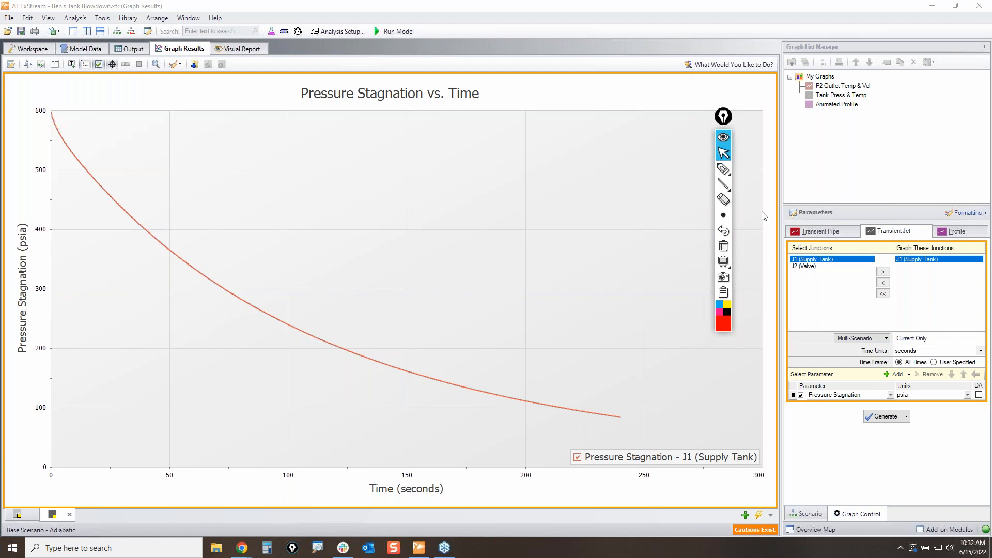
pyautogui.click(723, 169)
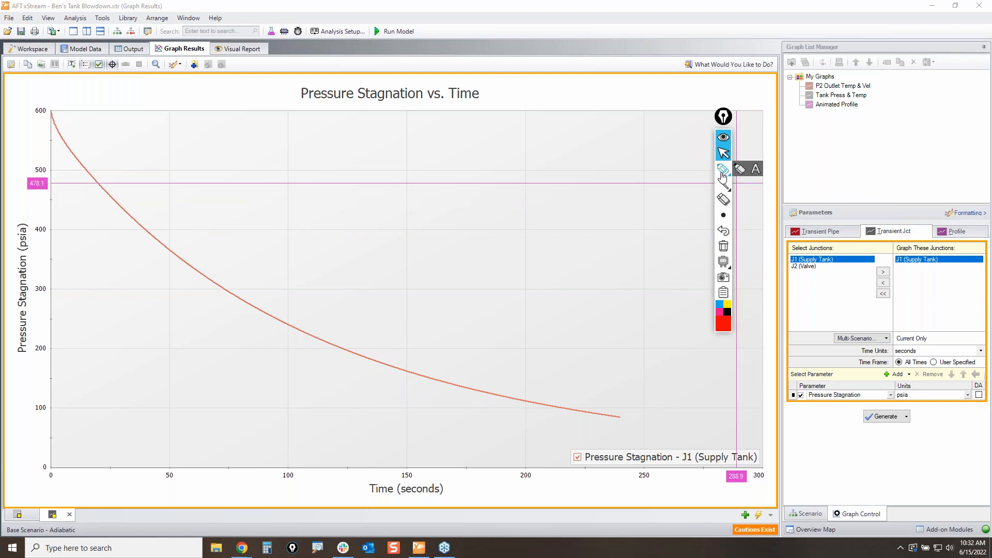
pyautogui.moveTo(815, 329)
pyautogui.mouseDown()
pyautogui.moveTo(919, 328)
pyautogui.moveTo(984, 345)
pyautogui.moveTo(899, 353)
pyautogui.moveTo(828, 327)
pyautogui.mouseUp()
pyautogui.click(722, 153)
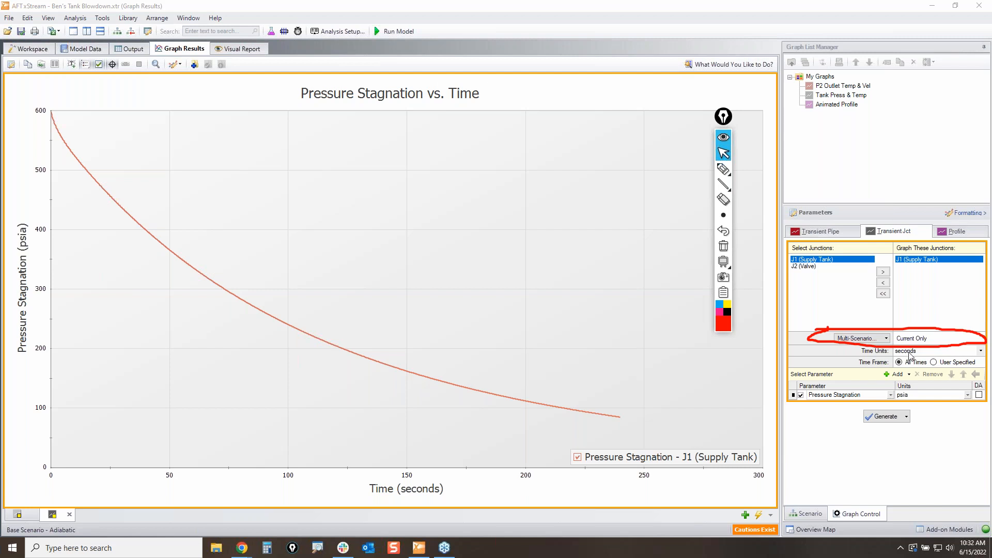
# Add the Free Convective Heat Transfer scenario to the graph selection, regenerate the graph, and clear the red annotation
pyautogui.click(886, 339)
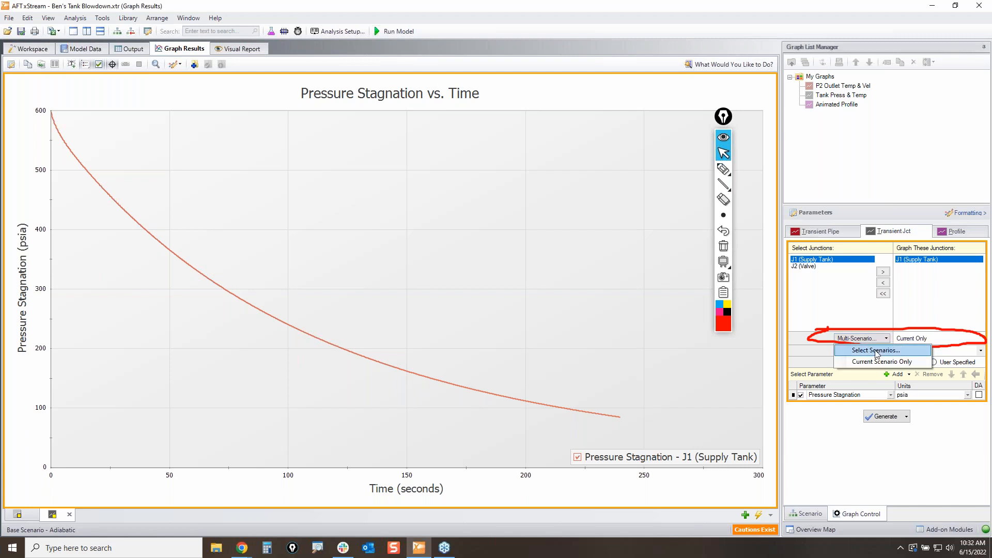
pyautogui.click(877, 350)
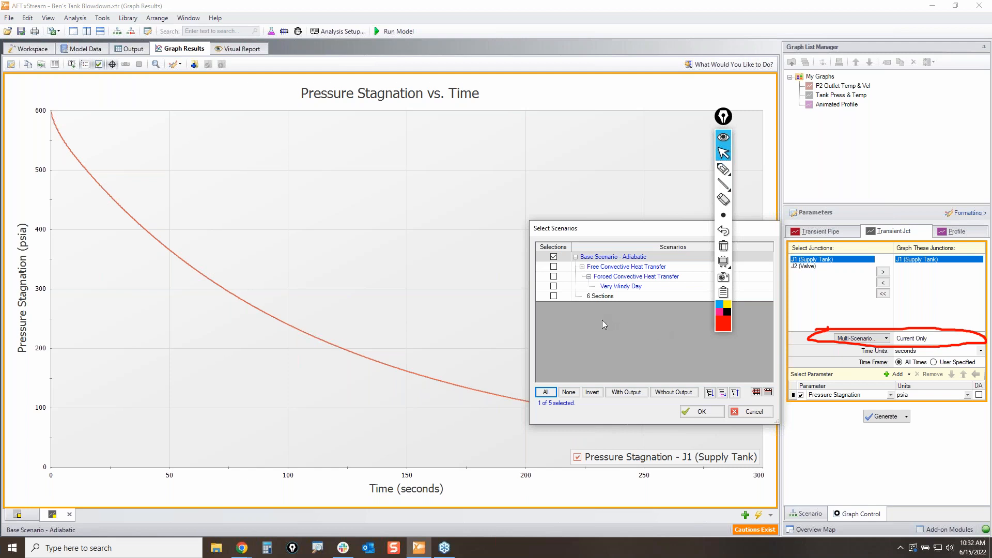
pyautogui.click(534, 309)
pyautogui.click(701, 412)
pyautogui.click(881, 417)
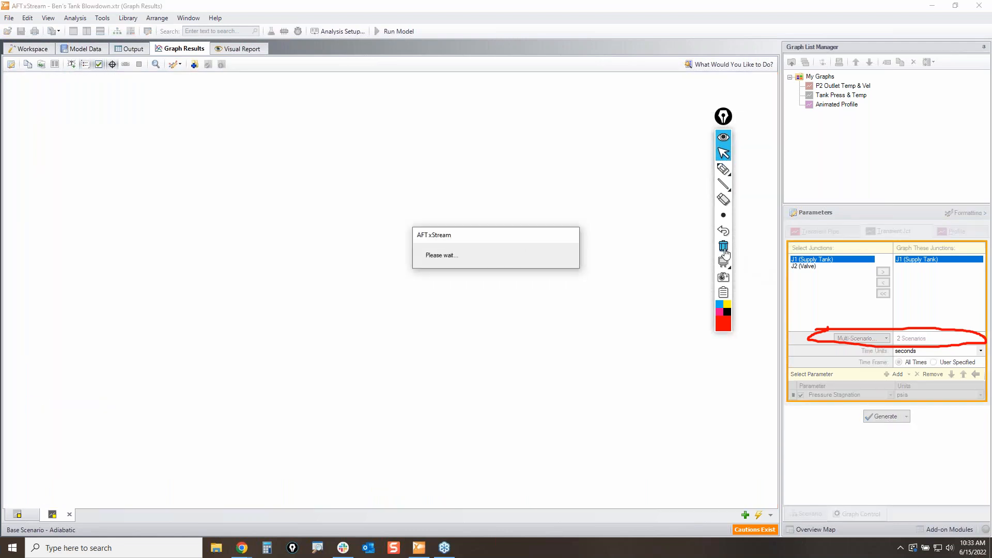
pyautogui.click(724, 249)
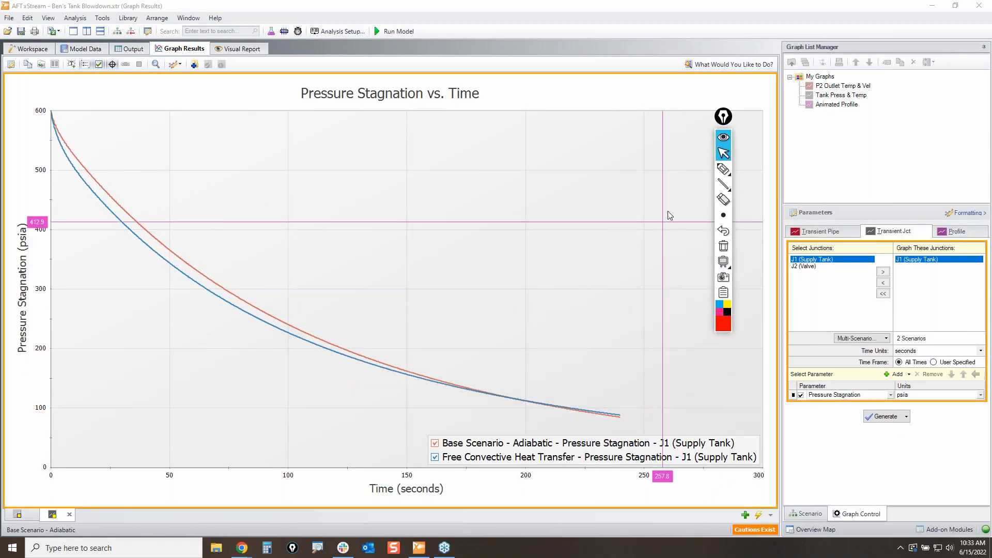
# Circle the Free Convective Heat Transfer legend entry and trace alongside its curve in red, clearing the marks when done
pyautogui.click(722, 176)
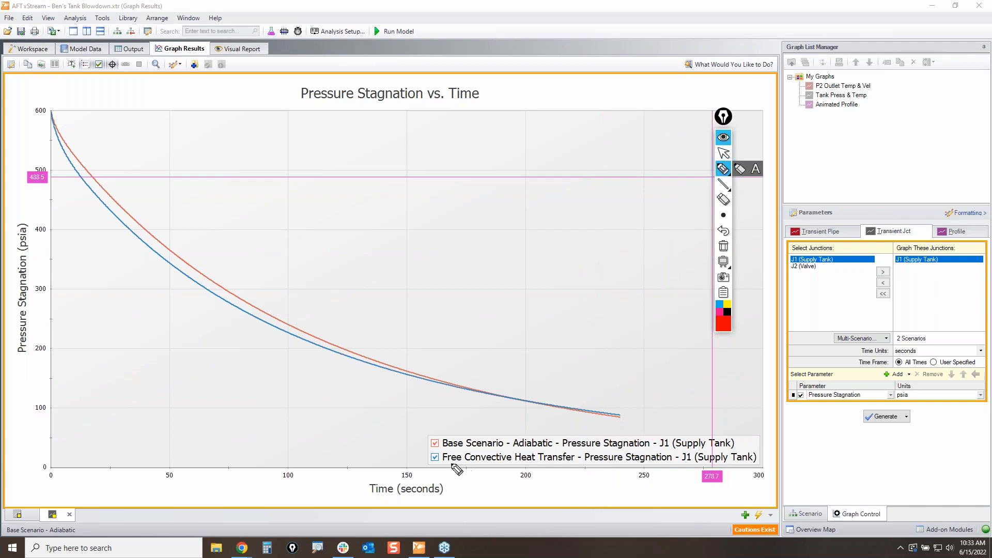
pyautogui.moveTo(422, 453)
pyautogui.mouseDown()
pyautogui.moveTo(570, 452)
pyautogui.moveTo(473, 469)
pyautogui.moveTo(435, 444)
pyautogui.mouseUp()
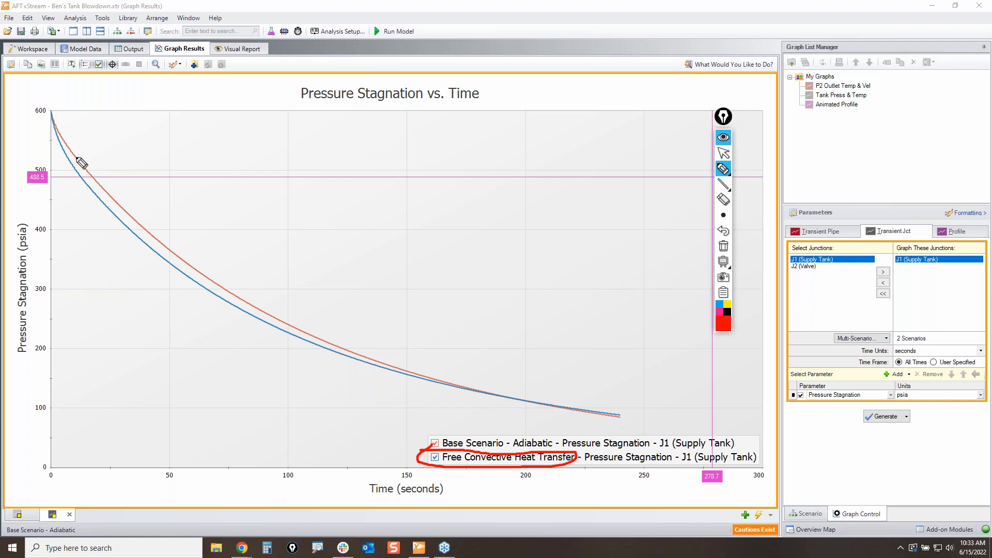
pyautogui.moveTo(48, 126)
pyautogui.mouseDown()
pyautogui.moveTo(149, 264)
pyautogui.moveTo(296, 332)
pyautogui.mouseUp()
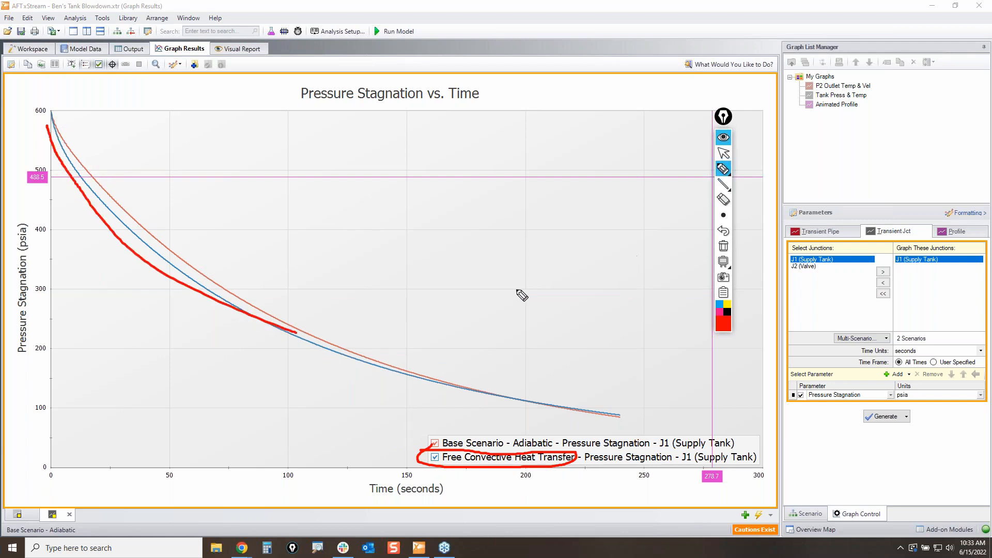
pyautogui.click(724, 248)
pyautogui.click(723, 153)
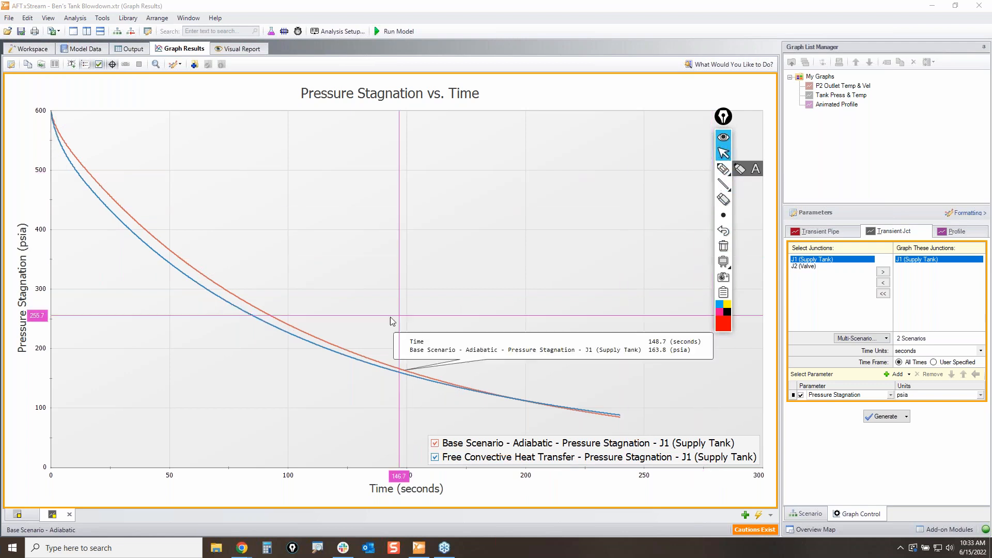
# Add the Forced Convective Heat Transfer scenario to the multi-scenario selection and regenerate the pressure graph
pyautogui.scroll(5, 217, 315)
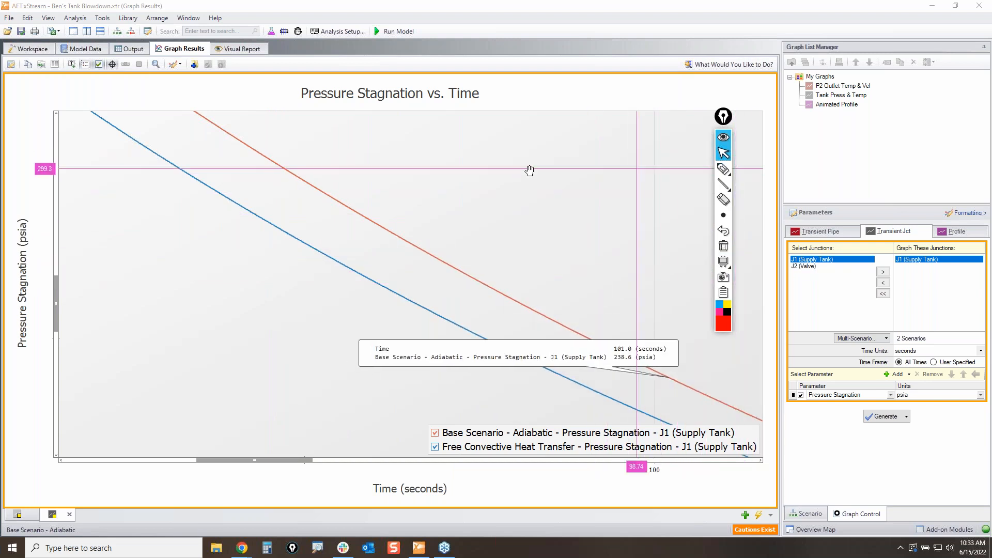
pyautogui.click(158, 65)
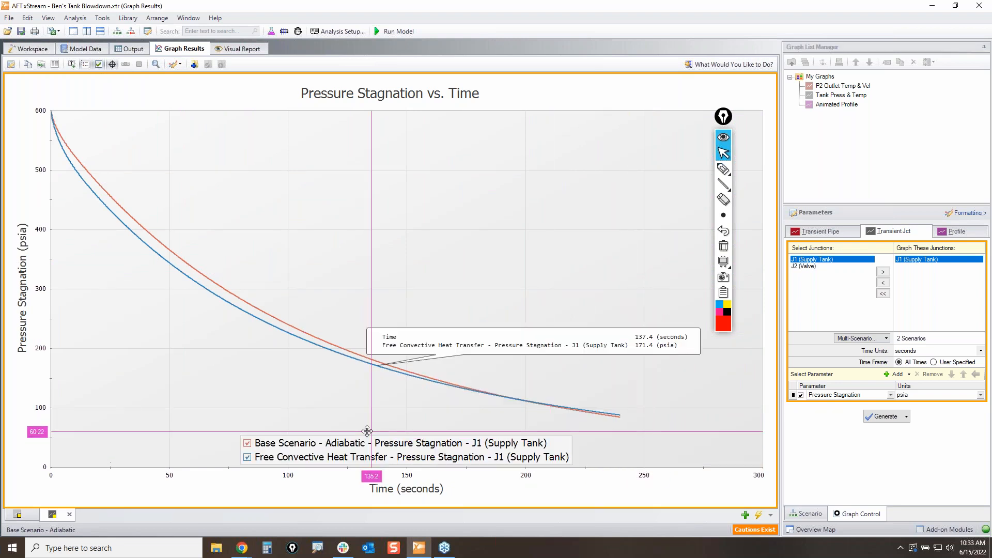
pyautogui.click(884, 338)
pyautogui.click(873, 351)
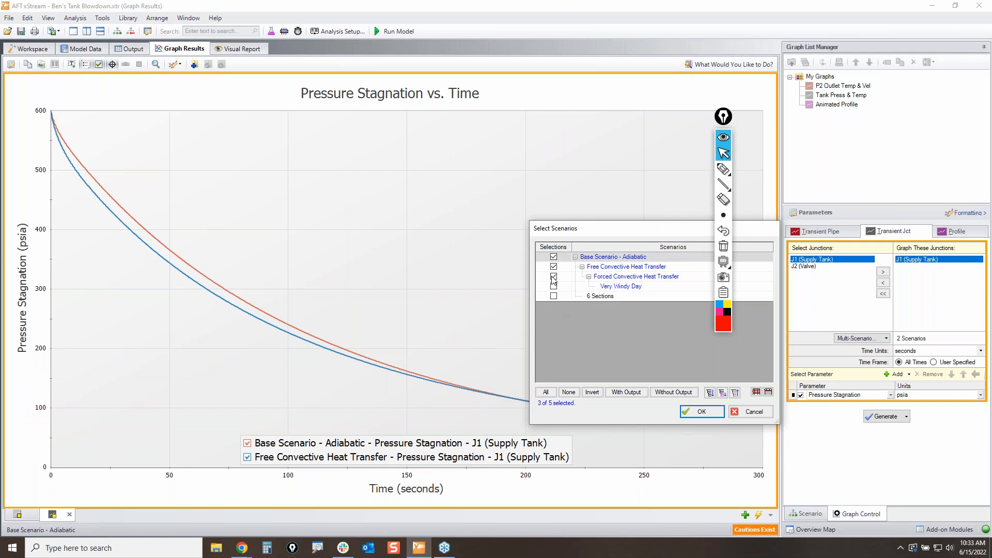
pyautogui.click(703, 411)
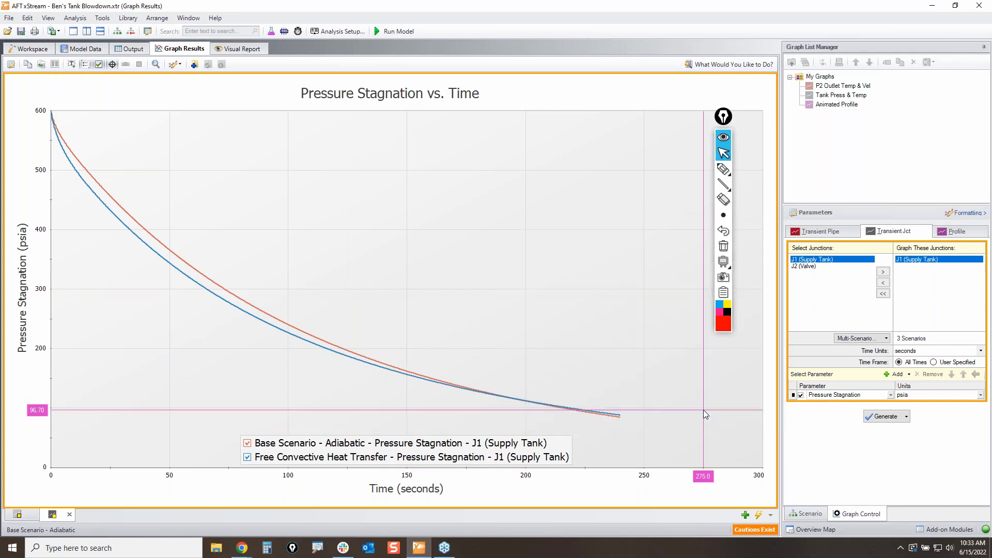
pyautogui.click(884, 417)
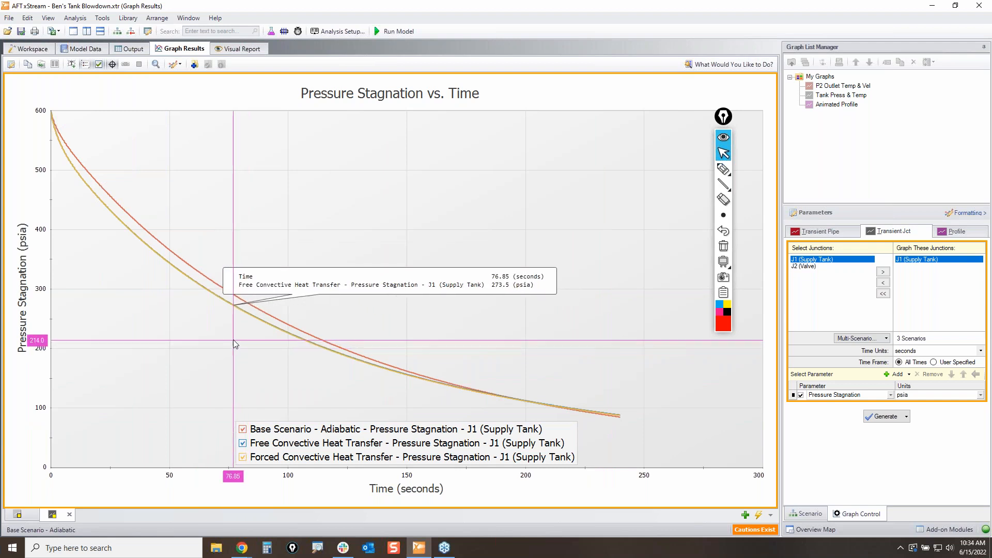
# Circle the words Free and Forced in the graph legend in red, and clear the marks
pyautogui.click(724, 169)
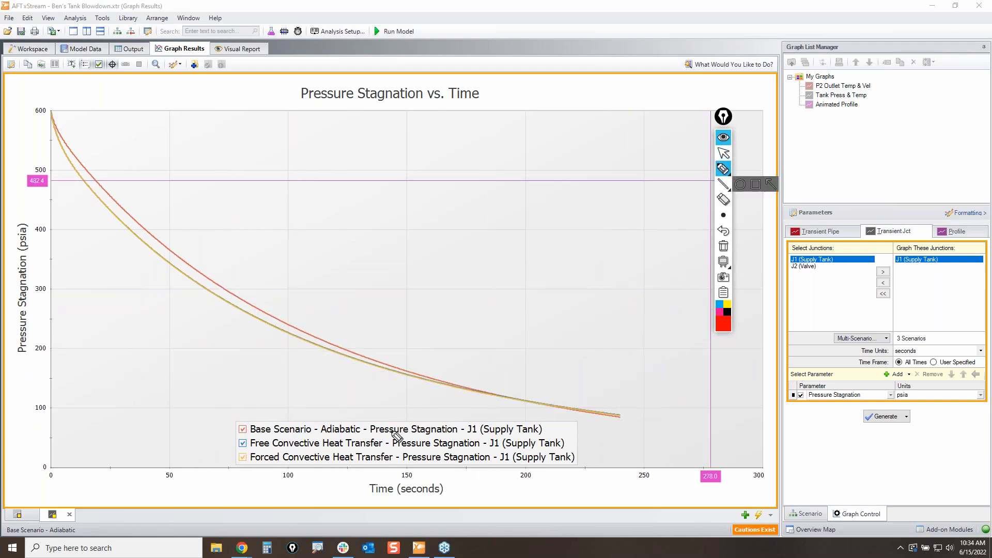
pyautogui.moveTo(231, 441)
pyautogui.mouseDown()
pyautogui.moveTo(268, 438)
pyautogui.moveTo(276, 447)
pyautogui.moveTo(231, 458)
pyautogui.moveTo(276, 465)
pyautogui.moveTo(258, 453)
pyautogui.mouseUp()
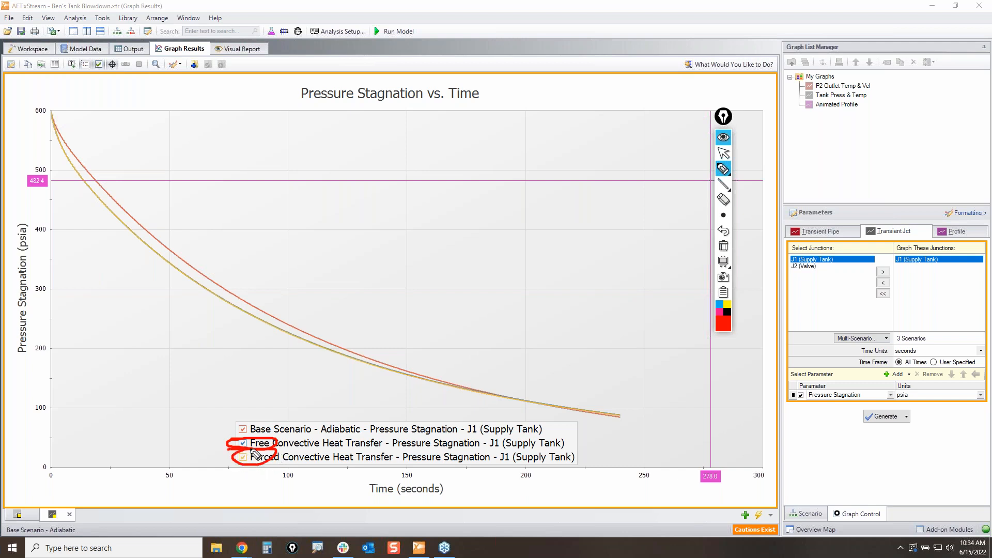
pyautogui.click(723, 248)
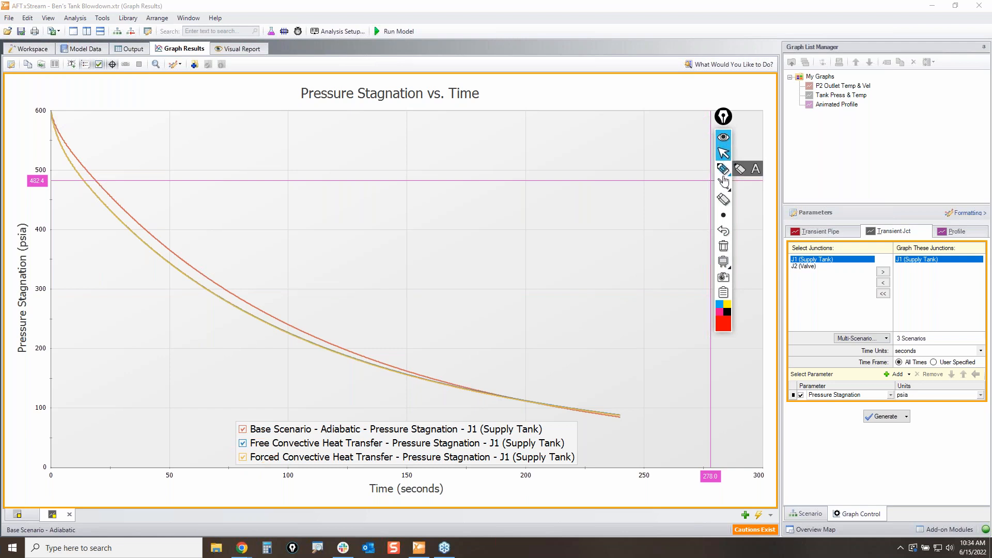
# Circle the legend checkboxes in red, hide the Base Scenario - Adiabatic curve, and clear the mark
pyautogui.moveTo(236, 423)
pyautogui.mouseDown()
pyautogui.moveTo(229, 462)
pyautogui.moveTo(244, 470)
pyautogui.moveTo(253, 444)
pyautogui.moveTo(235, 426)
pyautogui.mouseUp()
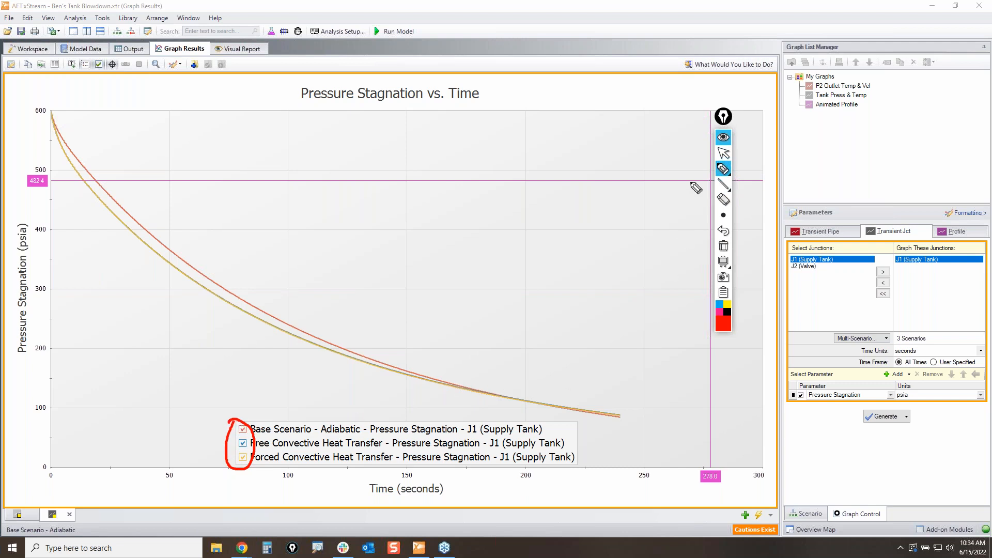
pyautogui.click(723, 153)
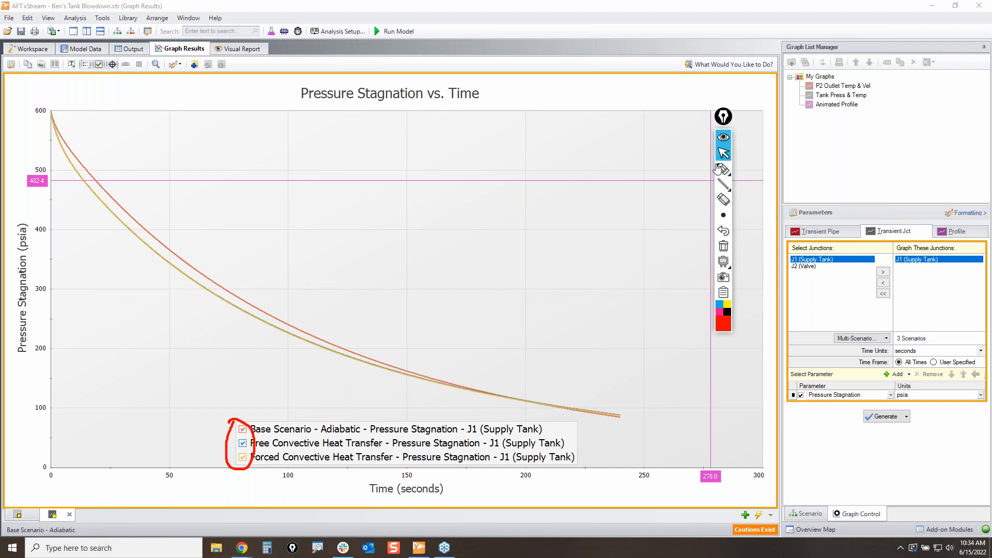
pyautogui.click(242, 429)
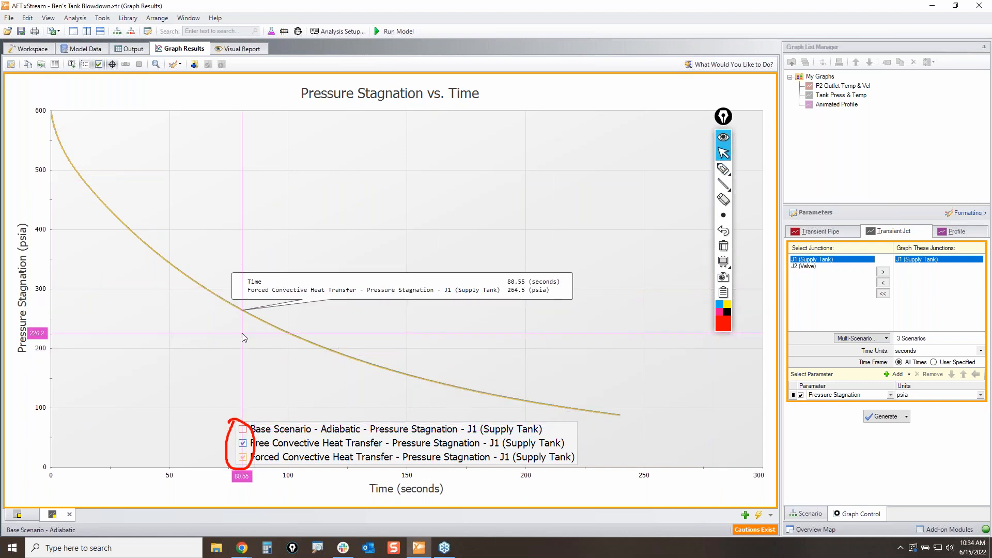
pyautogui.click(723, 246)
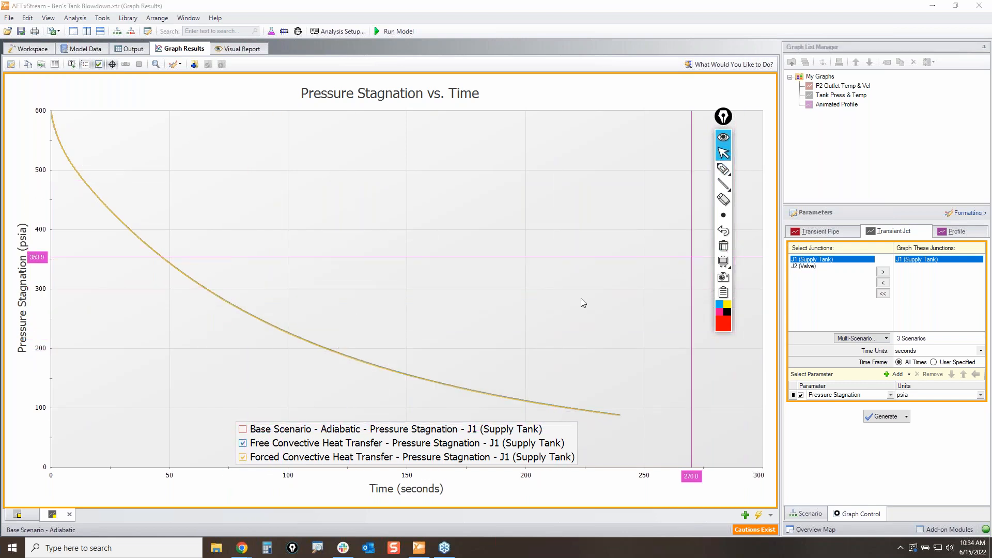
# Compare the Free and Forced Convective curves up close, and restore the Base Scenario curve and the full graph
pyautogui.scroll(6, 250, 288)
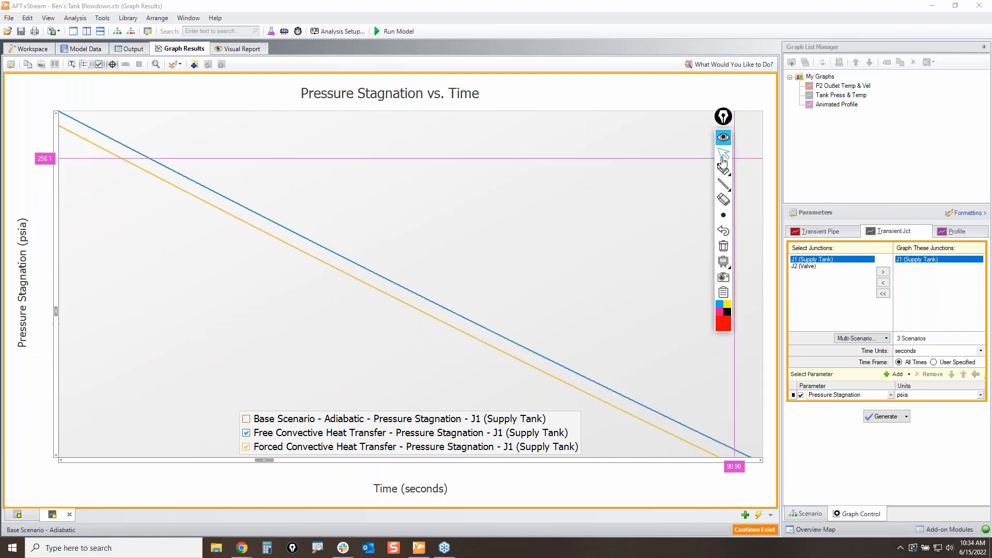
pyautogui.moveTo(723, 169)
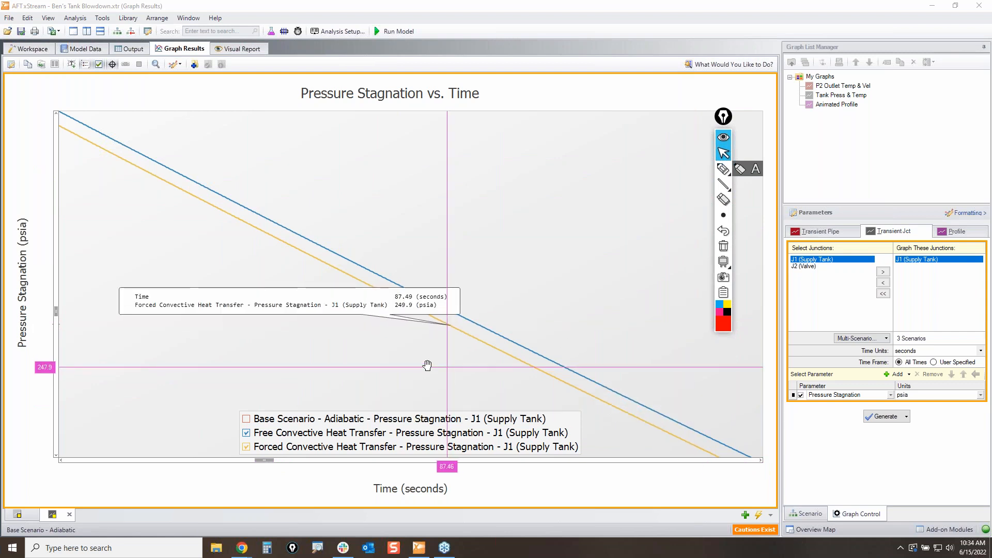
pyautogui.click(247, 420)
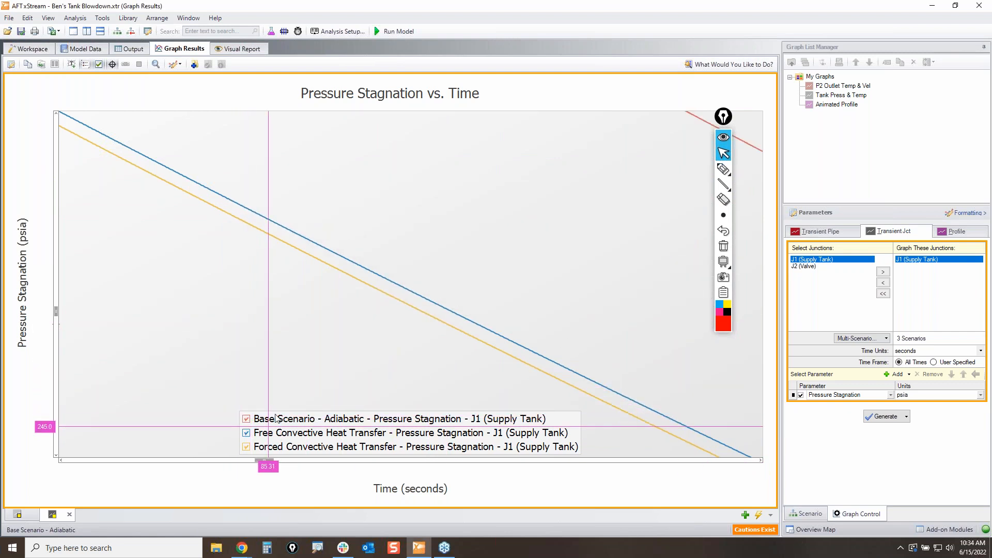
pyautogui.click(156, 65)
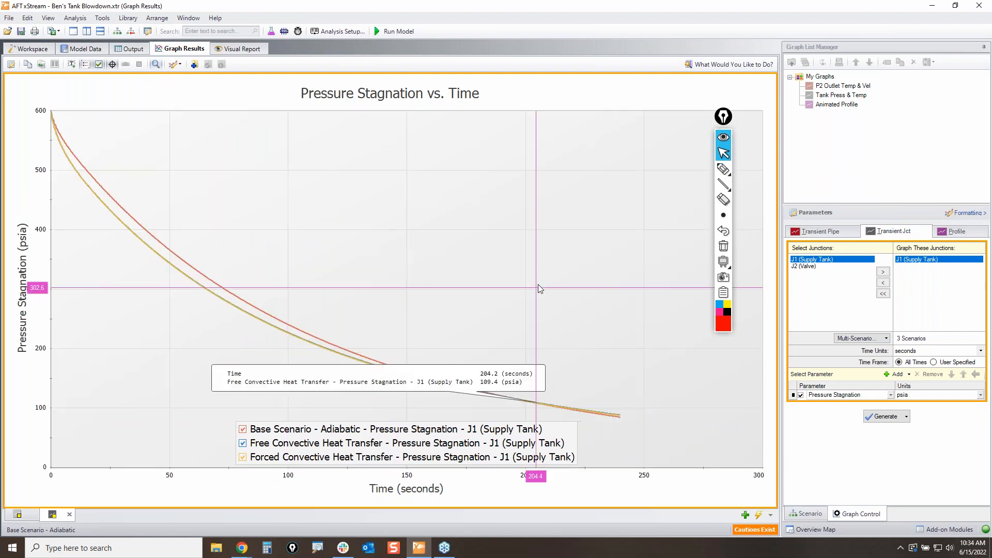
# Add the Very Windy Day scenario to the multi-scenario selection and regenerate the pressure graph
pyautogui.click(886, 338)
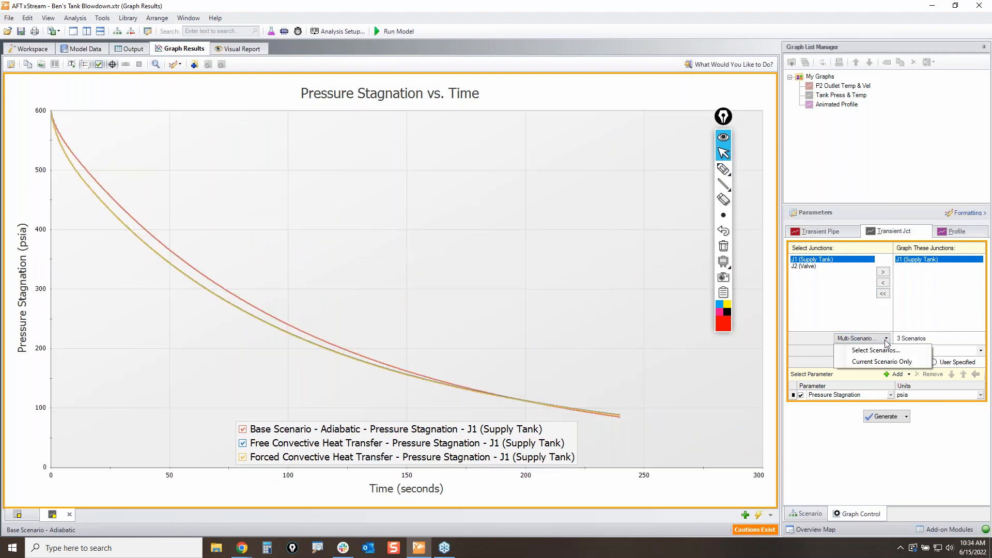
pyautogui.click(881, 348)
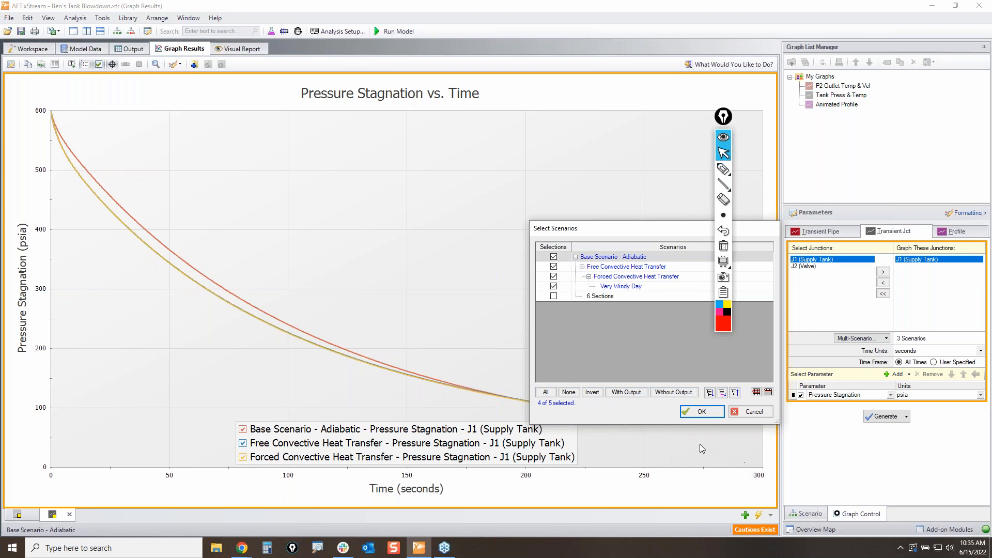
pyautogui.click(699, 412)
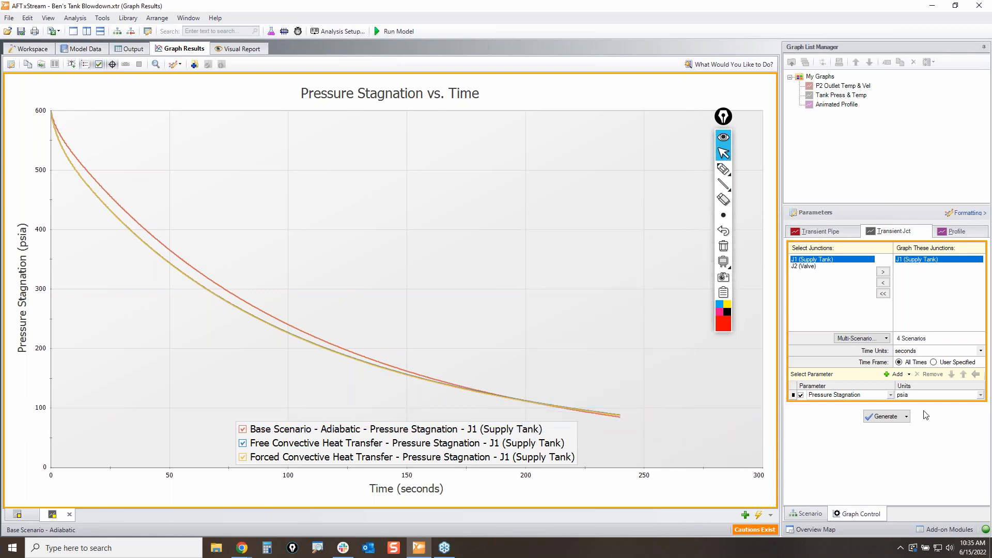
pyautogui.click(886, 418)
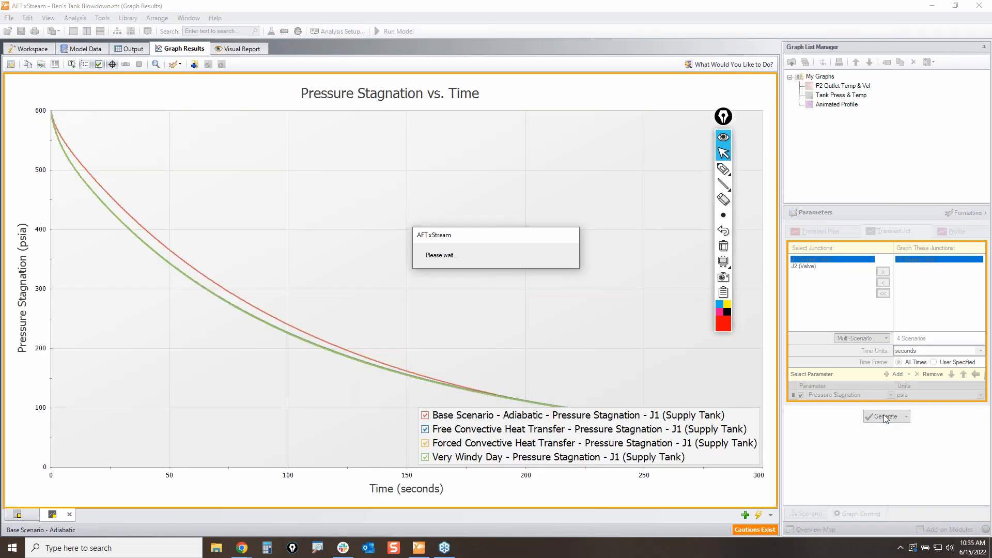
# Compare the Free, Forced and Very Windy Day pressure curves up close, circling their legend checkboxes temporarily in red, and restore the full graph
pyautogui.moveTo(287, 328)
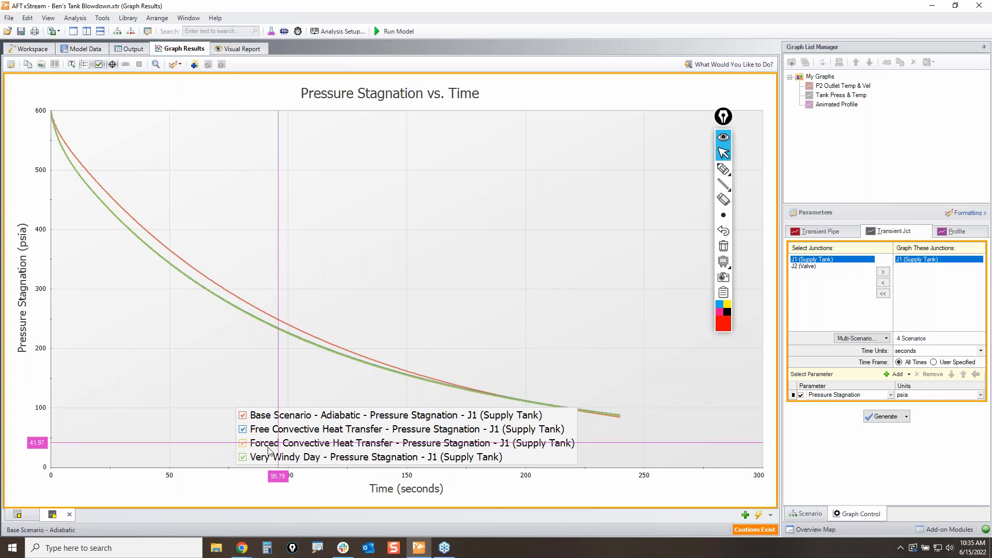
pyautogui.moveTo(265, 370)
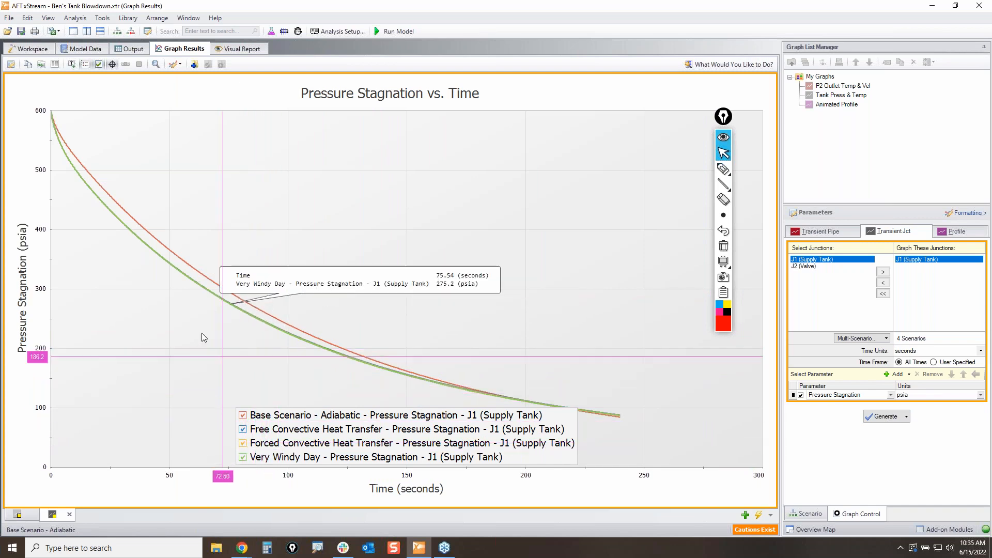
pyautogui.scroll(5, 207, 274)
pyautogui.scroll(3, 261, 261)
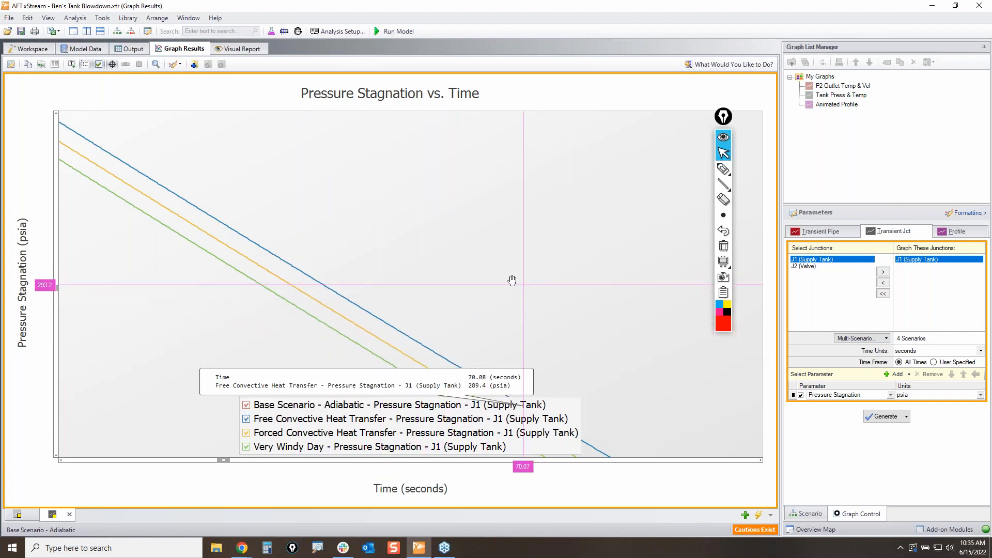
pyautogui.click(723, 169)
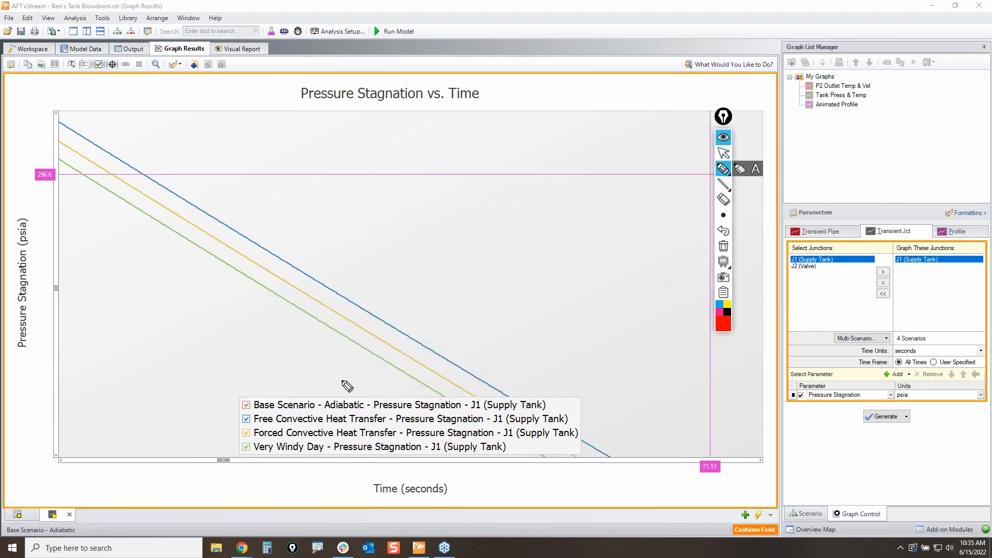
pyautogui.moveTo(243, 414); pyautogui.dragTo(235, 426)
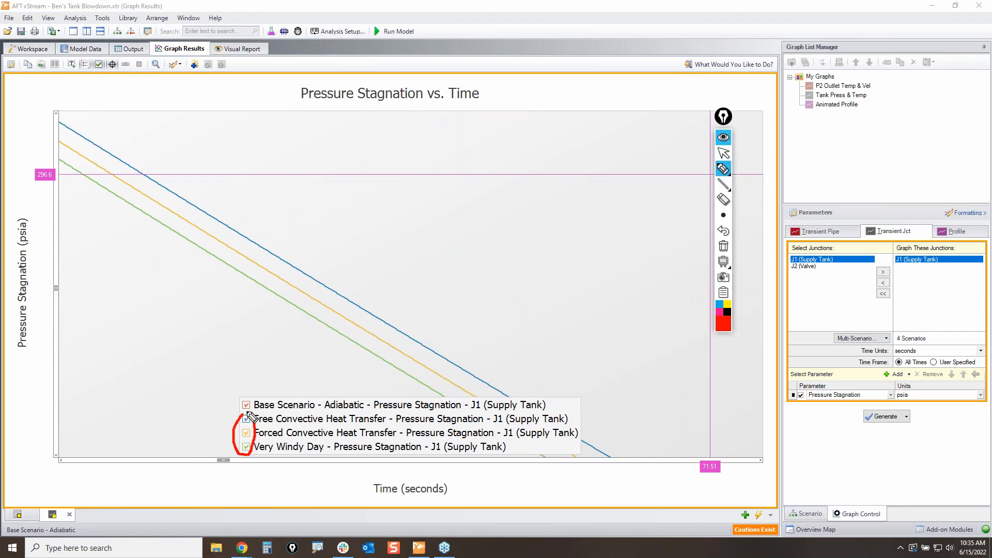
pyautogui.click(723, 247)
pyautogui.click(723, 153)
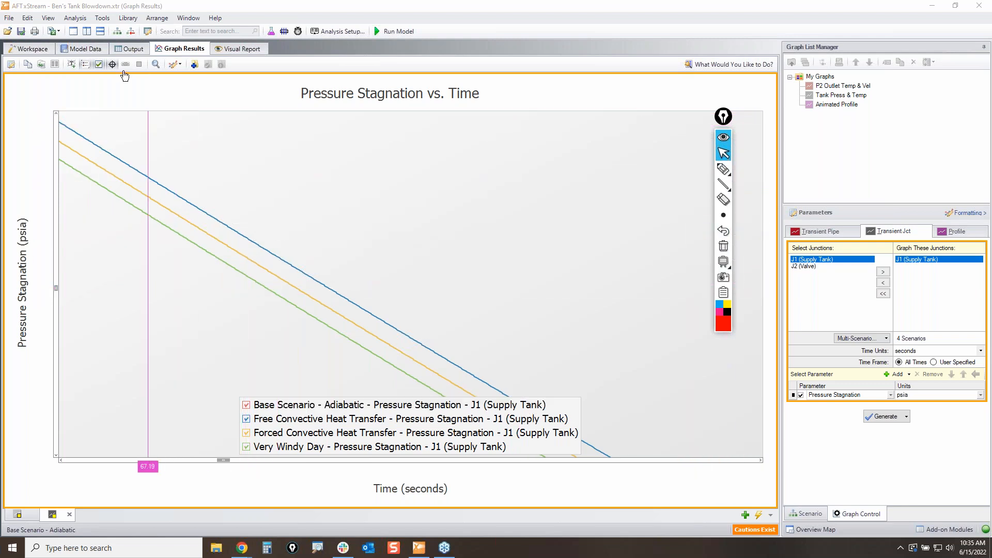
pyautogui.click(158, 64)
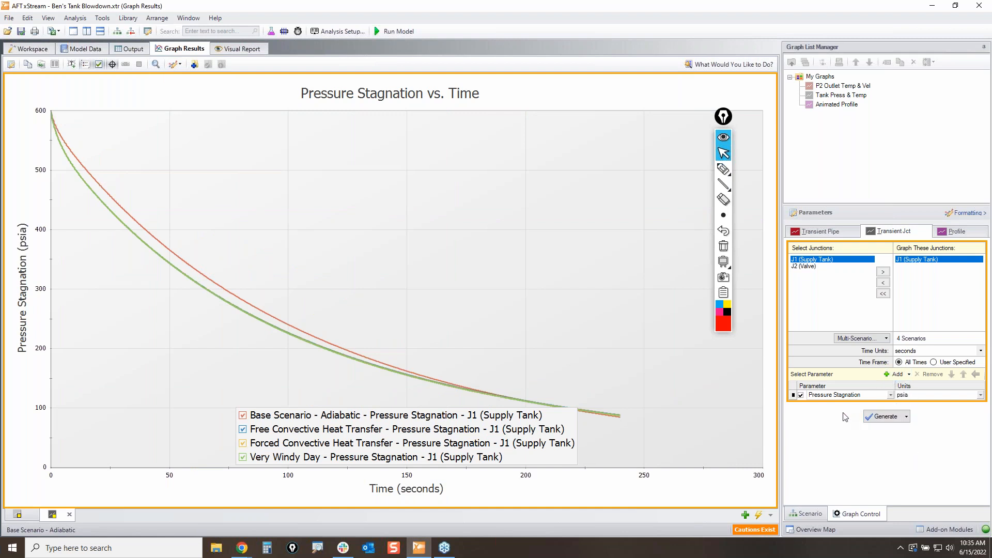
# Add Mass in Tank as a second graph parameter for the supply tank and generate the stacked graphs
pyautogui.click(898, 376)
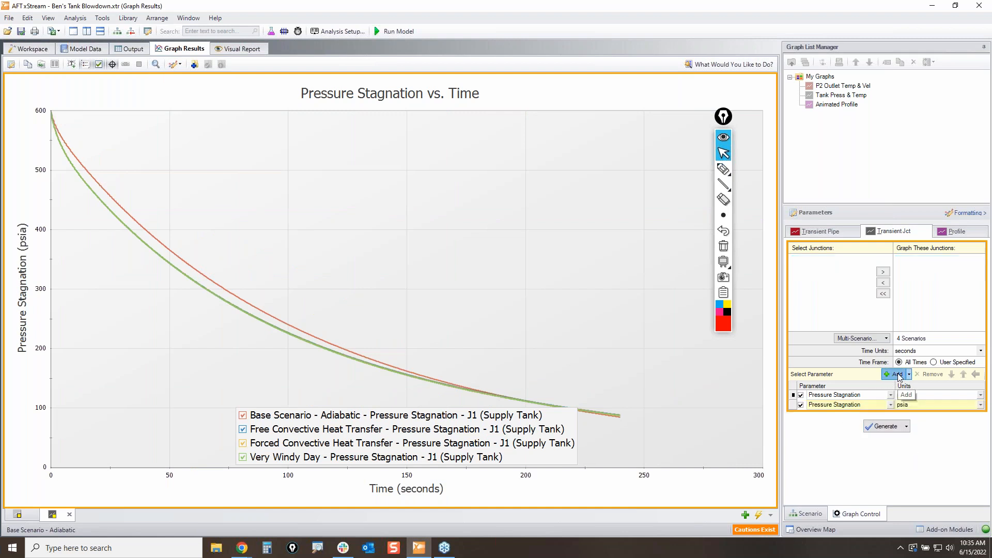
pyautogui.click(890, 405)
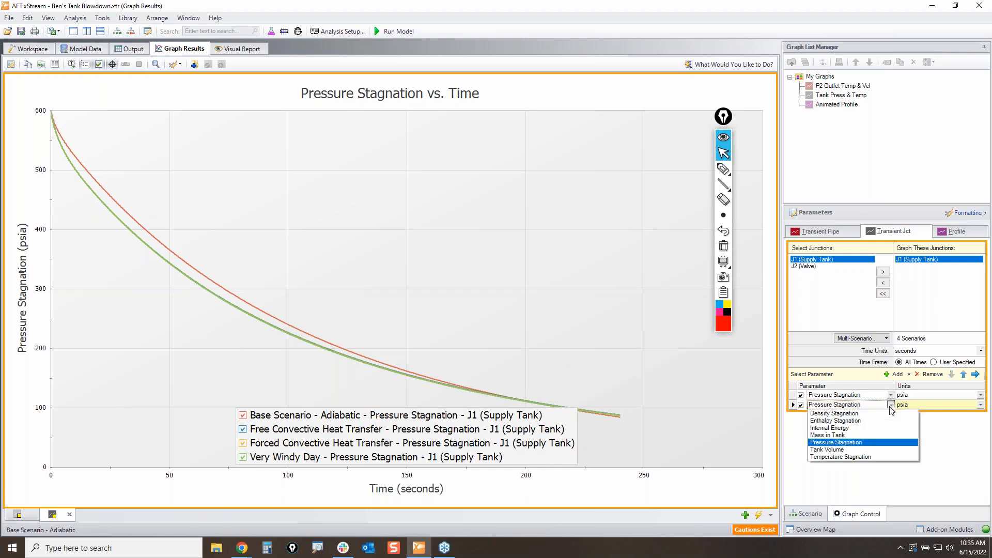
pyautogui.click(827, 435)
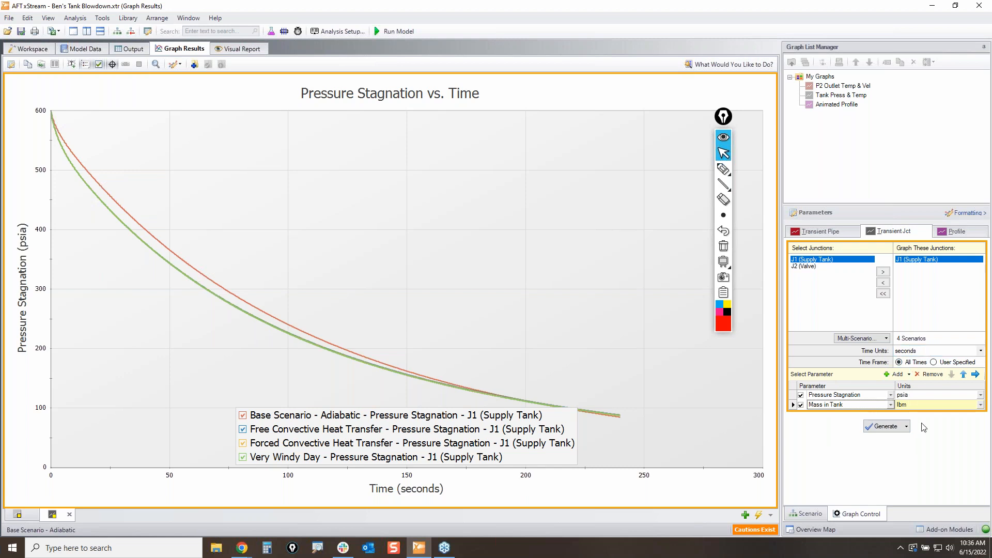
pyautogui.click(885, 429)
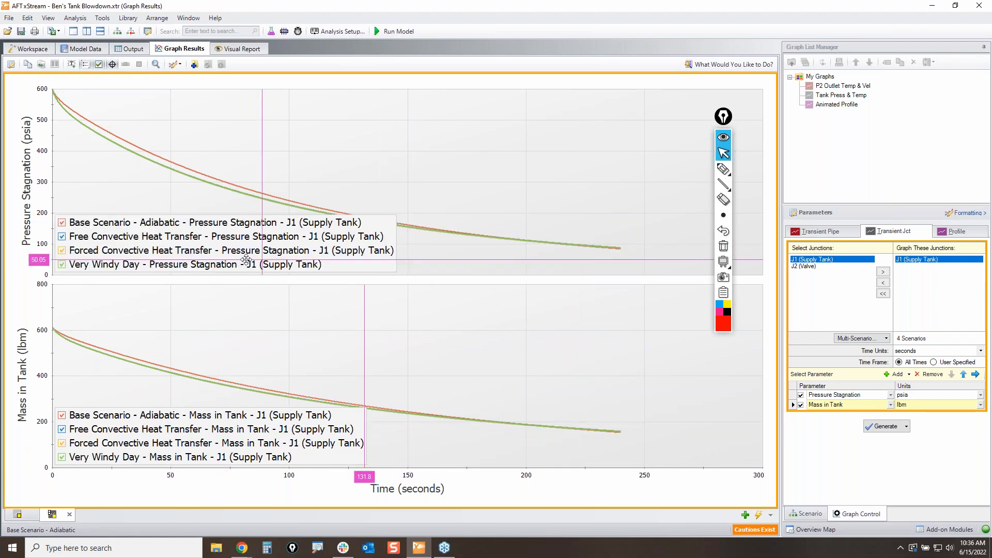
# Set the time axis of the stacked pressure and mass graphs to a maximum of 240 with major intervals of 10
pyautogui.moveTo(361, 306)
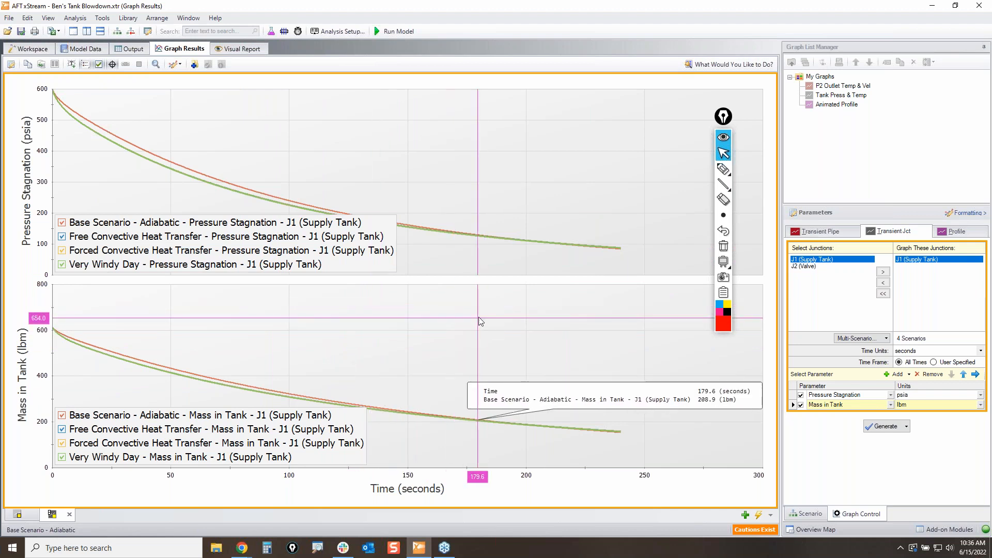
pyautogui.click(524, 480)
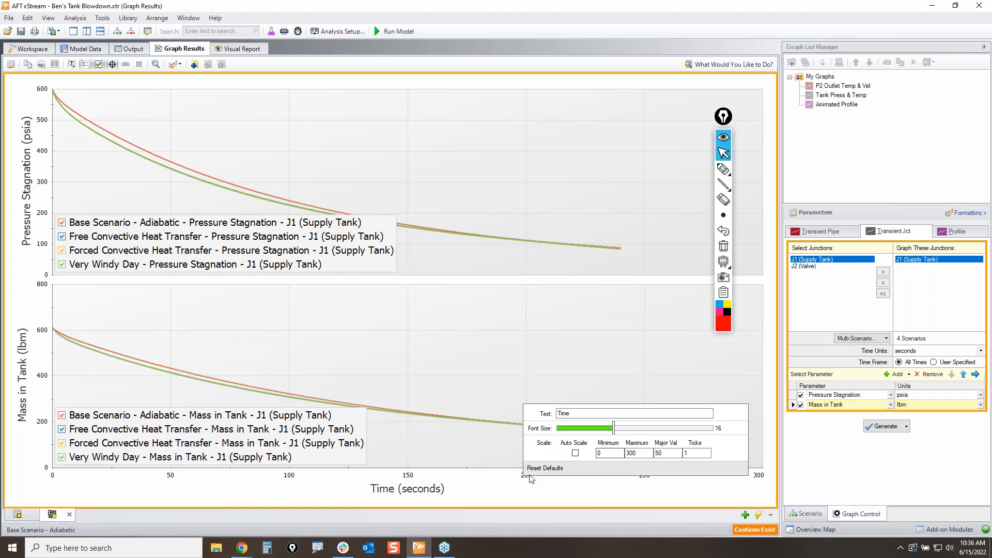
pyautogui.doubleClick(636, 454)
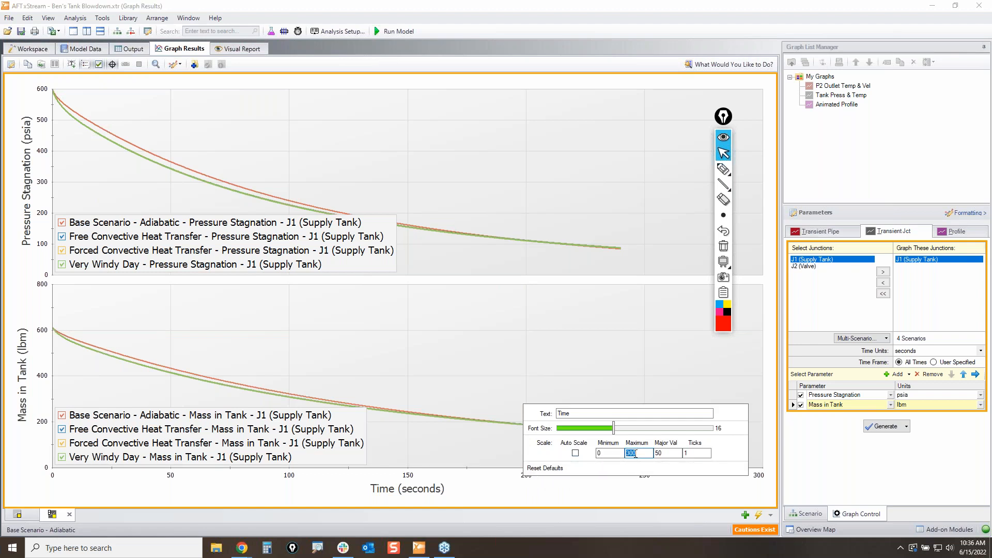
pyautogui.write('24010')
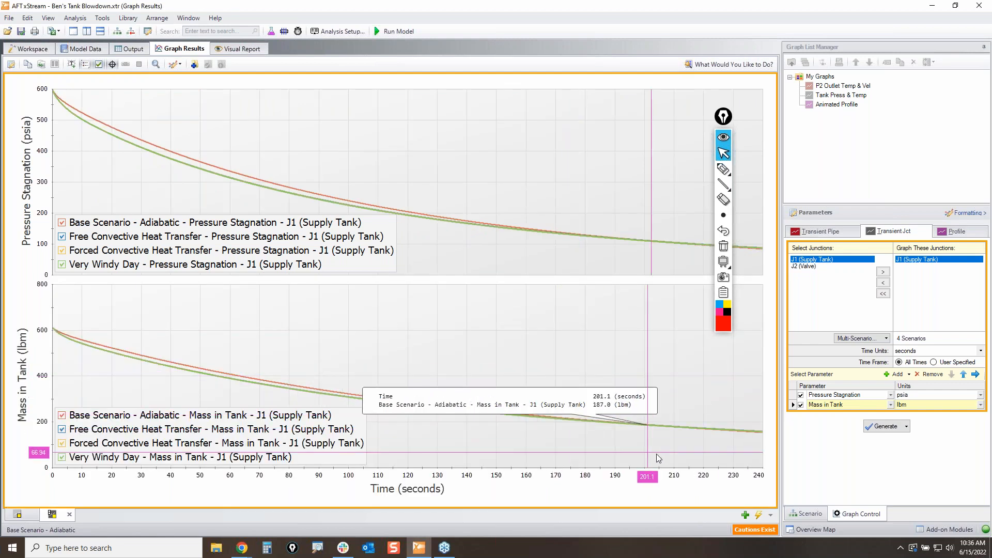
# Compare the Mass in Tank curves up close, hiding and reshowing the three convective scenarios, and restore the full graphs
pyautogui.moveTo(193, 404)
pyautogui.scroll(5, 194, 403)
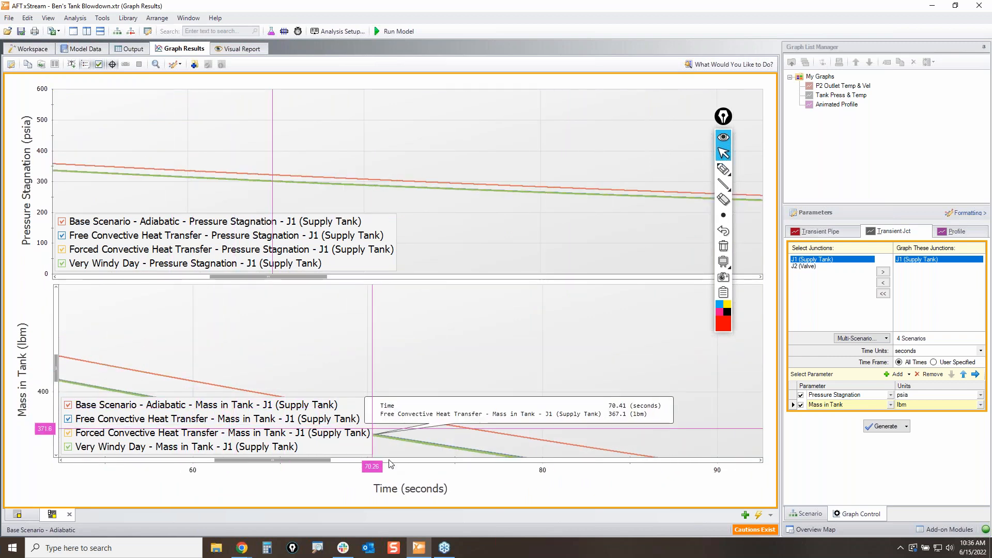
pyautogui.moveTo(540, 293); pyautogui.dragTo(179, 442)
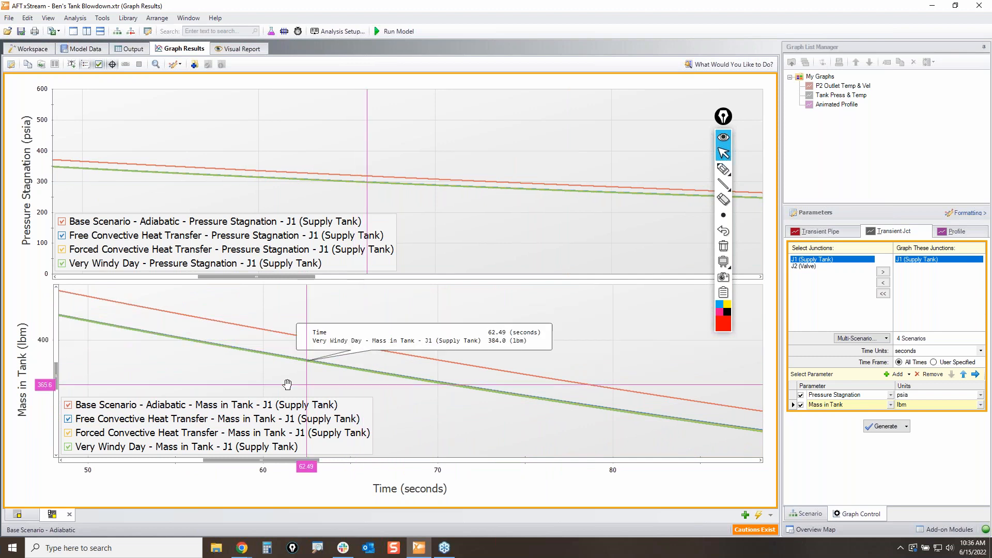
pyautogui.click(68, 419)
pyautogui.click(68, 432)
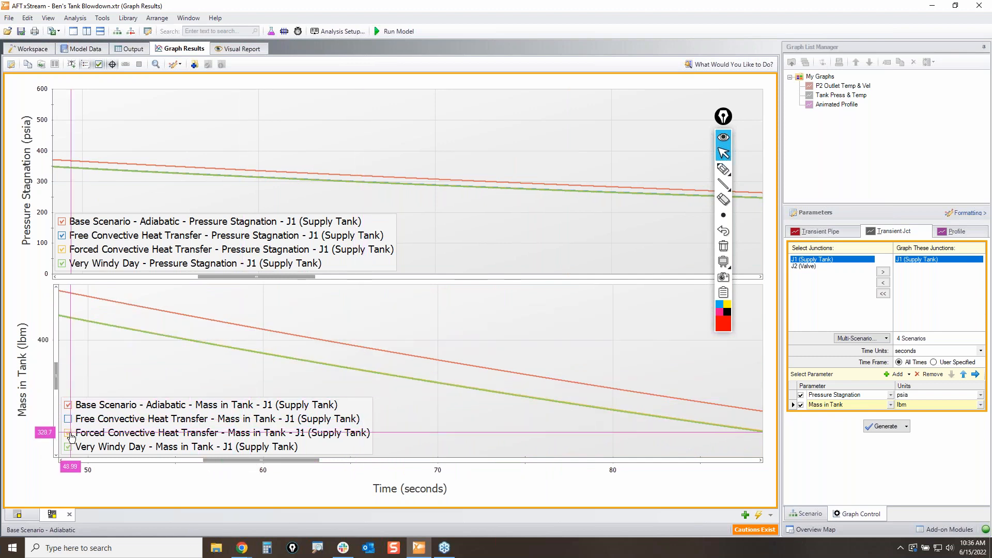
pyautogui.click(69, 447)
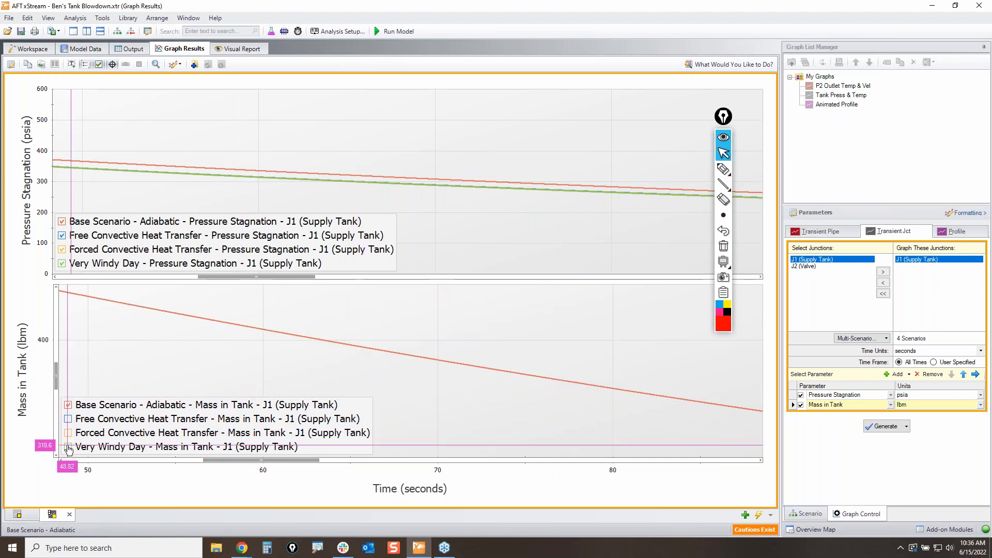
pyautogui.click(69, 447)
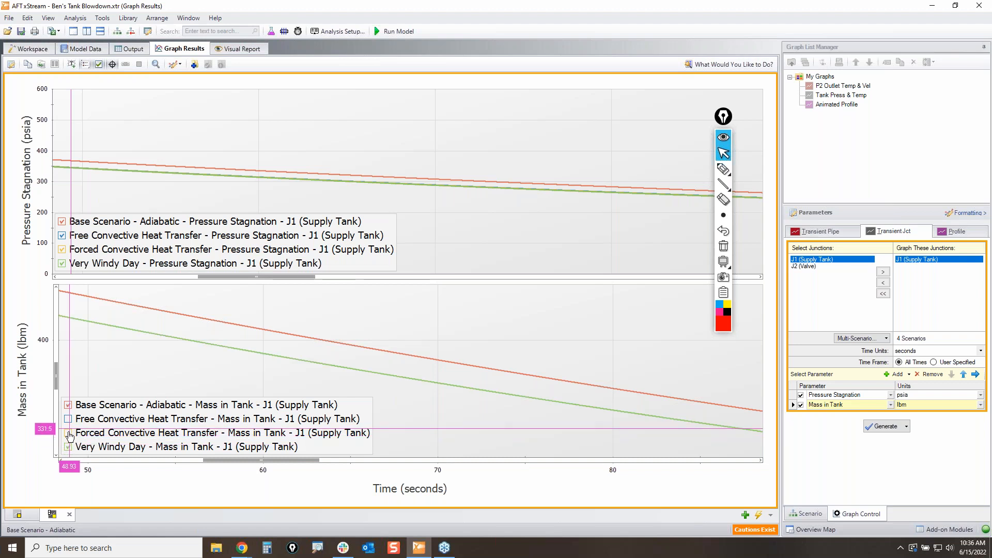
pyautogui.click(67, 432)
pyautogui.click(67, 419)
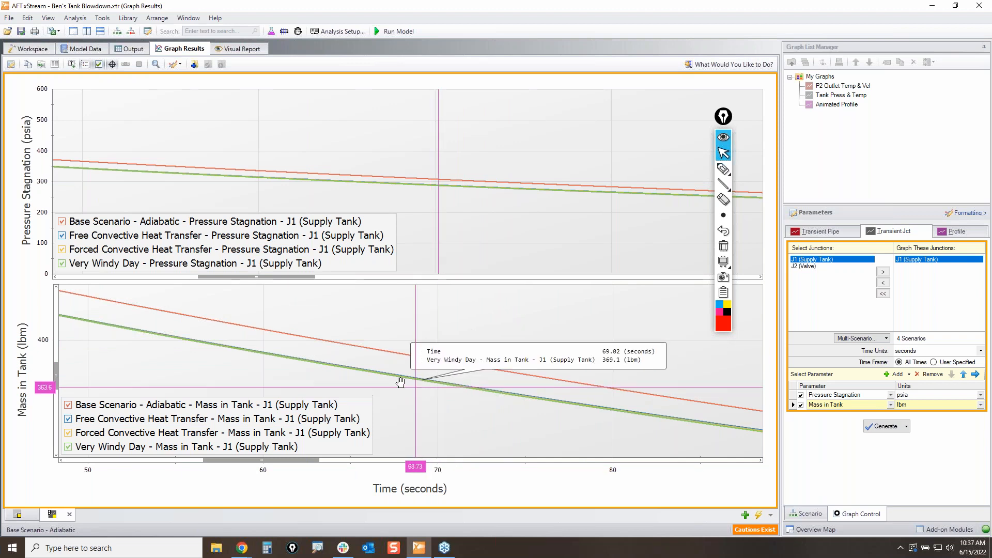
pyautogui.click(156, 64)
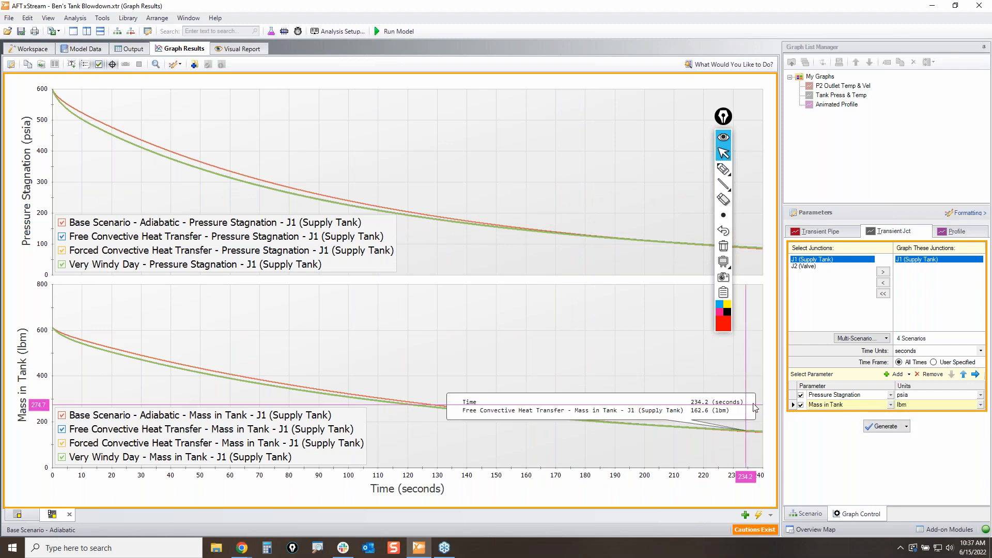
# Remove the Mass in Tank parameter from the graph parameters
pyautogui.click(890, 404)
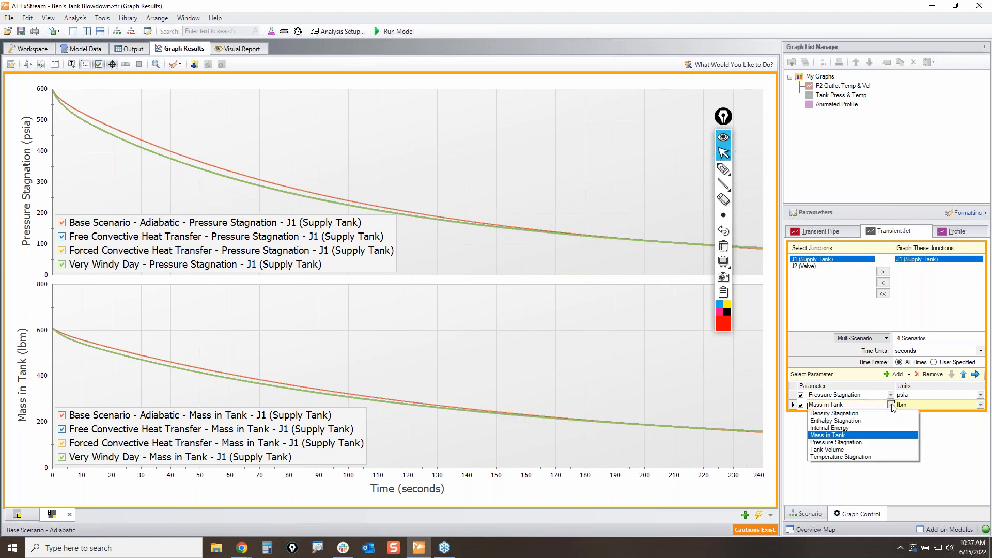
pyautogui.click(859, 422)
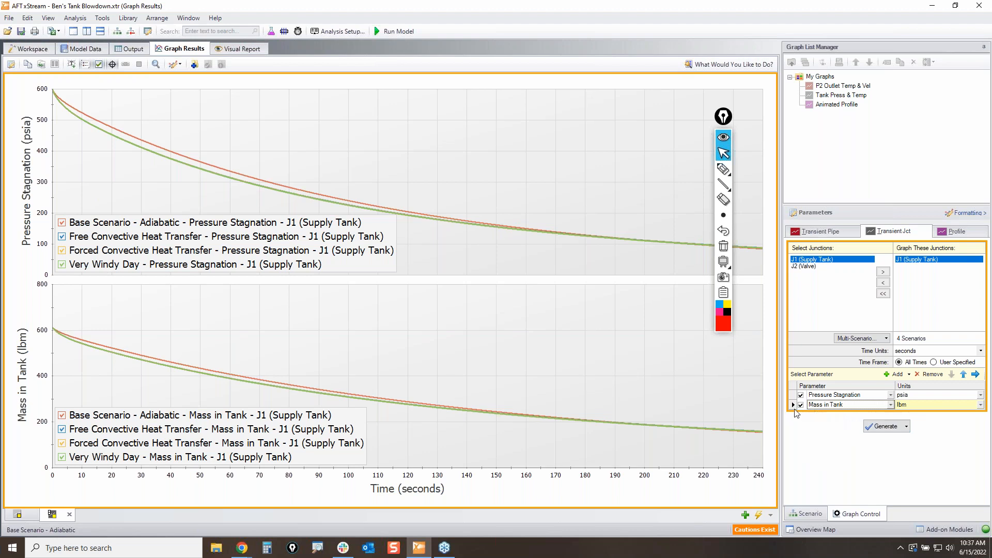
pyautogui.click(924, 376)
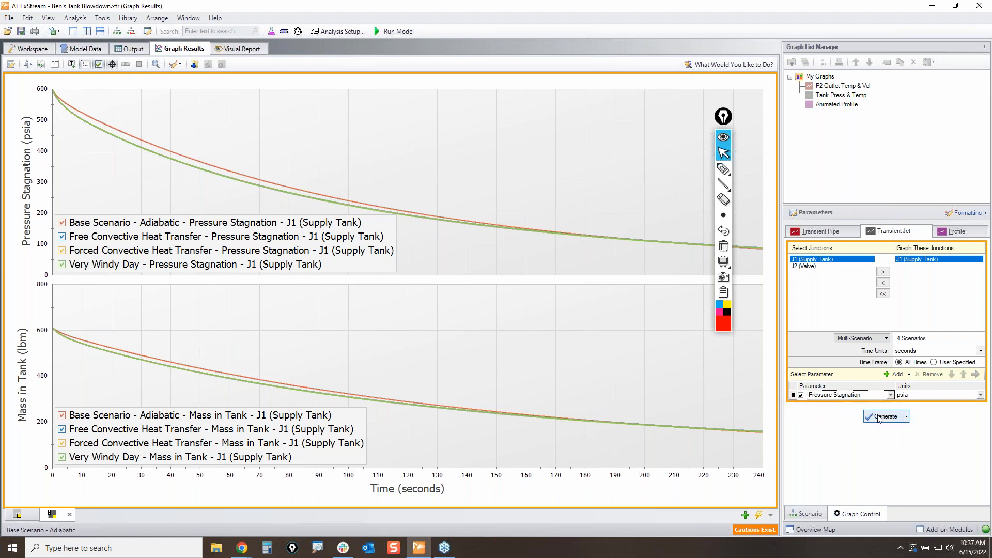
# Change the remaining graph parameter to Temperature Stagnation in deg. F and generate the graph for the four scenarios
pyautogui.click(891, 394)
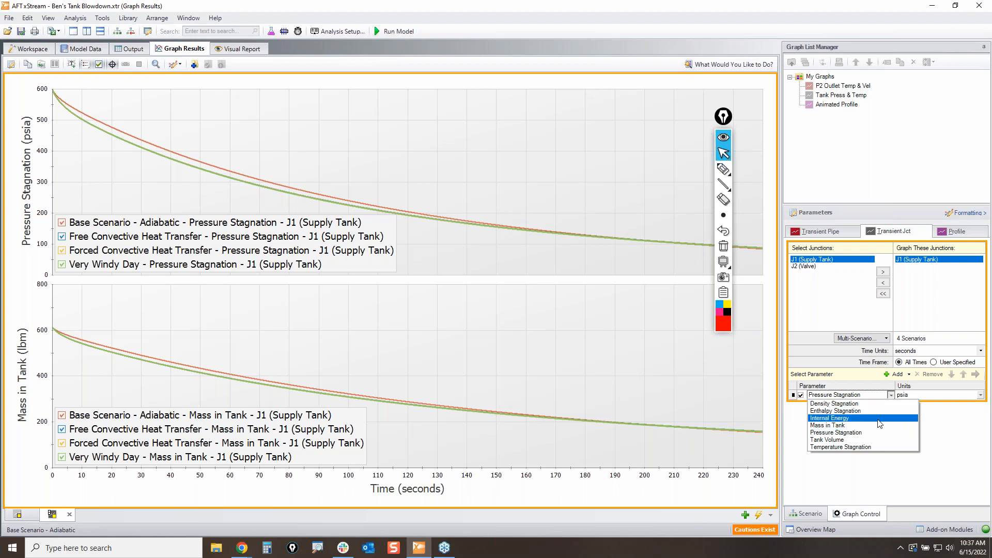
pyautogui.click(865, 447)
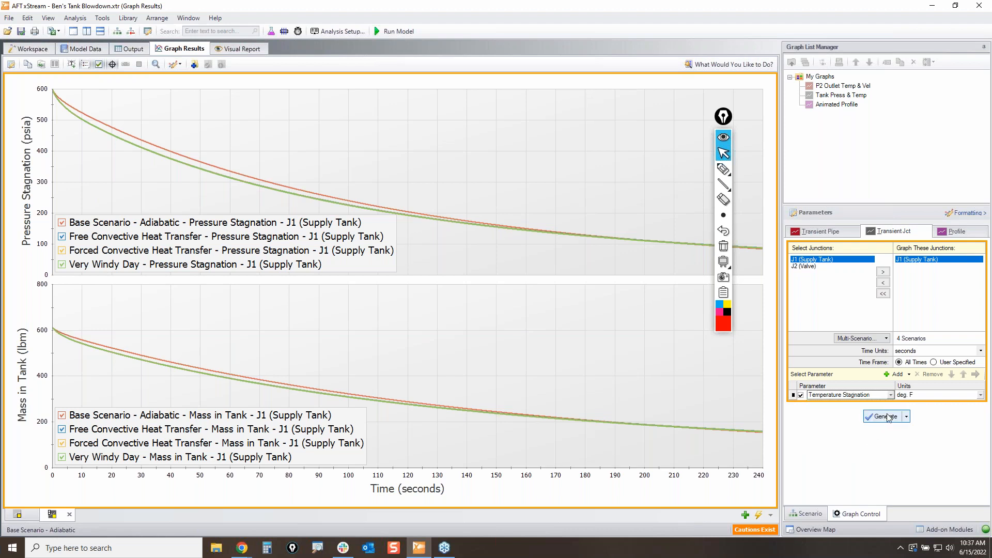
pyautogui.click(884, 416)
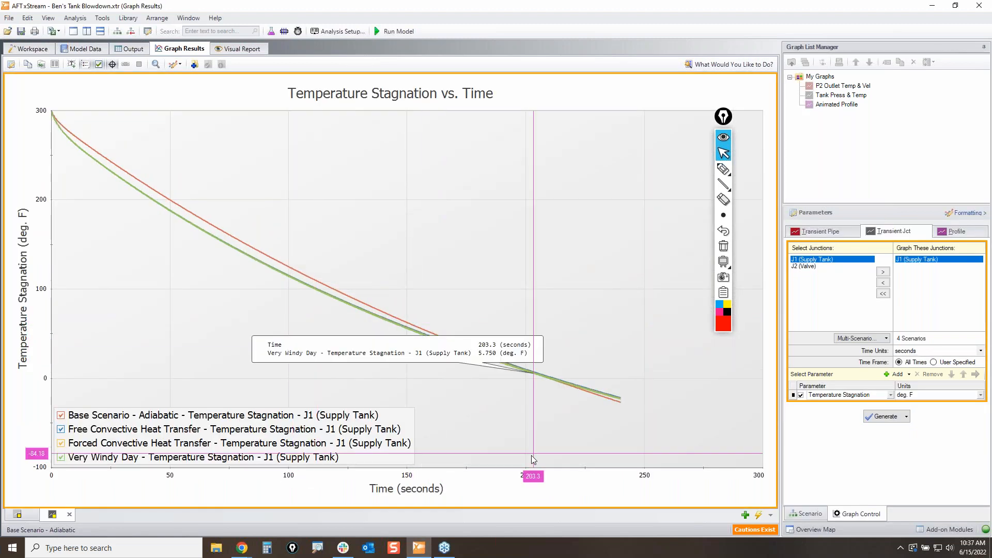
# Set the temperature graph's time axis maximum to 240 and its major interval to 10
pyautogui.click(526, 480)
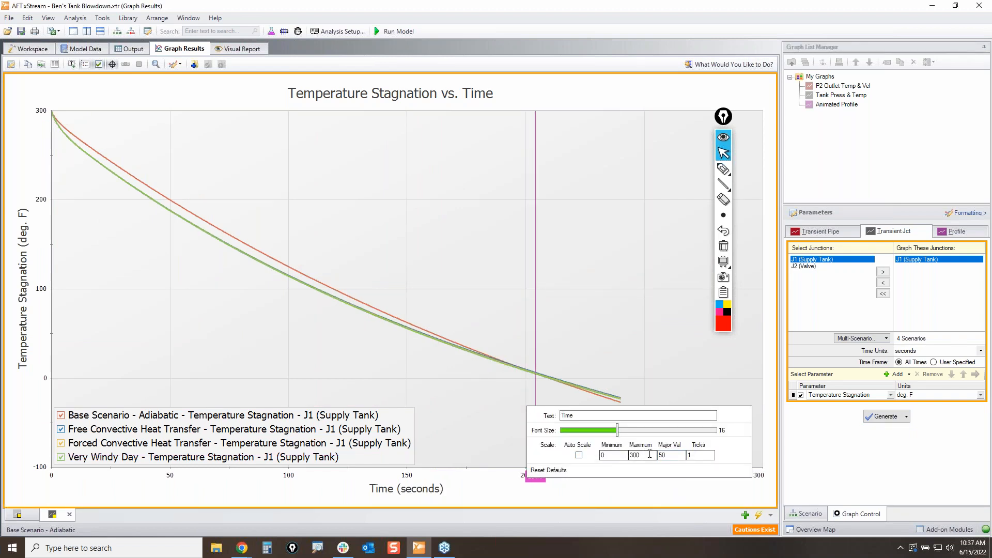
pyautogui.moveTo(650, 454); pyautogui.dragTo(614, 456)
pyautogui.write('240')
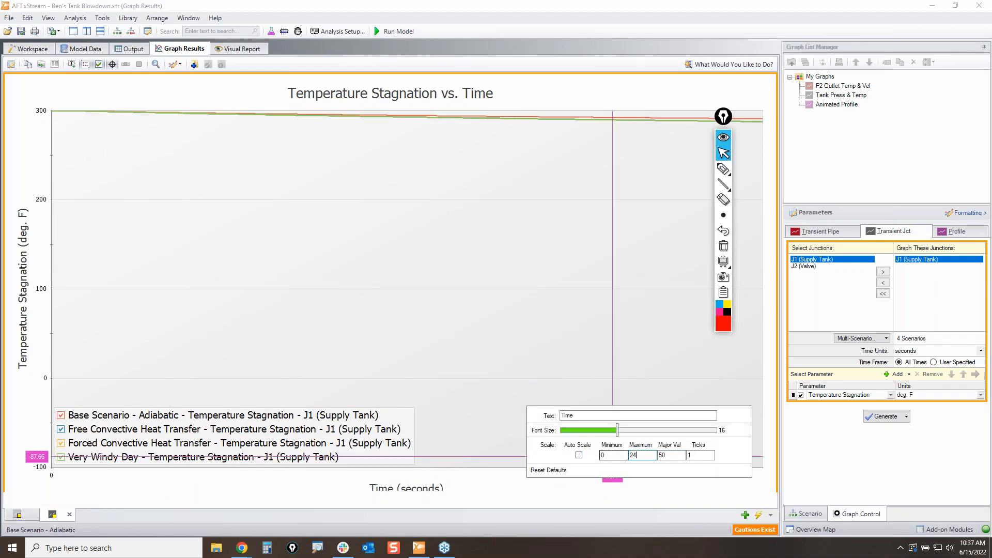
pyautogui.press('Tab')
pyautogui.write('10')
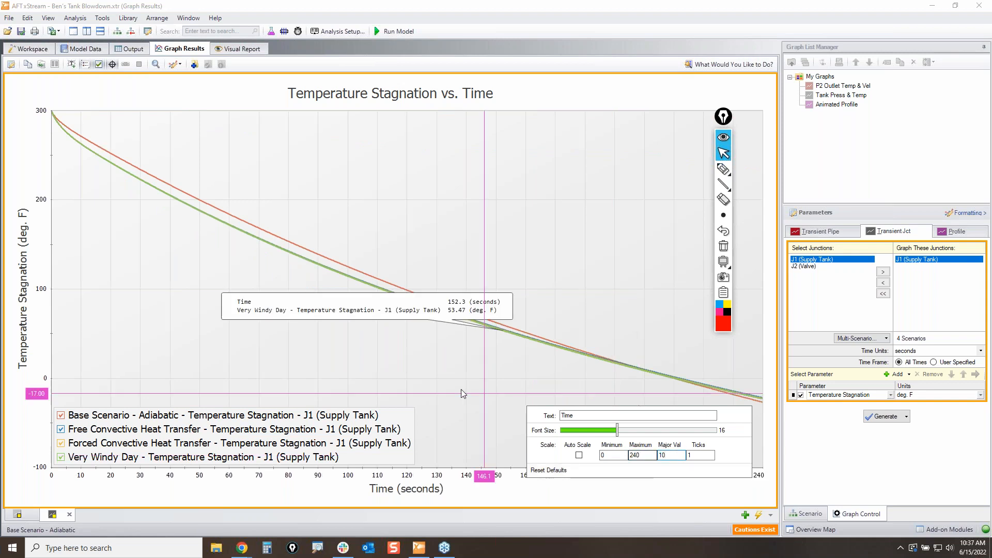
# Examine the four stagnation temperature curves up close, from their crossing near 200 seconds through to 240 seconds
pyautogui.press('Return')
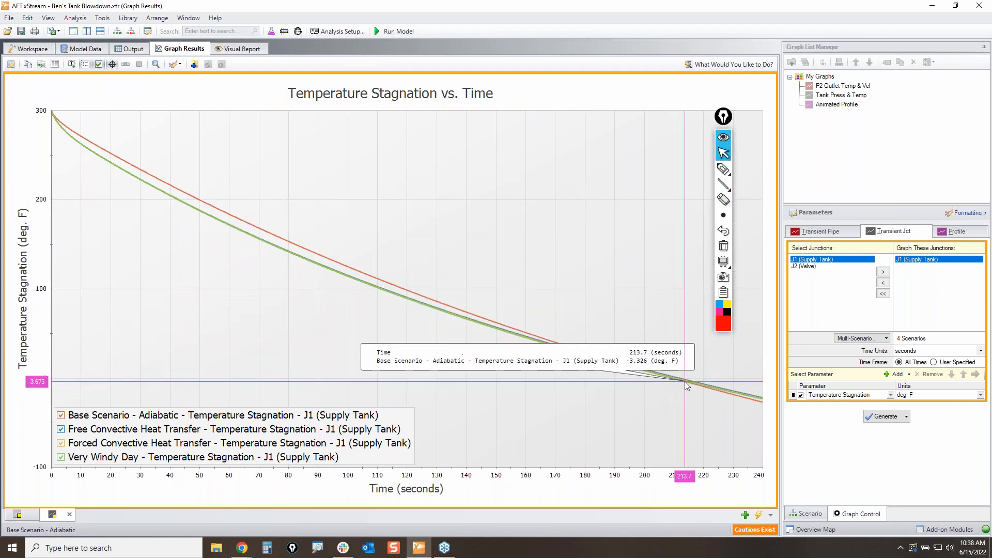
pyautogui.scroll(5, 674, 377)
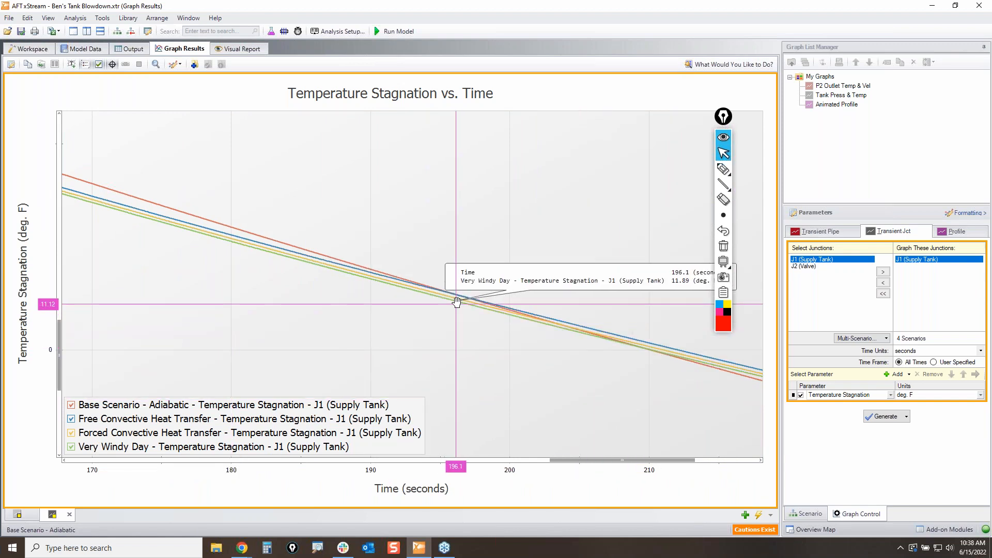
pyautogui.scroll(3, 475, 309)
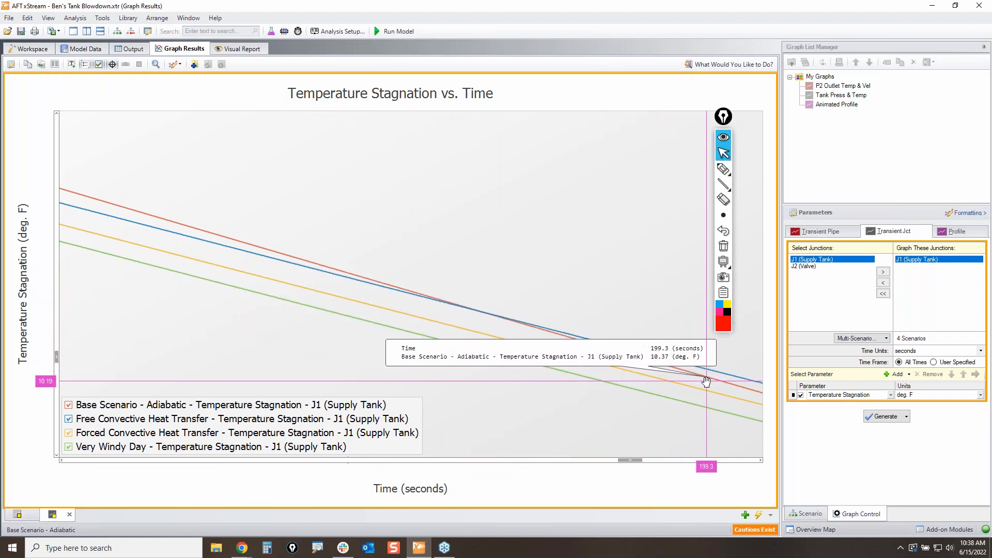
pyautogui.moveTo(713, 374); pyautogui.dragTo(568, 401)
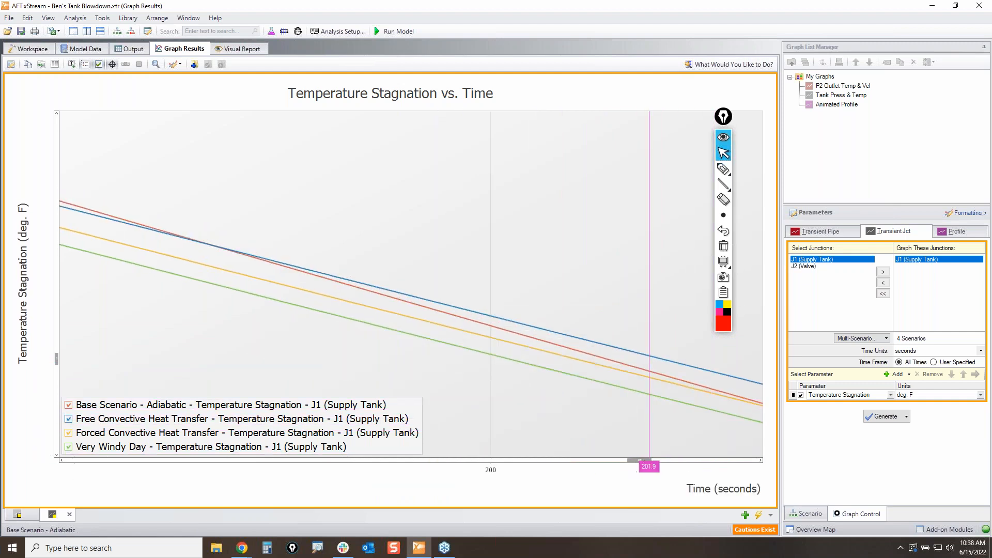
pyautogui.moveTo(646, 464); pyautogui.dragTo(686, 460)
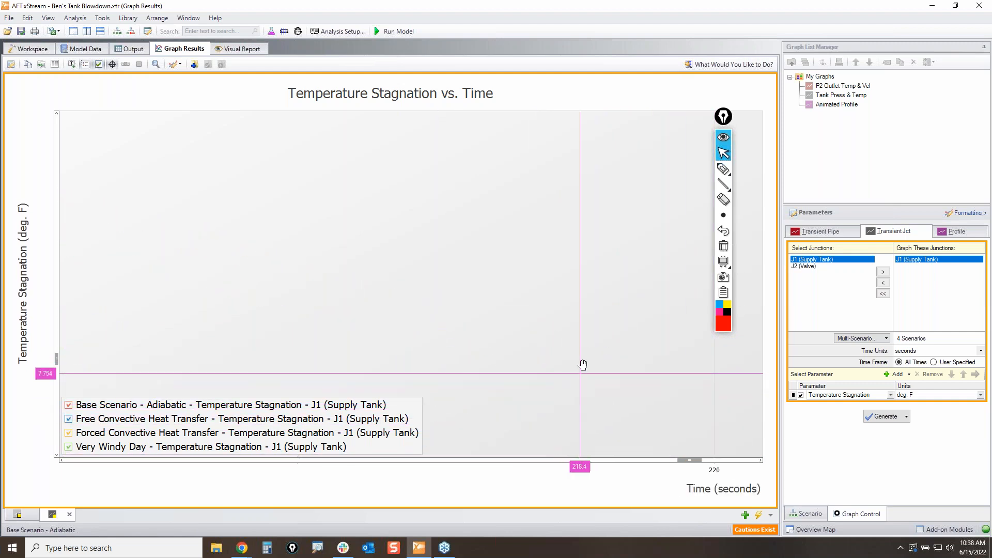
pyautogui.moveTo(570, 389); pyautogui.dragTo(567, 211)
pyautogui.moveTo(585, 354); pyautogui.dragTo(527, 332)
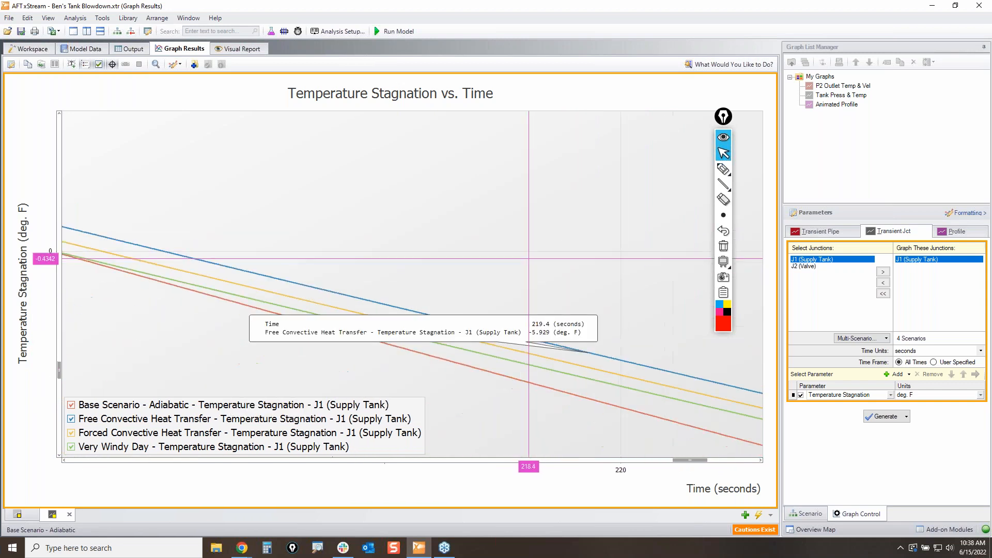
pyautogui.moveTo(644, 425); pyautogui.dragTo(281, 356)
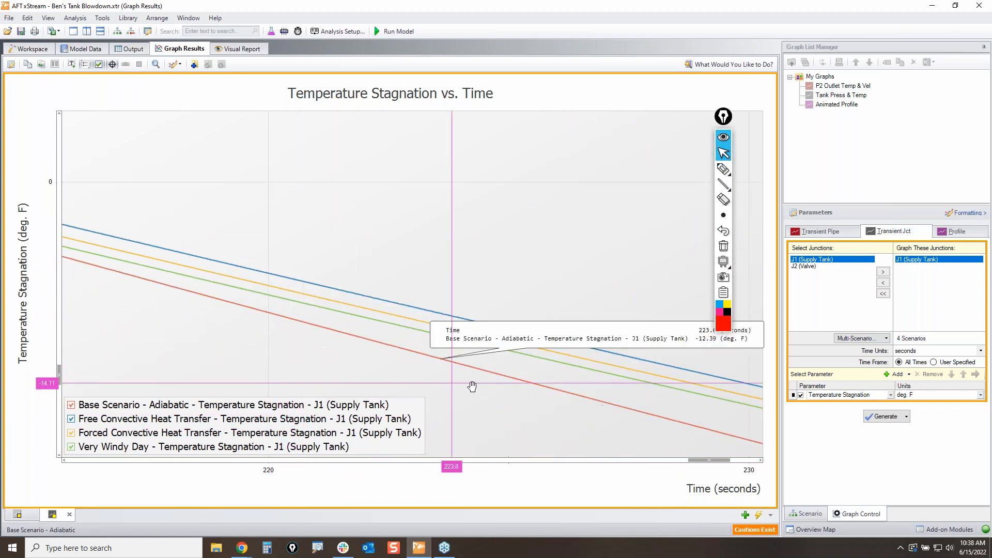
pyautogui.moveTo(623, 408); pyautogui.dragTo(233, 308)
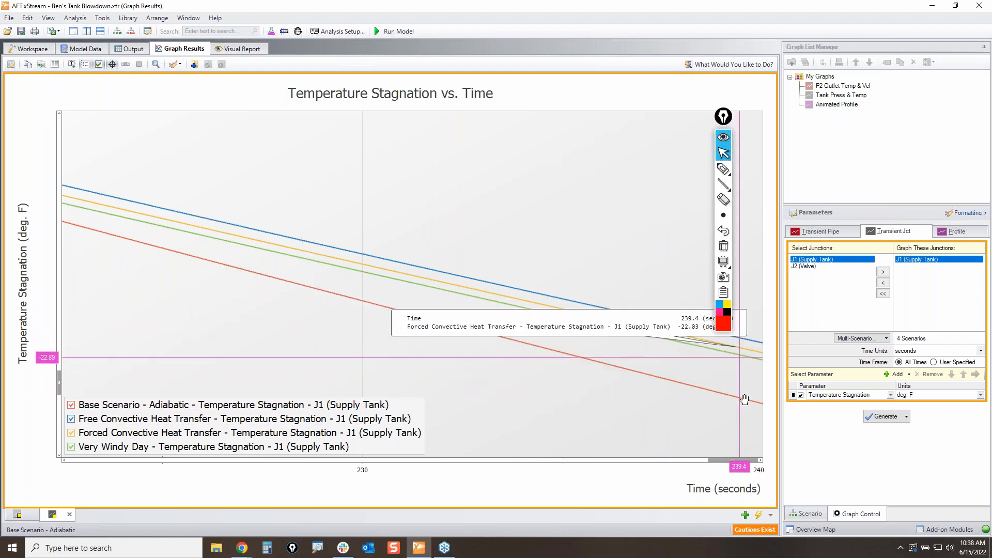
# Circle the curve endpoints at 240 seconds in red, then clear the markings and restore the full temperature graph
pyautogui.click(723, 169)
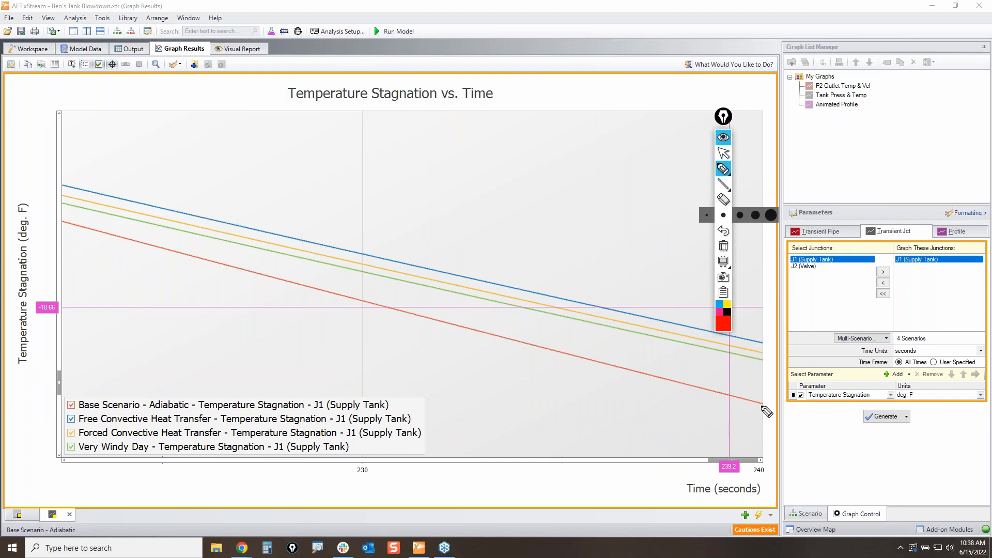
pyautogui.moveTo(763, 405); pyautogui.dragTo(764, 412)
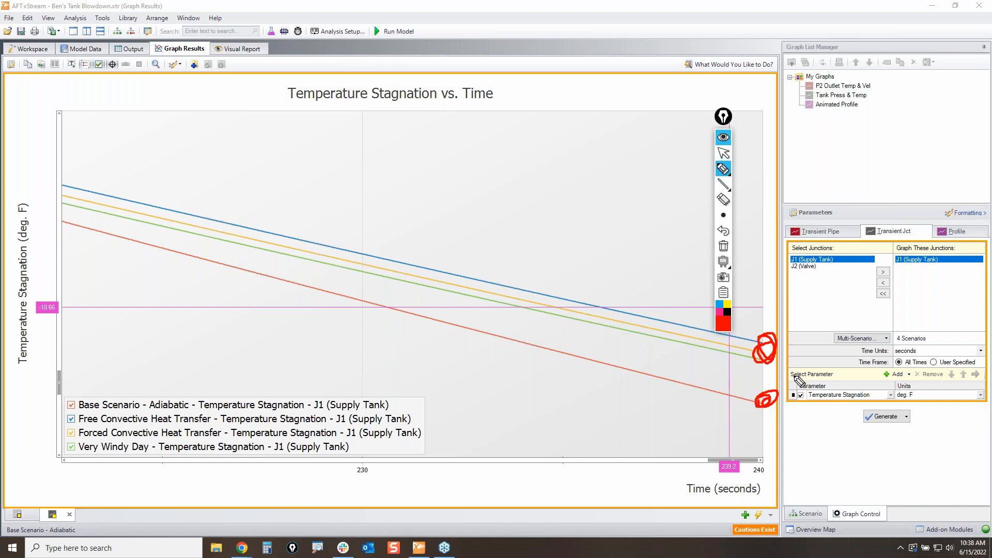
pyautogui.click(723, 248)
pyautogui.click(722, 155)
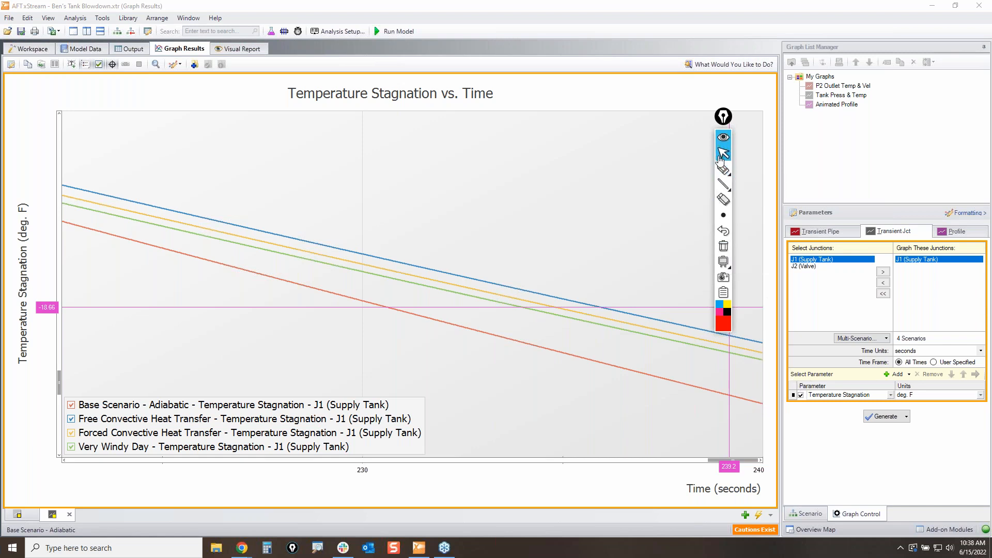
pyautogui.moveTo(133, 157)
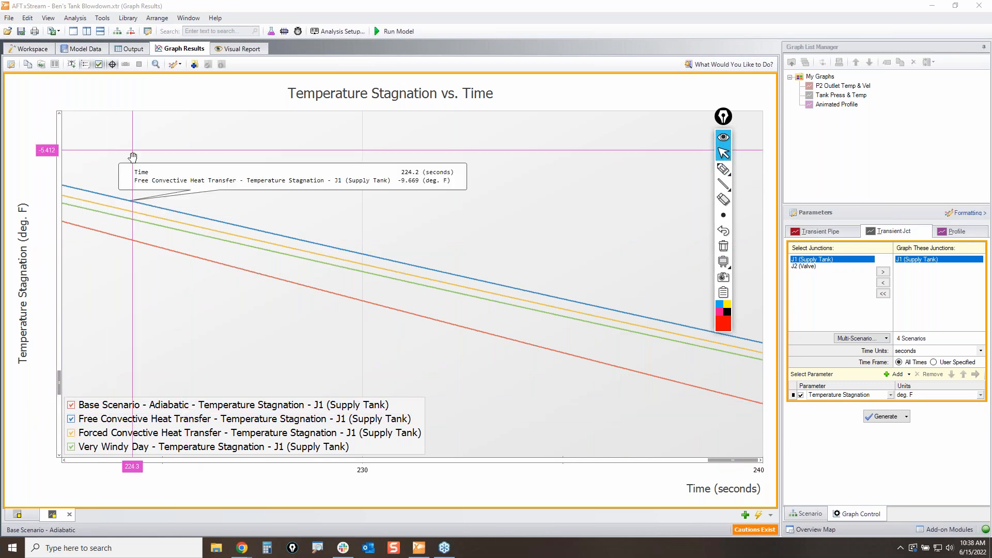
pyautogui.click(157, 65)
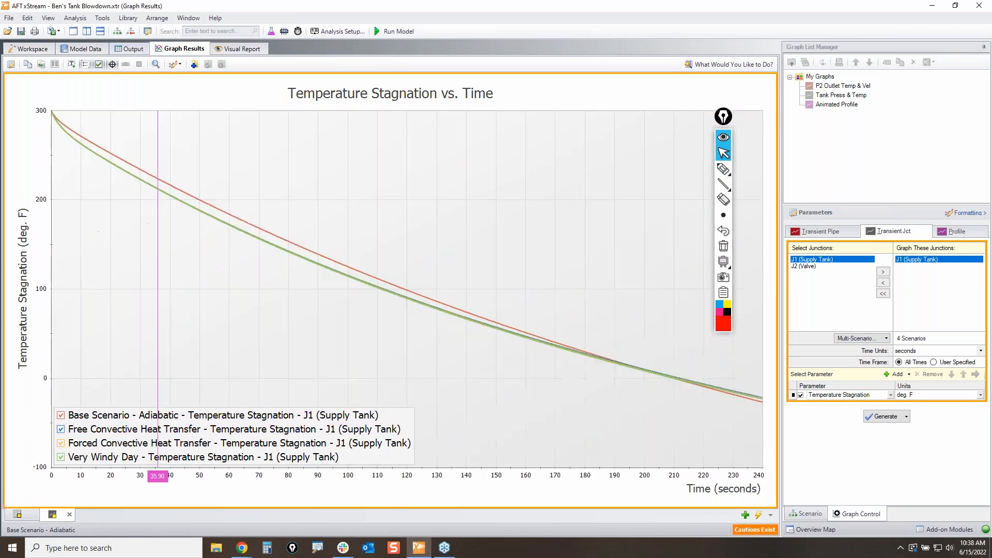
pyautogui.click(26, 49)
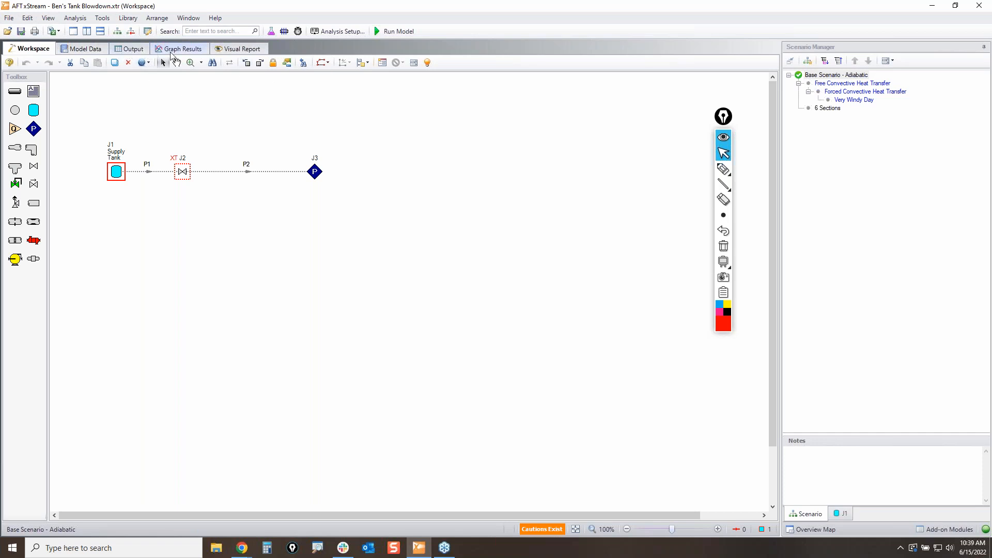
pyautogui.click(125, 51)
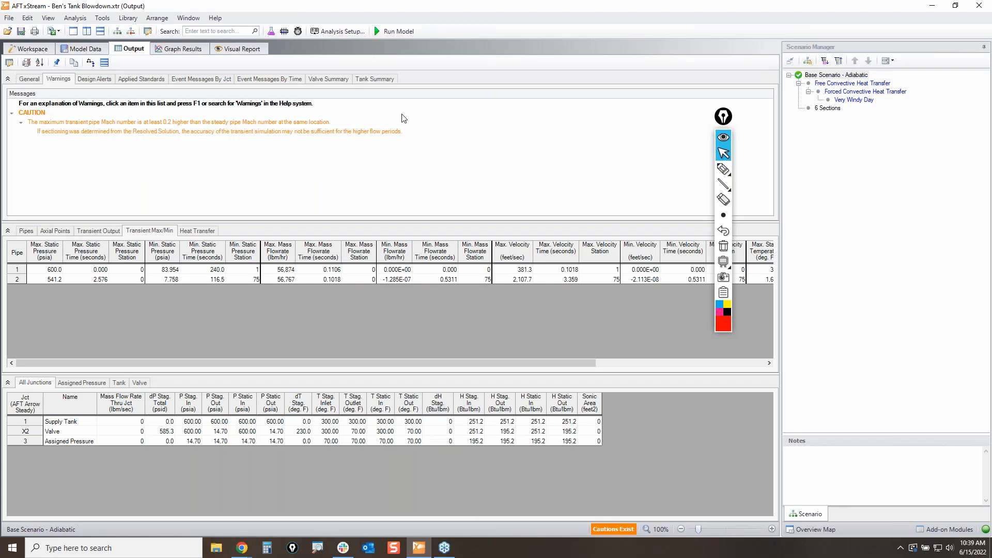
pyautogui.click(182, 50)
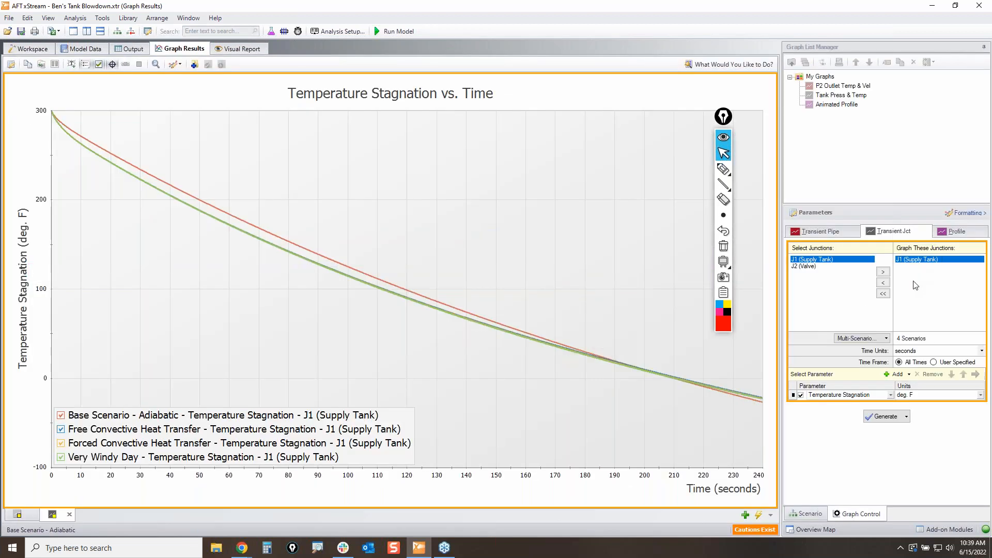
pyautogui.click(890, 395)
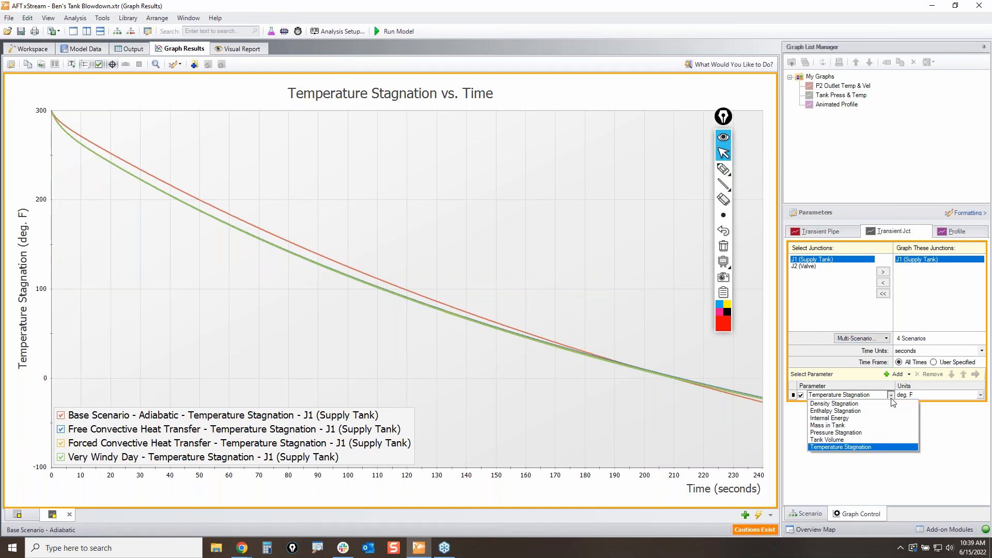
pyautogui.click(951, 459)
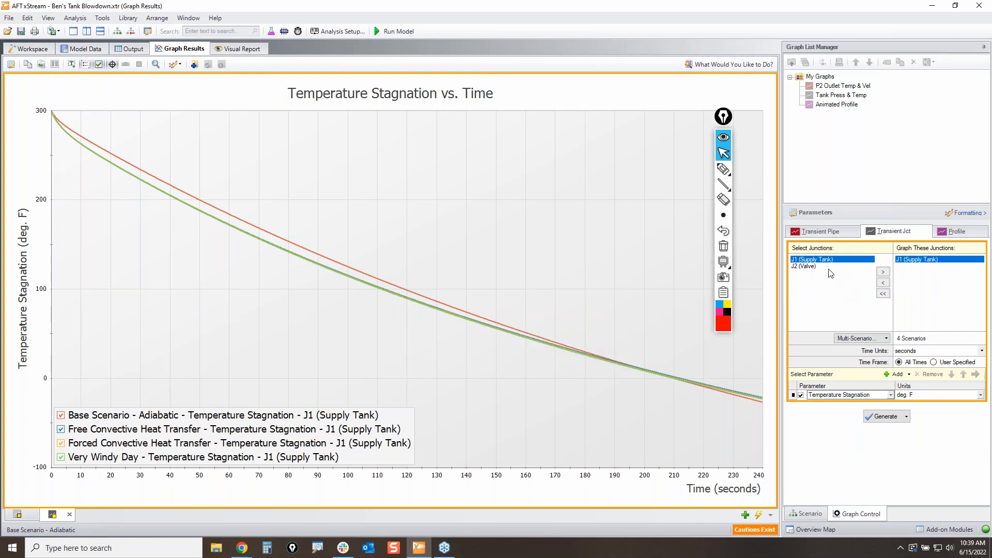
# Set up a profile graph of static pressure in psia for pipes 1 and 2, animated using output, without maximum and minimum curves
pyautogui.click(954, 233)
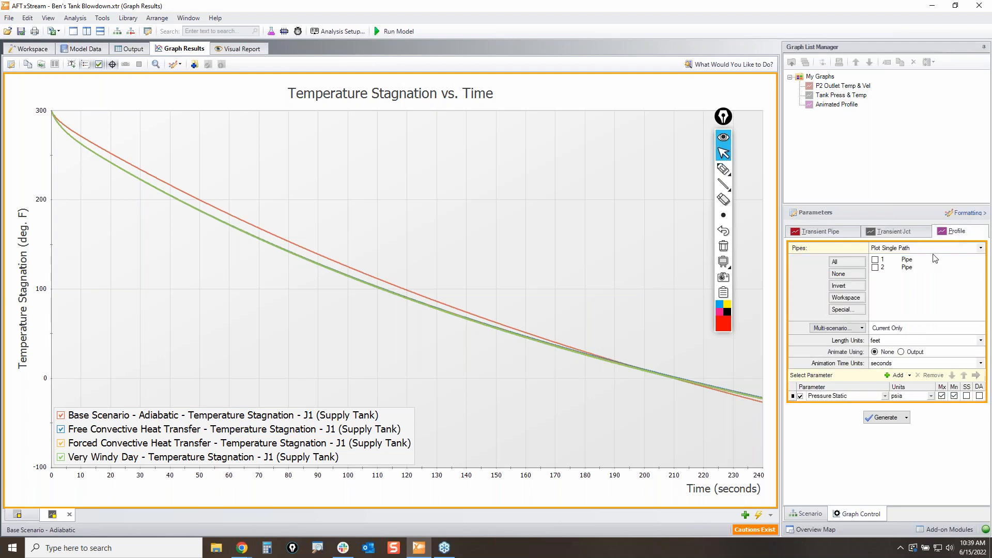
pyautogui.click(840, 262)
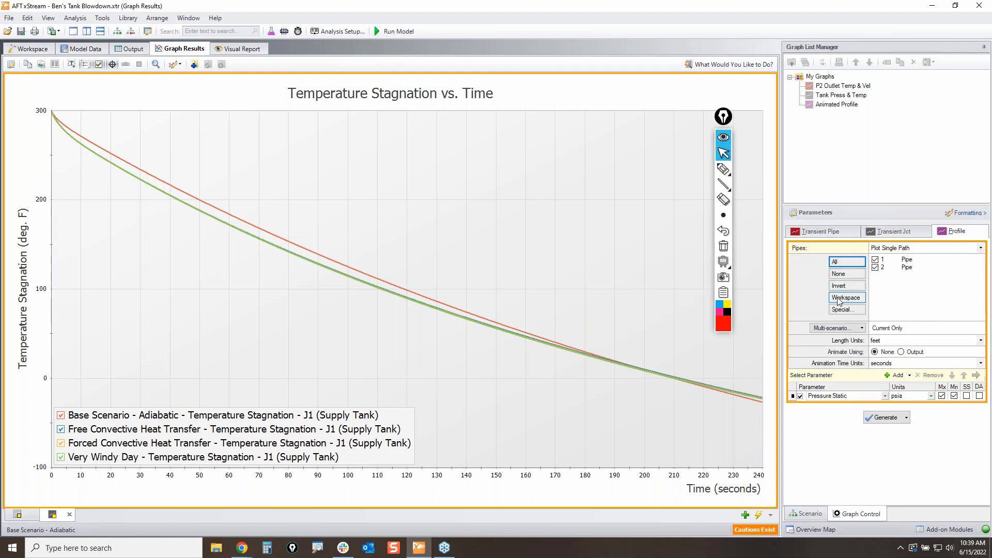
pyautogui.click(913, 353)
pyautogui.click(941, 397)
pyautogui.click(953, 396)
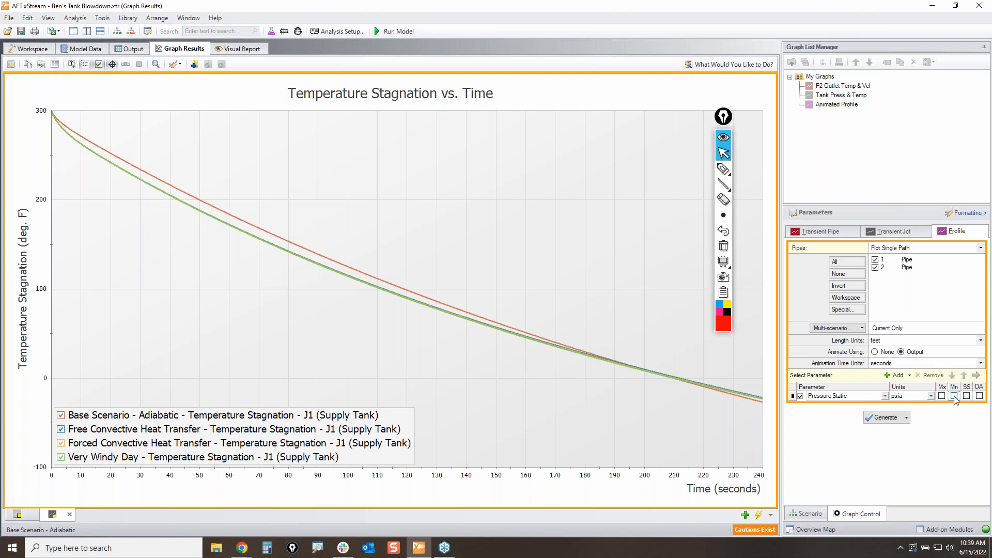
# Include the adiabatic, free convective, forced convective and Very Windy Day scenarios in the profile and generate the graph
pyautogui.click(862, 328)
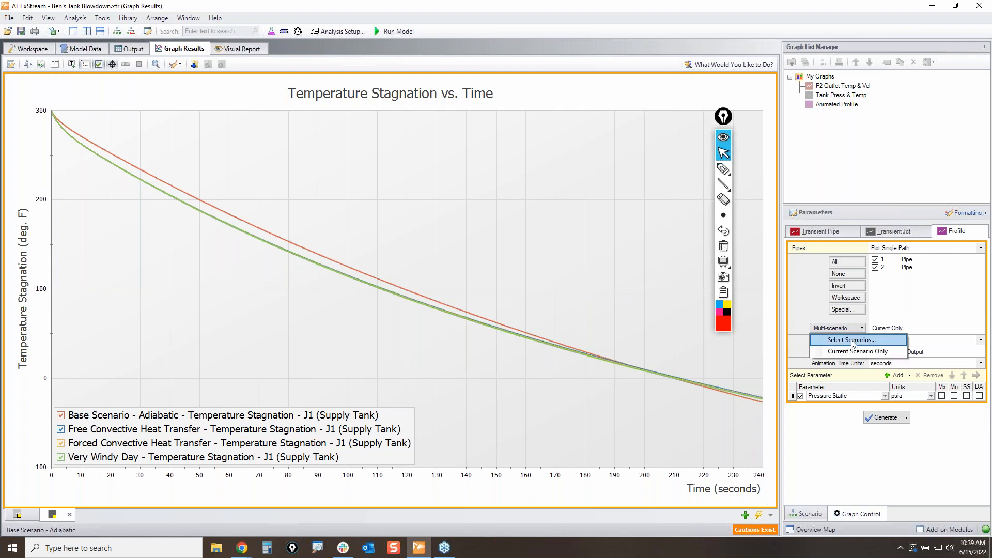
pyautogui.click(852, 340)
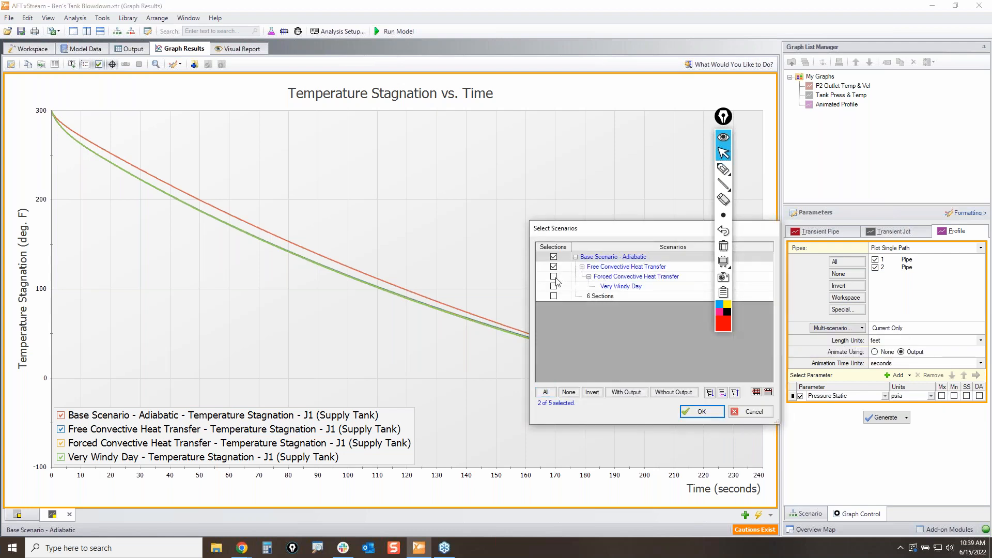
pyautogui.click(702, 412)
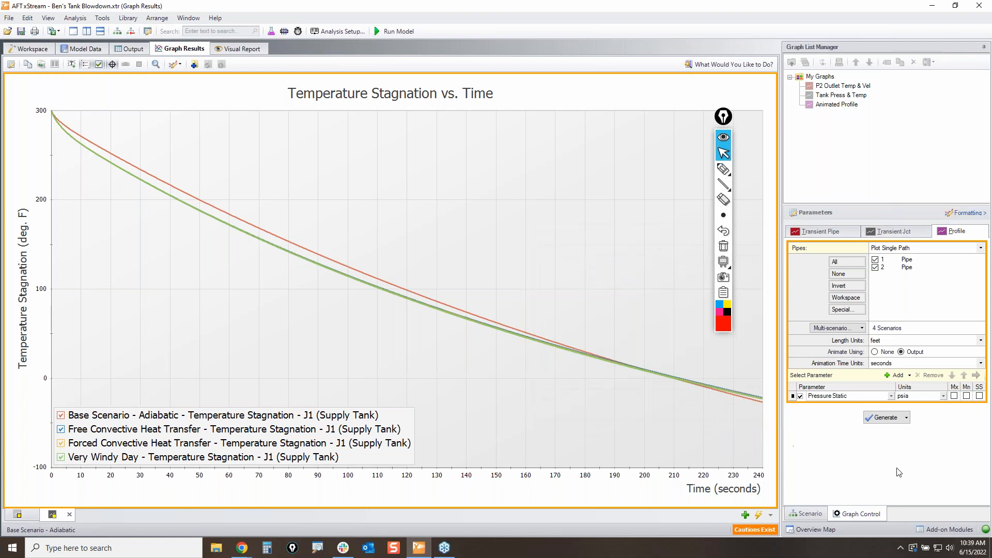
pyautogui.click(888, 418)
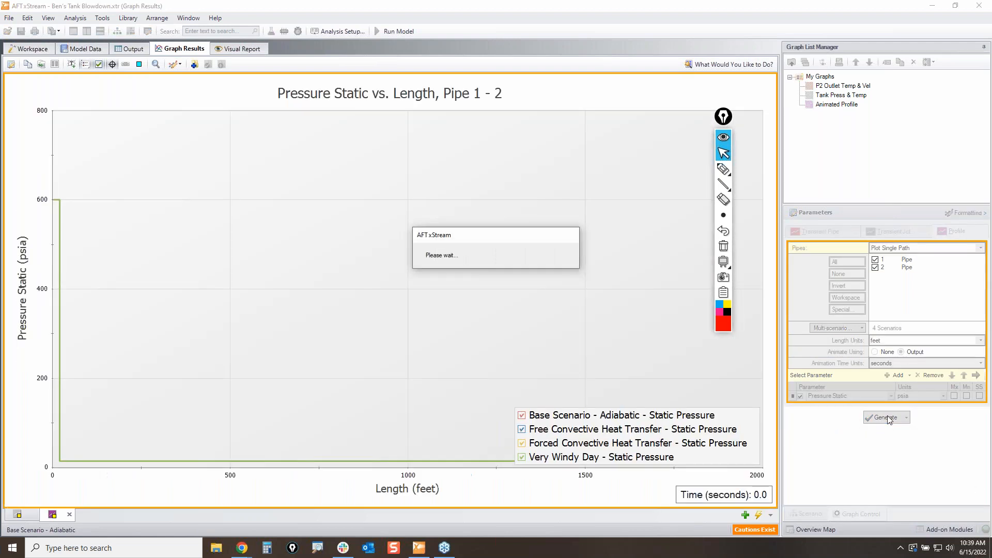
# Move the legend to the upper right of the pressure profile graph and show the junction locations
pyautogui.moveTo(715, 436); pyautogui.dragTo(715, 155)
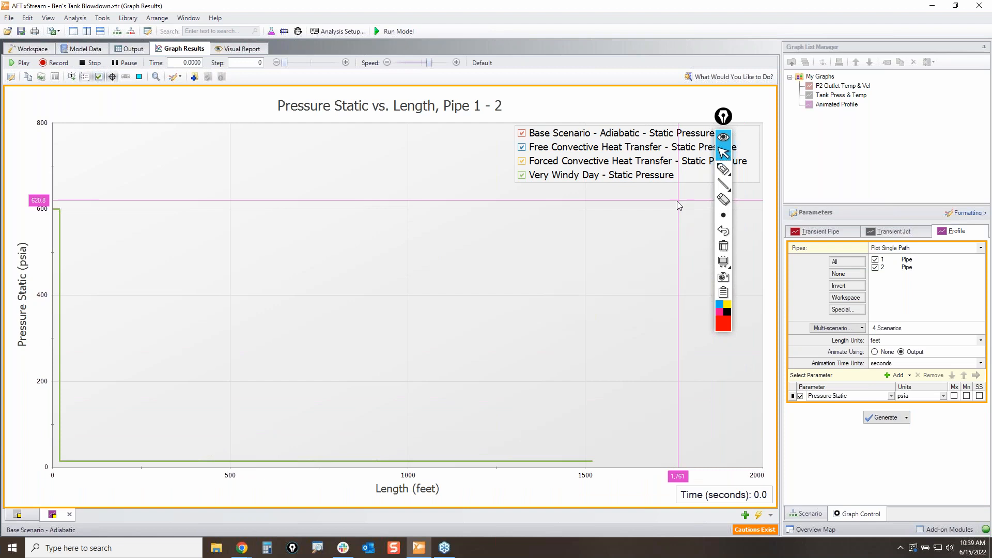
pyautogui.click(138, 76)
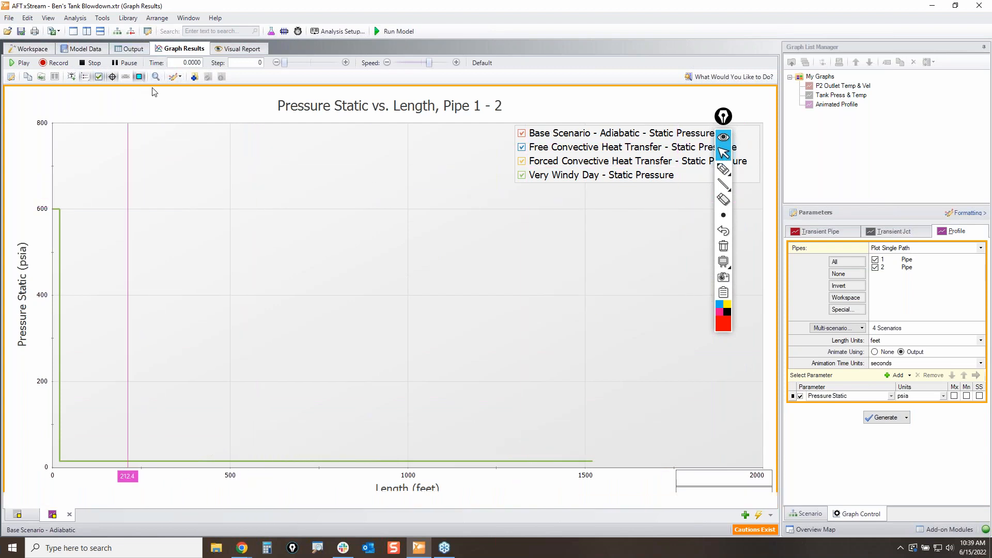
# Set the length axis maximum to 1600 feet and its major interval to 100
pyautogui.click(619, 475)
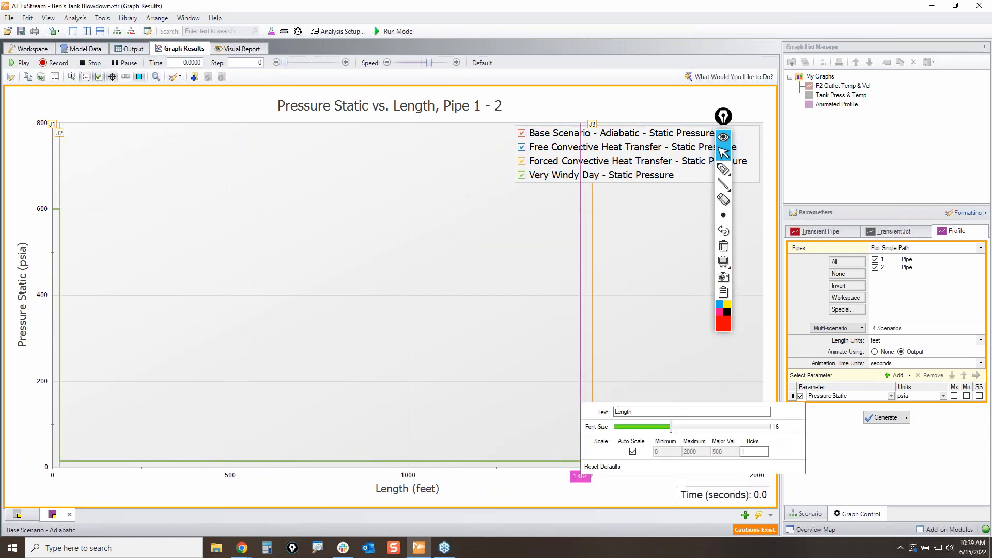
pyautogui.click(697, 451)
pyautogui.doubleClick(698, 451)
pyautogui.write('1600')
pyautogui.press('Tab')
pyautogui.write('11')
pyautogui.press('BackSpace')
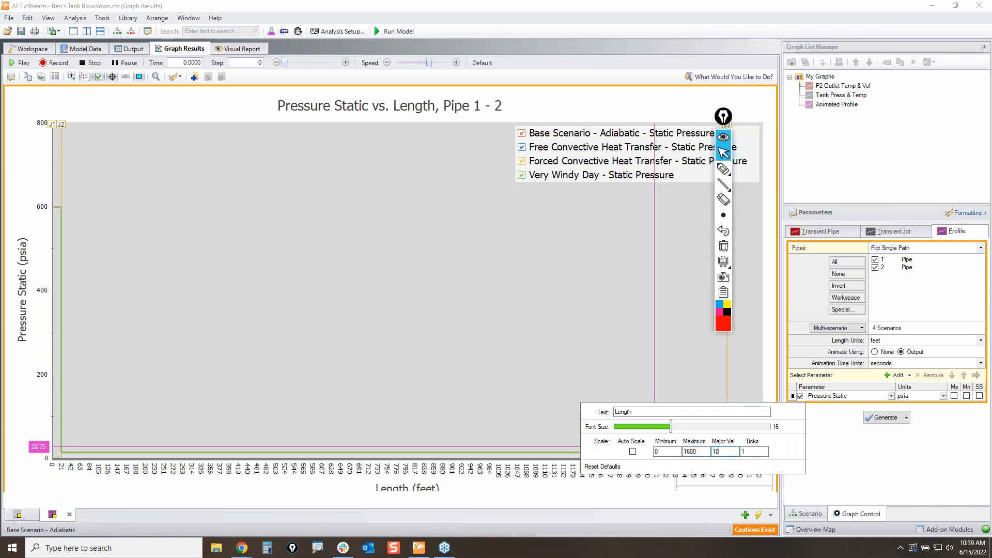
pyautogui.write('00')
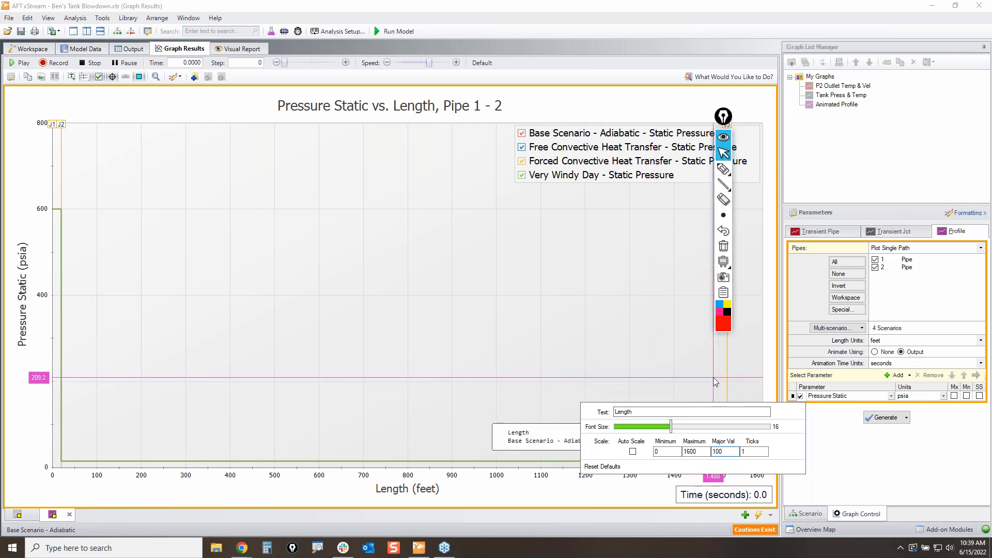
# Set the static pressure axis major interval to 50 psia
pyautogui.click(44, 303)
pyautogui.click(95, 273)
pyautogui.doubleClick(181, 273)
pyautogui.write('50')
pyautogui.press('Return')
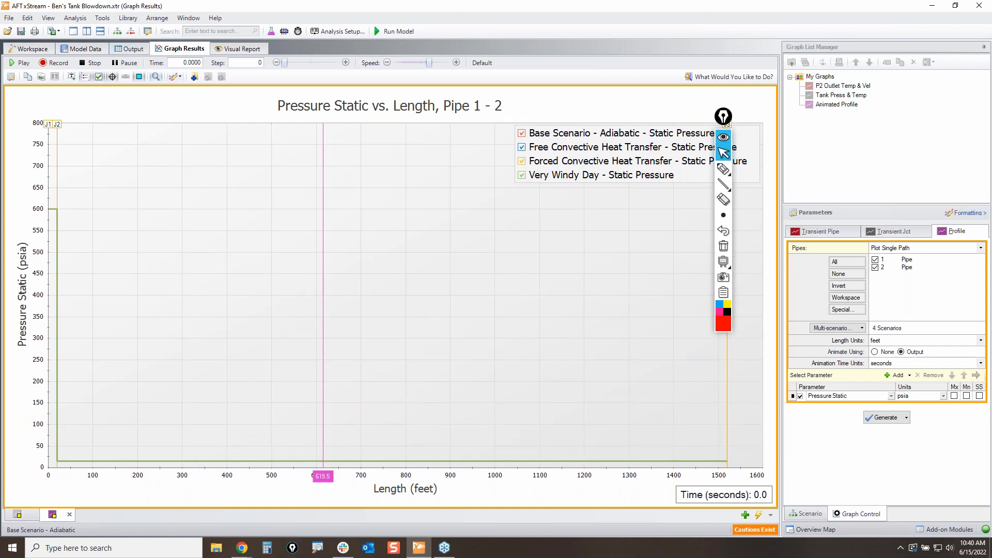
# Mark the J1 and J2 junction labels in red, clear the markings, and move the annotation toolbar off the graph
pyautogui.click(723, 169)
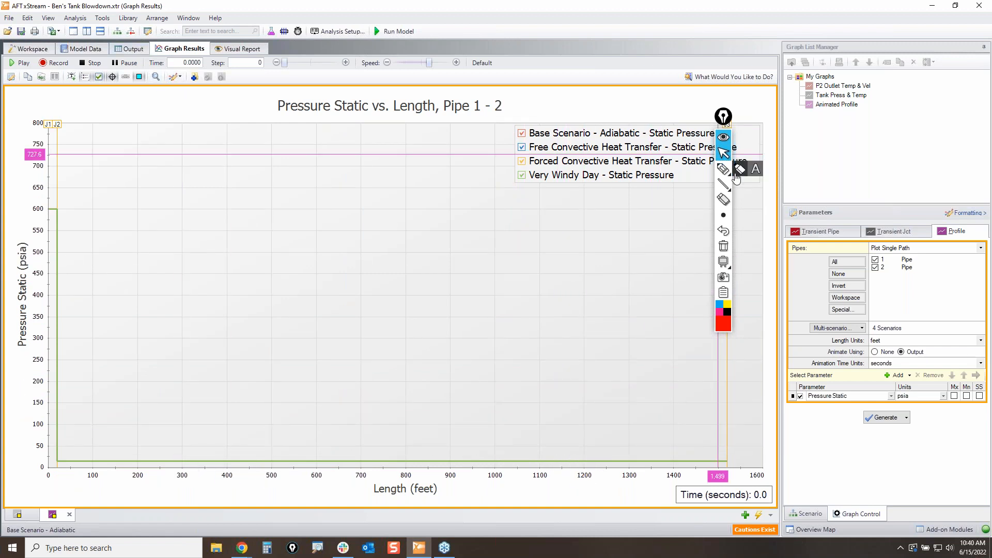
pyautogui.click(44, 123)
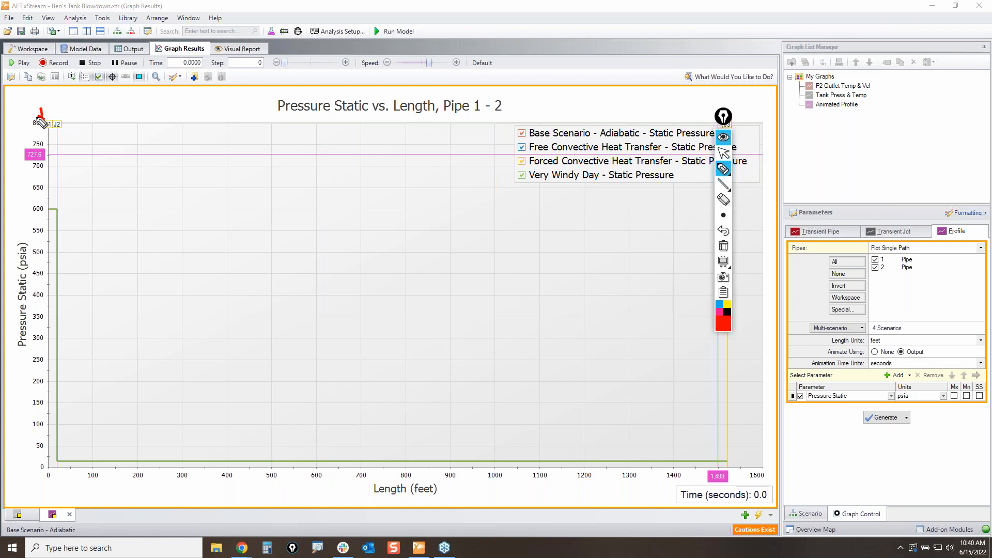
pyautogui.moveTo(66, 118)
pyautogui.mouseDown()
pyautogui.moveTo(56, 129)
pyautogui.moveTo(70, 118)
pyautogui.mouseUp()
pyautogui.moveTo(721, 133)
pyautogui.mouseDown()
pyautogui.moveTo(718, 110)
pyautogui.moveTo(806, 113)
pyautogui.moveTo(929, 85)
pyautogui.mouseUp()
pyautogui.click(723, 246)
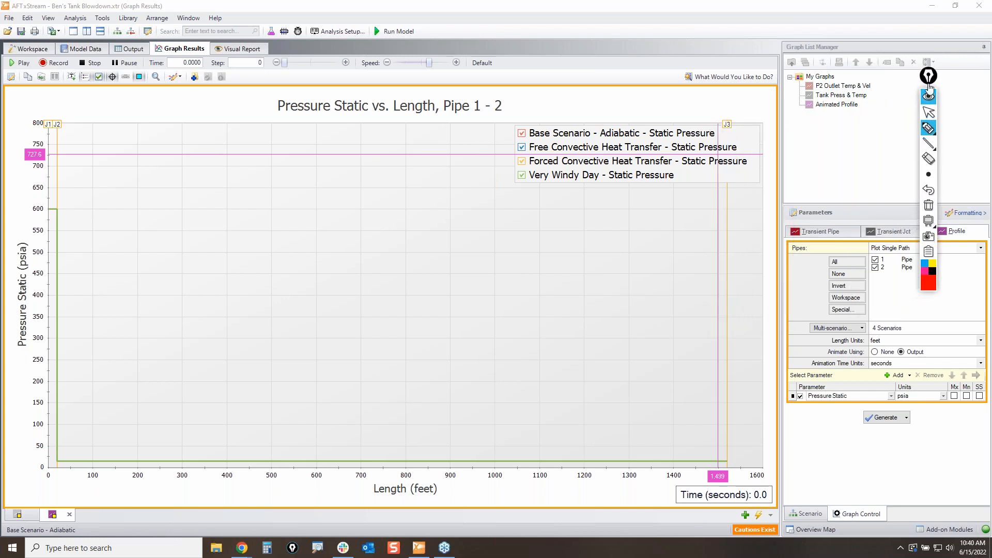
pyautogui.click(928, 127)
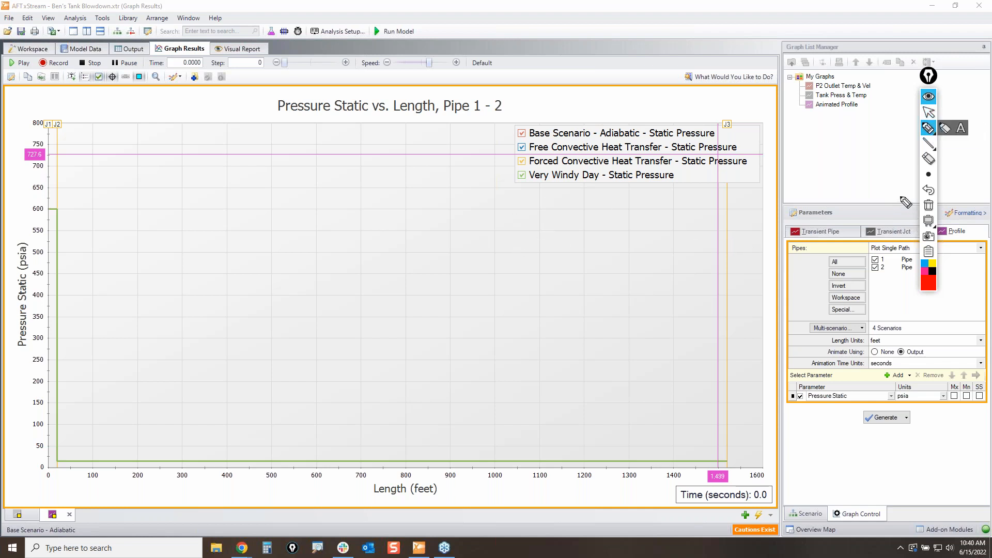
# Play the static pressure profile animation for the four scenarios briefly and stop it
pyautogui.click(928, 112)
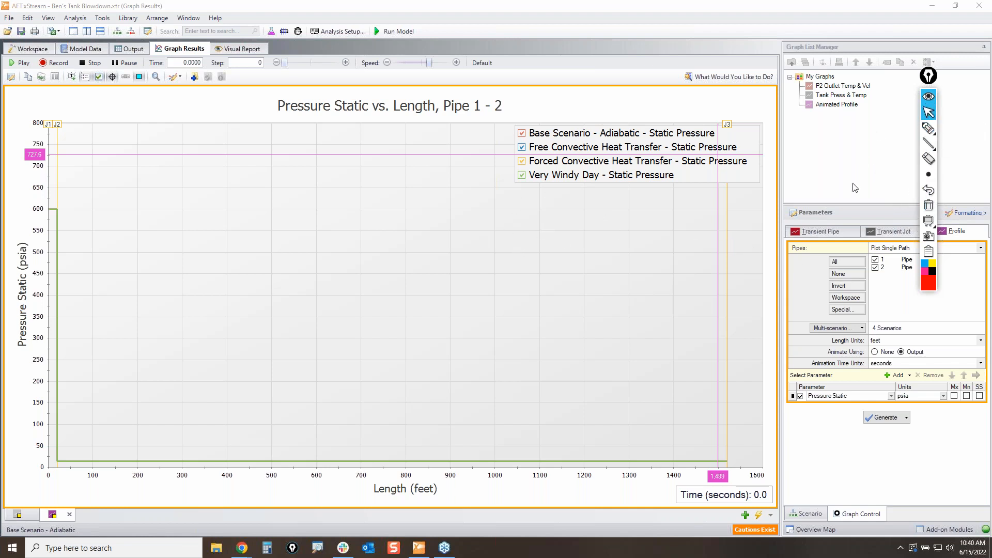
pyautogui.click(19, 63)
pyautogui.click(93, 64)
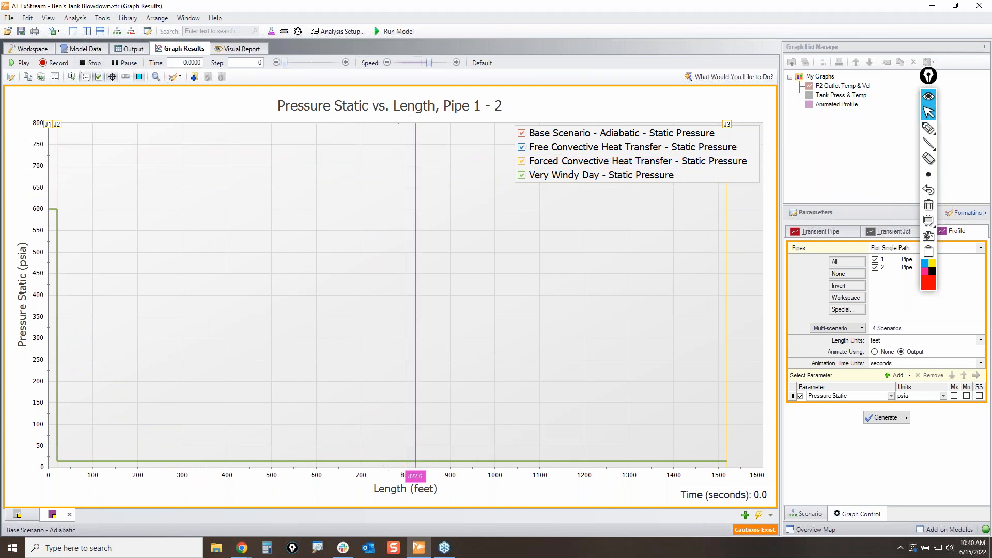
# Circle the animation speed control in red, reduce the playback speed, and clear the marking
pyautogui.click(928, 127)
pyautogui.moveTo(371, 54)
pyautogui.mouseDown()
pyautogui.moveTo(504, 63)
pyautogui.moveTo(338, 71)
pyautogui.moveTo(416, 53)
pyautogui.mouseUp()
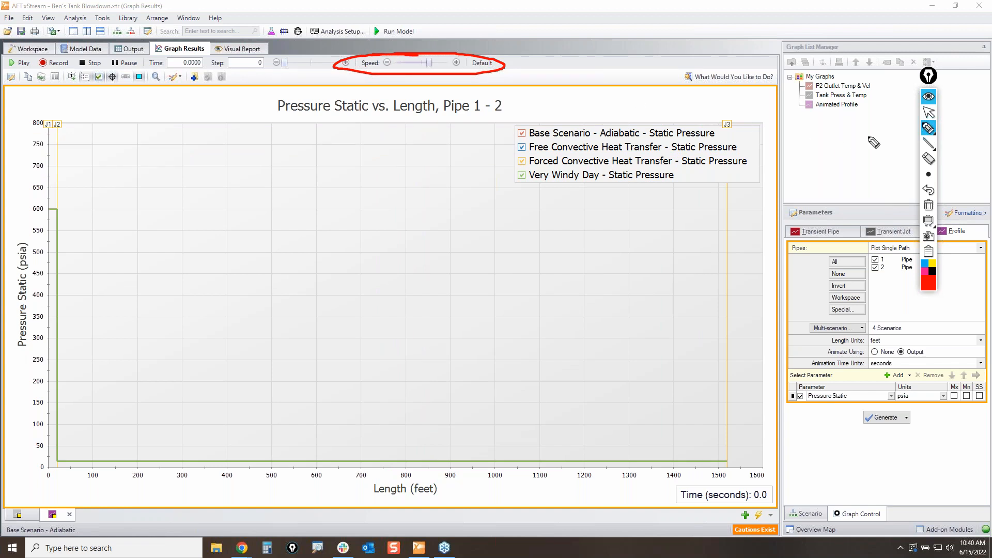
pyautogui.click(928, 112)
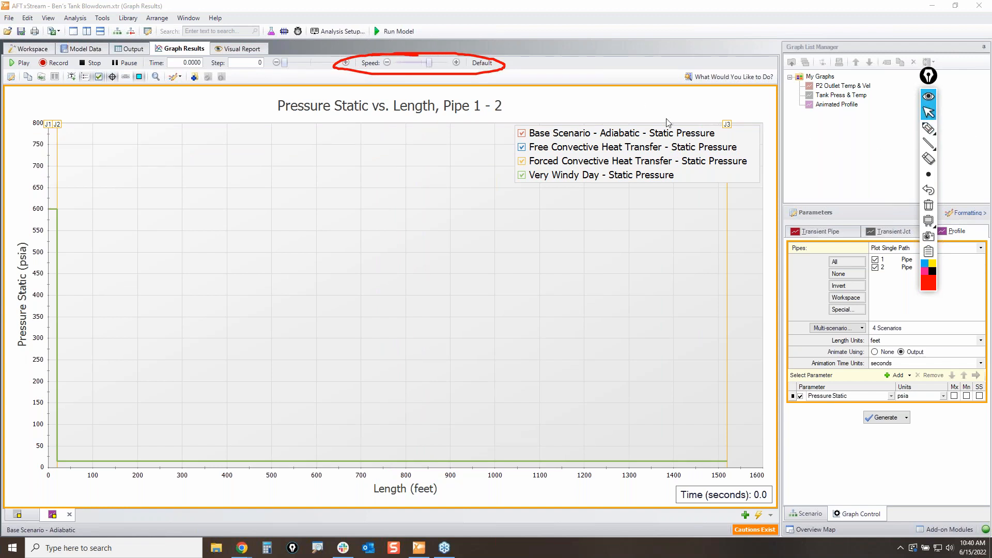
pyautogui.click(387, 63)
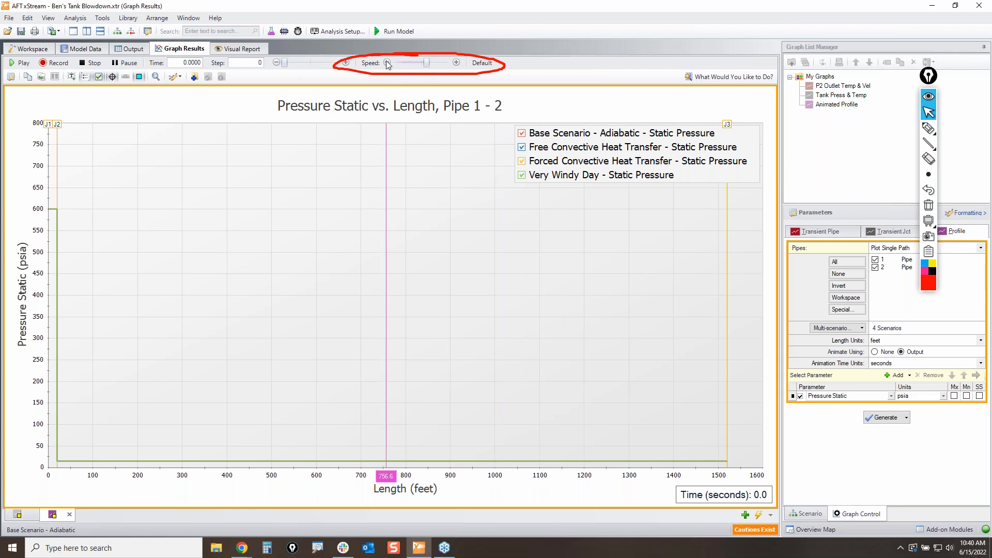
pyautogui.click(387, 63)
pyautogui.click(387, 63)
pyautogui.click(926, 156)
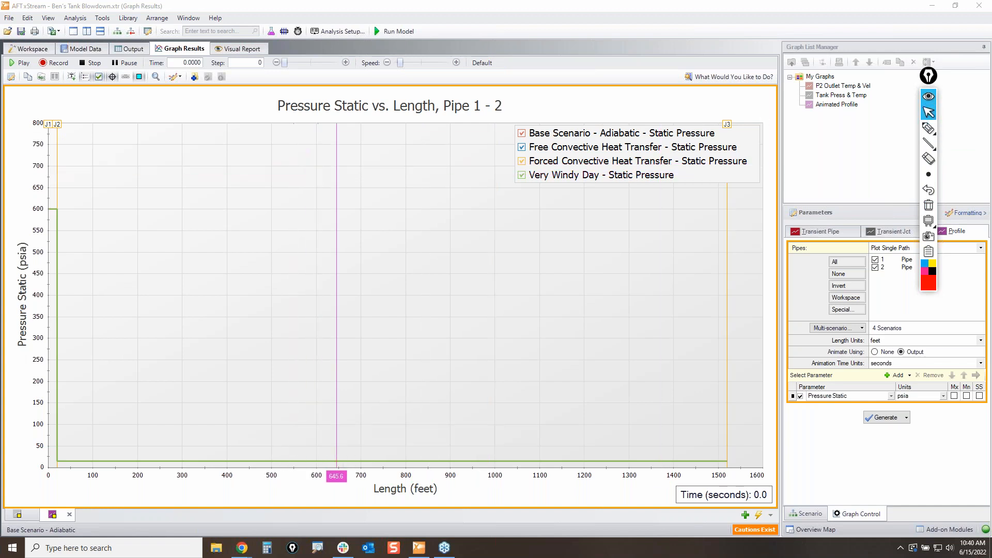
# Advance the pressure profile to time step 2, circling the time step slider in red and clearing it along the way, and return to step 0
pyautogui.click(346, 63)
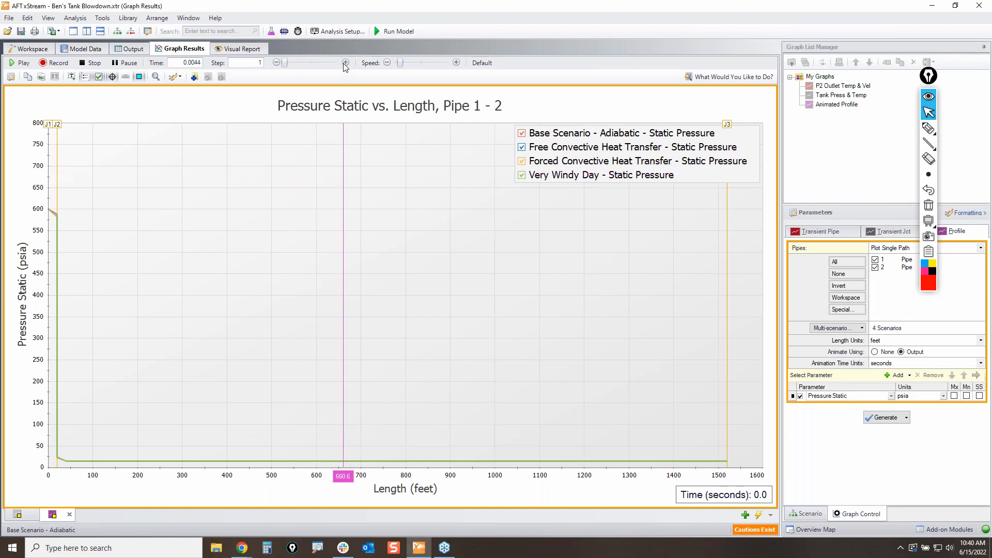
pyautogui.click(928, 127)
pyautogui.moveTo(286, 51)
pyautogui.mouseDown()
pyautogui.moveTo(368, 67)
pyautogui.moveTo(267, 66)
pyautogui.moveTo(294, 60)
pyautogui.mouseUp()
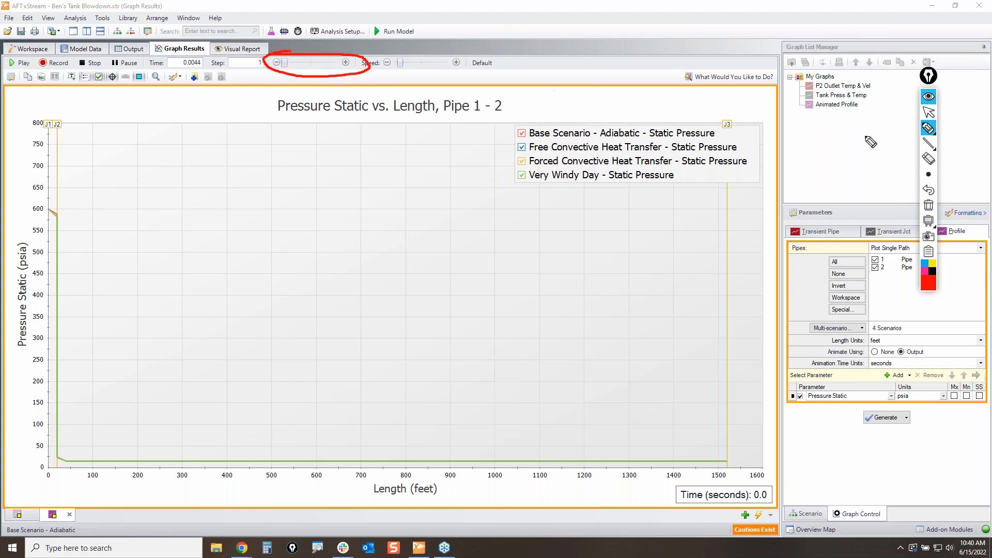
pyautogui.click(925, 117)
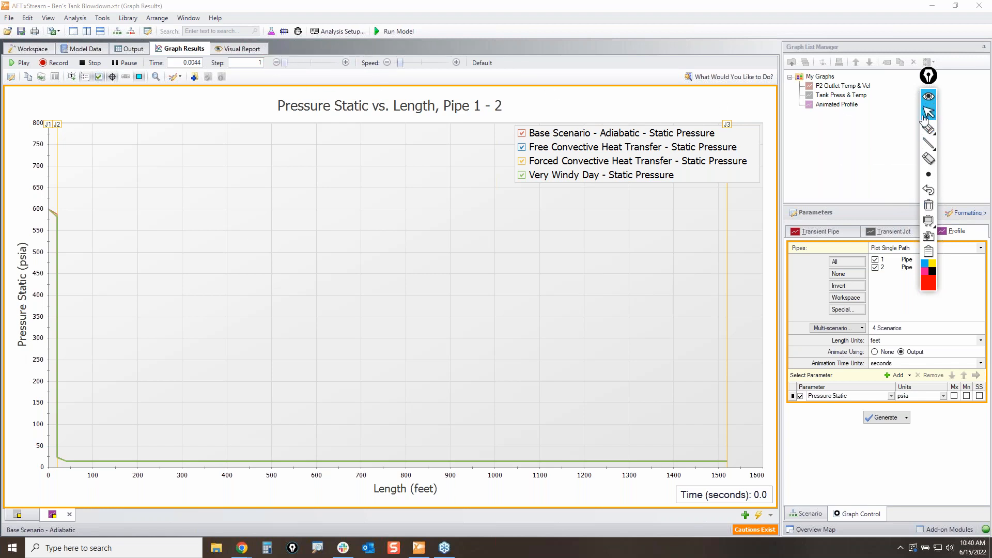
pyautogui.click(346, 63)
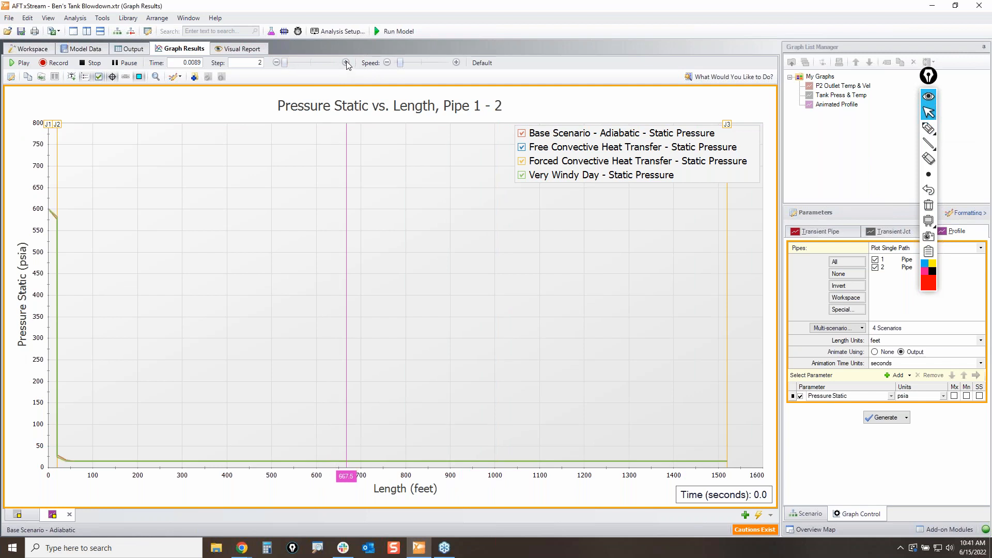
pyautogui.click(276, 62)
pyautogui.click(276, 62)
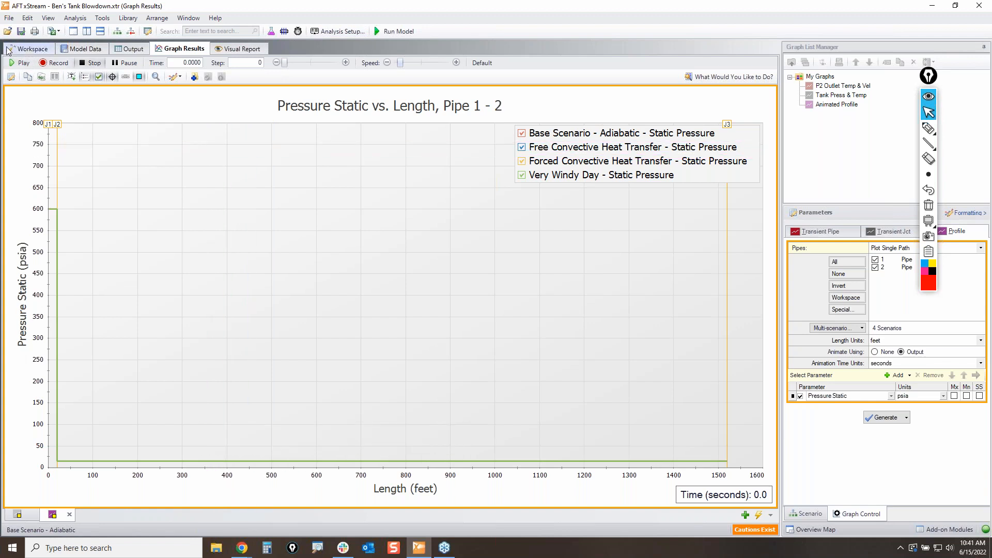
# Review the model's fluid in the Analysis Setup from the workspace, circle Nitrogen (GN2) in red, clear the marking, and cancel the setup
pyautogui.click(33, 49)
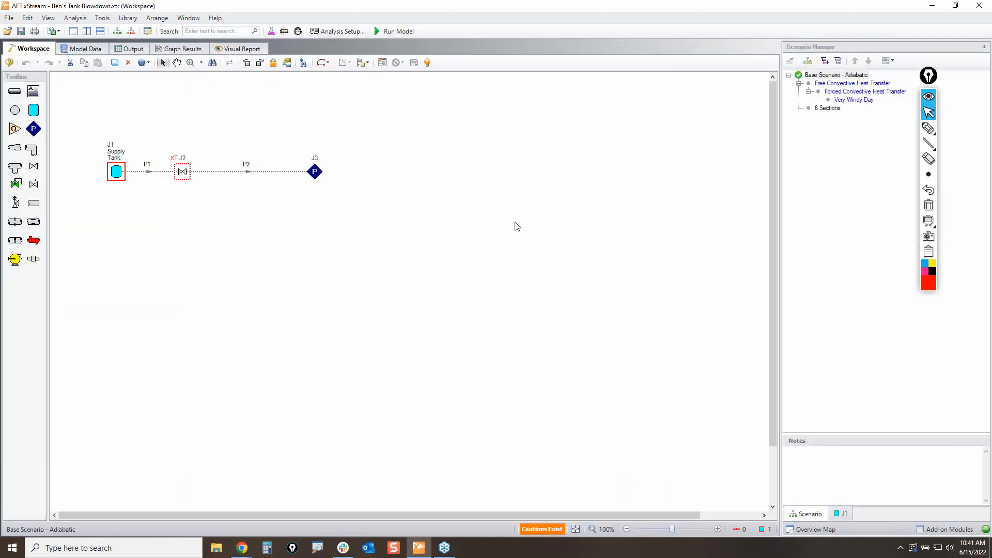
pyautogui.moveTo(928, 131)
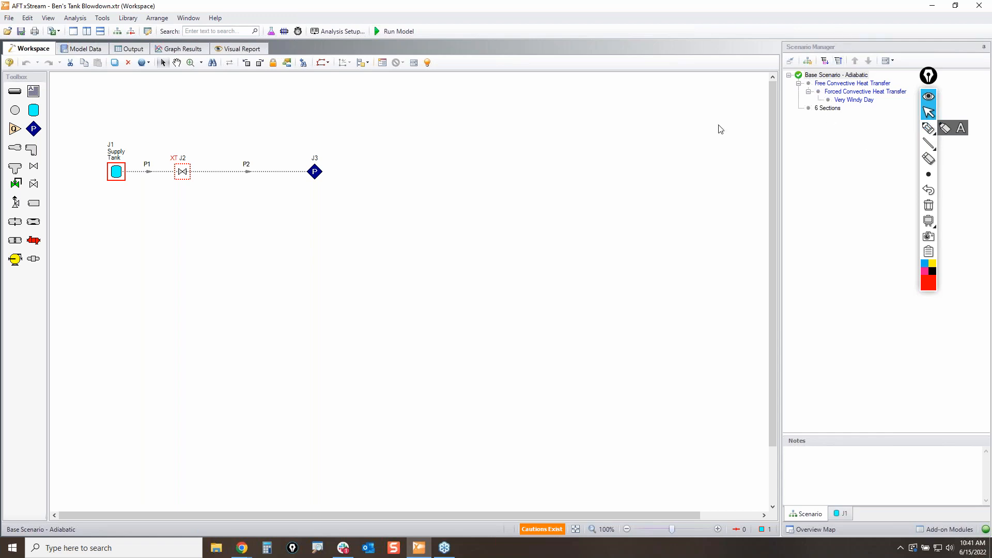
pyautogui.click(271, 31)
pyautogui.click(945, 128)
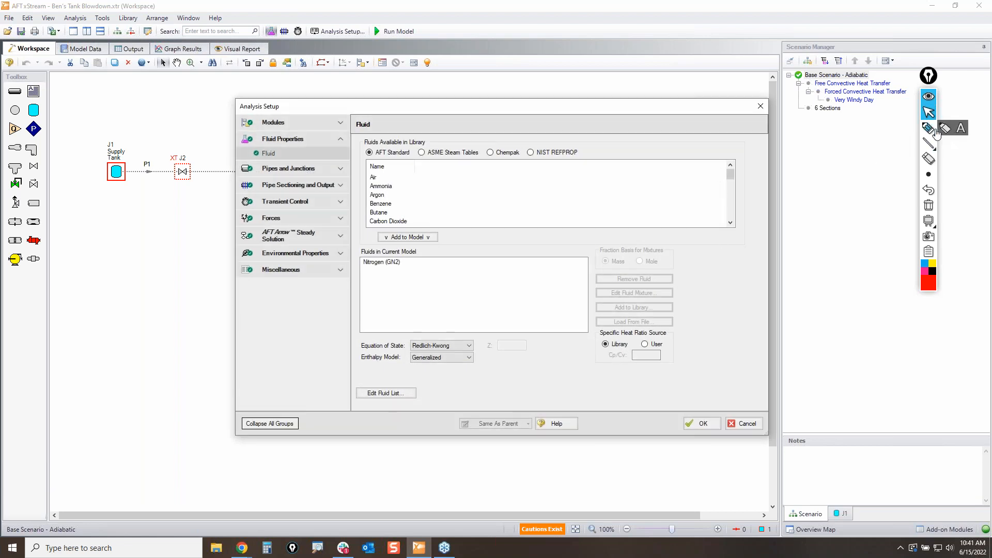
pyautogui.moveTo(385, 253); pyautogui.dragTo(403, 259)
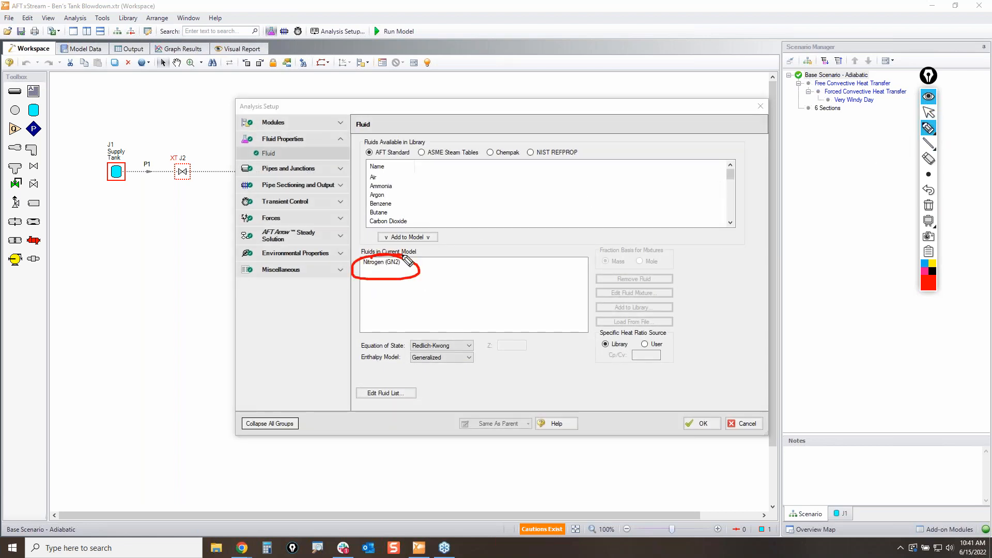
pyautogui.click(928, 206)
pyautogui.click(928, 112)
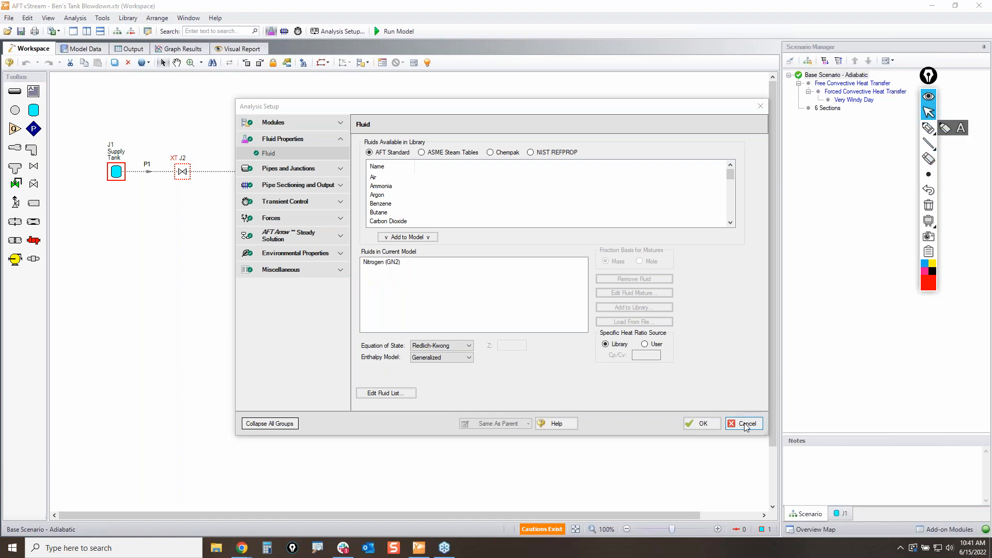
pyautogui.click(744, 422)
# Circle the entire model from the supply tank to J3 in red and clear the marking
pyautogui.click(928, 128)
pyautogui.moveTo(60, 151)
pyautogui.mouseDown()
pyautogui.moveTo(431, 198)
pyautogui.moveTo(232, 129)
pyautogui.mouseUp()
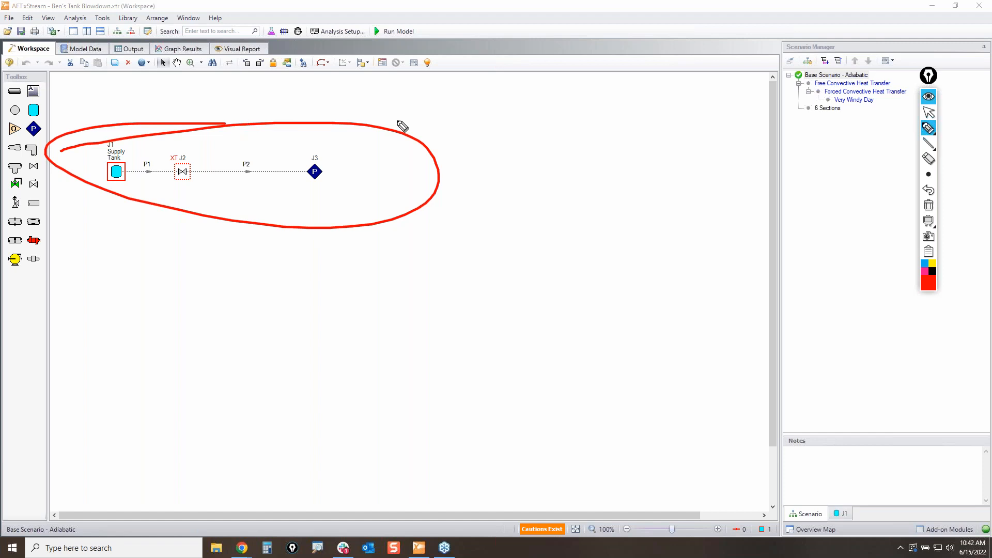
pyautogui.click(928, 206)
# Circle junction J3 and pipe P2 in red, clear the markings, and circle P2 once more before clearing it
pyautogui.moveTo(312, 159)
pyautogui.mouseDown()
pyautogui.moveTo(334, 159)
pyautogui.moveTo(313, 188)
pyautogui.moveTo(337, 163)
pyautogui.moveTo(321, 147)
pyautogui.moveTo(342, 156)
pyautogui.mouseUp()
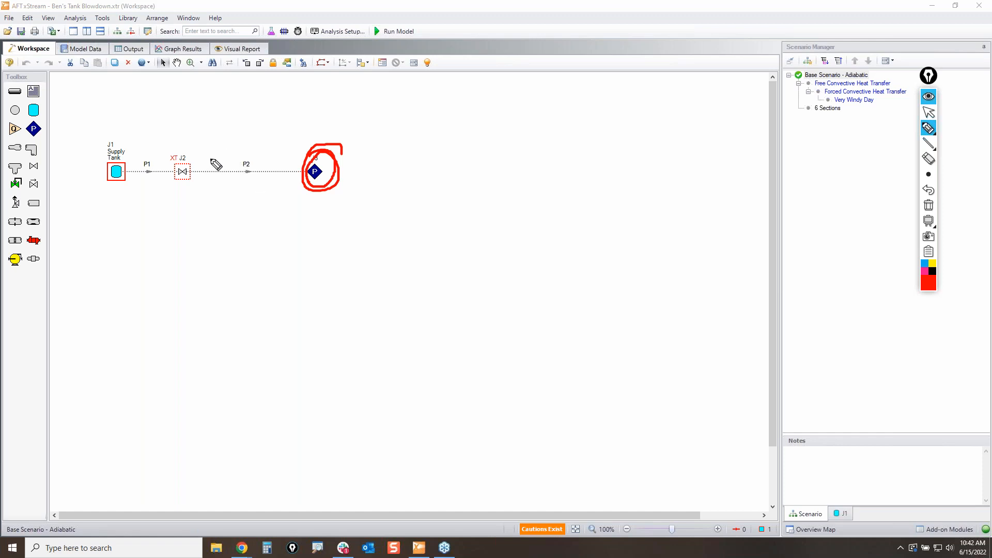
pyautogui.moveTo(201, 157); pyautogui.dragTo(223, 153)
pyautogui.moveTo(296, 168)
pyautogui.mouseDown()
pyautogui.moveTo(231, 181)
pyautogui.moveTo(284, 162)
pyautogui.moveTo(215, 165)
pyautogui.moveTo(245, 159)
pyautogui.mouseUp()
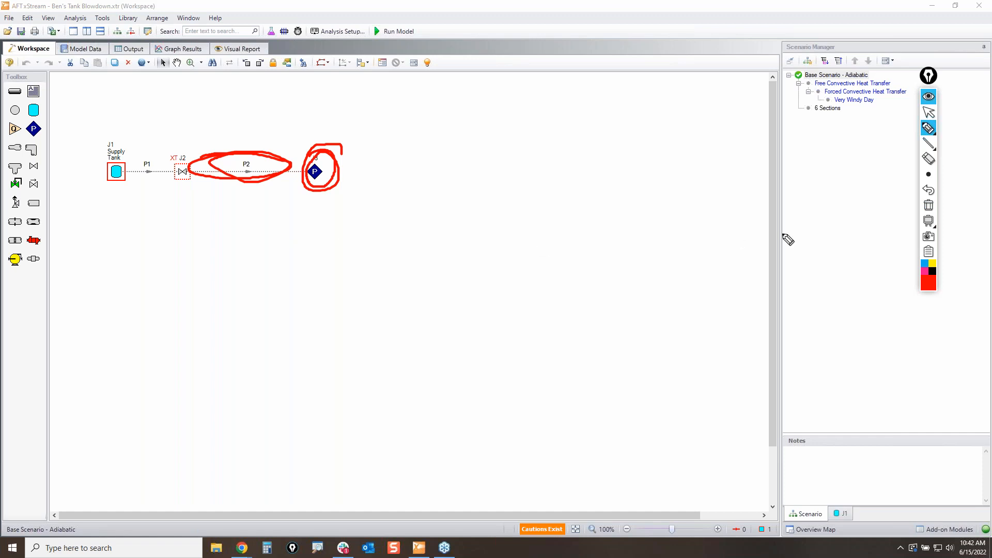
pyautogui.click(929, 205)
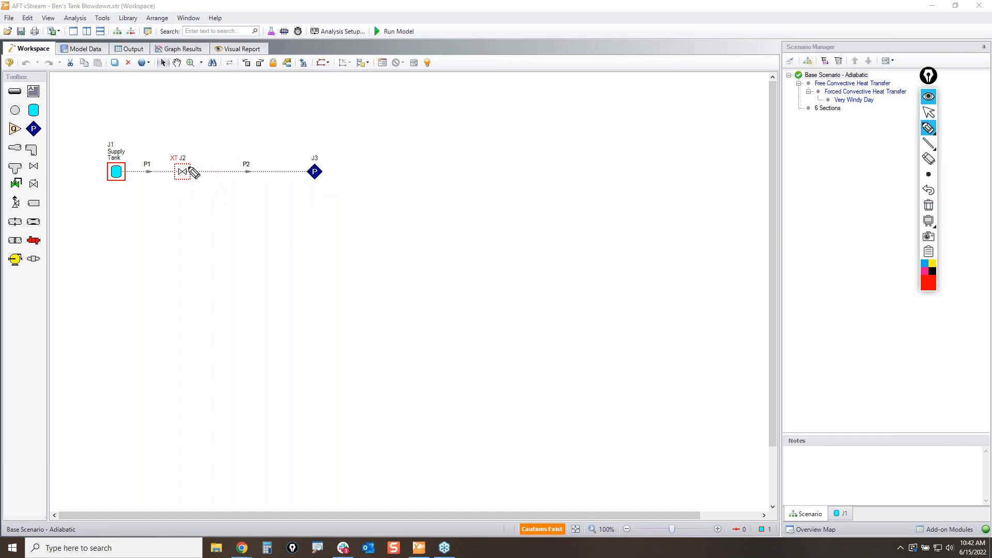
pyautogui.moveTo(193, 172)
pyautogui.mouseDown()
pyautogui.moveTo(309, 170)
pyautogui.moveTo(237, 182)
pyautogui.moveTo(200, 174)
pyautogui.mouseUp()
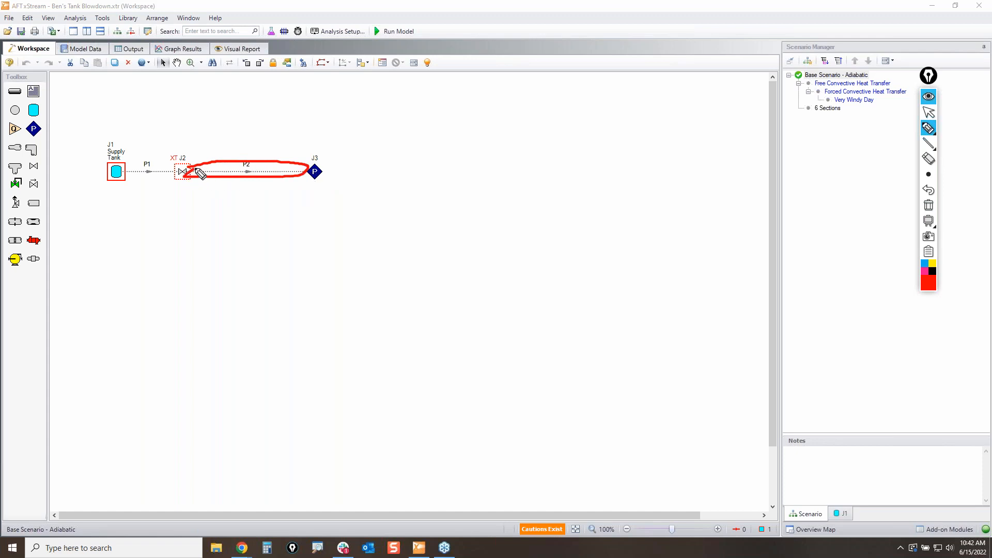
pyautogui.click(928, 205)
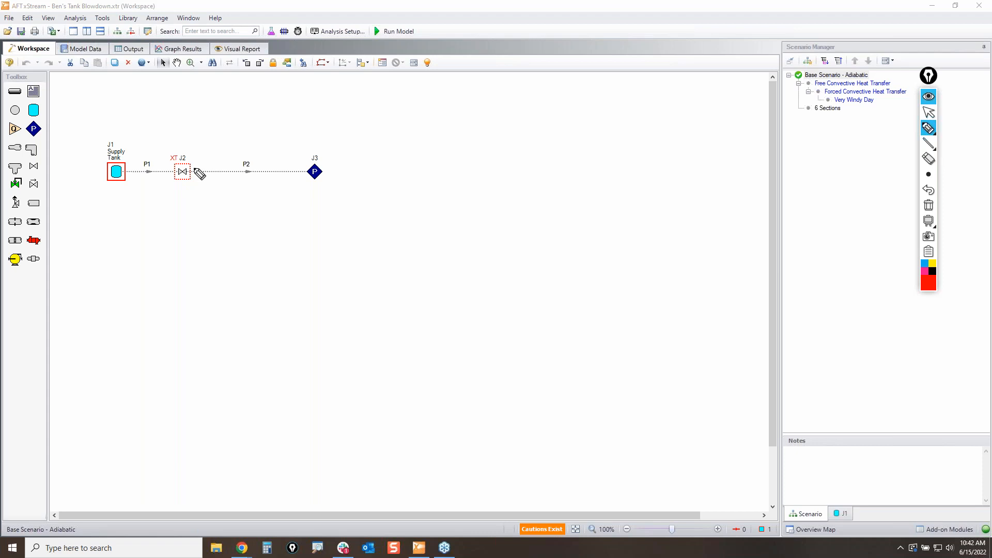
# Draw red flow arrows along pipe P2 toward J3, circle J3 and the area beneath P2, and clear the markings
pyautogui.moveTo(194, 167)
pyautogui.mouseDown()
pyautogui.moveTo(257, 168)
pyautogui.moveTo(253, 176)
pyautogui.moveTo(295, 164)
pyautogui.moveTo(289, 172)
pyautogui.moveTo(336, 191)
pyautogui.moveTo(315, 171)
pyautogui.moveTo(330, 194)
pyautogui.mouseUp()
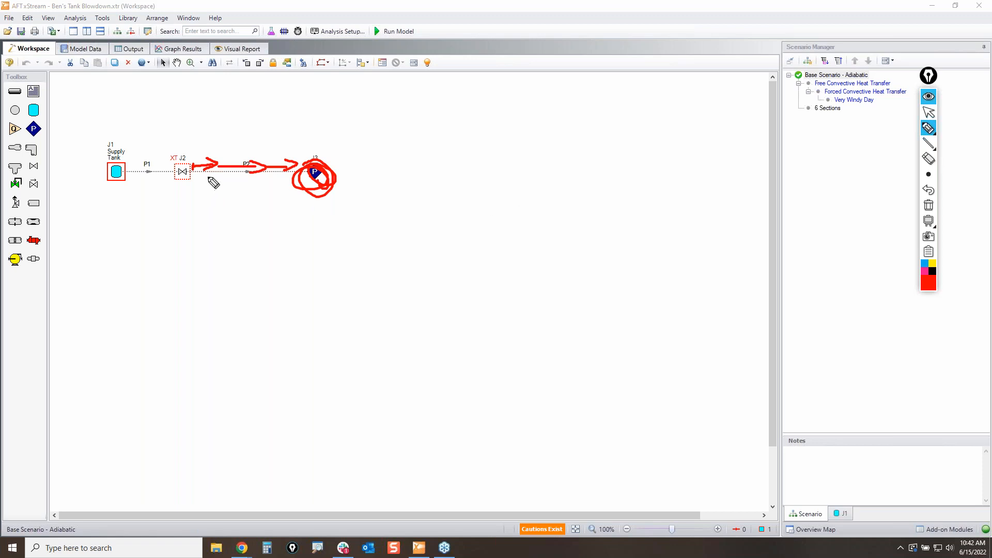
pyautogui.moveTo(201, 177)
pyautogui.mouseDown()
pyautogui.moveTo(192, 195)
pyautogui.moveTo(285, 175)
pyautogui.mouseUp()
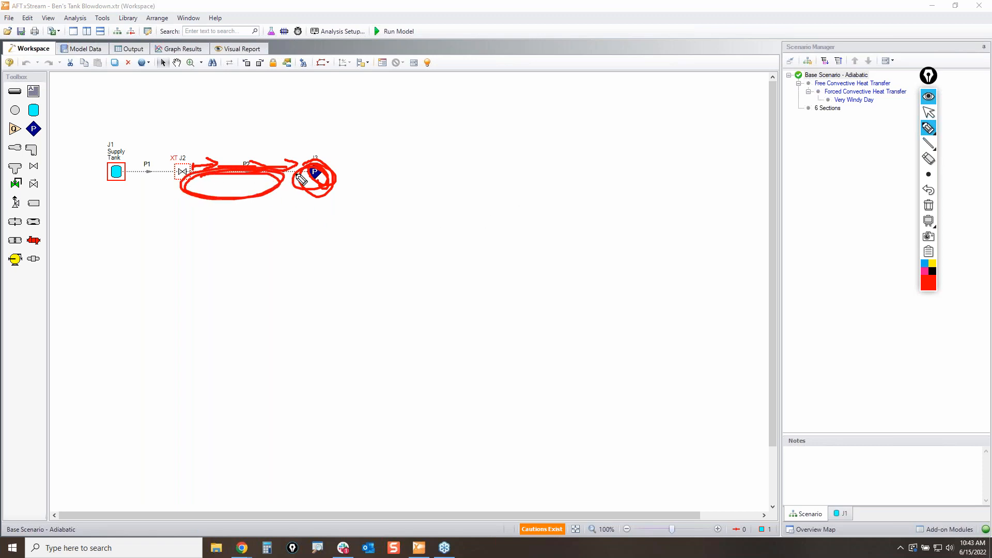
pyautogui.click(928, 205)
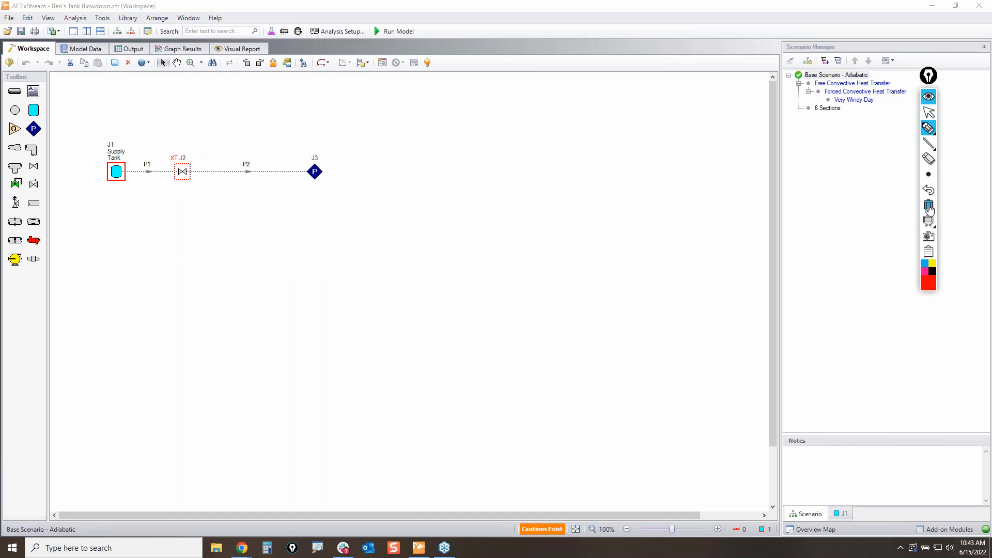
pyautogui.click(931, 117)
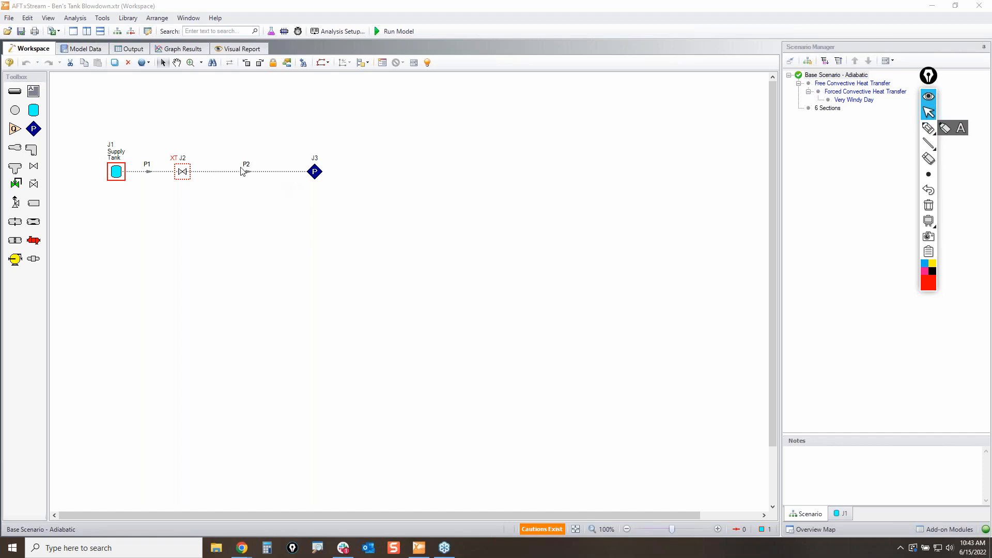
# Draw a series of short red strokes across pipe P2 to represent its sections, and clear the markings
pyautogui.click(928, 128)
pyautogui.moveTo(198, 163)
pyautogui.mouseDown()
pyautogui.moveTo(199, 178)
pyautogui.moveTo(236, 181)
pyautogui.mouseUp()
pyautogui.moveTo(247, 164); pyautogui.dragTo(269, 182)
pyautogui.moveTo(281, 167)
pyautogui.mouseDown()
pyautogui.moveTo(290, 182)
pyautogui.moveTo(300, 170)
pyautogui.mouseUp()
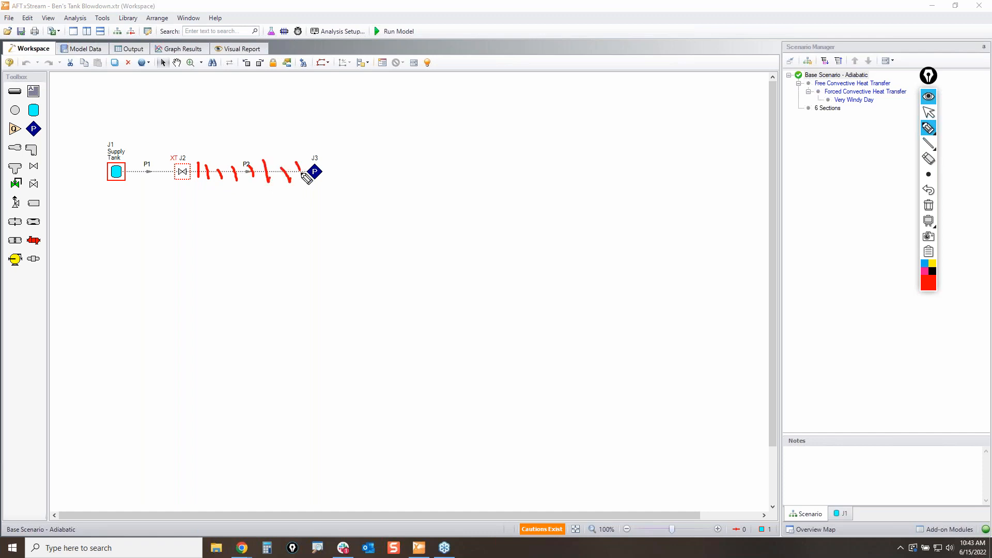
pyautogui.click(928, 205)
pyautogui.moveTo(929, 132)
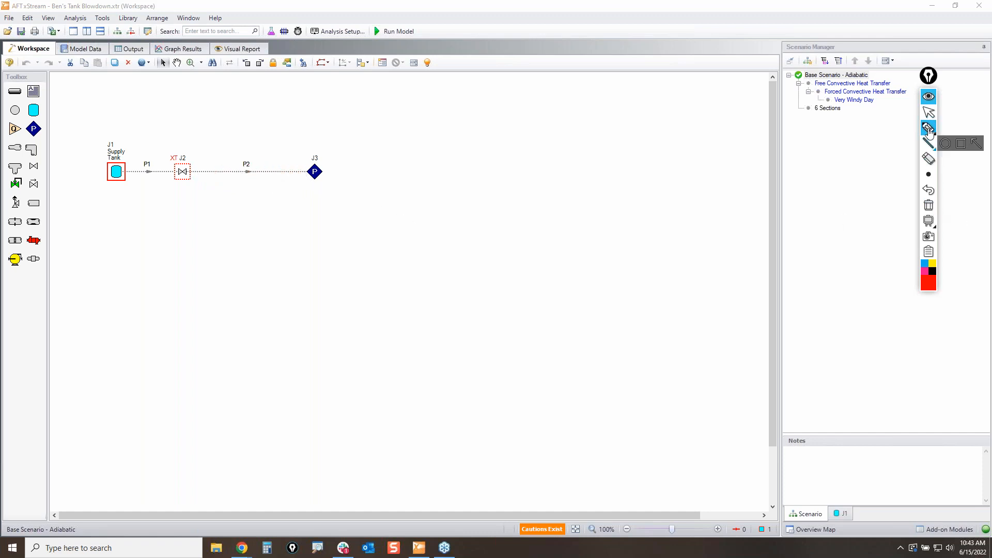
pyautogui.click(928, 112)
# Return to the graph results and advance the static pressure profile one time step at a time to step 25
pyautogui.click(193, 53)
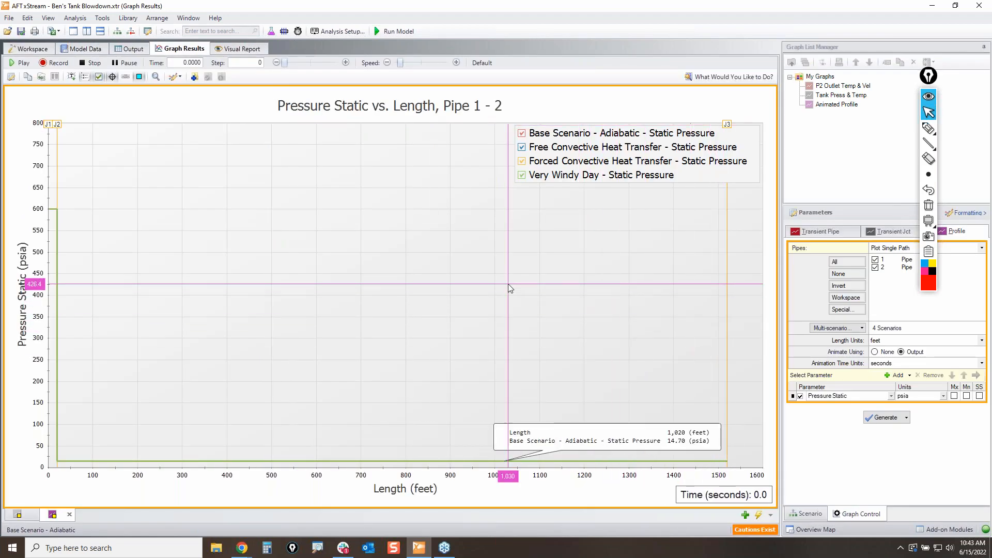
pyautogui.click(346, 63)
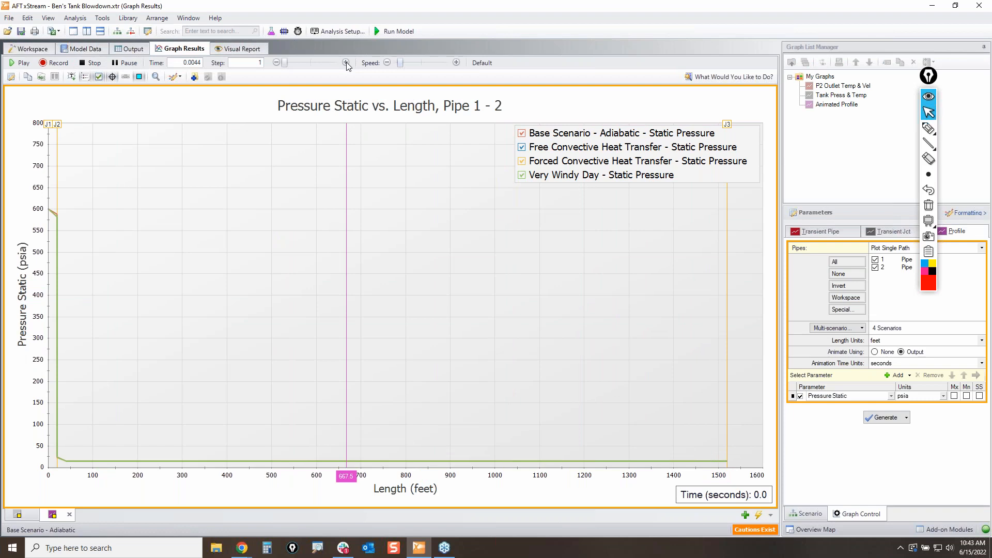
pyautogui.click(346, 62)
pyautogui.click(346, 63)
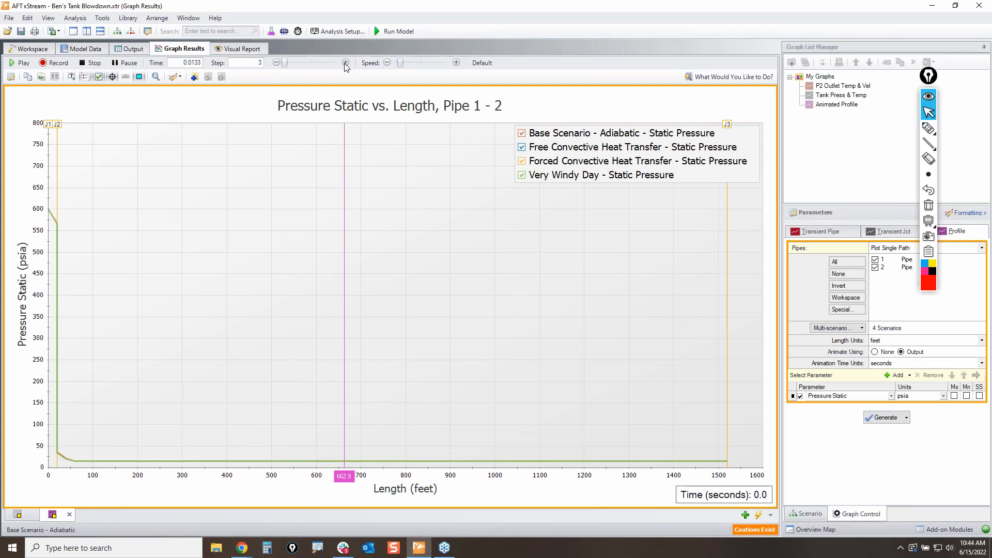
pyautogui.click(346, 63)
pyautogui.click(346, 62)
pyautogui.click(345, 64)
pyautogui.click(345, 64)
pyautogui.click(345, 64)
pyautogui.click(345, 64)
pyautogui.click(345, 64)
pyautogui.click(345, 64)
pyautogui.click(345, 64)
pyautogui.click(345, 64)
pyautogui.click(345, 65)
pyautogui.click(345, 64)
pyautogui.click(345, 64)
pyautogui.click(345, 64)
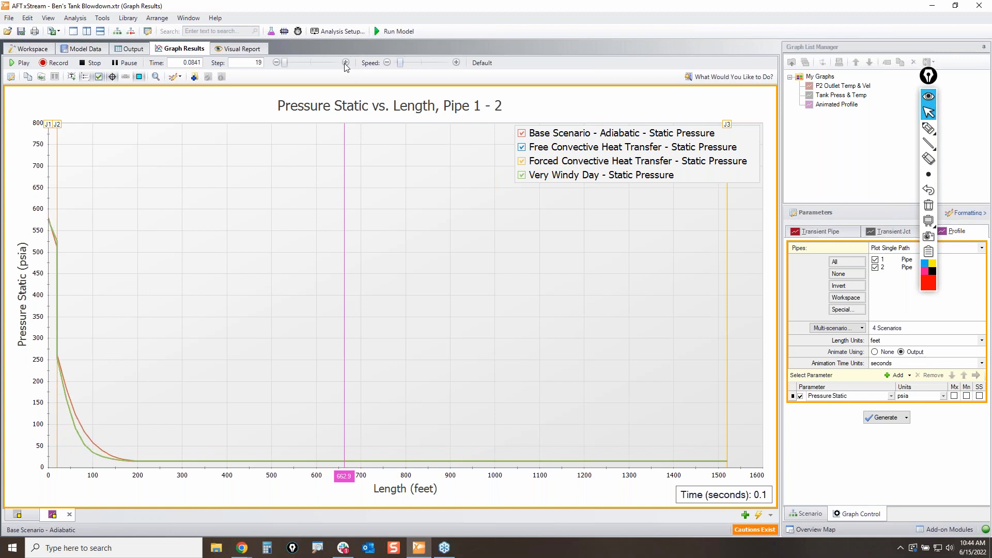
pyautogui.click(345, 64)
pyautogui.click(345, 64)
pyautogui.click(345, 64)
pyautogui.click(345, 64)
pyautogui.click(345, 64)
pyautogui.click(345, 64)
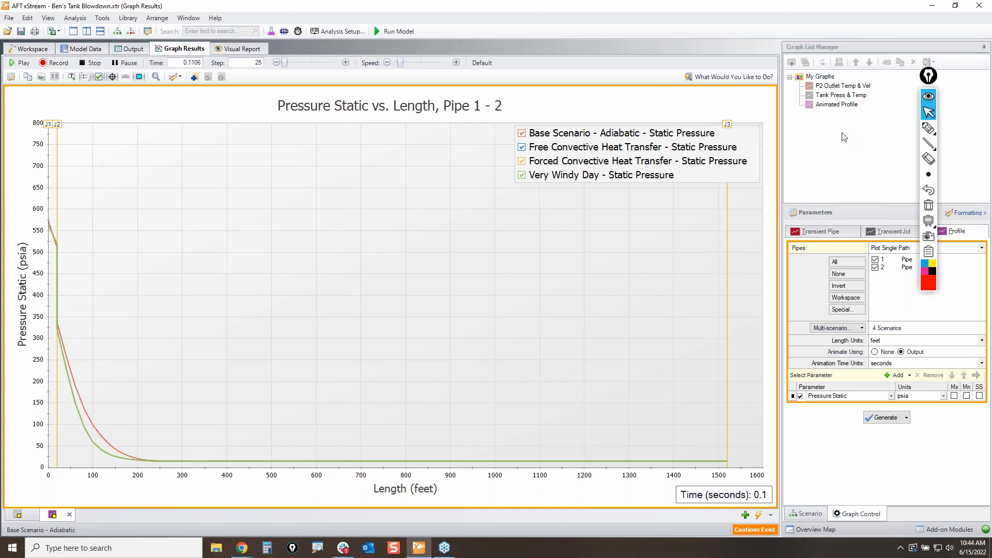
# Circle the adiabatic pressure curve in red near 125 feet, clear the marking, and return to the pointer
pyautogui.click(928, 127)
pyautogui.moveTo(104, 427)
pyautogui.mouseDown()
pyautogui.moveTo(97, 436)
pyautogui.moveTo(104, 430)
pyautogui.mouseUp()
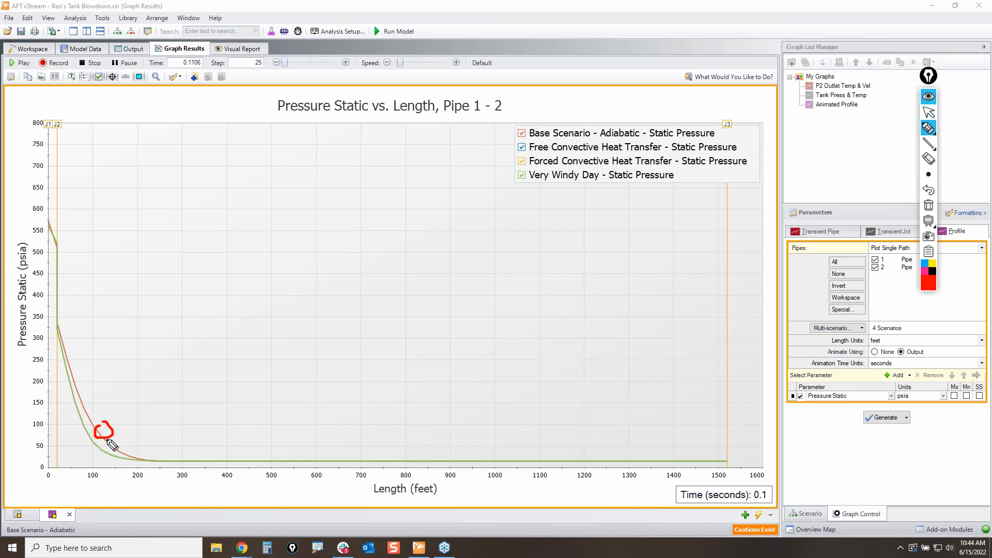
pyautogui.click(928, 212)
pyautogui.click(928, 112)
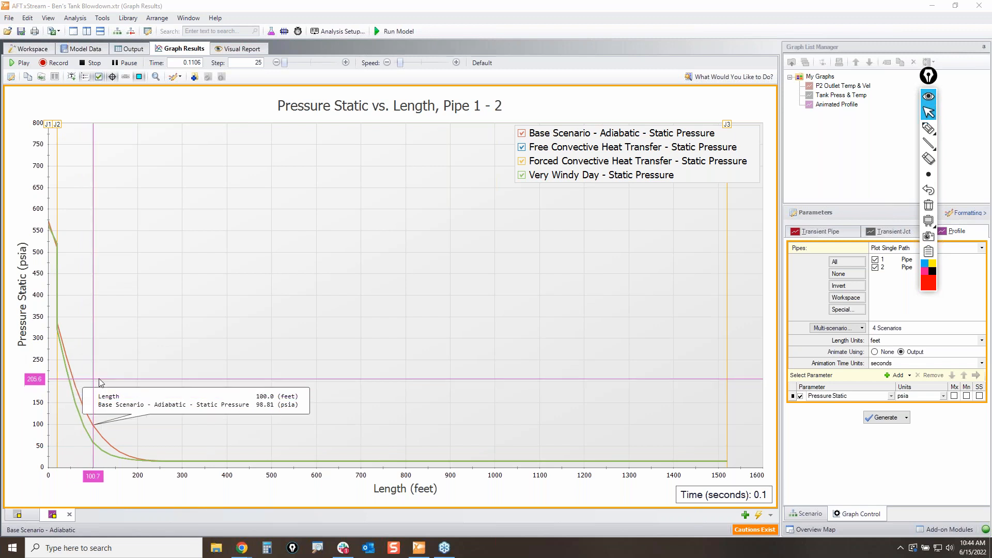
# Advance the static pressure profile one time step at a time from step 25 to step 48
pyautogui.click(346, 63)
pyautogui.click(345, 62)
pyautogui.click(346, 62)
pyautogui.click(345, 62)
pyautogui.click(345, 63)
pyautogui.click(346, 62)
pyautogui.click(346, 62)
pyautogui.click(345, 62)
pyautogui.click(345, 62)
pyautogui.click(346, 62)
pyautogui.click(346, 63)
pyautogui.click(346, 63)
pyautogui.click(346, 62)
pyautogui.click(346, 62)
pyautogui.click(345, 63)
pyautogui.click(346, 63)
pyautogui.click(346, 63)
pyautogui.click(346, 63)
pyautogui.click(345, 63)
pyautogui.click(346, 62)
pyautogui.click(345, 63)
pyautogui.click(345, 62)
pyautogui.click(346, 62)
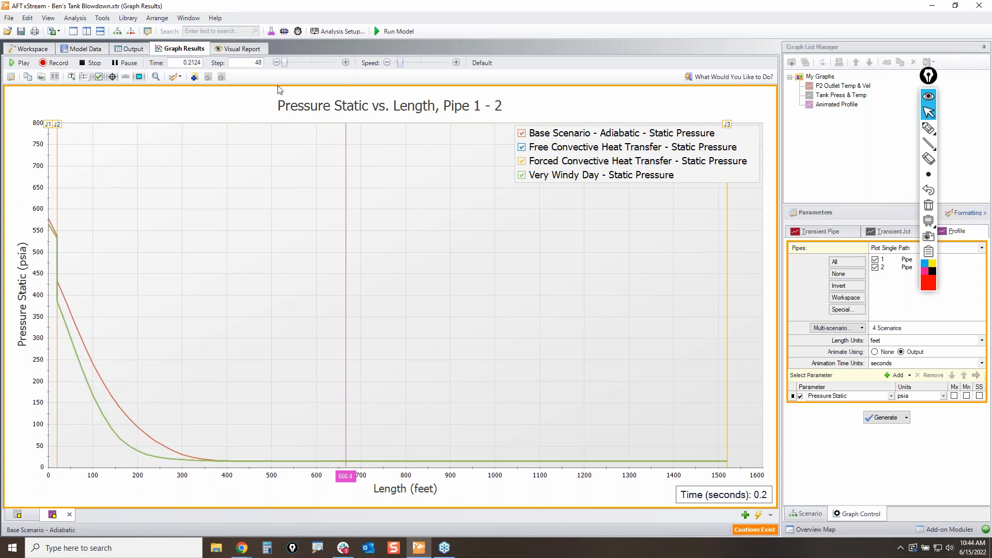
# Raise the animation speed slightly, play the static pressure profile, and pause it at step 78
pyautogui.click(456, 63)
pyautogui.click(19, 66)
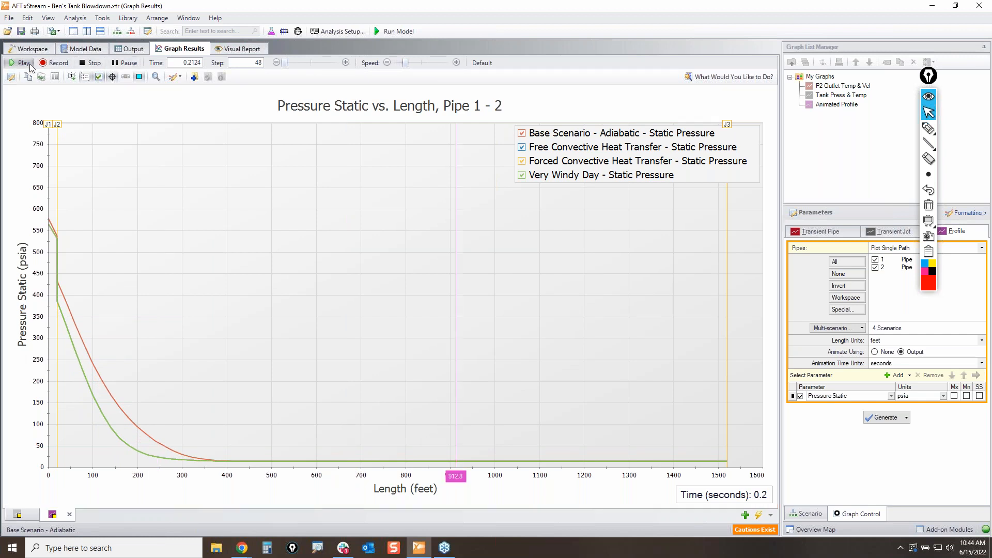
pyautogui.click(124, 64)
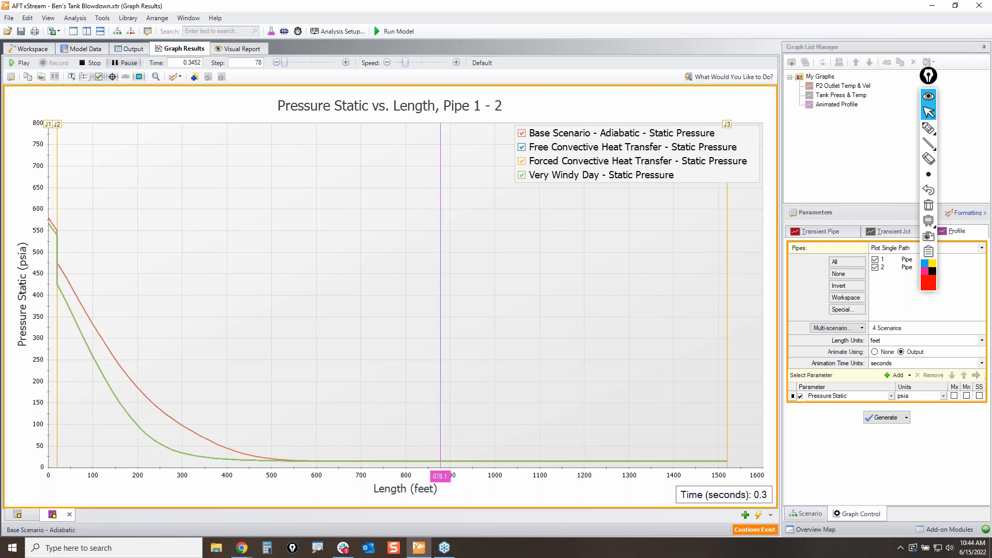
# Hide the Very Windy Day and Forced Convective Heat Transfer curves to check their overlap, and show both again
pyautogui.click(521, 175)
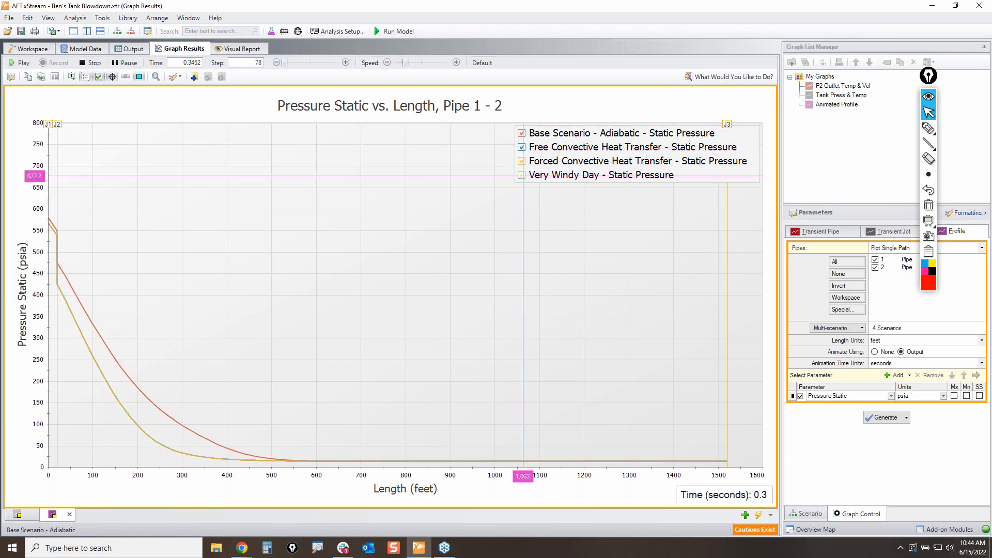
pyautogui.click(521, 161)
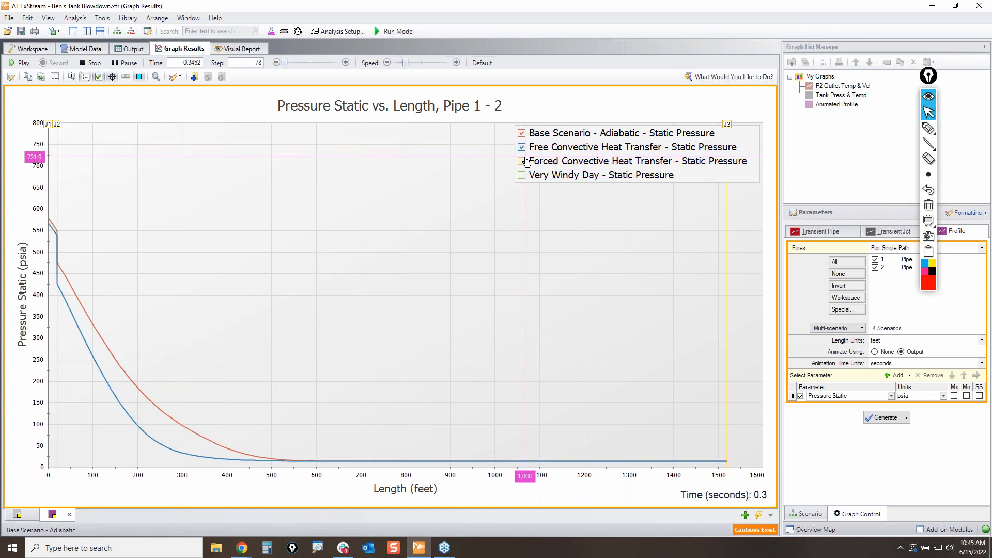
pyautogui.moveTo(487, 164)
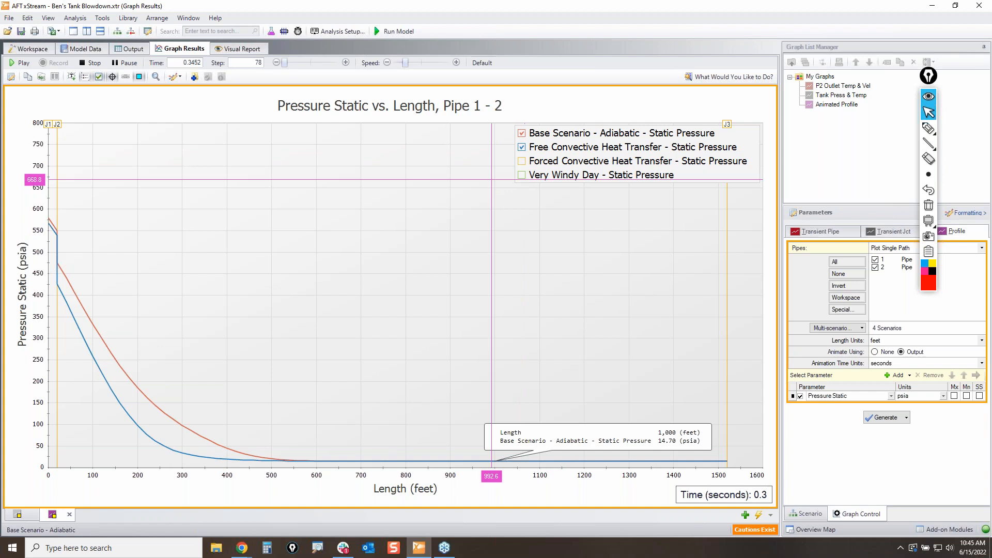
pyautogui.click(521, 161)
pyautogui.click(522, 175)
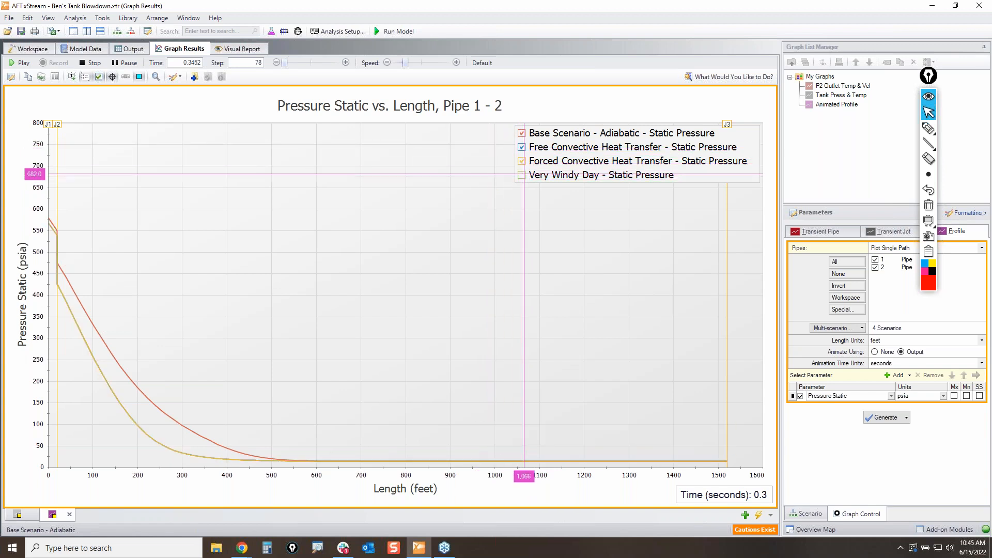
# Resume the pressure profile animation, increase its speed while it runs, and pause it at step 870
pyautogui.click(21, 64)
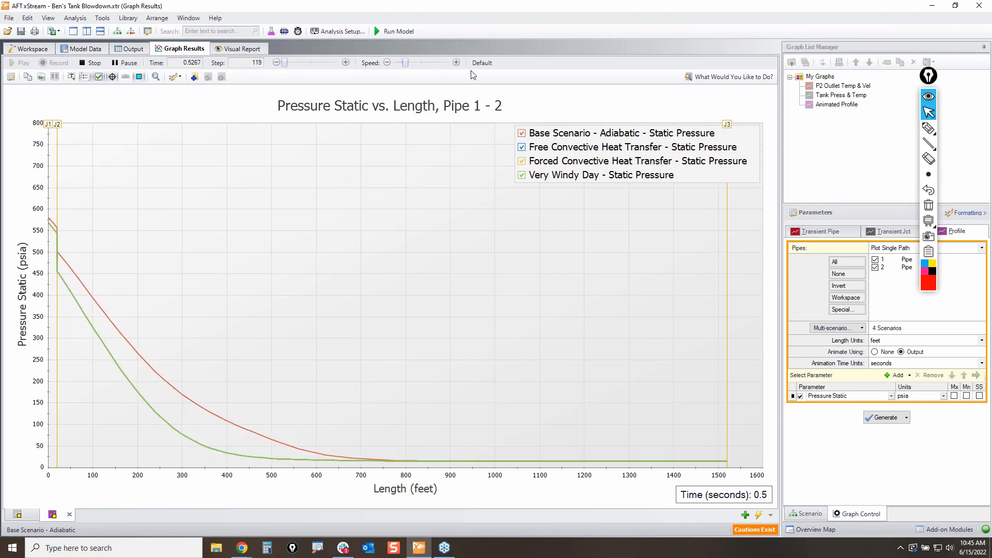
pyautogui.click(481, 63)
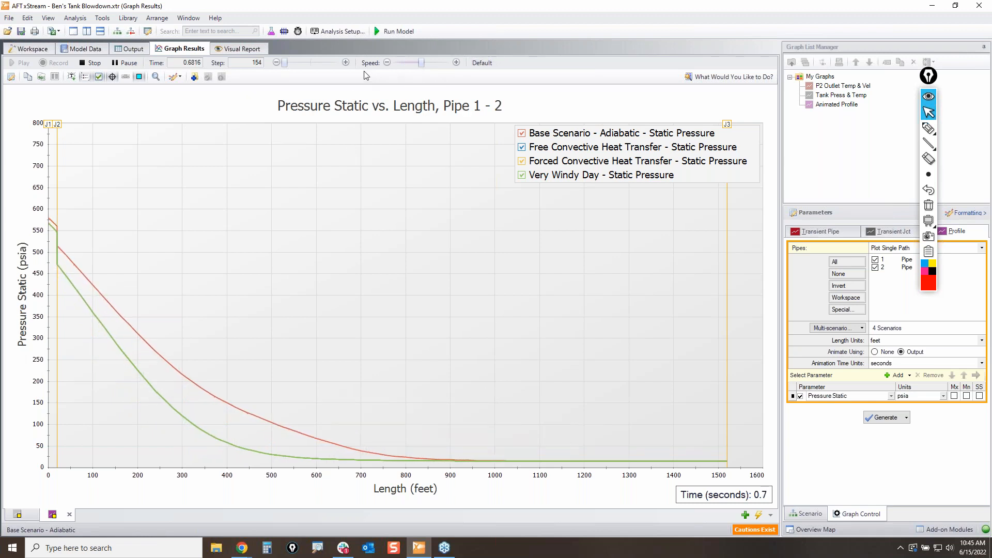
pyautogui.click(456, 63)
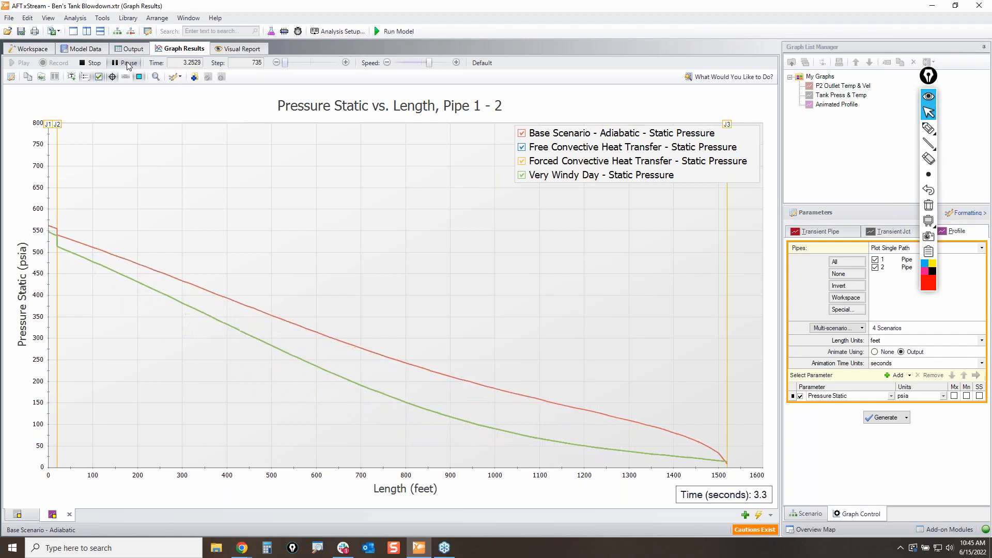
pyautogui.click(128, 63)
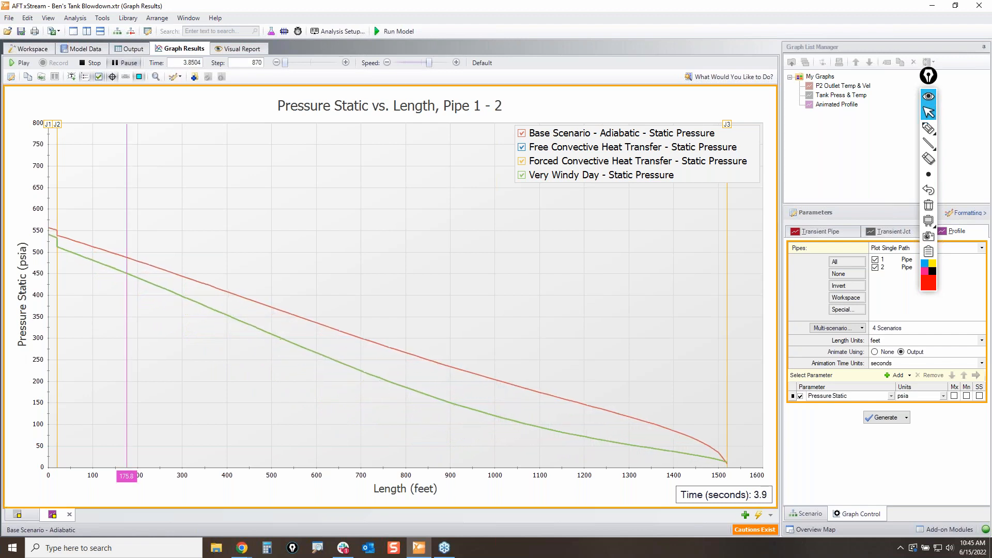
# Mark the pressure curves just downstream of J2 in red, clear the marking, and return to the pointer
pyautogui.moveTo(930, 129)
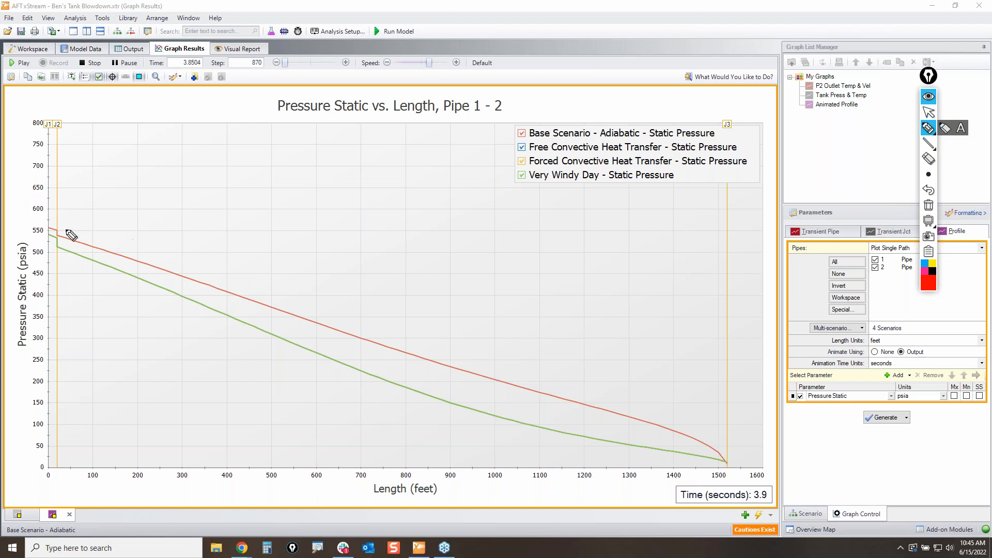
pyautogui.moveTo(58, 231)
pyautogui.mouseDown()
pyautogui.moveTo(67, 224)
pyautogui.moveTo(67, 257)
pyautogui.moveTo(52, 238)
pyautogui.moveTo(86, 249)
pyautogui.mouseUp()
pyautogui.click(928, 206)
pyautogui.click(928, 112)
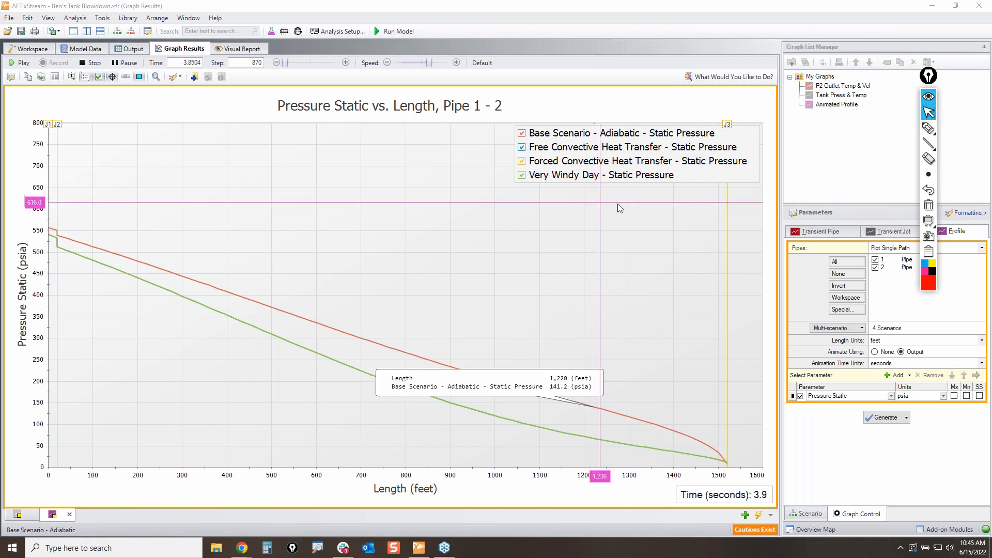
# Show the output's event messages sorted by time and enlarge the output text to 179%
pyautogui.click(133, 50)
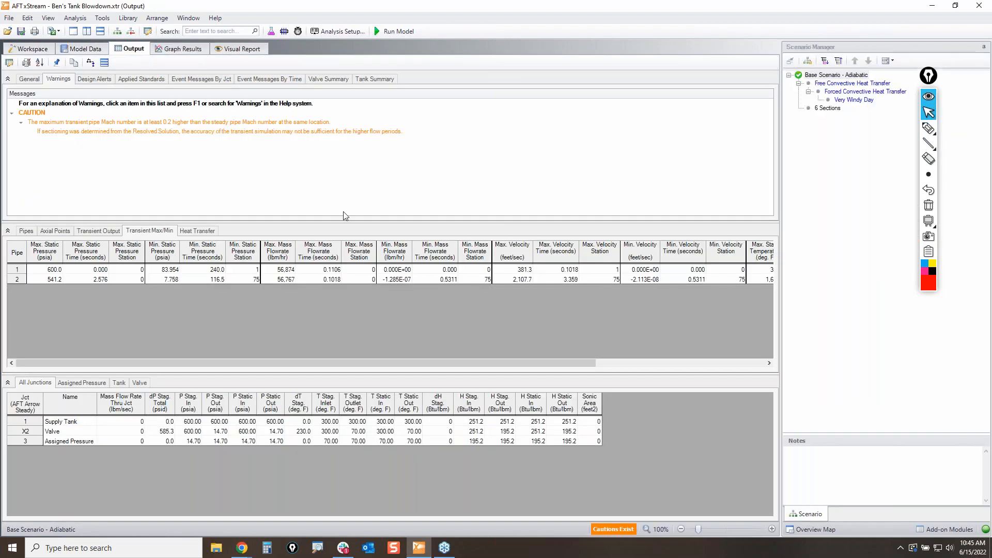
pyautogui.click(270, 80)
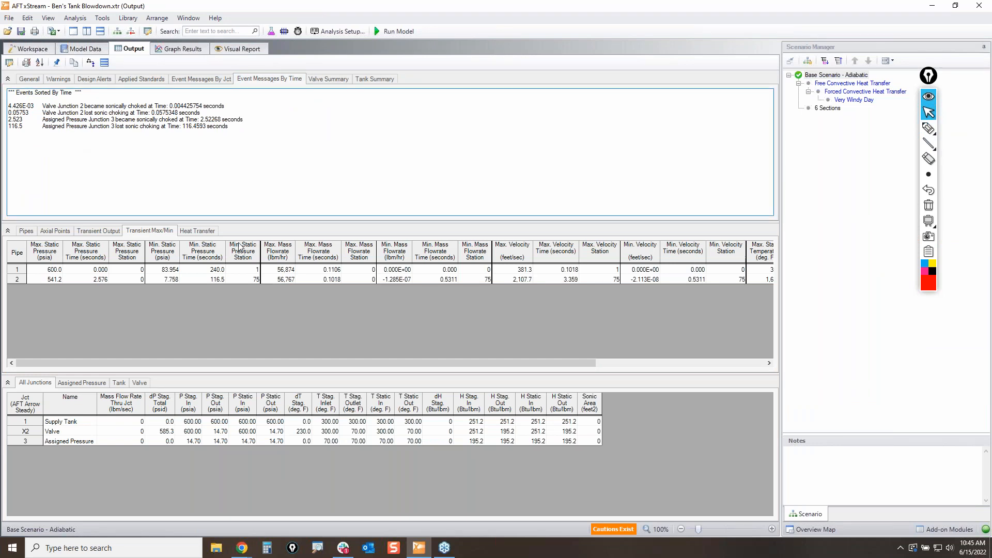
pyautogui.click(724, 528)
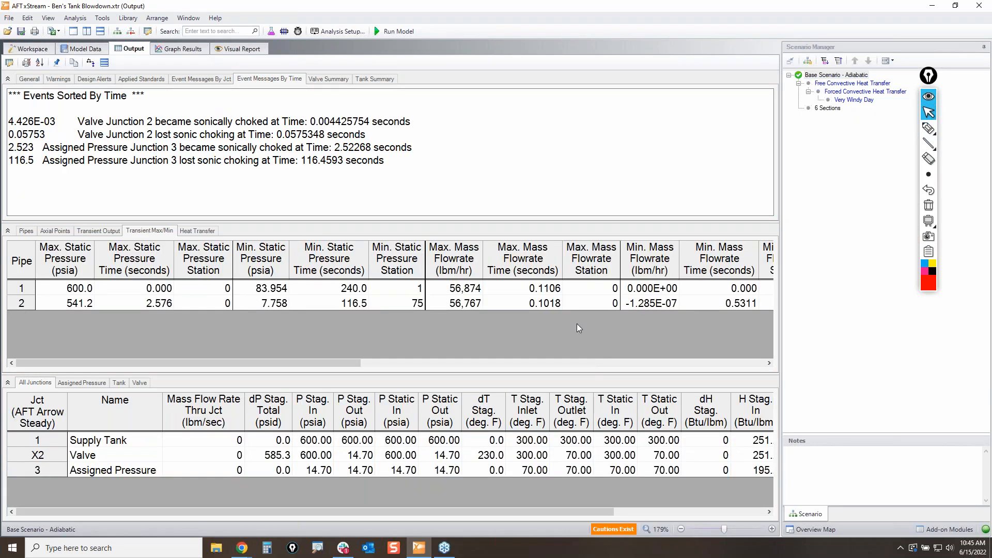
# Mark the Valve Junction 2 and Assigned Pressure Junction 3 choking messages in red, clear the markings, and return to the pointer
pyautogui.click(928, 128)
pyautogui.moveTo(86, 127)
pyautogui.mouseDown()
pyautogui.moveTo(222, 106)
pyautogui.moveTo(258, 114)
pyautogui.moveTo(199, 117)
pyautogui.mouseUp()
pyautogui.moveTo(317, 123)
pyautogui.mouseDown()
pyautogui.moveTo(361, 124)
pyautogui.moveTo(322, 125)
pyautogui.mouseUp()
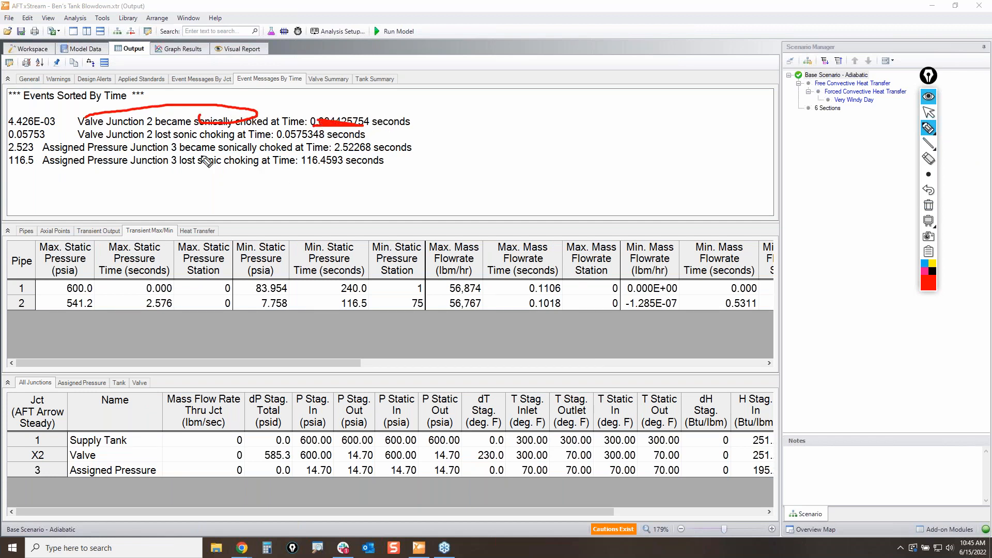
pyautogui.moveTo(148, 140); pyautogui.dragTo(360, 138)
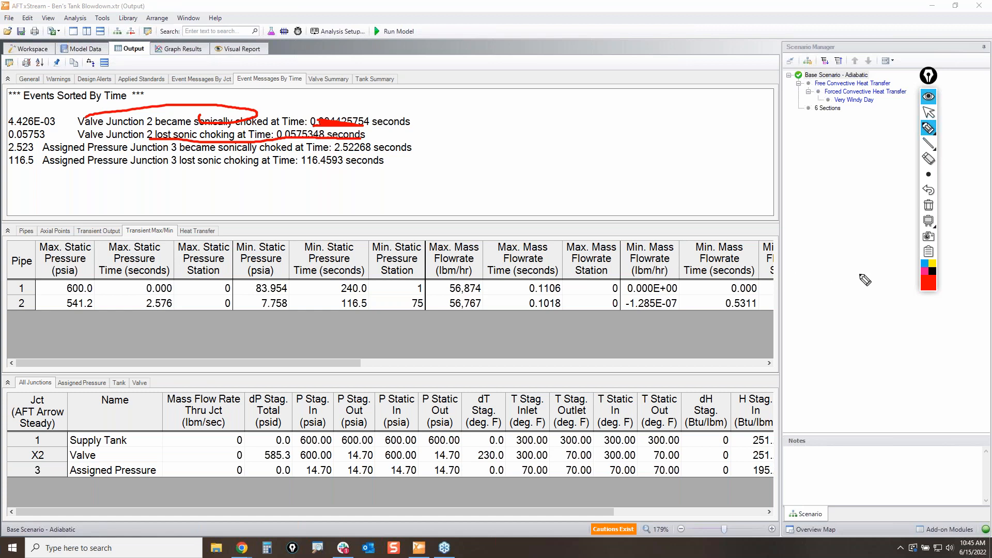
pyautogui.moveTo(413, 149); pyautogui.dragTo(440, 138)
pyautogui.moveTo(387, 164); pyautogui.dragTo(413, 187)
pyautogui.click(928, 205)
pyautogui.click(928, 113)
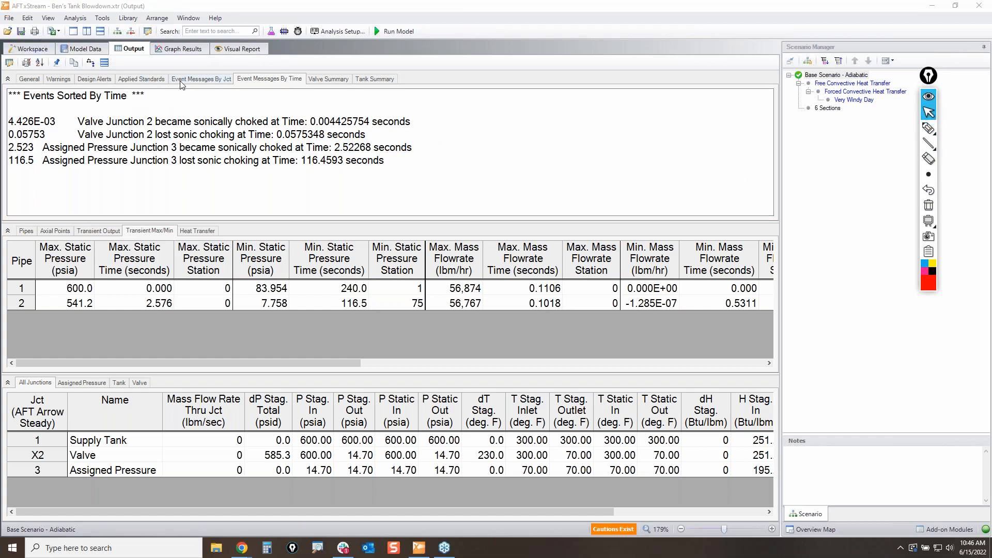
# Return to the graph results, move the animation to step 2107, and raise its playback speed
pyautogui.click(187, 48)
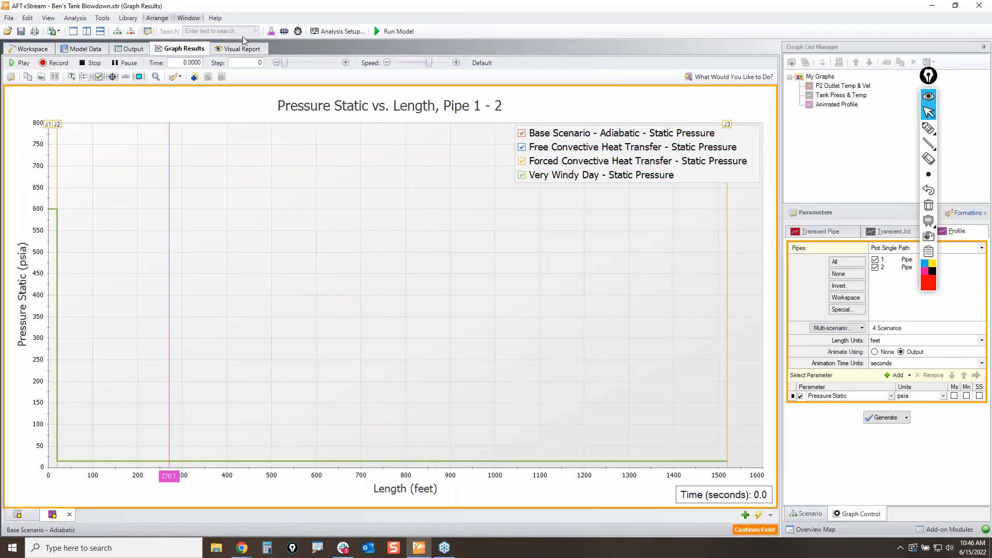
pyautogui.moveTo(285, 63); pyautogui.dragTo(288, 67)
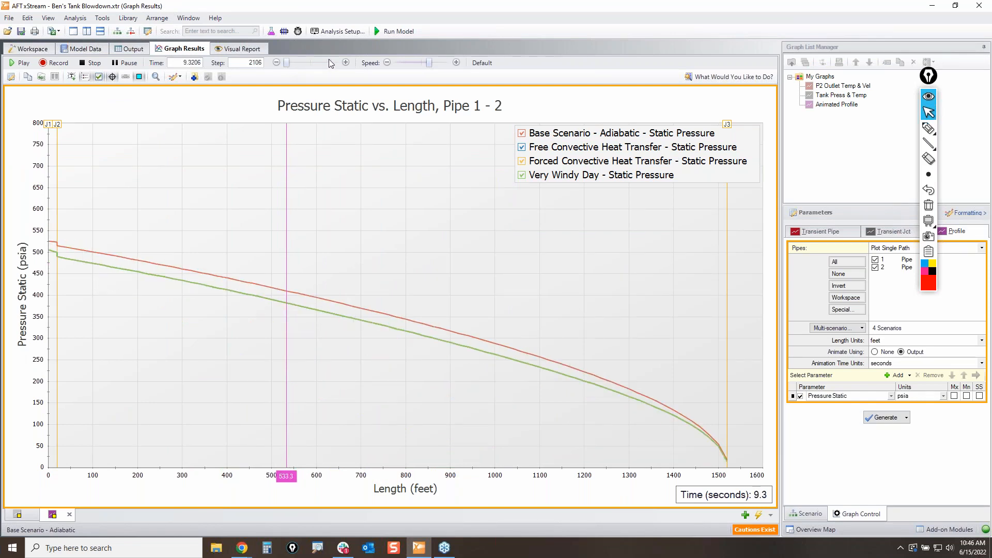
pyautogui.click(456, 63)
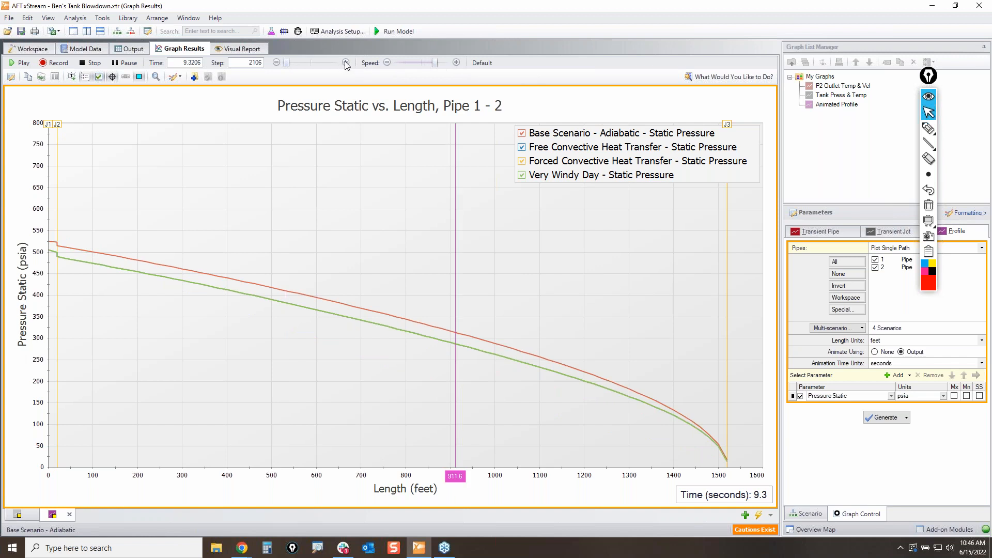
pyautogui.click(346, 63)
# Play the pressure profile from step 2107 at a further increased speed and pause it at step 8427
pyautogui.click(114, 76)
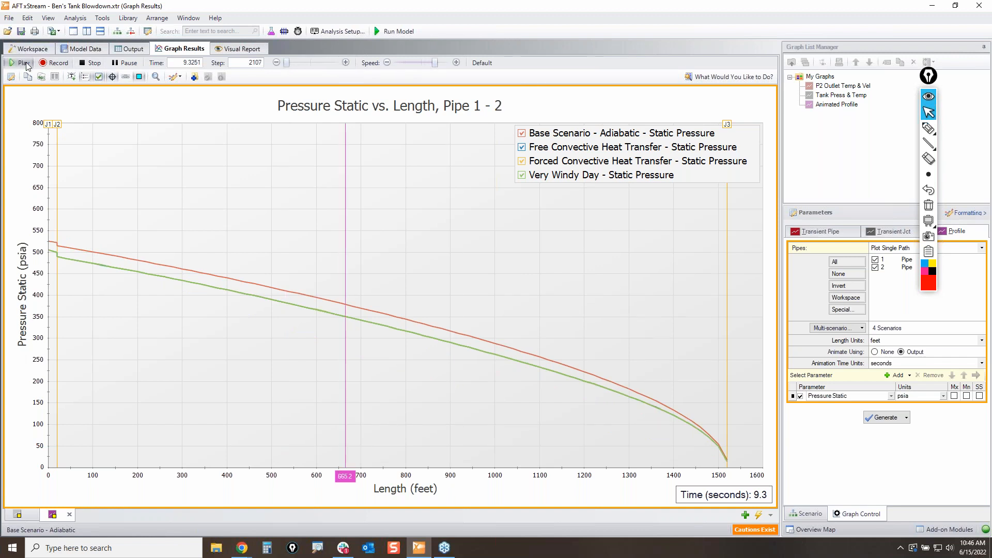
pyautogui.click(456, 63)
pyautogui.click(456, 63)
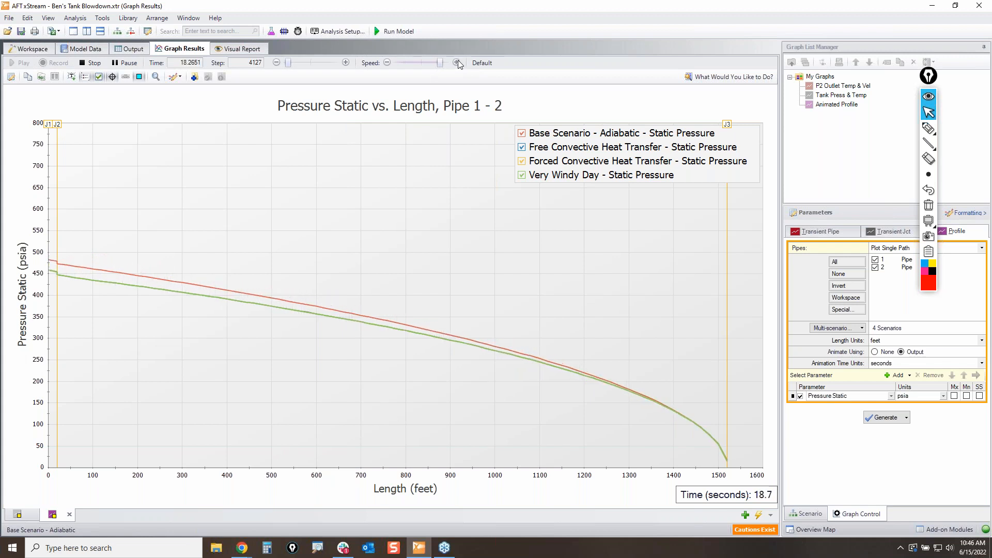
pyautogui.click(125, 63)
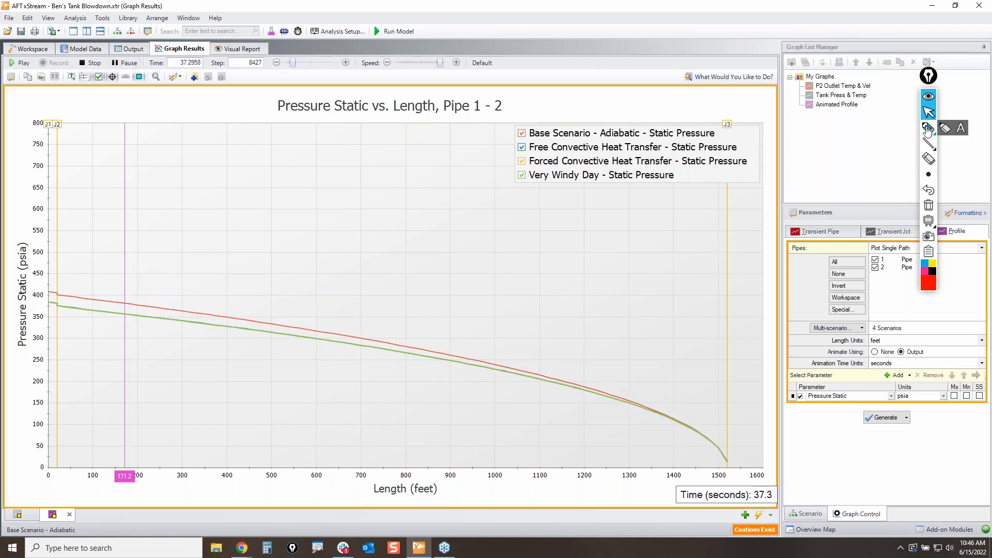
# Trace the curves' downstream end in red from about 1,030 feet to J3, mark the J3 endpoint, and clear the markings
pyautogui.click(928, 128)
pyautogui.moveTo(506, 369)
pyautogui.mouseDown()
pyautogui.moveTo(547, 371)
pyautogui.moveTo(724, 453)
pyautogui.mouseUp()
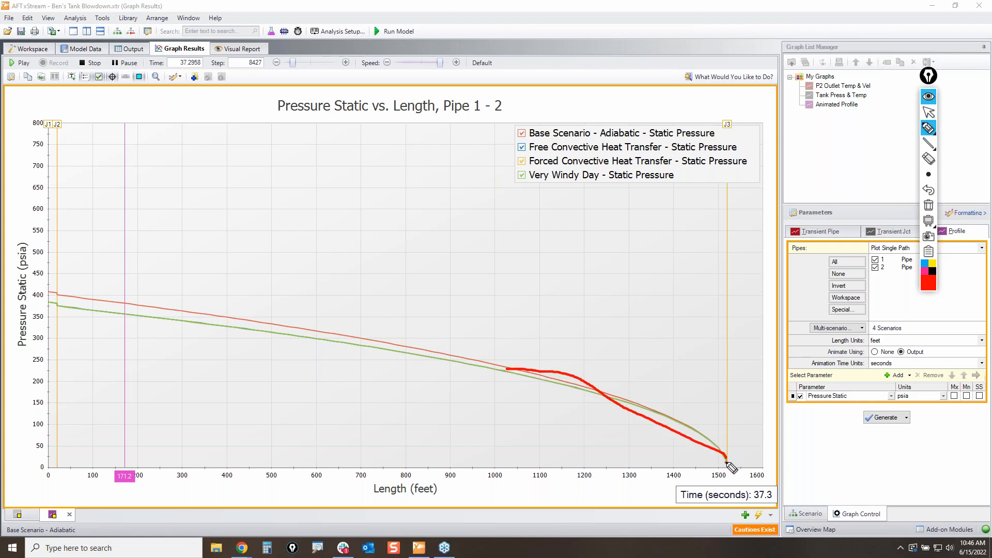
pyautogui.moveTo(730, 464); pyautogui.dragTo(736, 457)
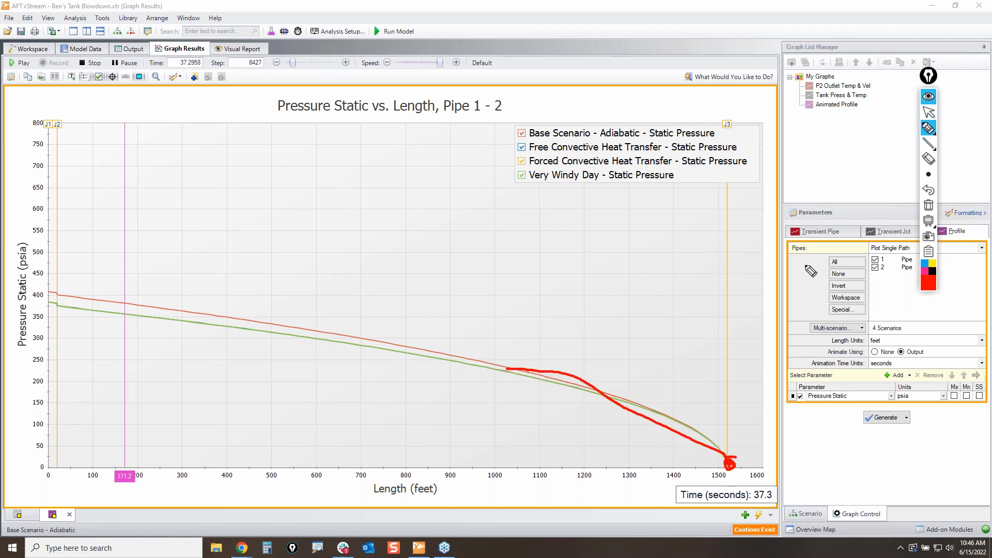
pyautogui.click(928, 205)
pyautogui.click(928, 112)
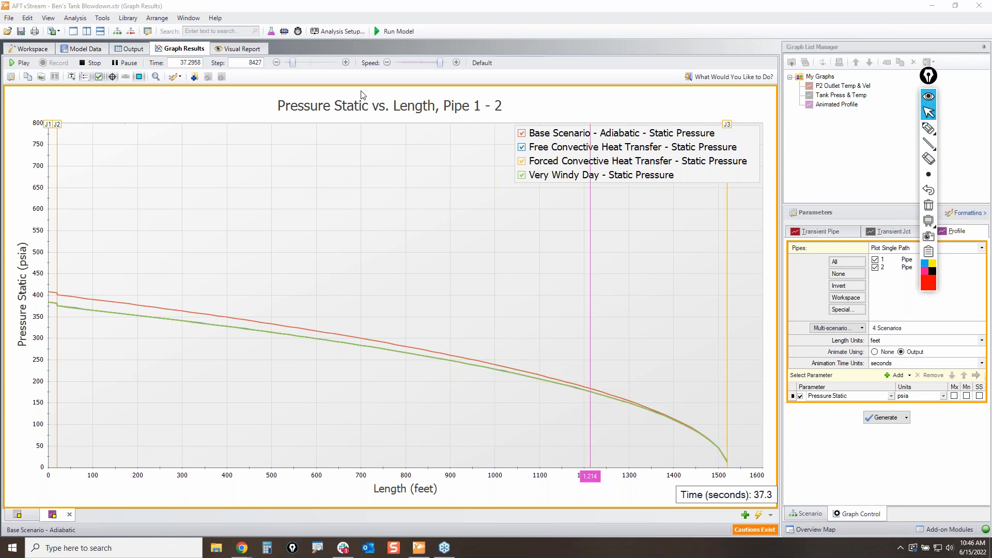
# Resume the pressure profile animation and pause it at step 27927
pyautogui.click(20, 65)
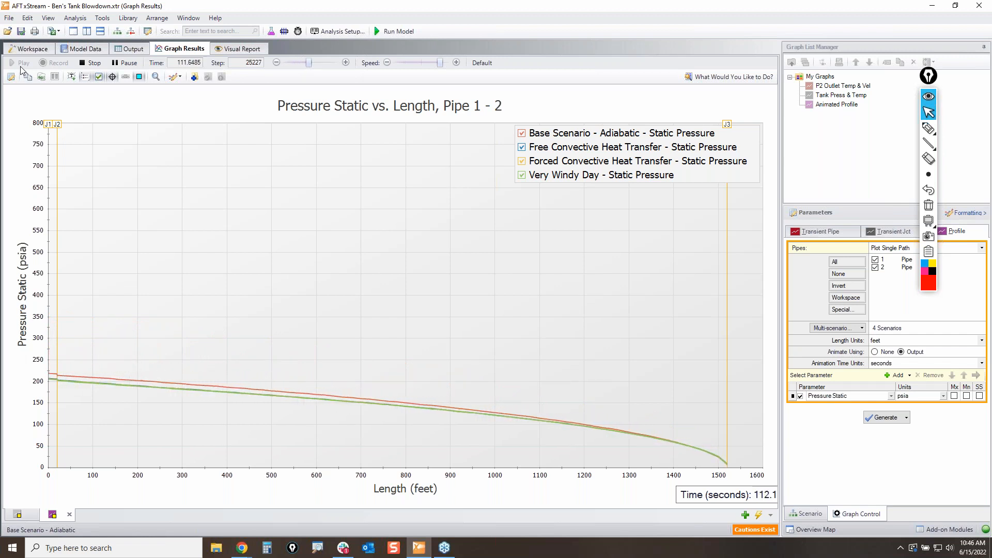
pyautogui.click(128, 63)
# Circle the curves near 240 feet and the three heat transfer scenarios in the legend in red, and clear the markings
pyautogui.click(928, 129)
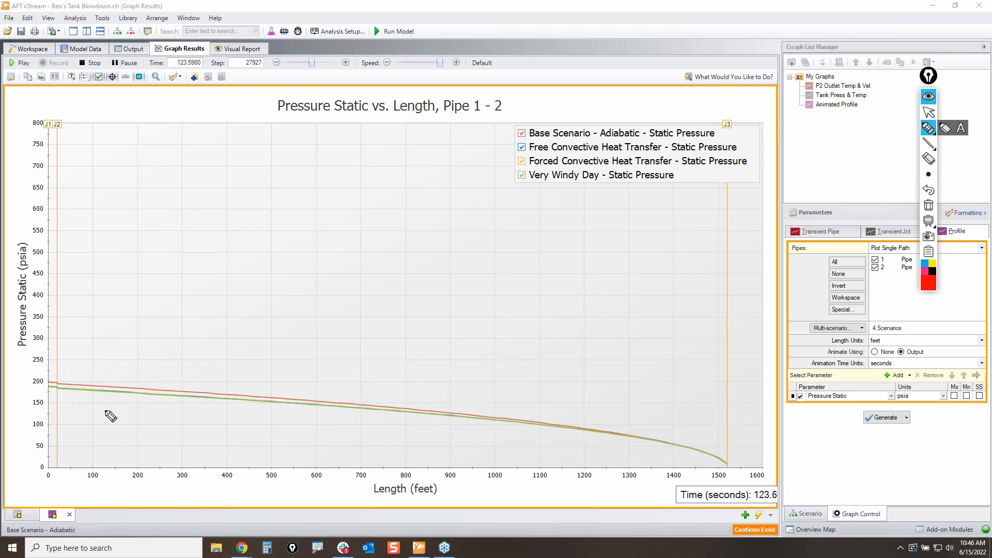
pyautogui.moveTo(155, 391)
pyautogui.mouseDown()
pyautogui.moveTo(177, 401)
pyautogui.moveTo(199, 379)
pyautogui.mouseUp()
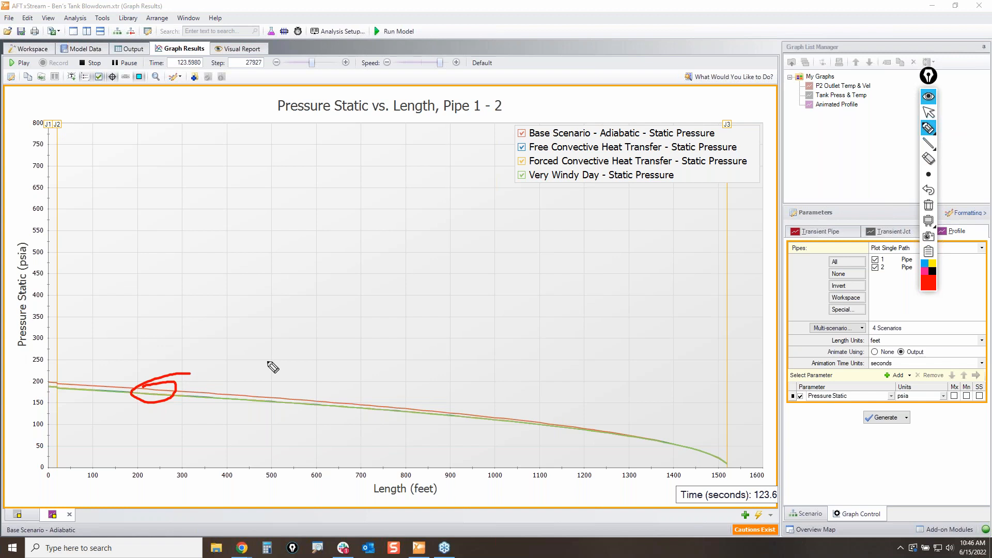
pyautogui.moveTo(509, 143)
pyautogui.mouseDown()
pyautogui.moveTo(748, 145)
pyautogui.moveTo(504, 193)
pyautogui.moveTo(502, 140)
pyautogui.mouseUp()
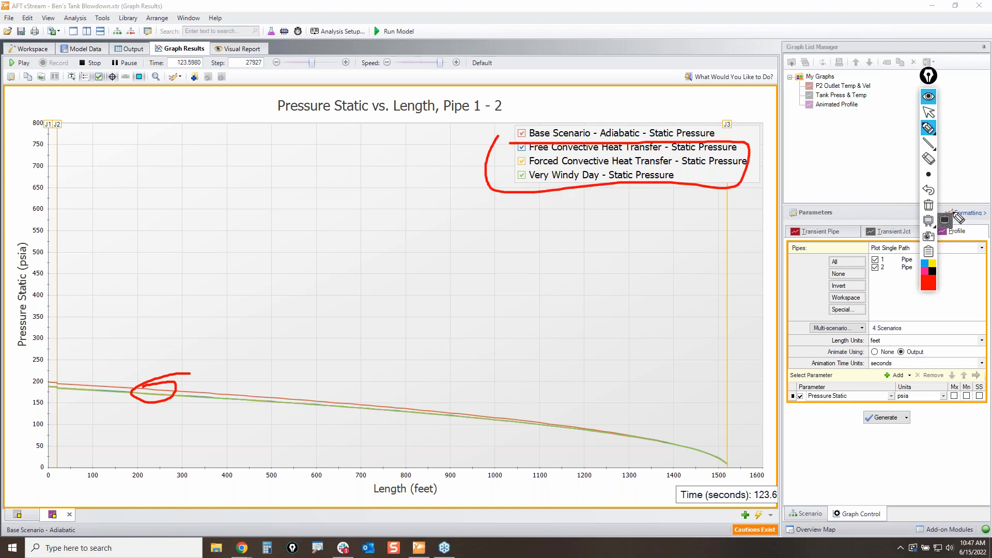
pyautogui.click(928, 205)
pyautogui.click(928, 112)
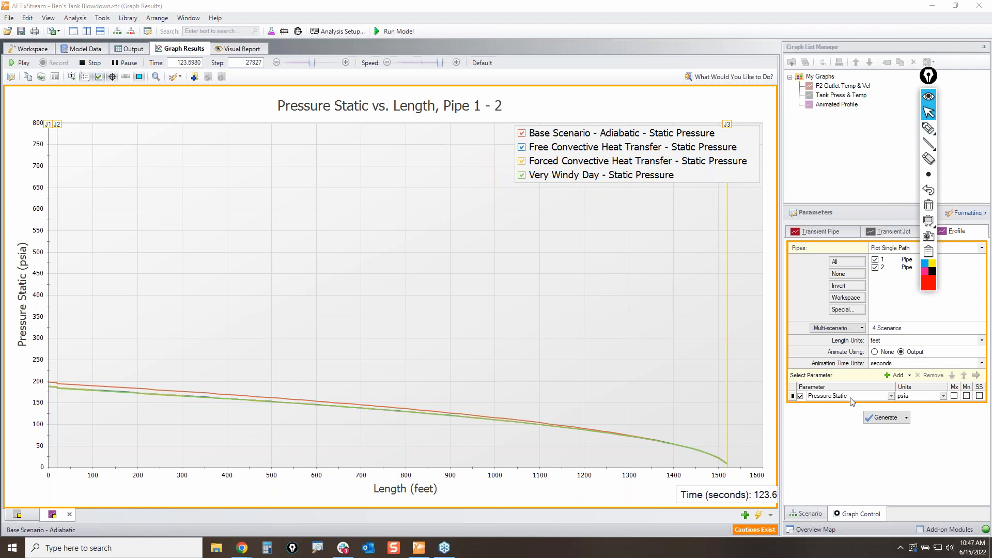
# Change the profile parameter to Temperature Static in deg. F and generate the graph for the four scenarios
pyautogui.click(891, 396)
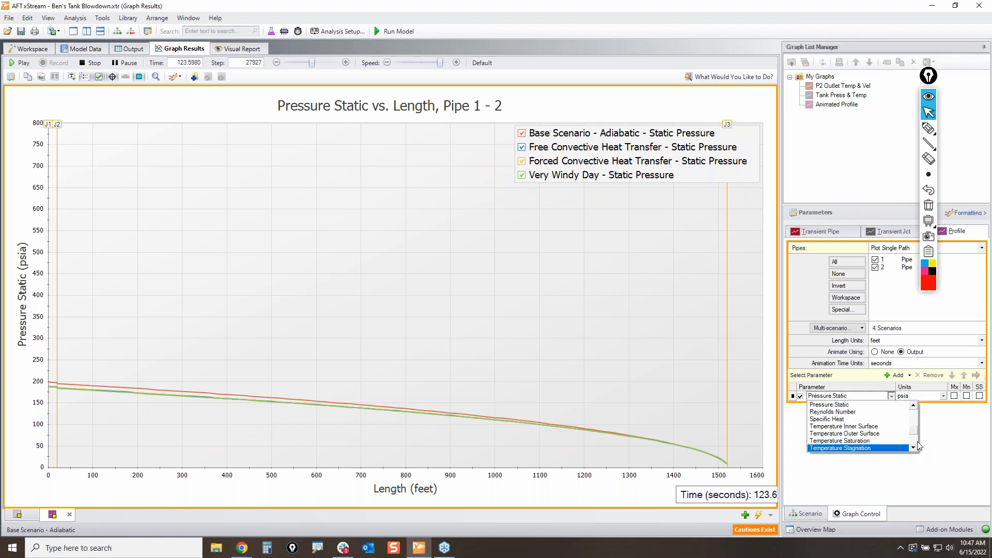
pyautogui.scroll(-2, 915, 431)
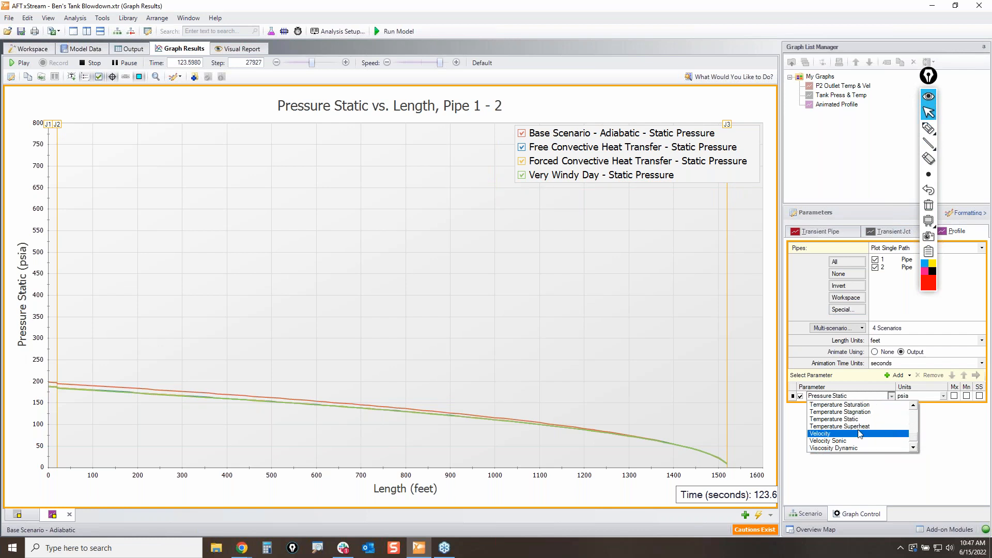
pyautogui.click(851, 419)
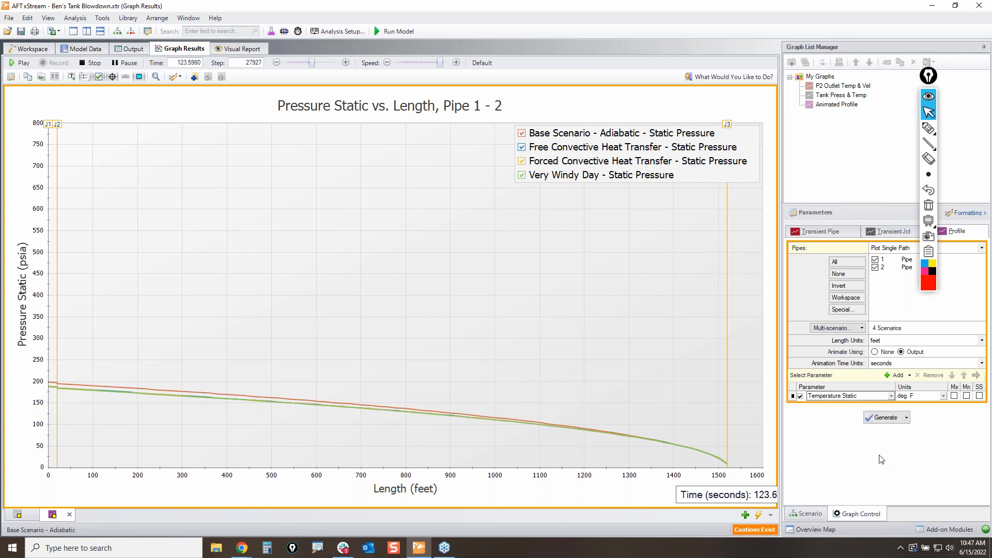
pyautogui.click(883, 418)
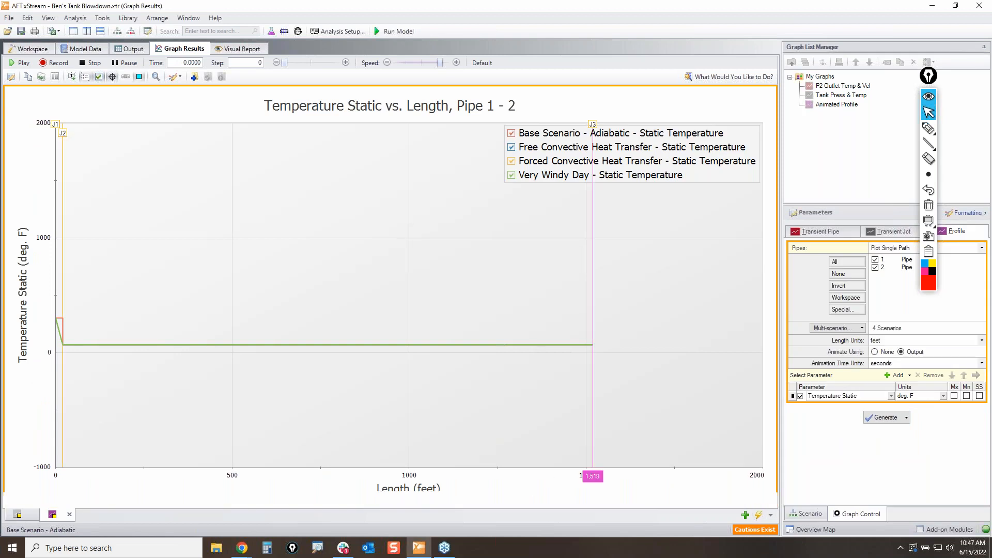
# Set the length axis maximum to 1600 with major intervals of 100, and the temperature axis major interval to 200
pyautogui.click(595, 476)
pyautogui.doubleClick(705, 451)
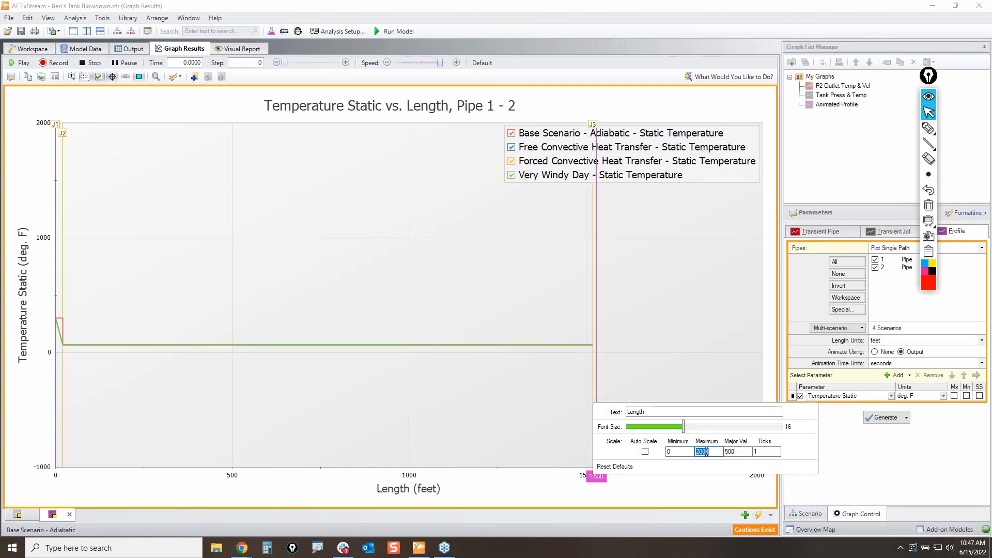
pyautogui.write('1600')
pyautogui.write('100')
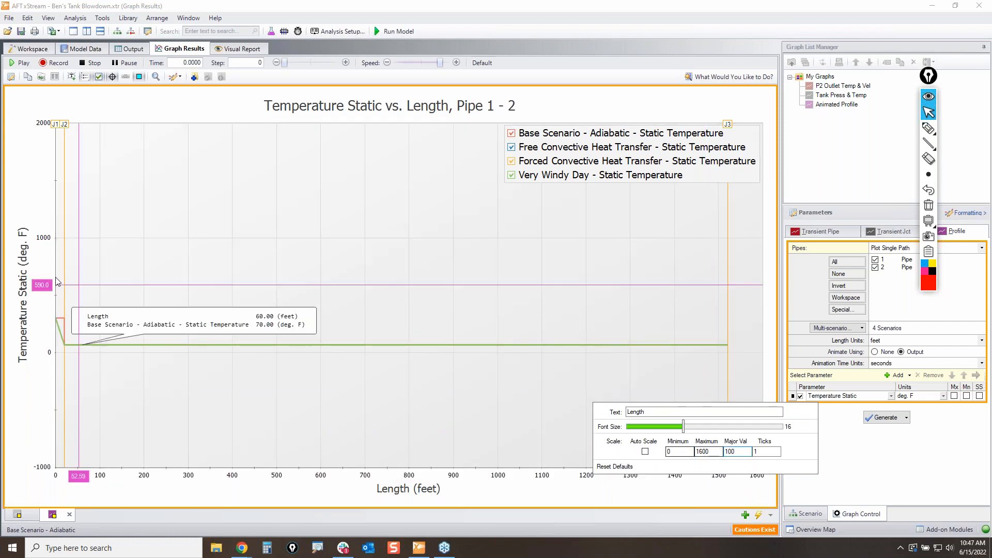
pyautogui.click(41, 241)
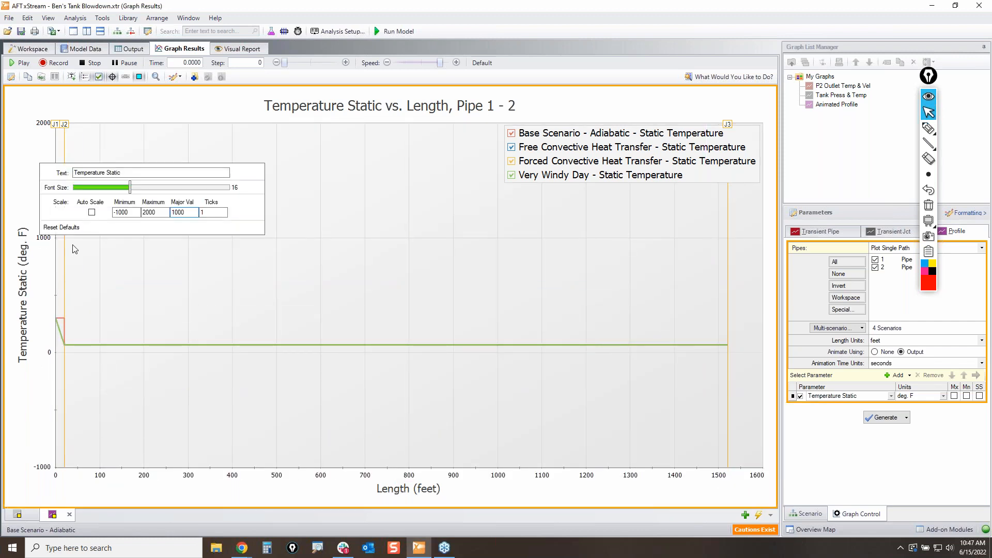
pyautogui.doubleClick(178, 212)
pyautogui.write('200')
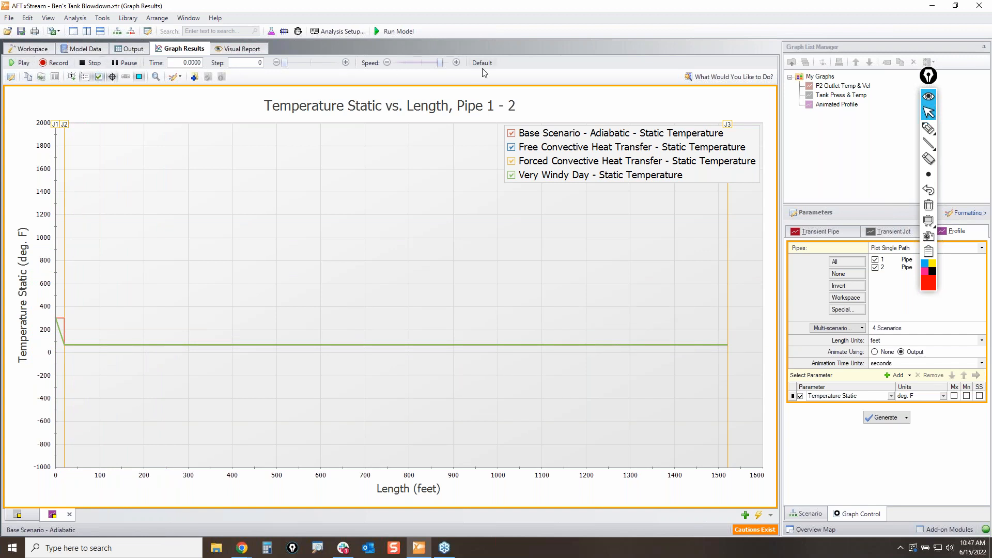
# Reduce the animation speed, play the static temperature profile, and pause it at step 6
pyautogui.click(386, 62)
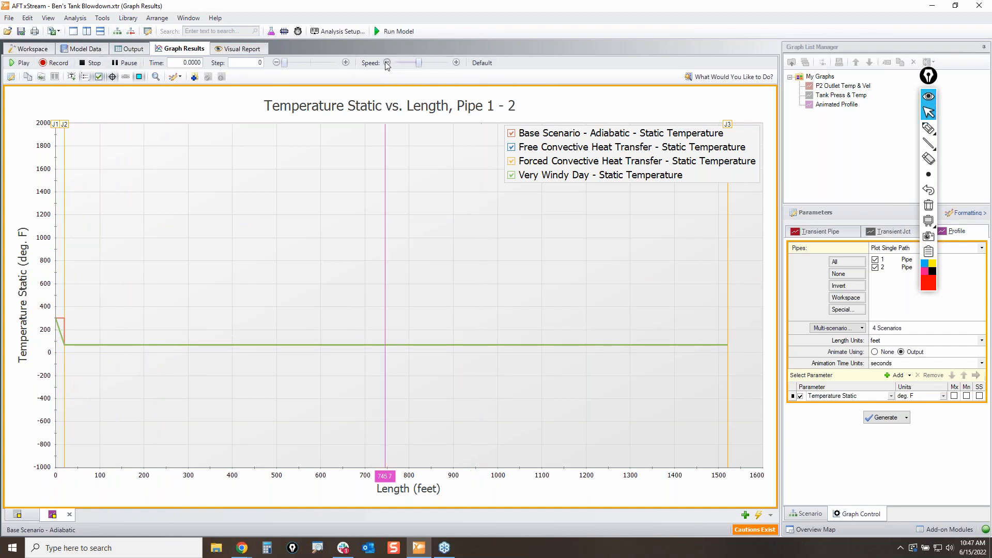
pyautogui.click(387, 62)
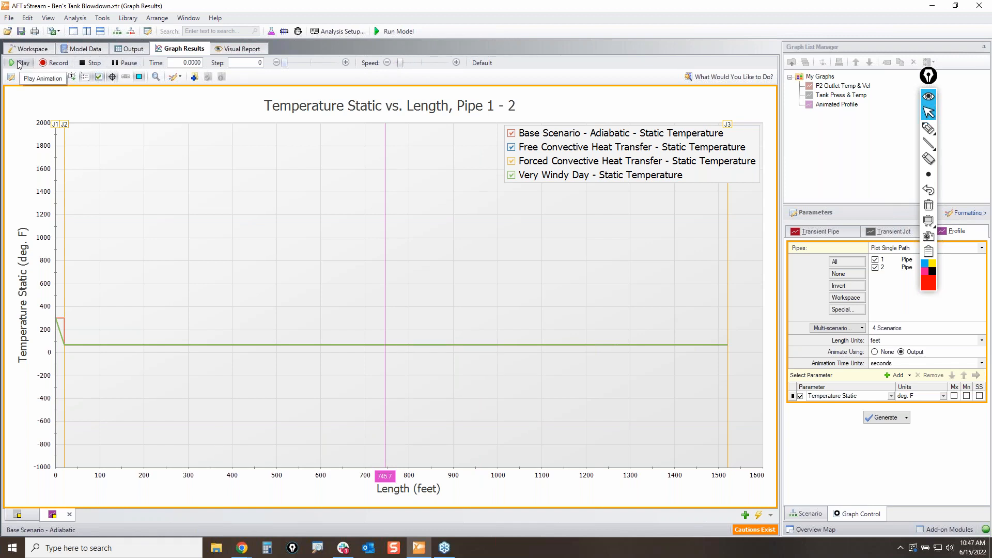
pyautogui.click(18, 63)
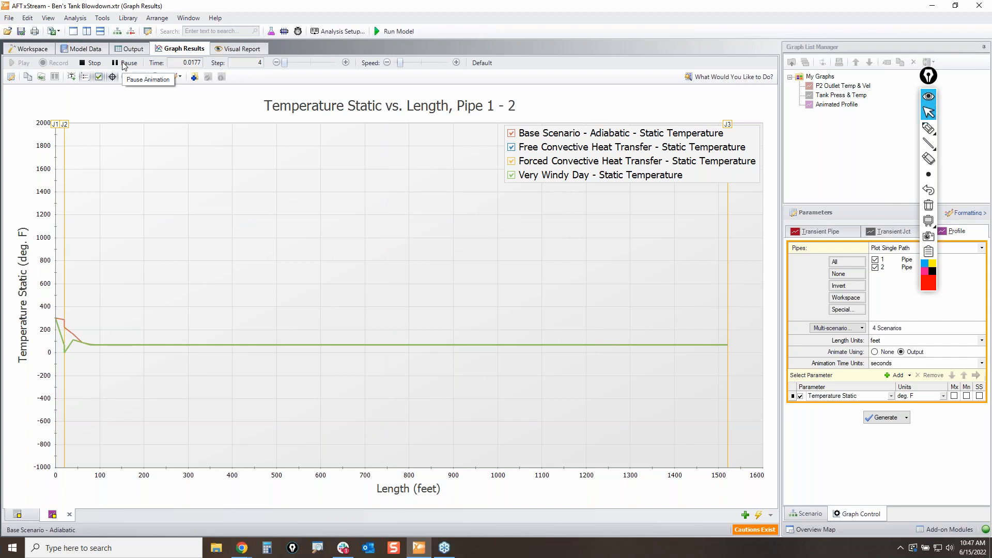
pyautogui.click(124, 63)
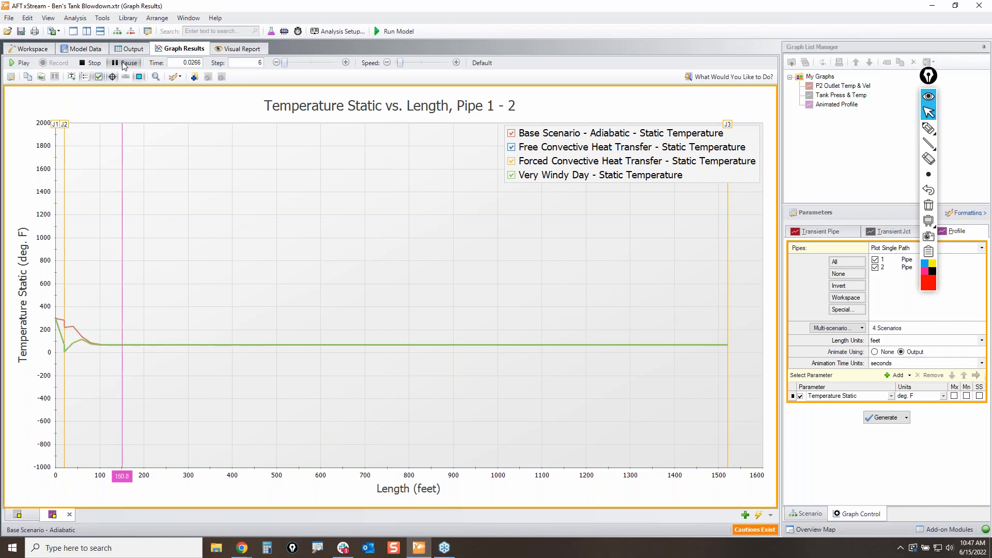
# Circle the adiabatic legend entry in red, draw a downstream arrow above the curves, circle the three heat transfer entries, and clear the markings
pyautogui.click(929, 127)
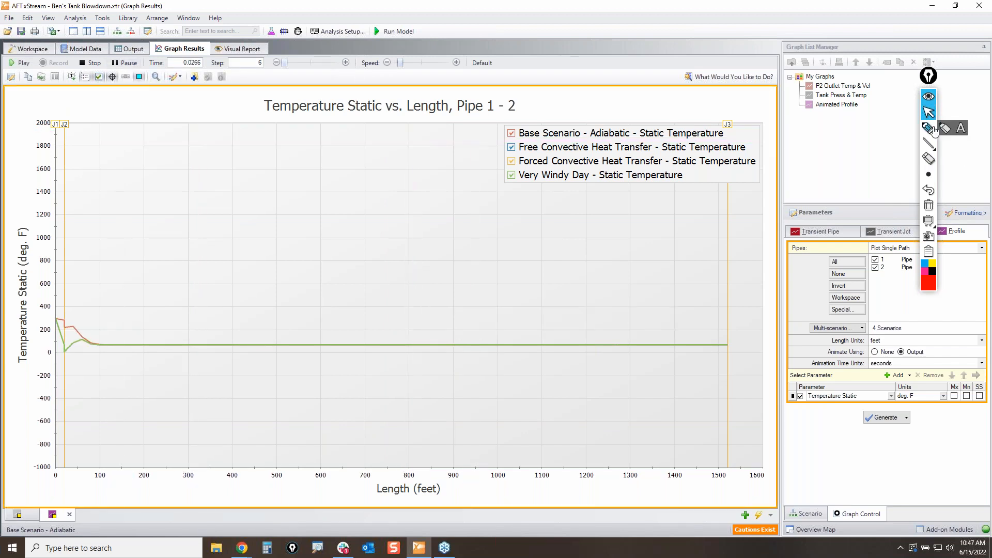
pyautogui.moveTo(488, 127)
pyautogui.mouseDown()
pyautogui.moveTo(713, 129)
pyautogui.moveTo(712, 143)
pyautogui.moveTo(626, 151)
pyautogui.moveTo(534, 150)
pyautogui.moveTo(503, 131)
pyautogui.mouseUp()
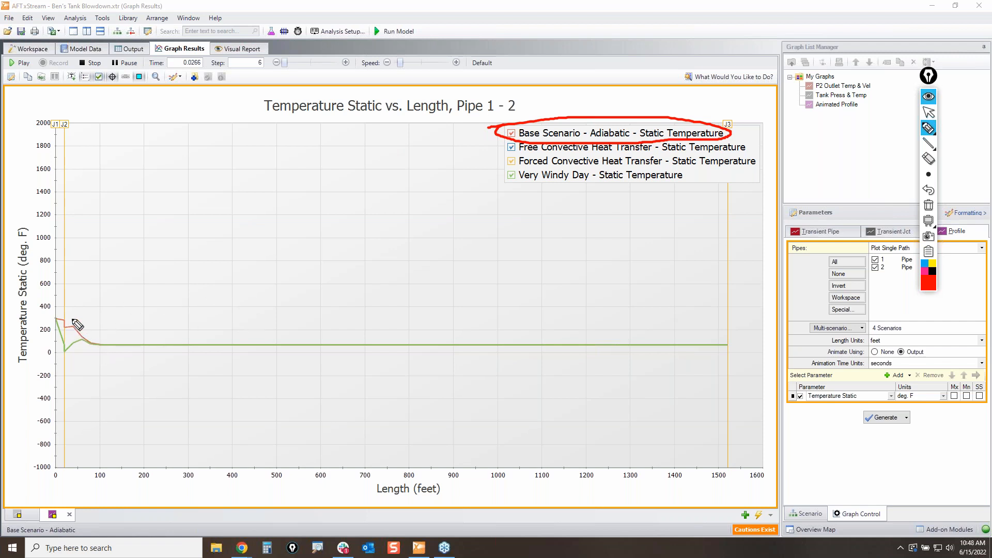
pyautogui.moveTo(73, 289)
pyautogui.mouseDown()
pyautogui.moveTo(727, 283)
pyautogui.moveTo(692, 304)
pyautogui.mouseUp()
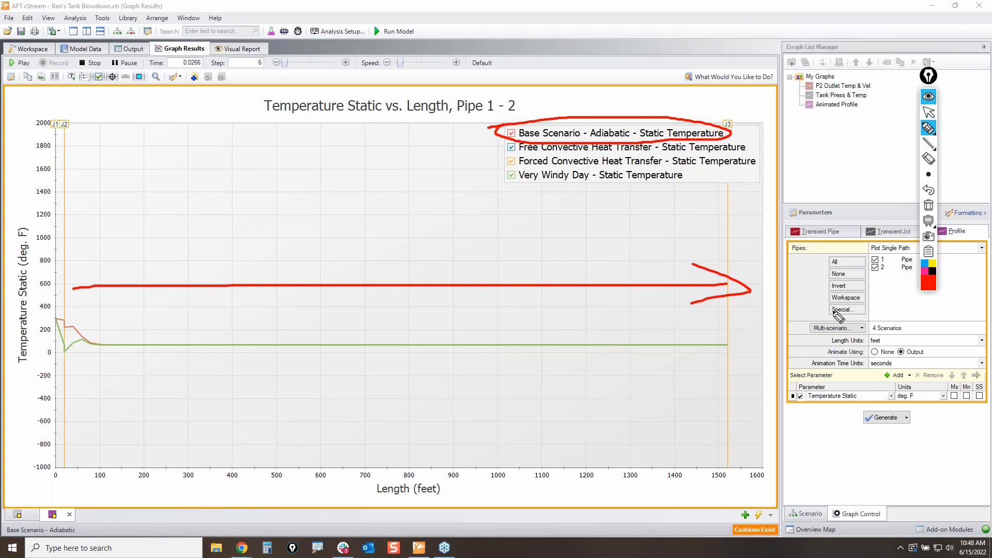
pyautogui.moveTo(499, 153)
pyautogui.mouseDown()
pyautogui.moveTo(610, 140)
pyautogui.moveTo(737, 185)
pyautogui.moveTo(483, 171)
pyautogui.moveTo(509, 150)
pyautogui.mouseUp()
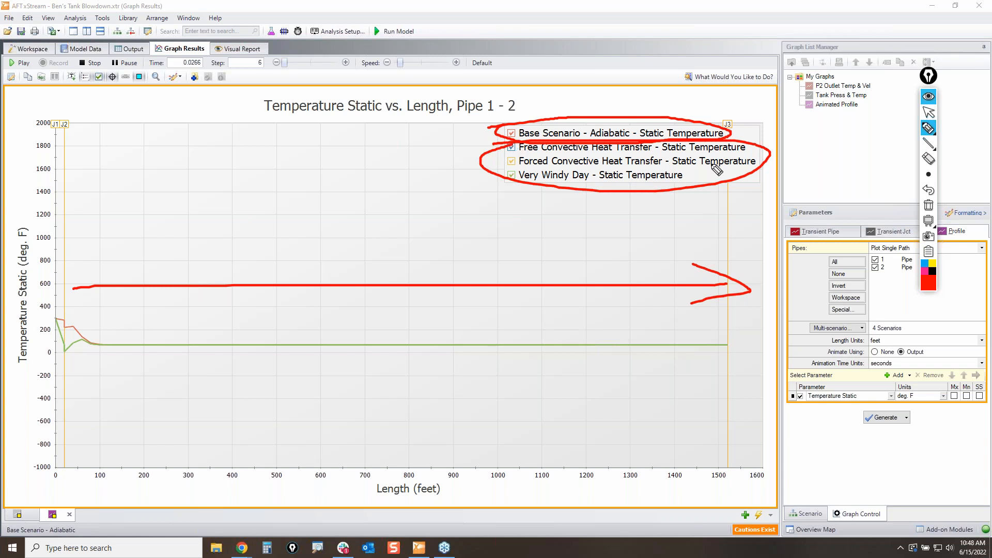
pyautogui.click(928, 205)
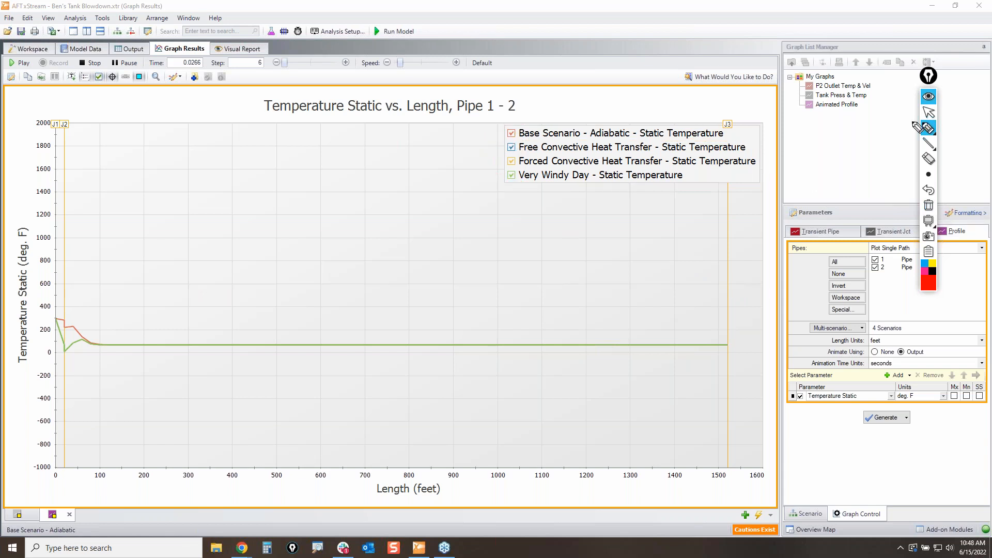
pyautogui.click(927, 116)
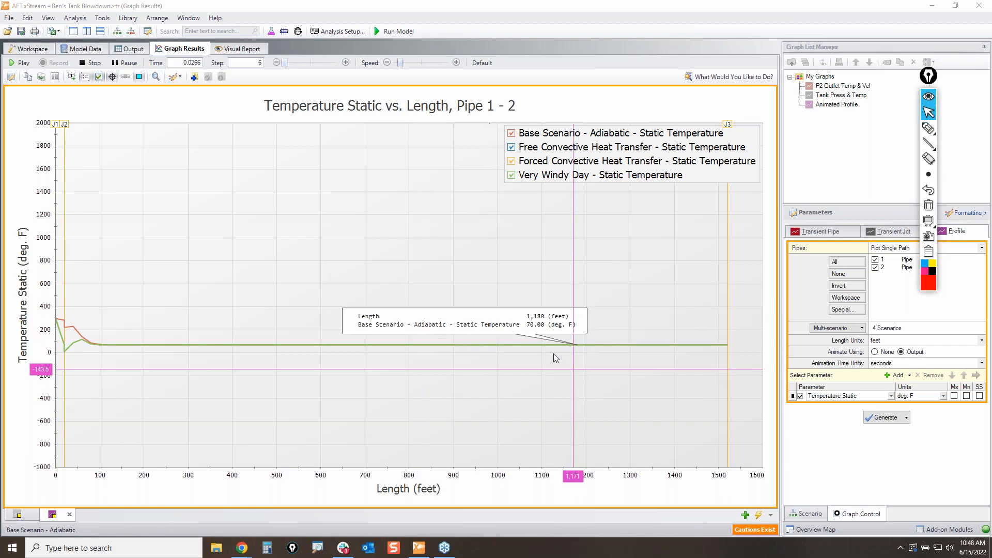
# Resume the temperature profile animation at the default speed and pause it at step 39
pyautogui.click(16, 63)
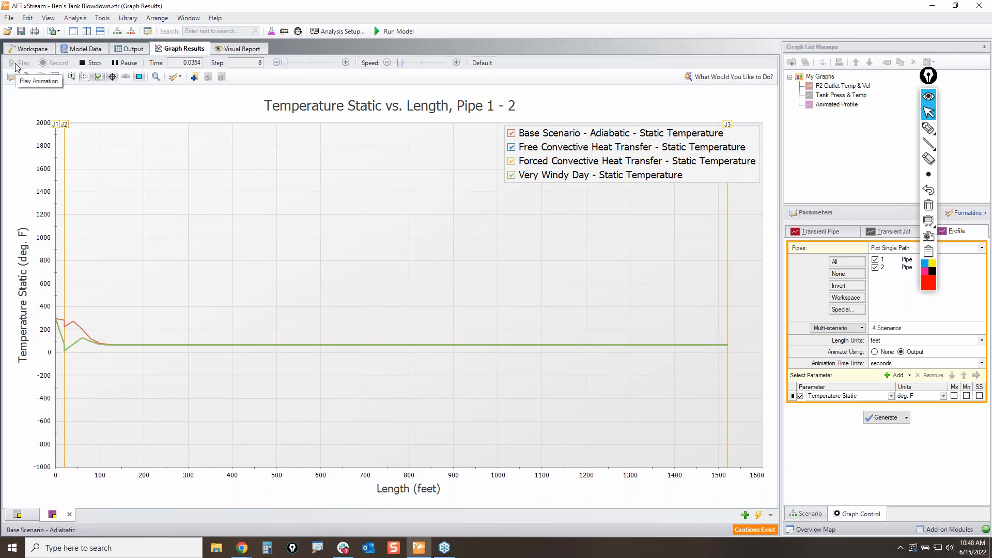
pyautogui.click(483, 63)
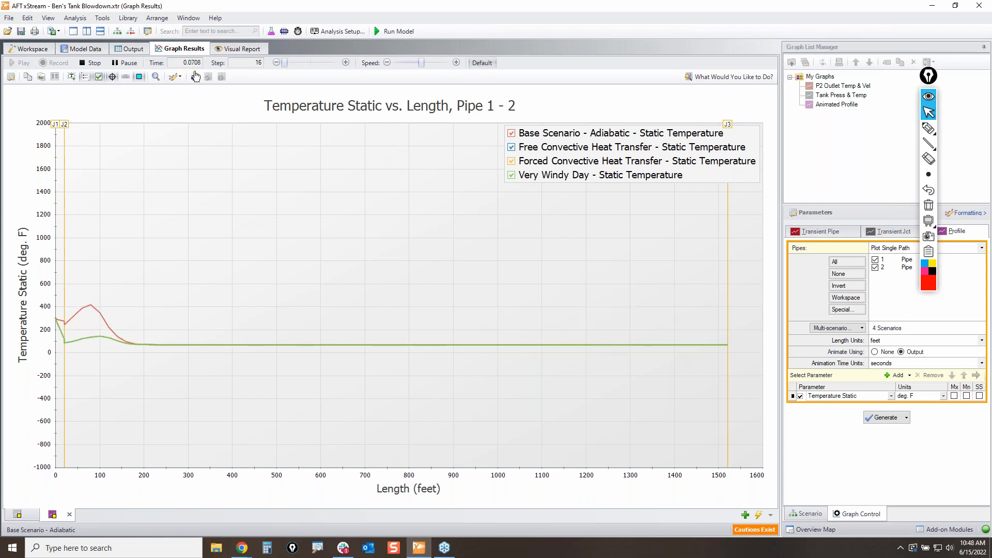
pyautogui.click(130, 63)
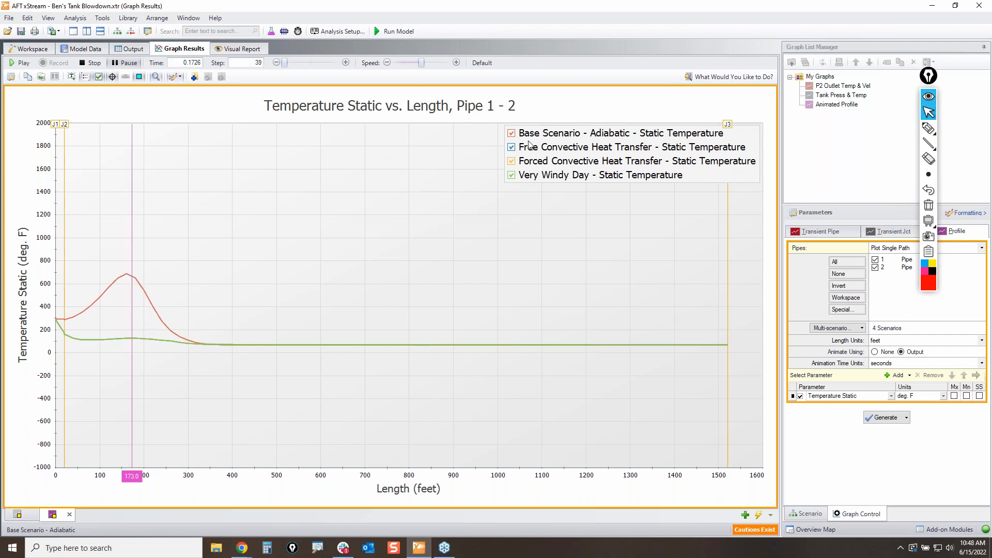
# Circle the adiabatic temperature hump near 160 feet in red, draw an arrow from it pointing downstream, and clear the markings
pyautogui.hotkey('ctrl', 'shift', 'h')
pyautogui.moveTo(77, 283)
pyautogui.mouseDown()
pyautogui.moveTo(101, 284)
pyautogui.moveTo(141, 332)
pyautogui.moveTo(181, 290)
pyautogui.moveTo(88, 282)
pyautogui.moveTo(189, 297)
pyautogui.mouseUp()
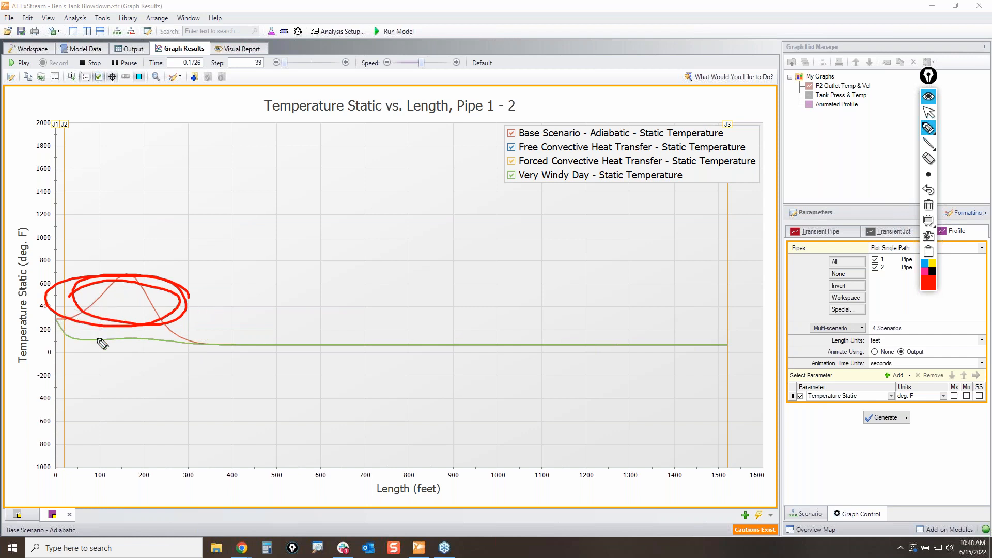
pyautogui.moveTo(133, 301); pyautogui.dragTo(399, 301)
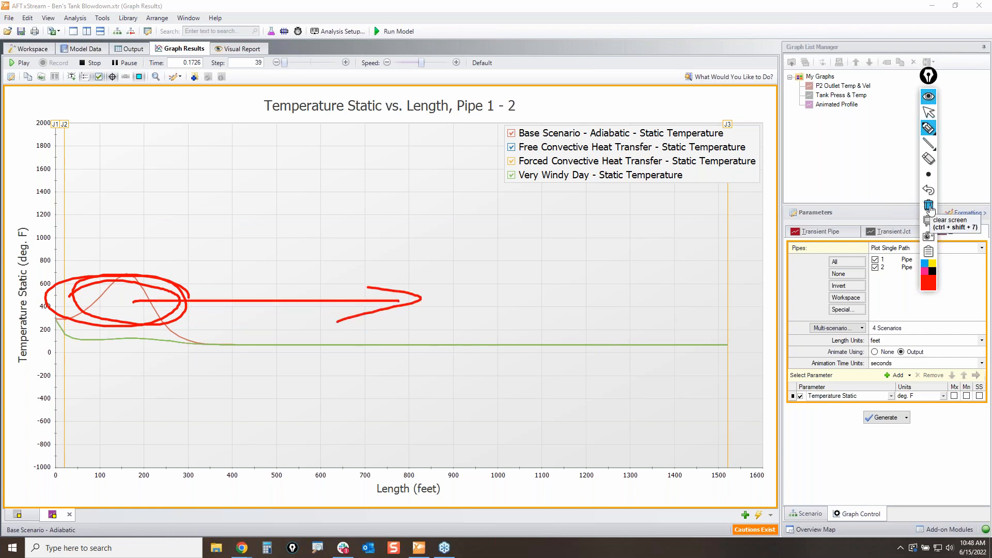
pyautogui.click(928, 205)
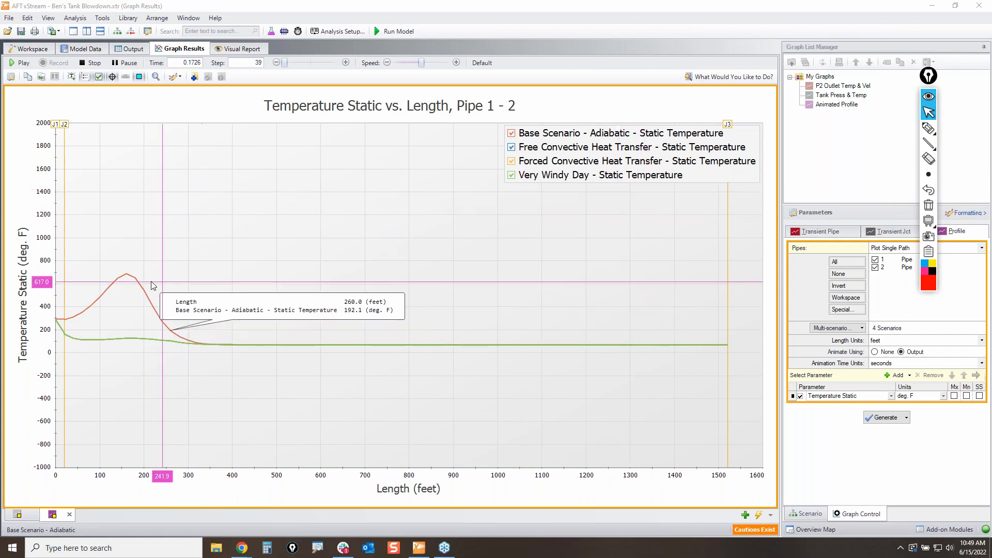
# Resume the temperature animation, pause it at step 549, and advance it at a higher speed to step 3159
pyautogui.click(23, 63)
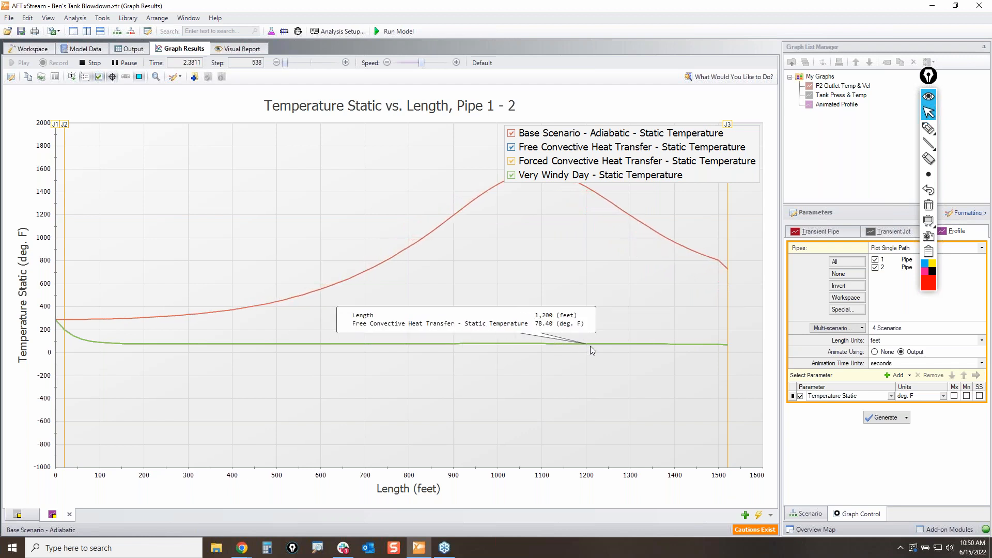
pyautogui.click(188, 128)
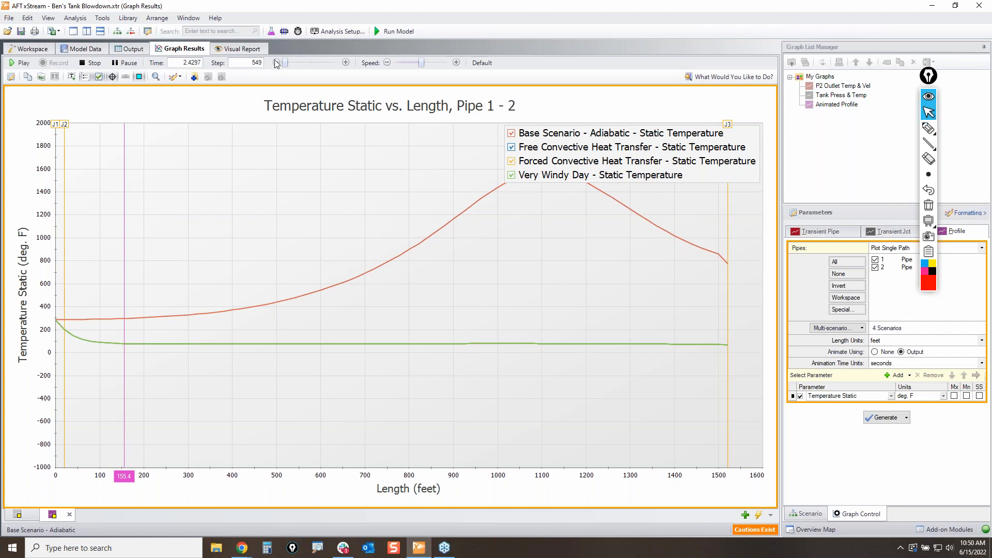
pyautogui.click(346, 62)
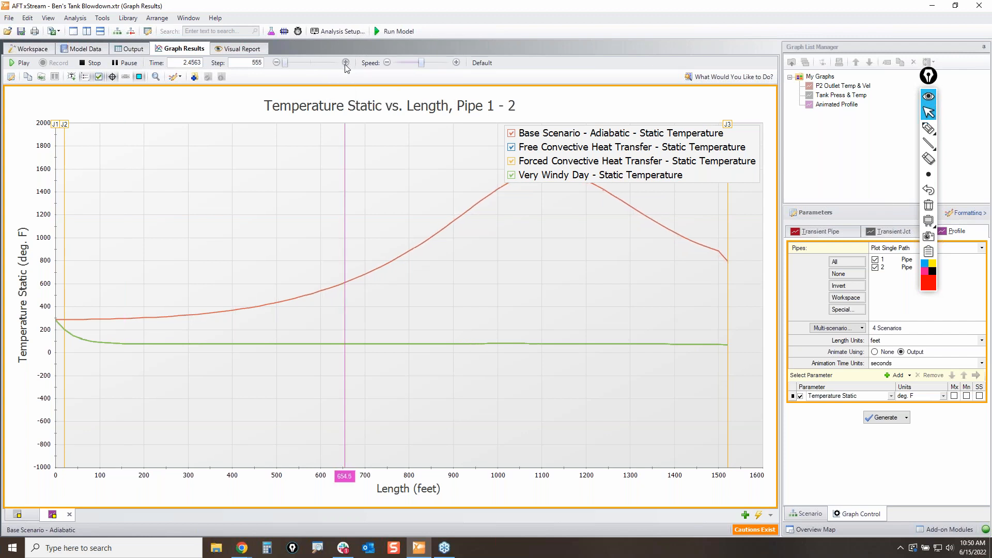
pyautogui.click(457, 62)
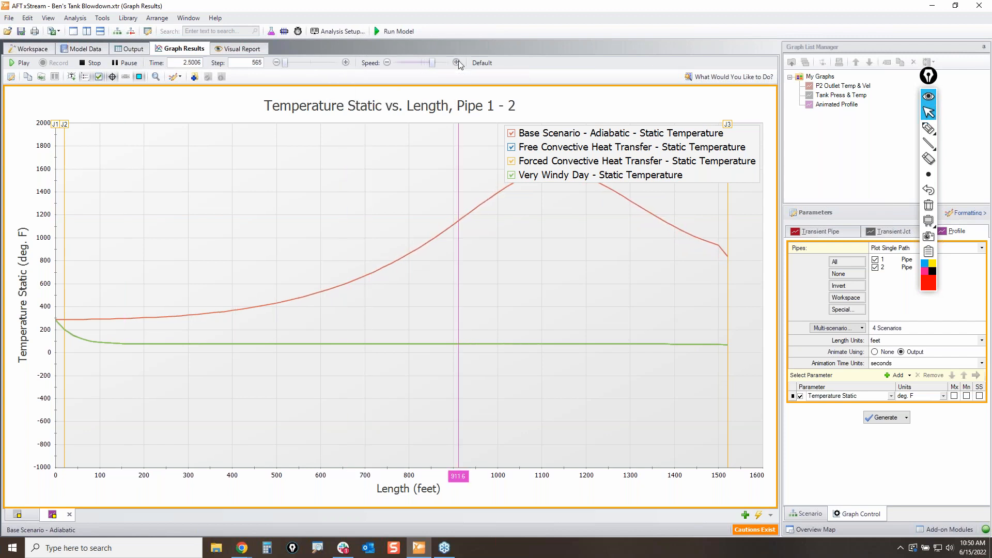
pyautogui.click(345, 63)
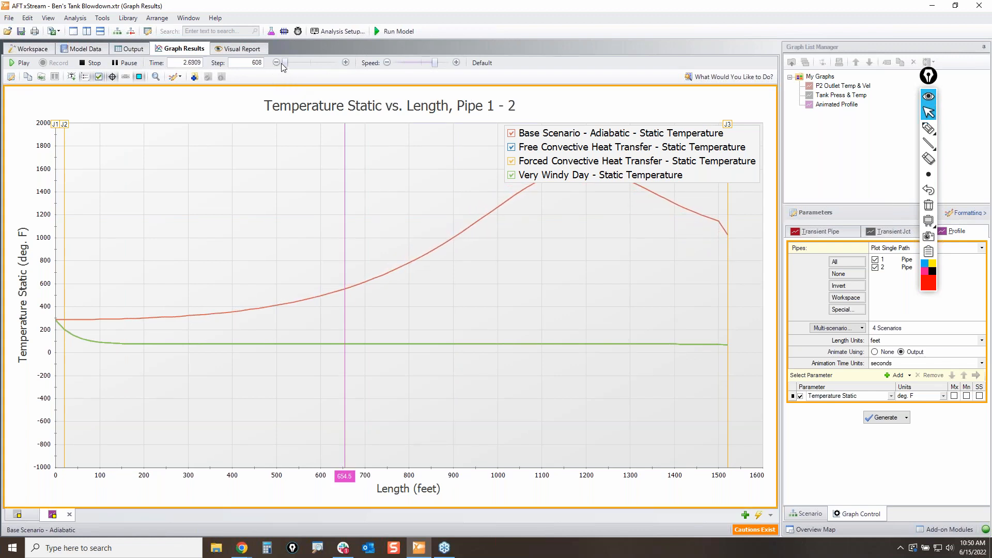
pyautogui.moveTo(282, 62)
pyautogui.mouseDown()
pyautogui.moveTo(302, 61)
pyautogui.moveTo(288, 70)
pyautogui.mouseUp()
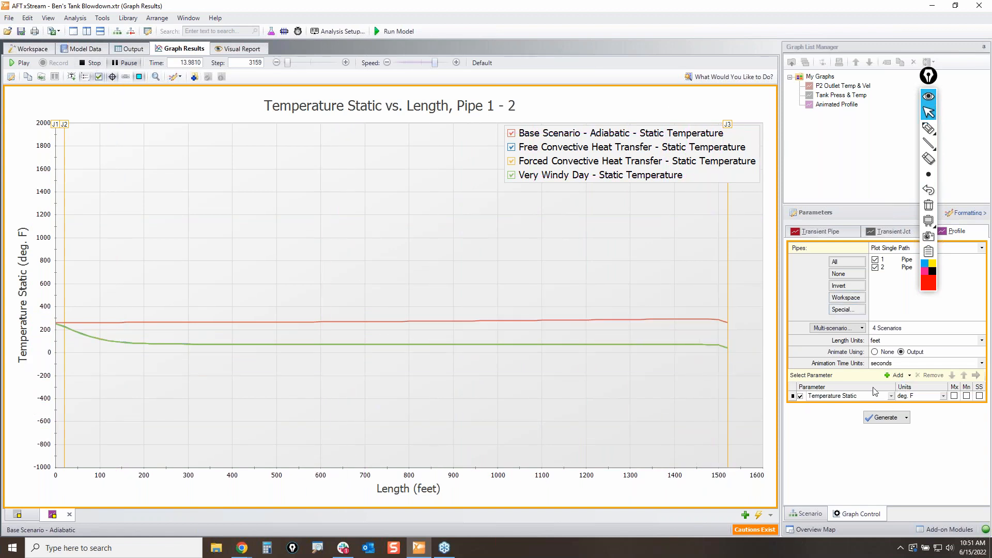
# Examine the full list of parameters available for the profile graph, from Beta through Volumetric Flowrate
pyautogui.click(891, 396)
pyautogui.scroll(3, 878, 424)
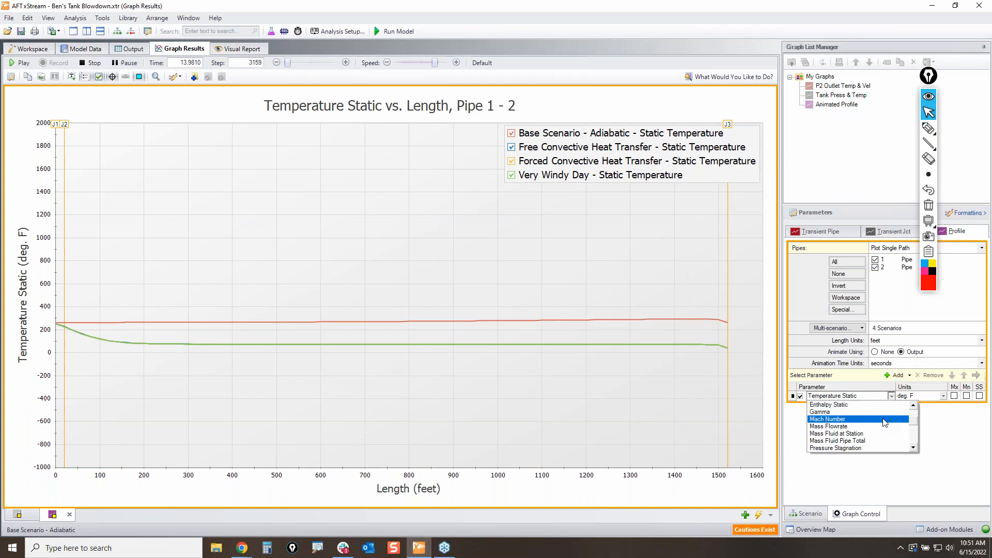
pyautogui.scroll(2, 885, 423)
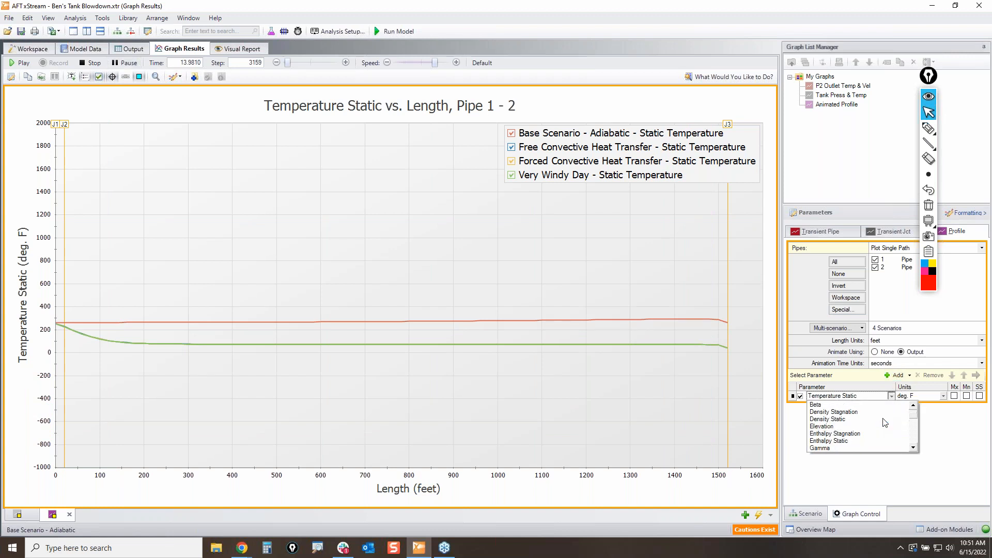
pyautogui.click(914, 447)
pyautogui.click(913, 447)
pyautogui.click(913, 447)
pyautogui.click(913, 407)
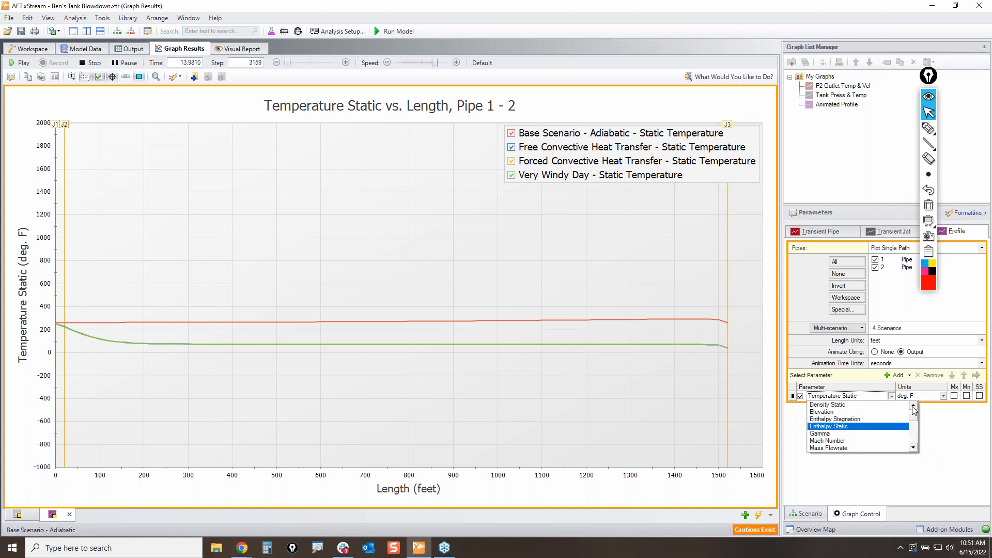
pyautogui.click(913, 407)
pyautogui.click(913, 407)
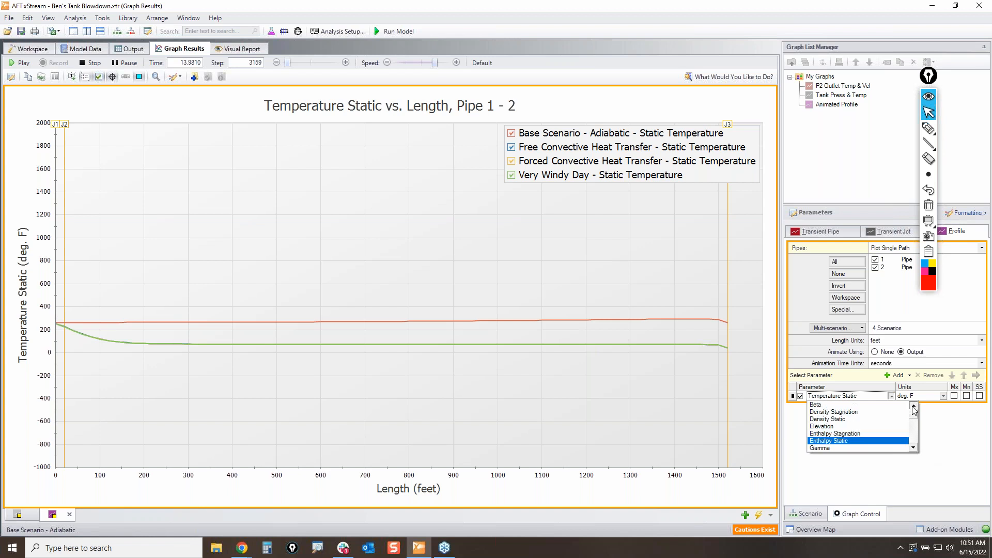
pyautogui.click(914, 447)
pyautogui.click(913, 447)
pyautogui.click(914, 448)
pyautogui.click(913, 447)
pyautogui.click(913, 447)
pyautogui.click(913, 448)
pyautogui.click(913, 447)
pyautogui.click(913, 447)
pyautogui.click(913, 447)
pyautogui.click(914, 447)
pyautogui.click(913, 448)
pyautogui.click(913, 448)
pyautogui.click(913, 447)
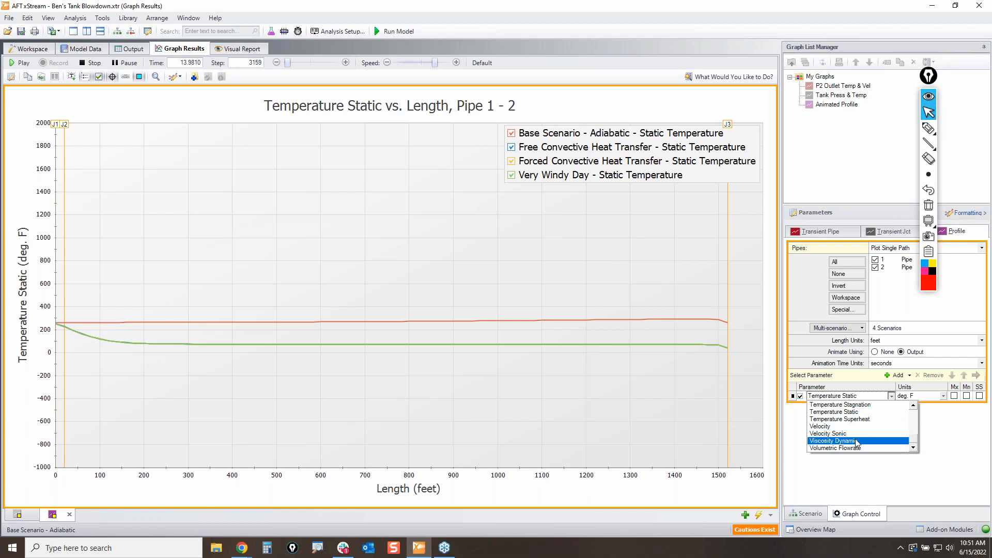
# Look back through the profile parameter list up to Beta and close it without changing the selected Temperature Static parameter
pyautogui.scroll(2, 865, 434)
pyautogui.click(914, 405)
pyautogui.click(913, 405)
pyautogui.click(913, 405)
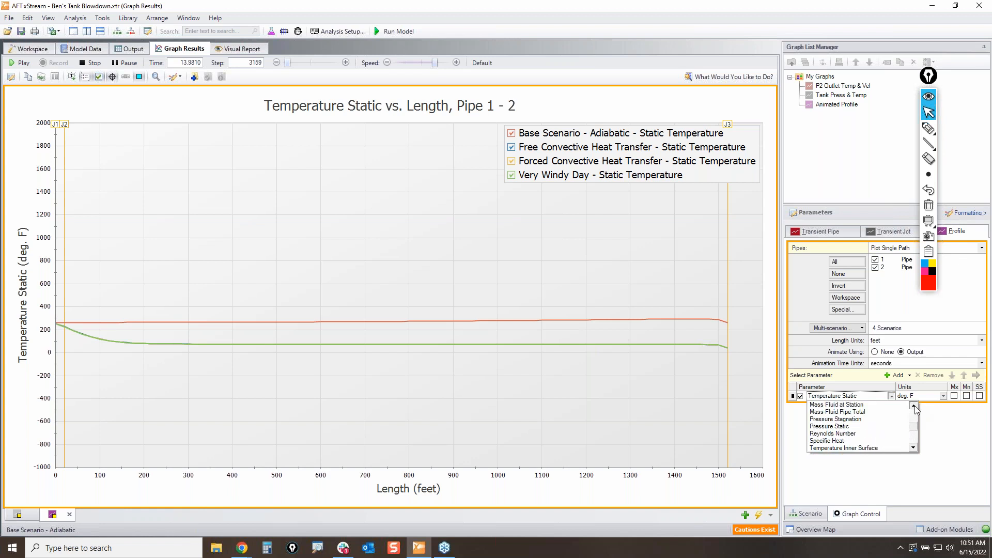
pyautogui.click(914, 406)
pyautogui.click(913, 406)
pyautogui.click(913, 405)
pyautogui.click(914, 405)
pyautogui.click(913, 406)
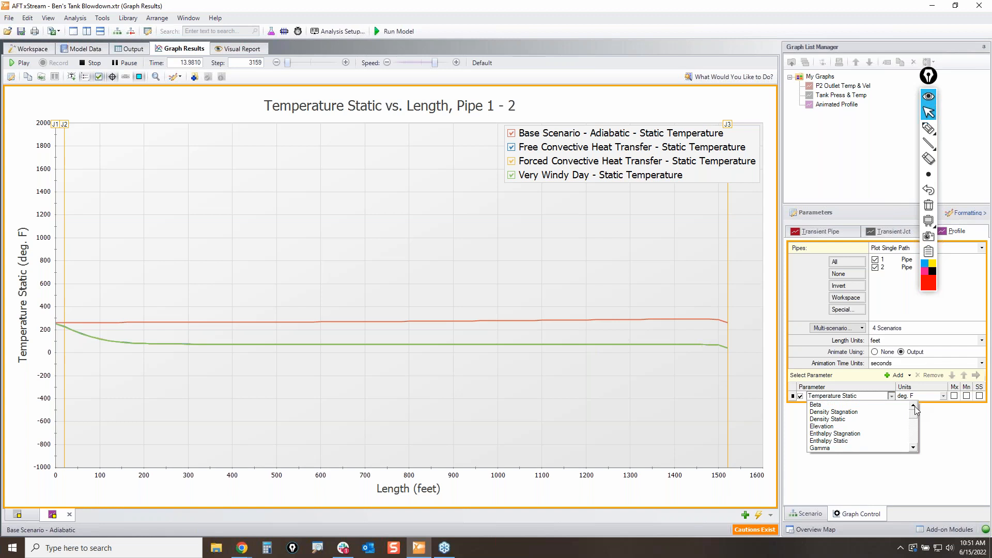
pyautogui.click(891, 395)
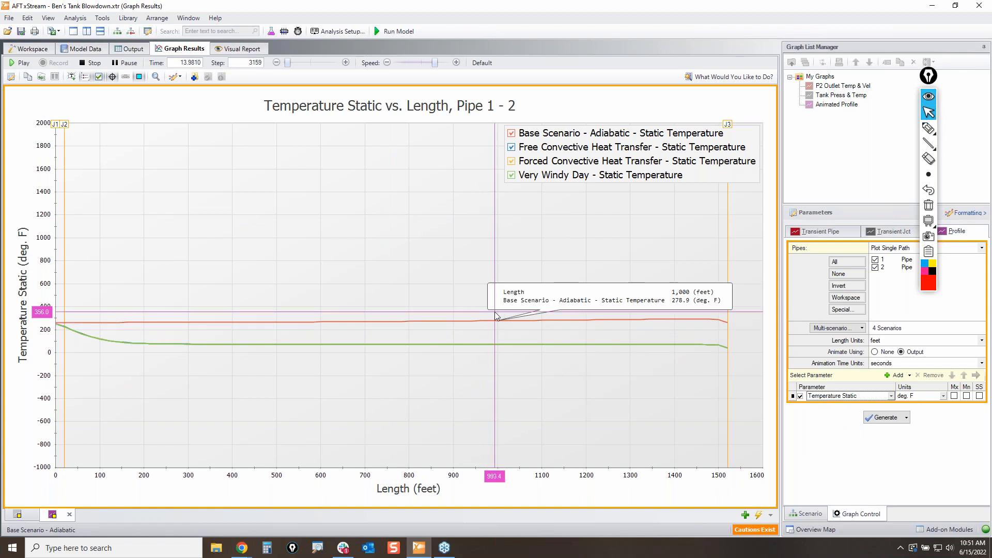
# Show the pipe model in the workspace, circle supply tank J1 in red, and clear the marking
pyautogui.click(28, 48)
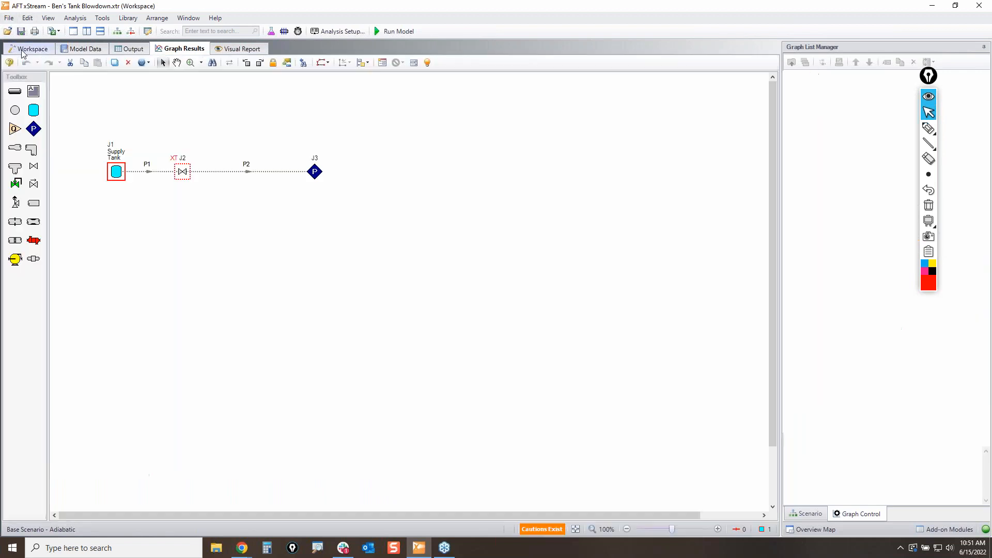
pyautogui.click(928, 128)
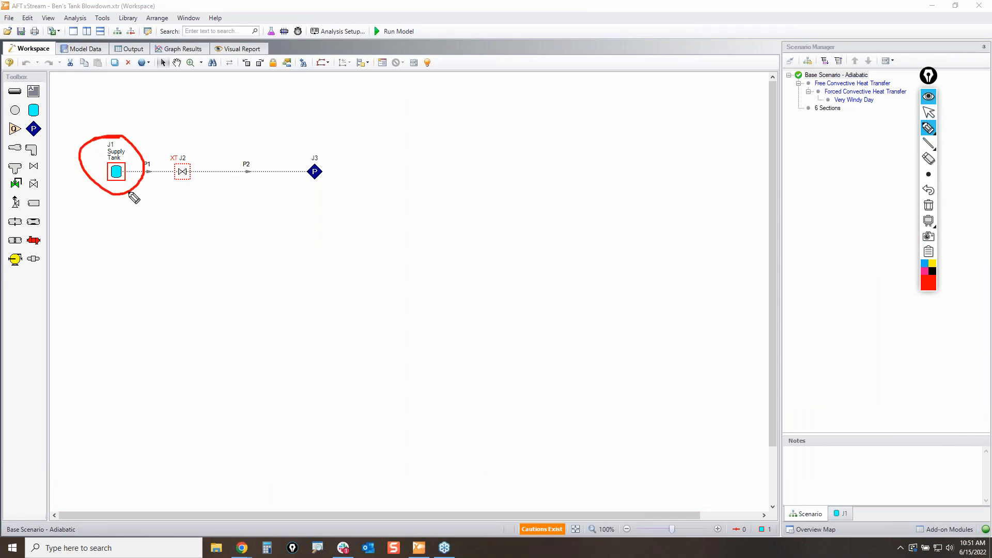
pyautogui.click(929, 206)
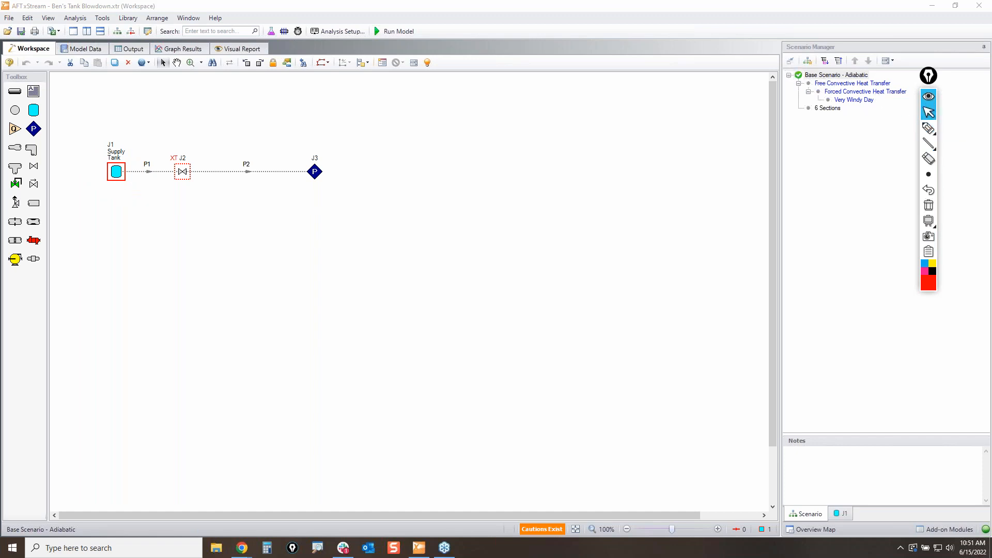
# Return to the graph results, circle the multi-scenario option in red, and view the scenario selection without changing it
pyautogui.click(184, 49)
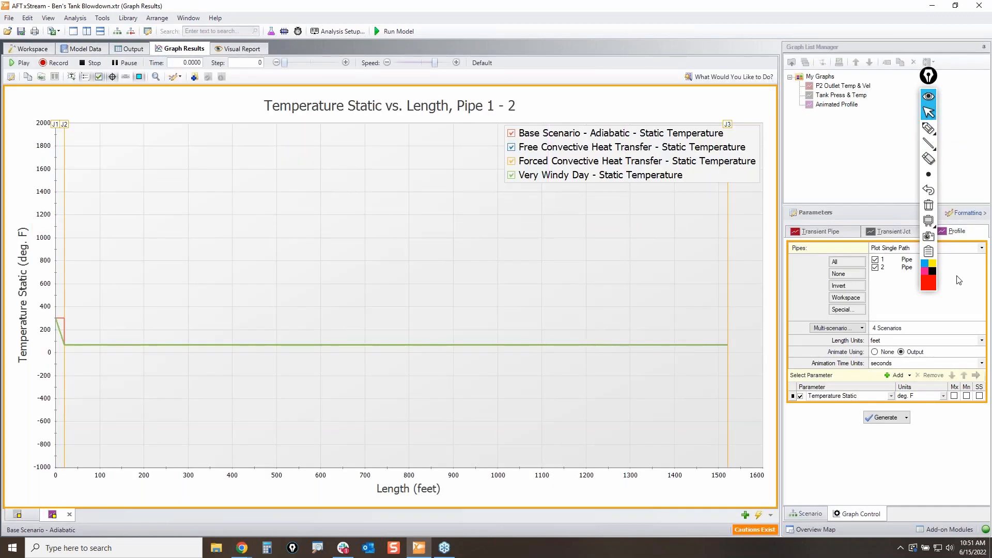
pyautogui.click(928, 128)
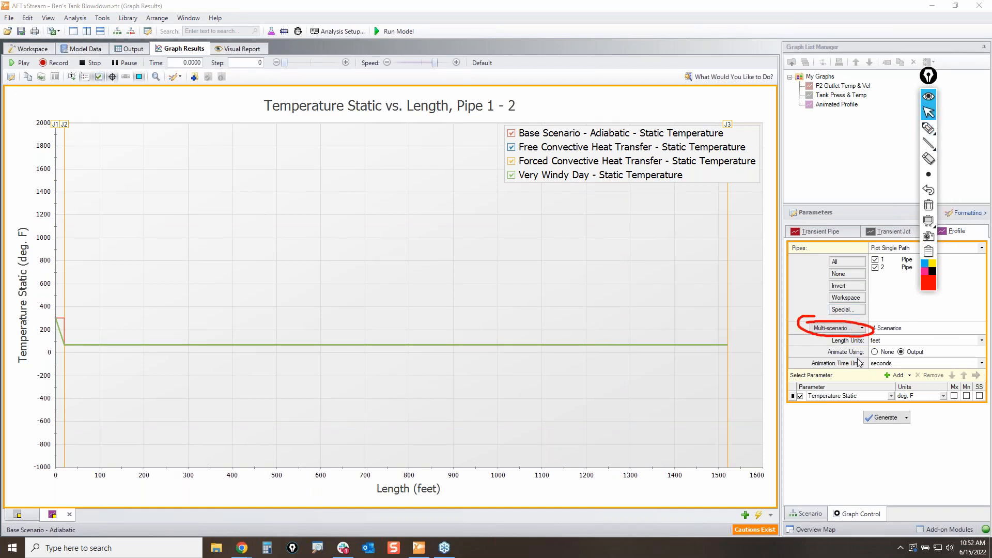
pyautogui.click(863, 328)
pyautogui.click(858, 338)
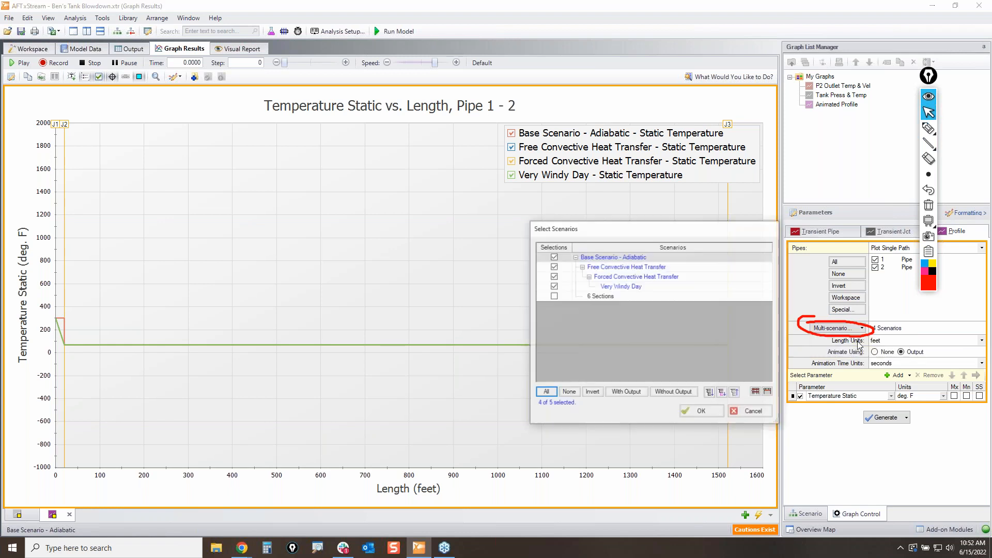
pyautogui.click(754, 412)
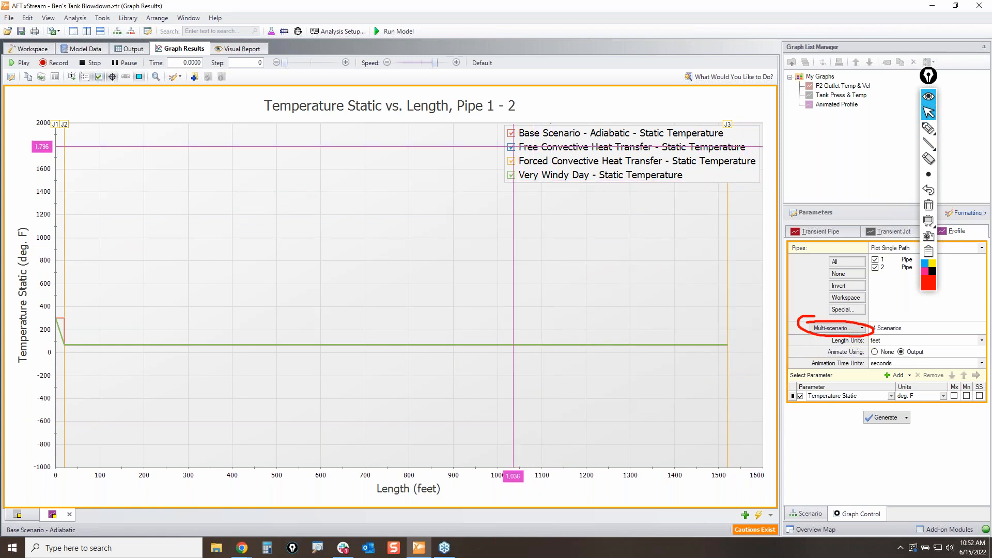
# Hide the free and forced convective temperature curves, then run the adiabatic and very windy day animation and pause it at step 500
pyautogui.click(510, 161)
pyautogui.click(511, 174)
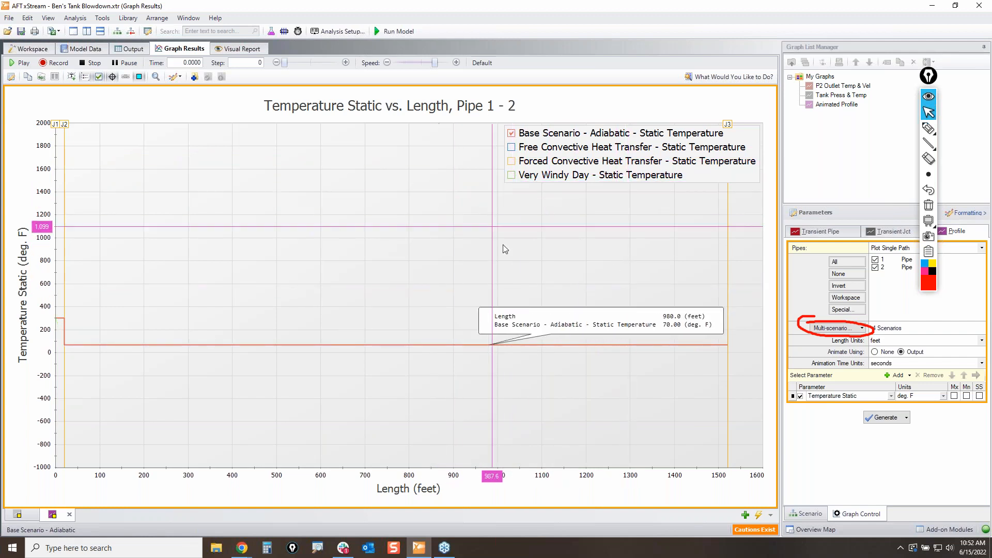
pyautogui.click(511, 175)
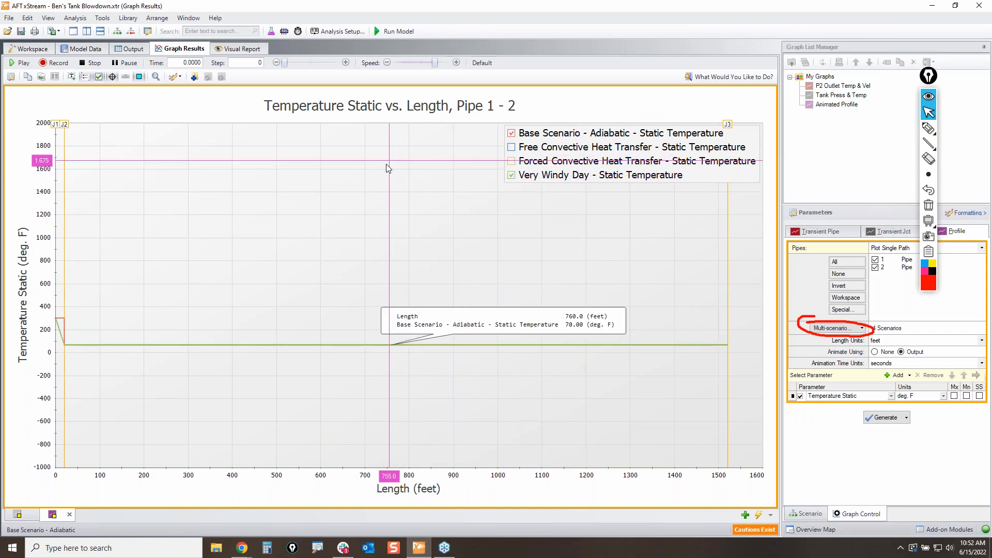
pyautogui.click(21, 63)
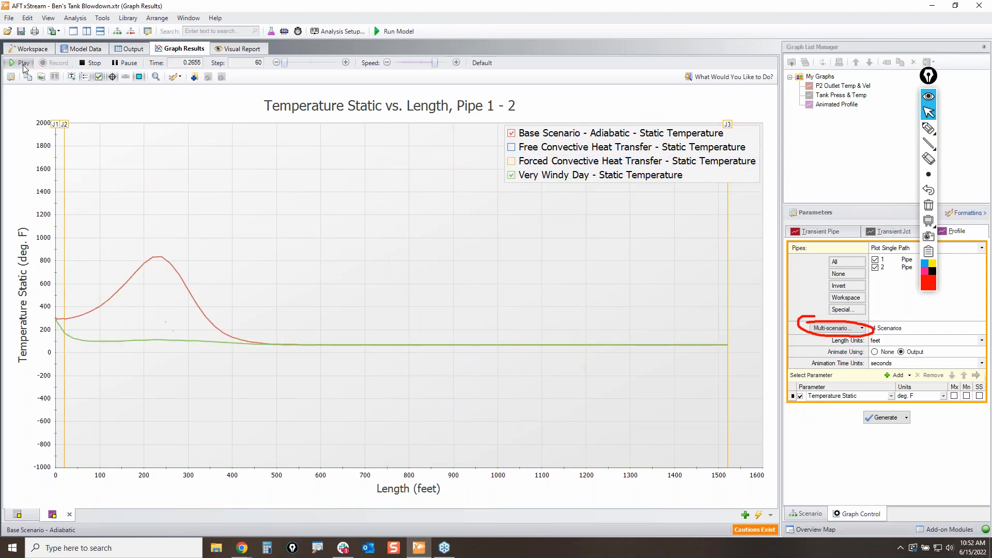
pyautogui.click(125, 62)
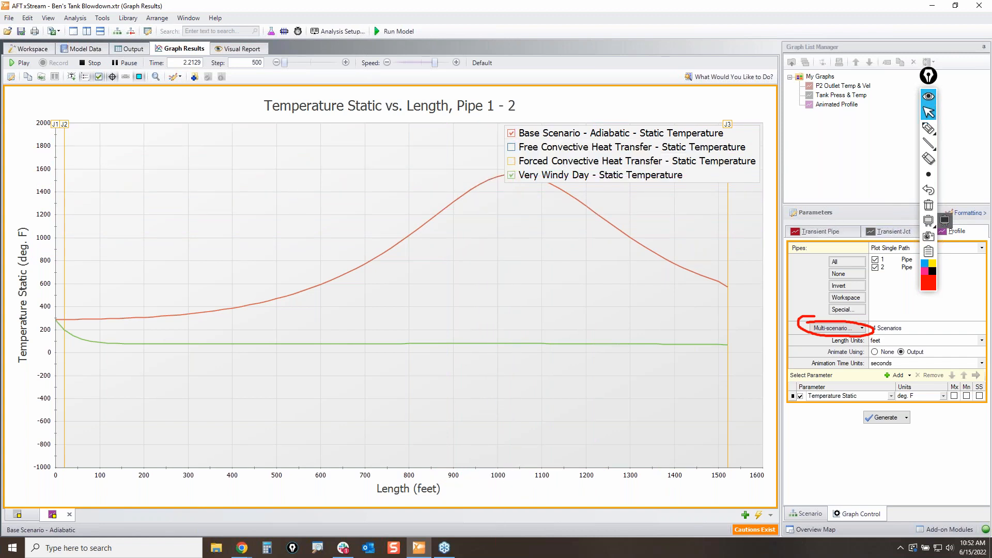
# Clear the multi-scenario marking, circle the option for adding a parameter in red, and erase that circle too
pyautogui.click(928, 205)
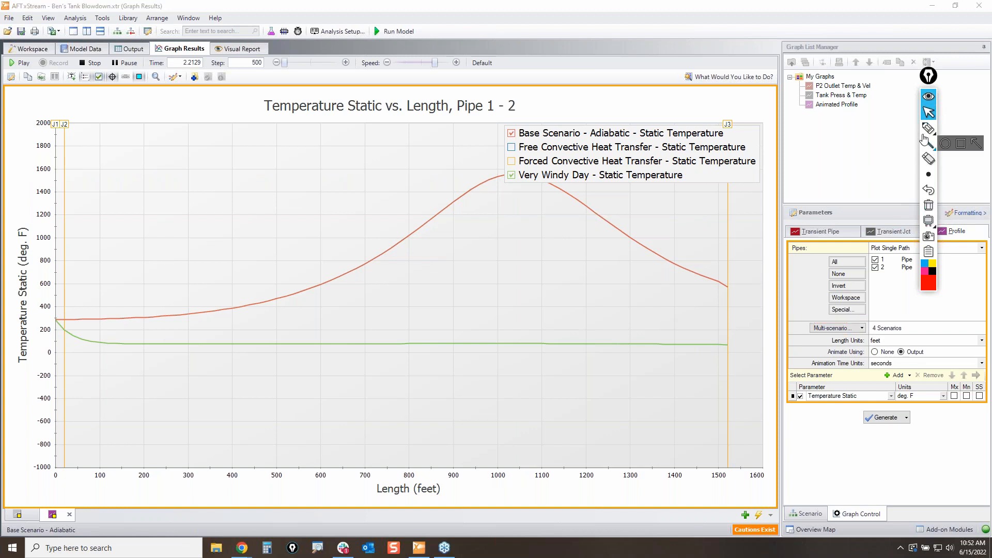
pyautogui.click(928, 129)
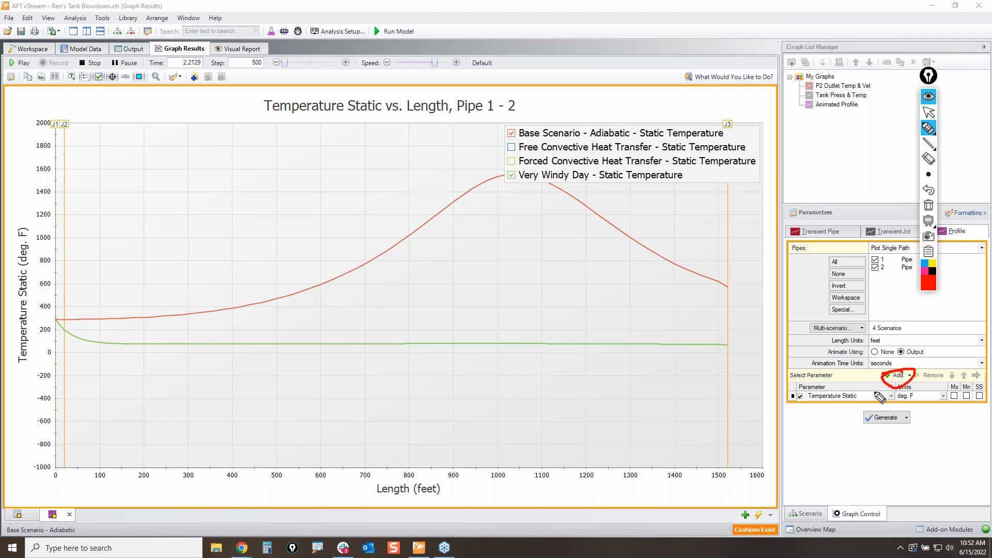
pyautogui.click(928, 206)
pyautogui.click(928, 113)
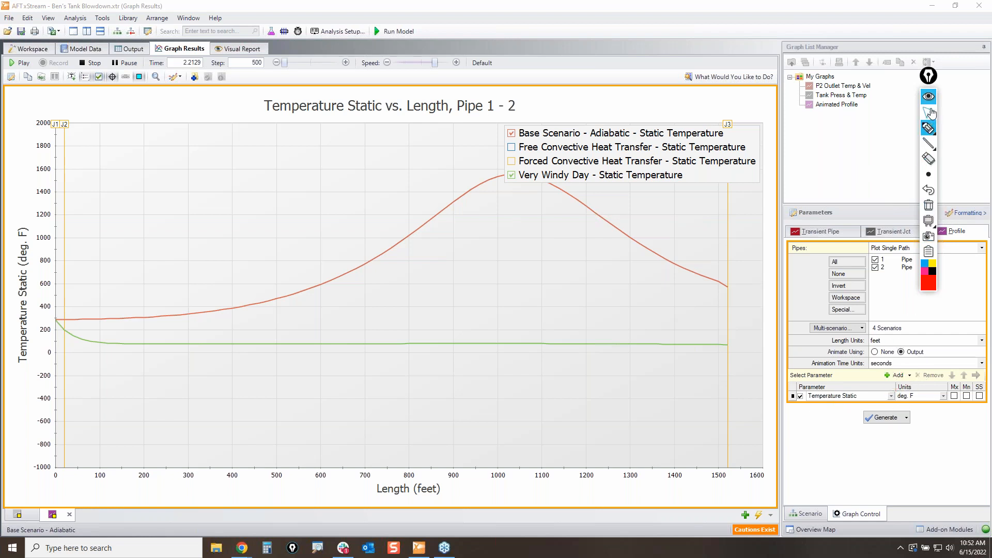
# Add Mass Flowrate above Temperature Static with its maximum and minimum curves turned off, and regenerate the profile graph
pyautogui.click(893, 375)
pyautogui.click(891, 406)
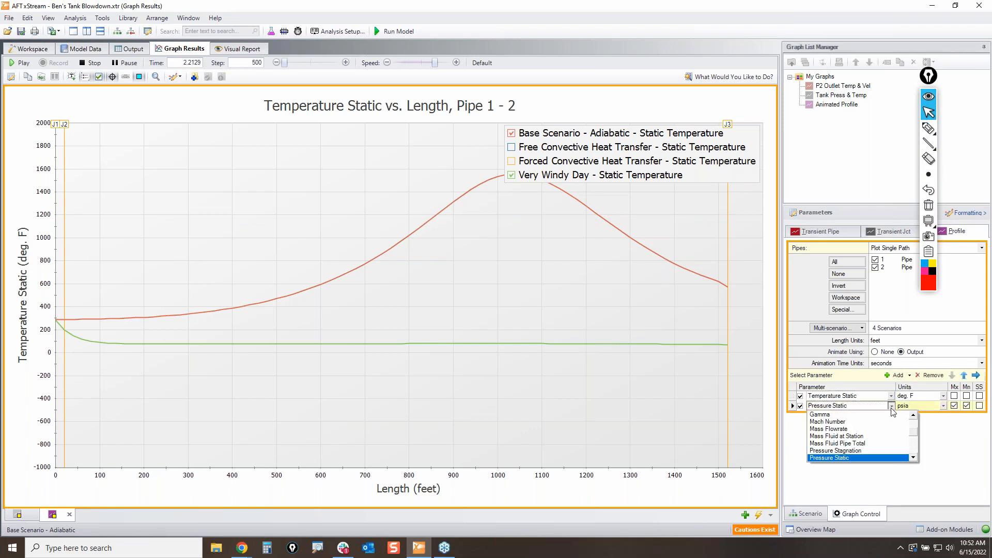
pyautogui.click(837, 430)
pyautogui.click(964, 379)
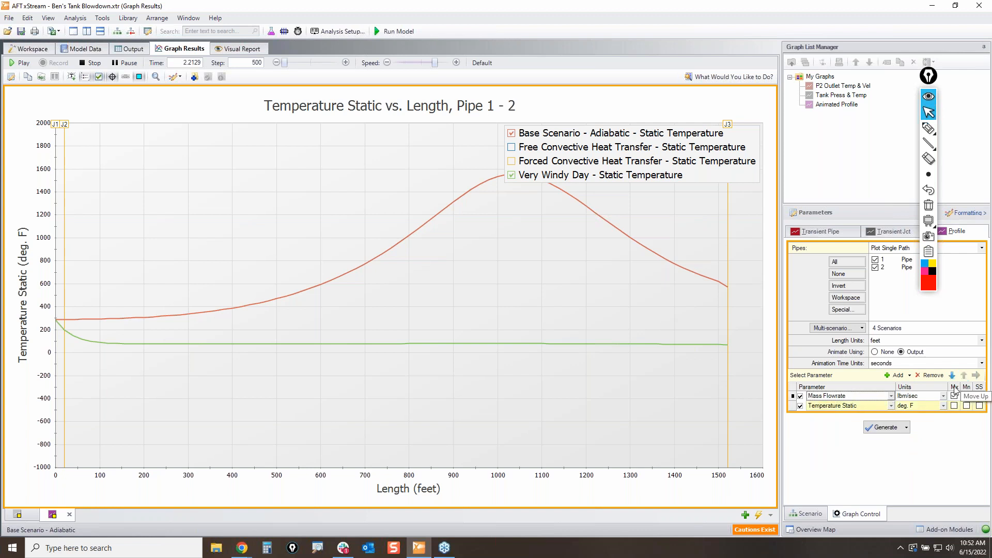
pyautogui.click(954, 396)
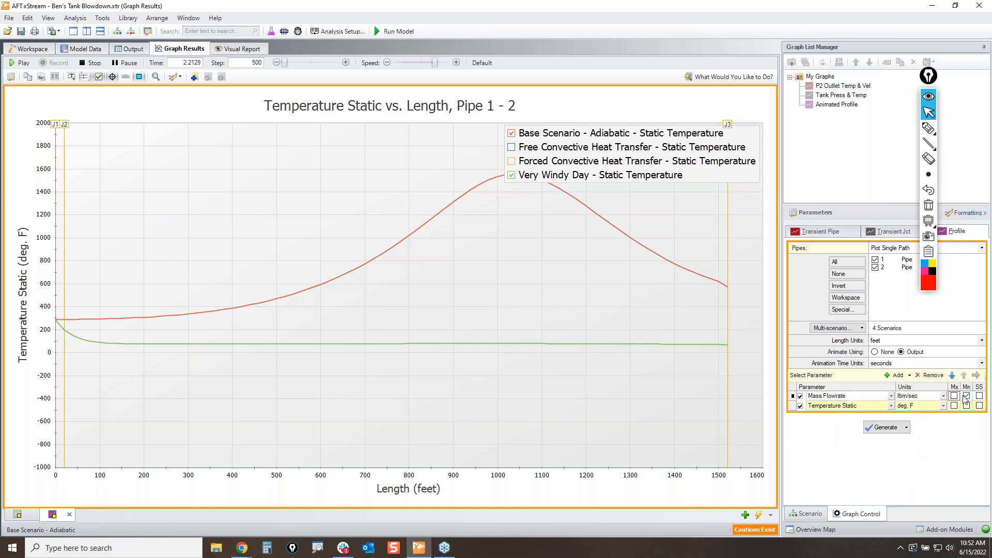
pyautogui.click(884, 428)
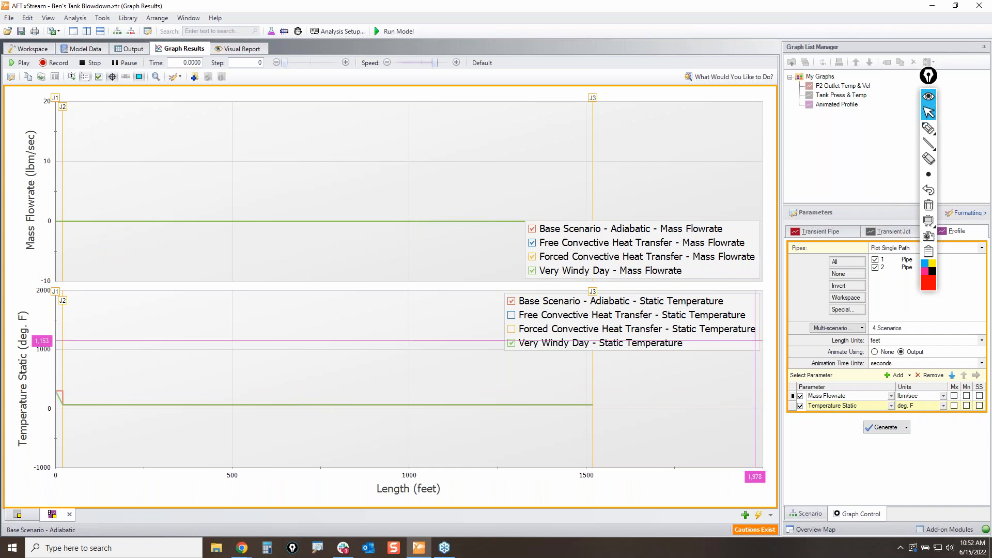
# Add two Pressure Static parameters without maximum and minimum curves, and put the second on the first one's secondary axis
pyautogui.click(895, 375)
pyautogui.click(894, 375)
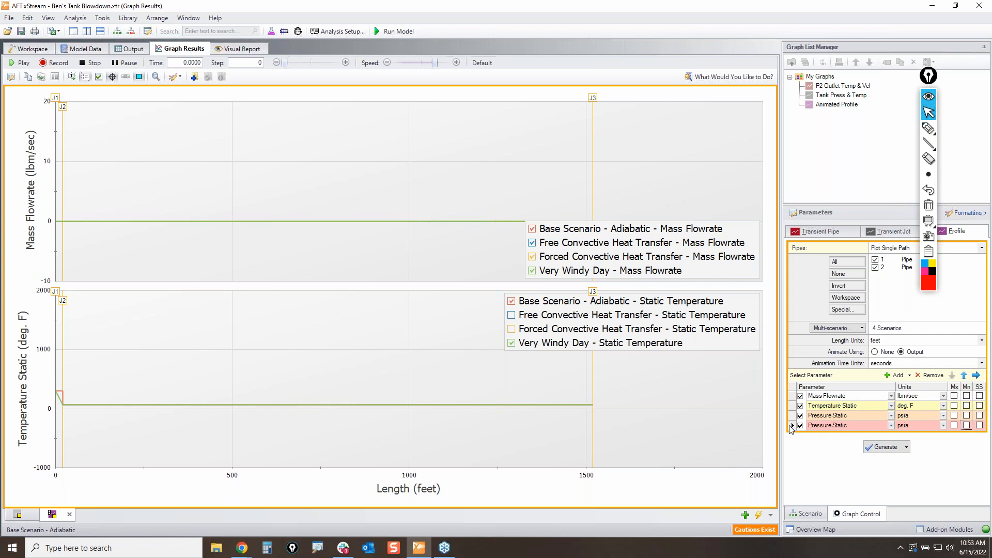
pyautogui.click(974, 375)
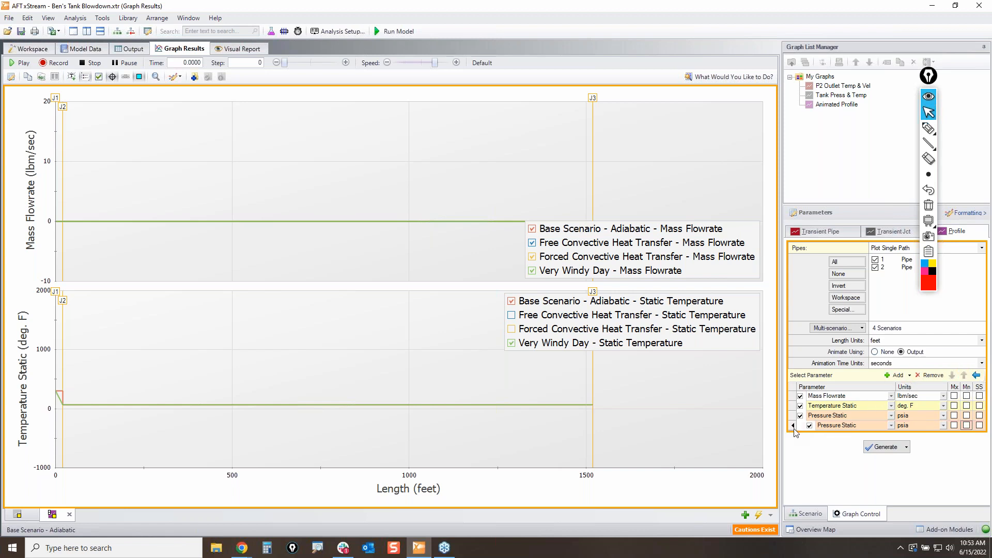
# Circle the indented second Pressure Static parameter in red and clear the marking
pyautogui.click(928, 128)
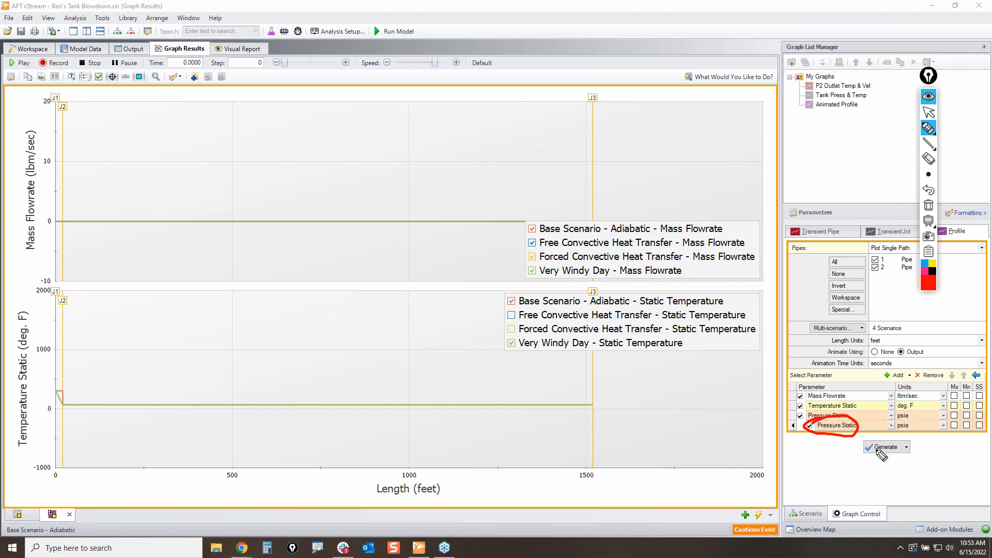
pyautogui.click(928, 205)
pyautogui.click(928, 112)
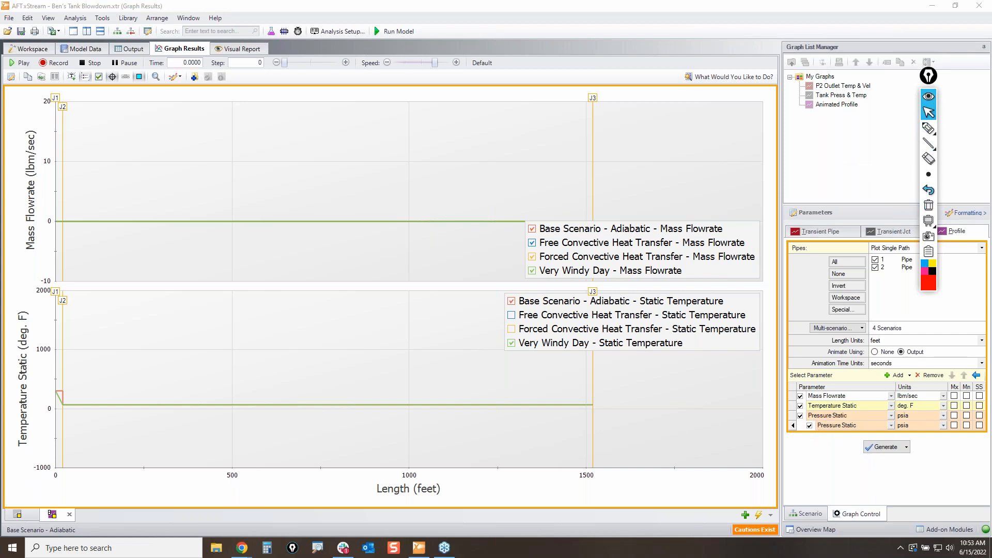
# Set the secondary Pressure Static parameter's units to psig and regenerate the stacked graphs
pyautogui.click(943, 426)
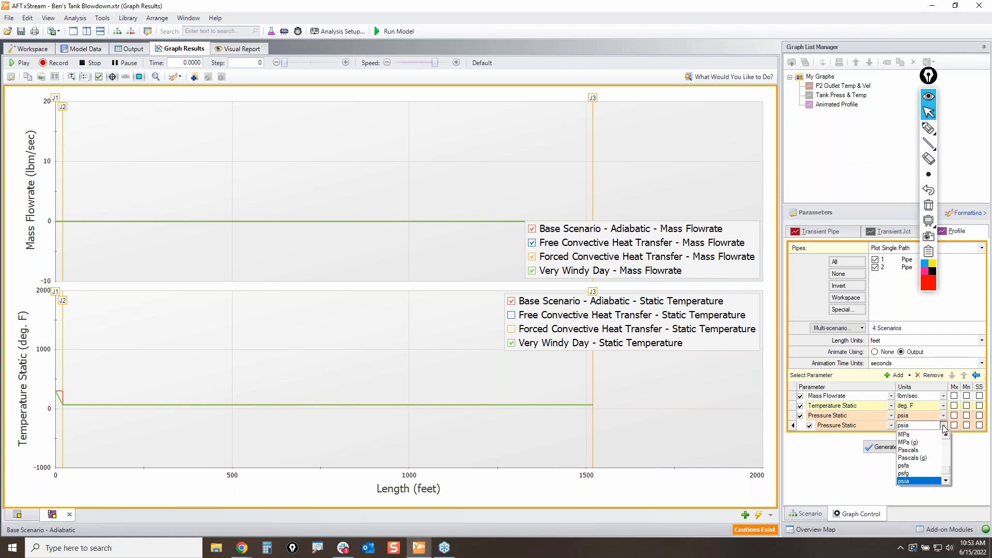
pyautogui.click(915, 482)
pyautogui.click(885, 448)
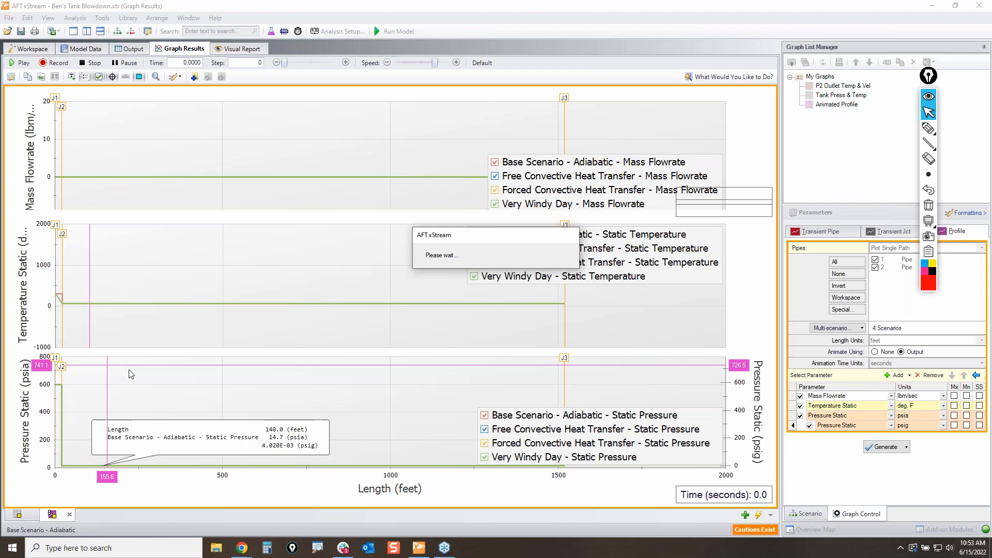
# Circle the secondary psig axis in red, draw an arrow from it to the psia axis, and clear the markings
pyautogui.click(928, 128)
pyautogui.moveTo(705, 377)
pyautogui.mouseDown()
pyautogui.moveTo(718, 376)
pyautogui.moveTo(752, 424)
pyautogui.moveTo(706, 426)
pyautogui.moveTo(710, 371)
pyautogui.mouseUp()
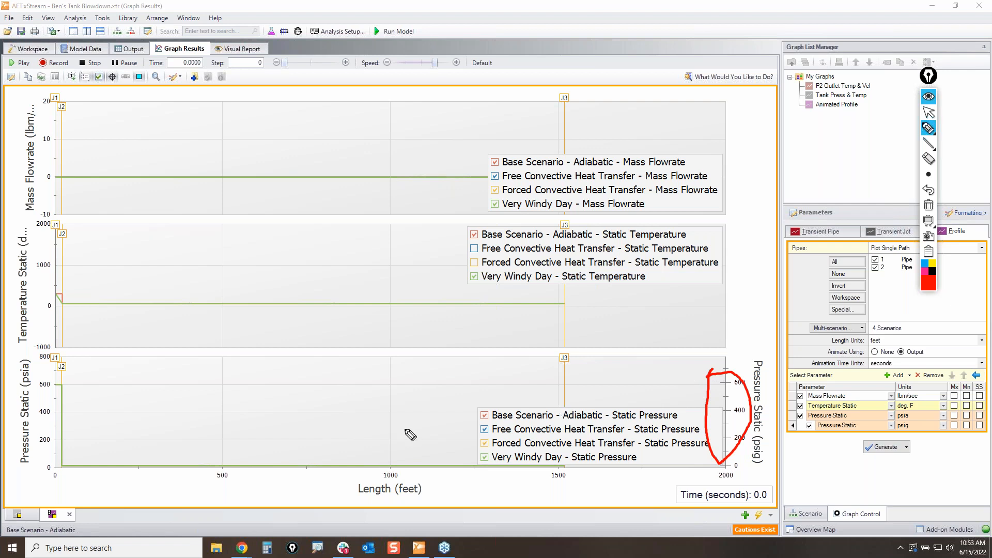
pyautogui.moveTo(706, 398)
pyautogui.mouseDown()
pyautogui.moveTo(525, 376)
pyautogui.moveTo(56, 386)
pyautogui.mouseUp()
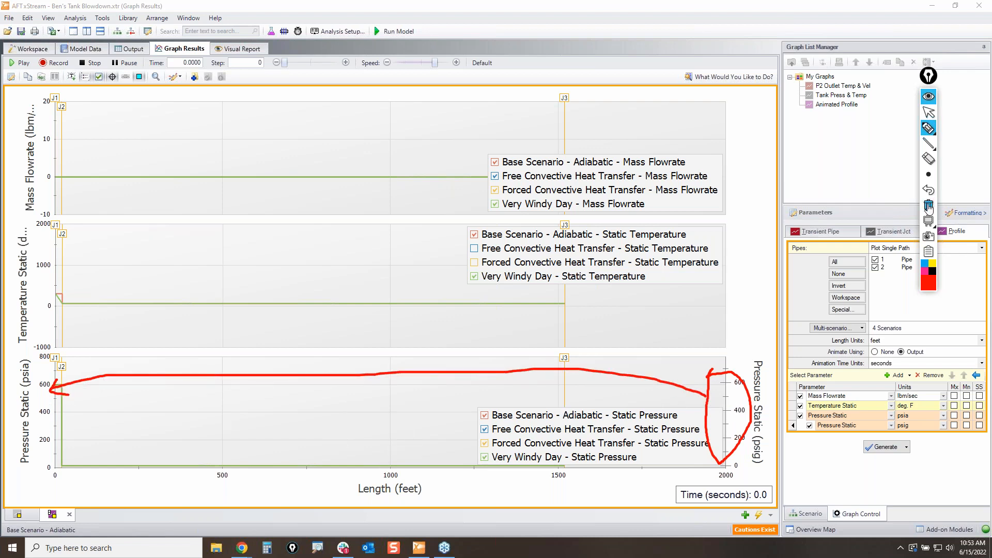
pyautogui.click(928, 206)
pyautogui.click(928, 112)
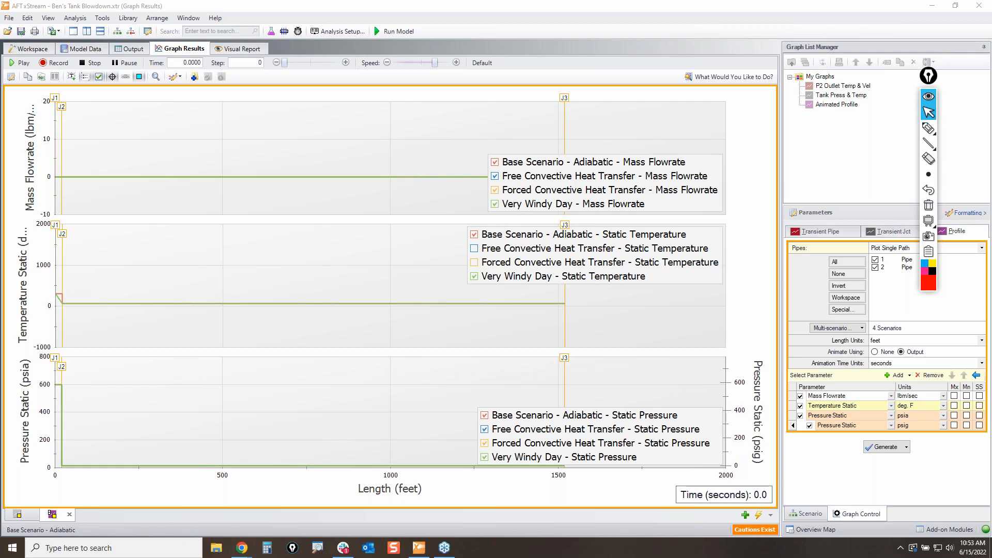
# View the title and scale settings of the secondary psig pressure axis and close them without changes
pyautogui.click(731, 411)
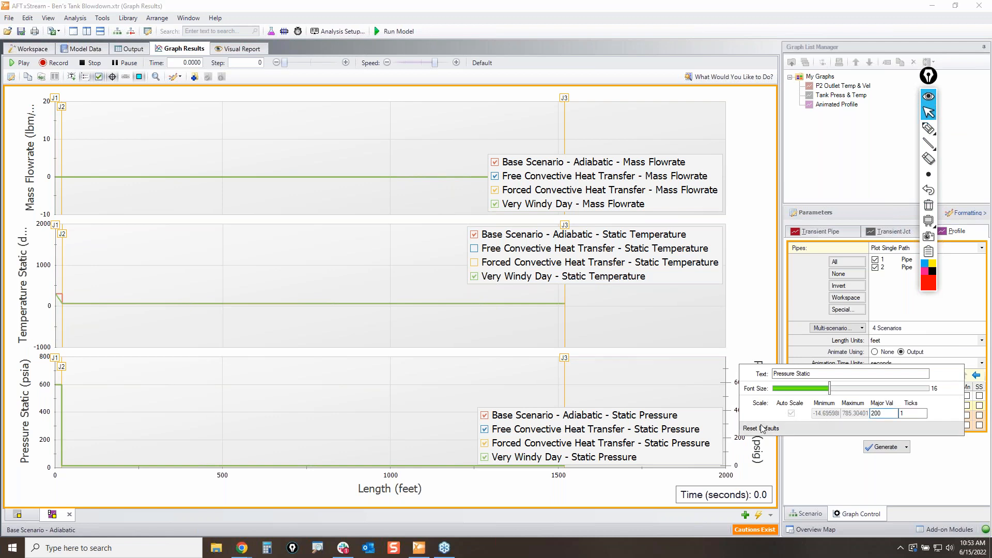
pyautogui.click(750, 445)
pyautogui.click(750, 444)
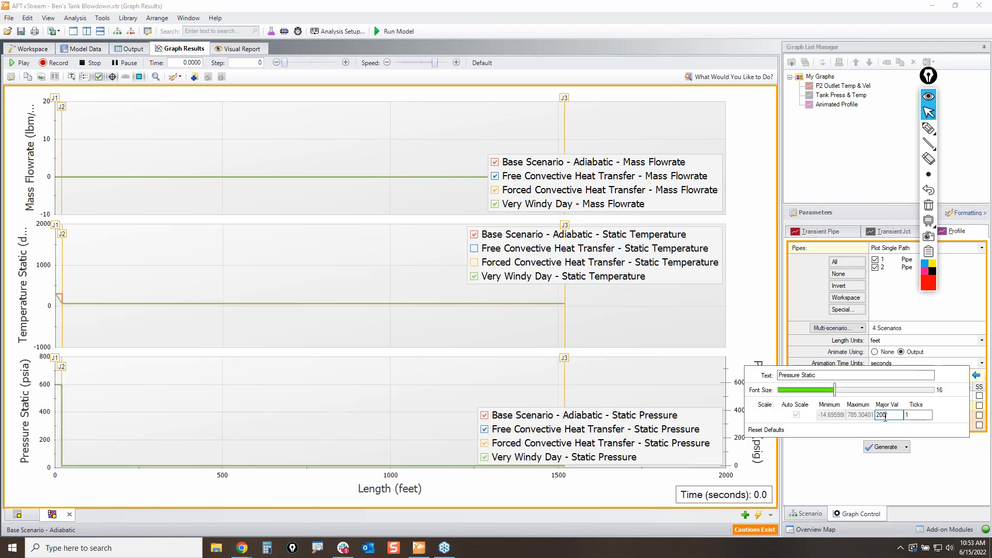
pyautogui.click(661, 391)
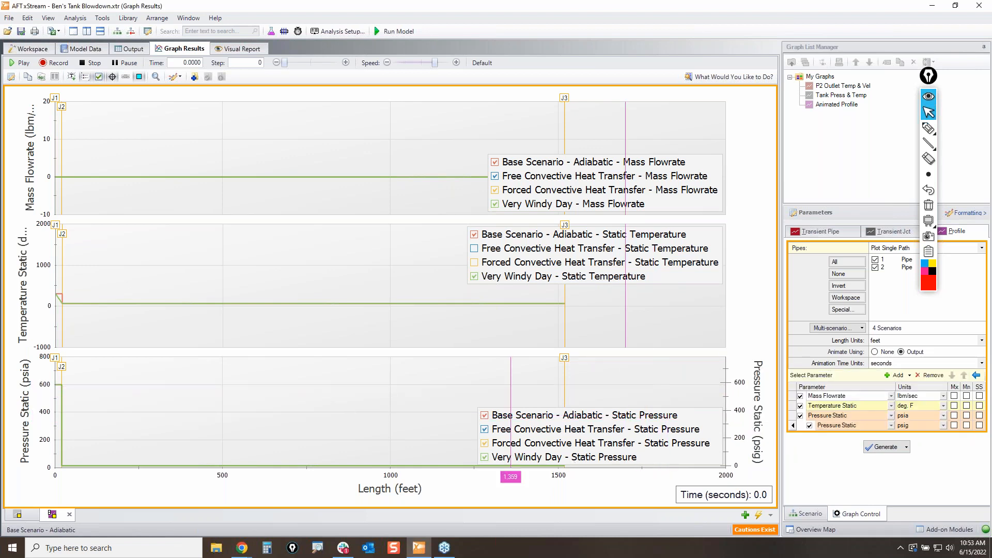
# Set the length axis maximum to 1600 feet and its major value to 100
pyautogui.click(558, 478)
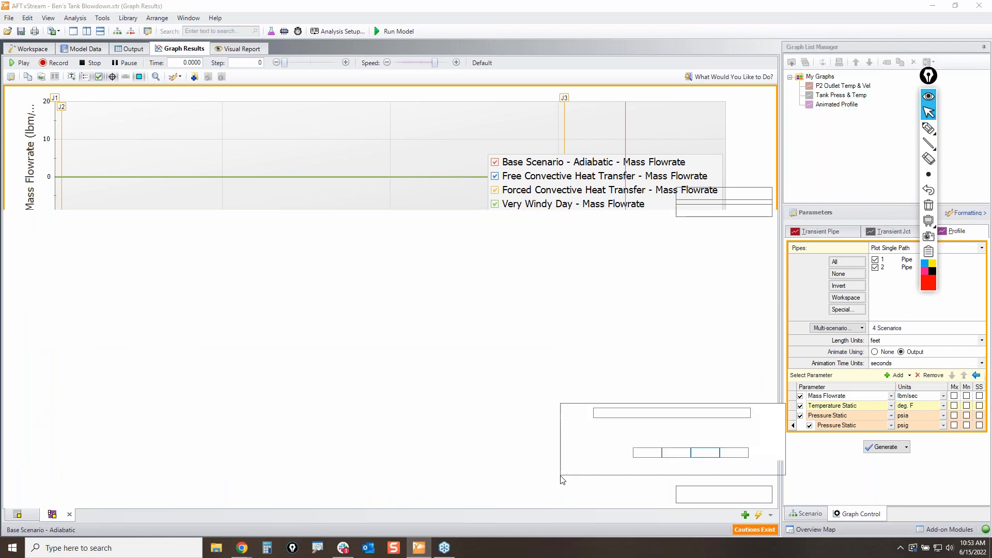
pyautogui.doubleClick(704, 452)
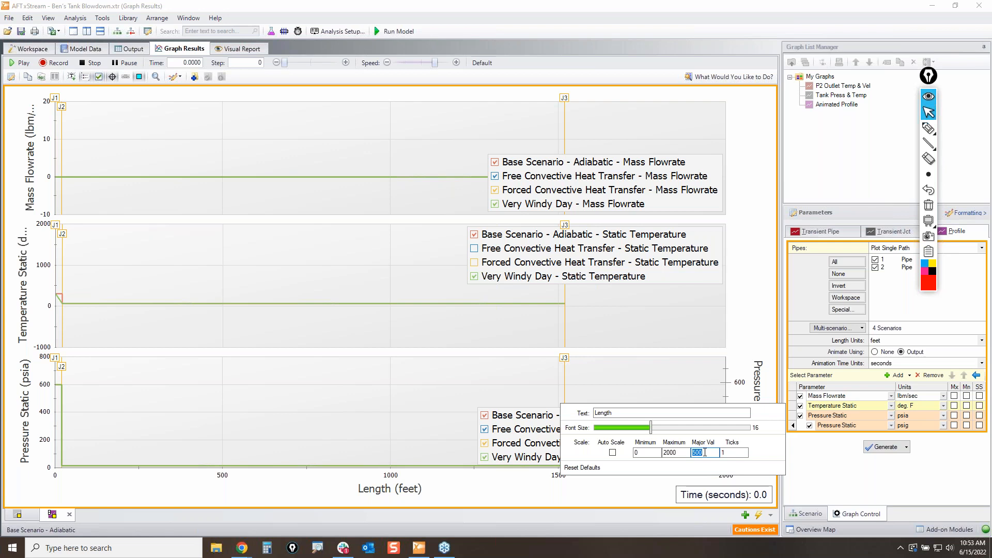
pyautogui.write('1600')
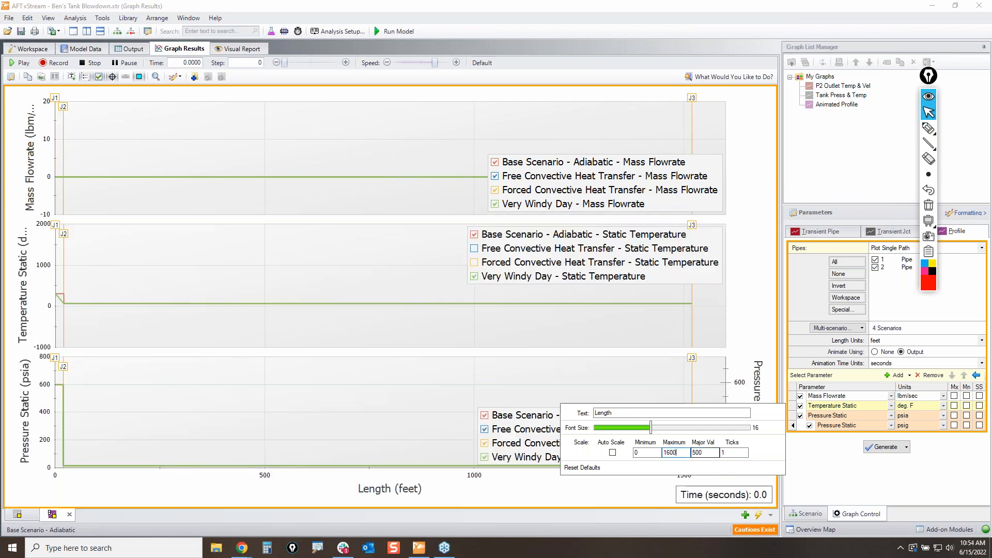
pyautogui.write('100')
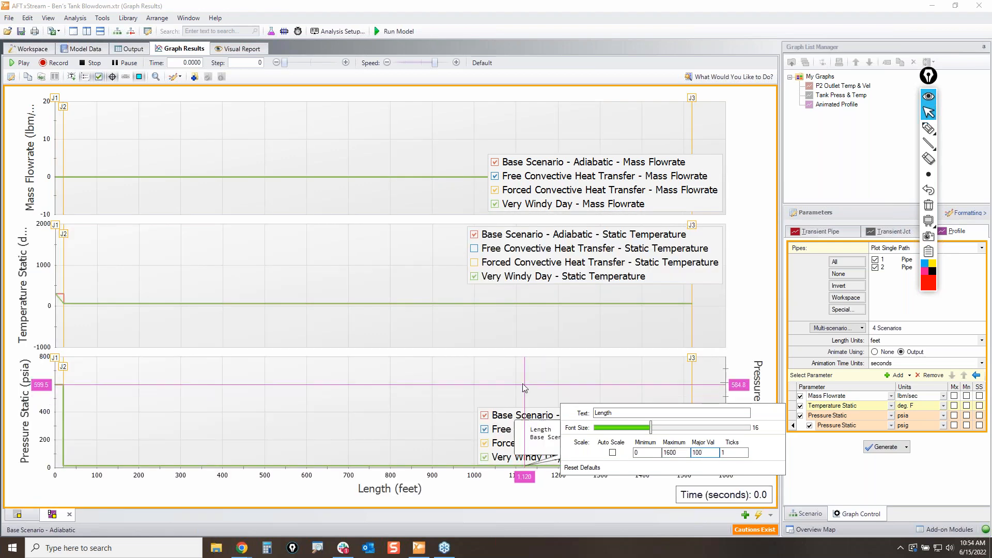
pyautogui.click(467, 402)
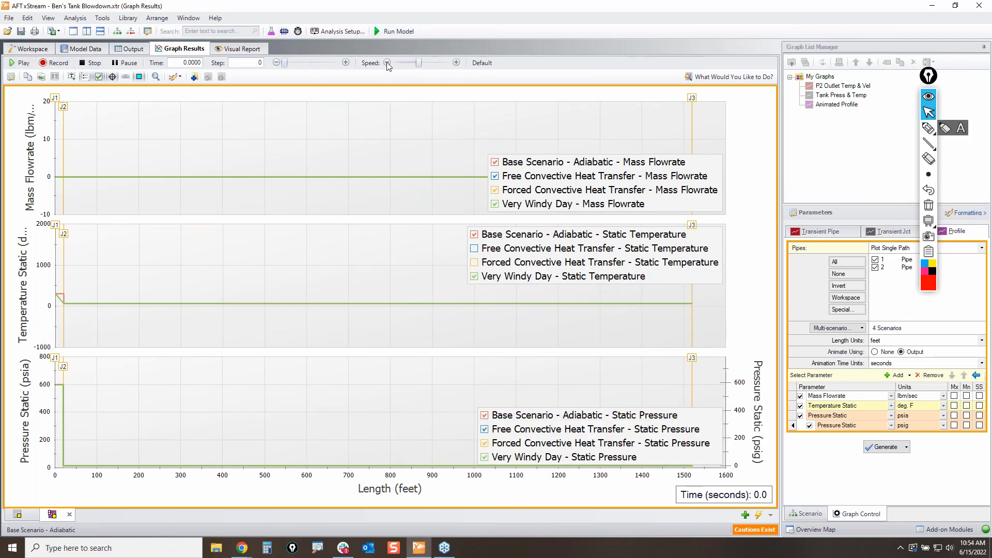
# Play the stacked profile animation at a reduced speed and pause it early in the blowdown
pyautogui.click(19, 62)
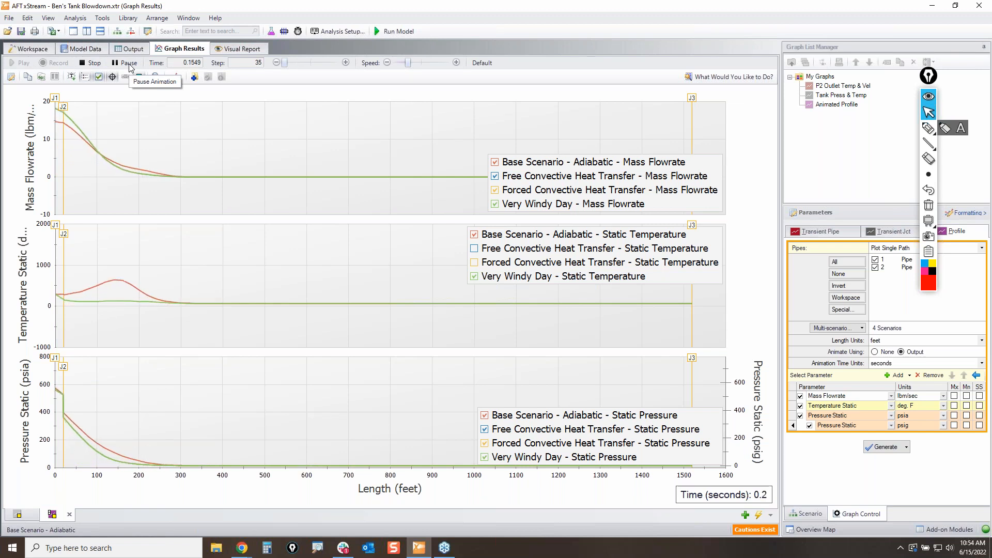
pyautogui.click(127, 63)
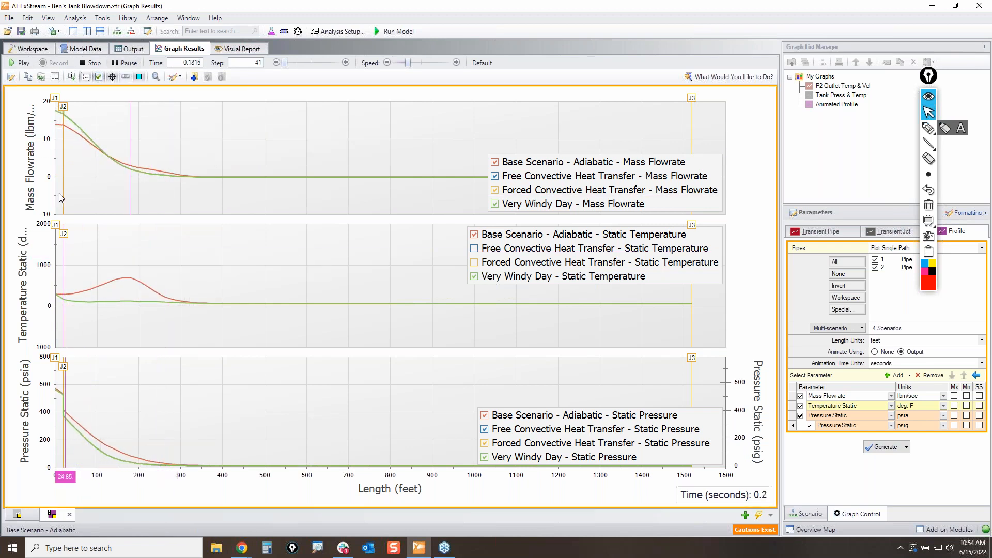
# Change the mass flowrate axis title to "M dot"
pyautogui.click(35, 175)
pyautogui.doubleClick(92, 107)
pyautogui.press('BackSpace')
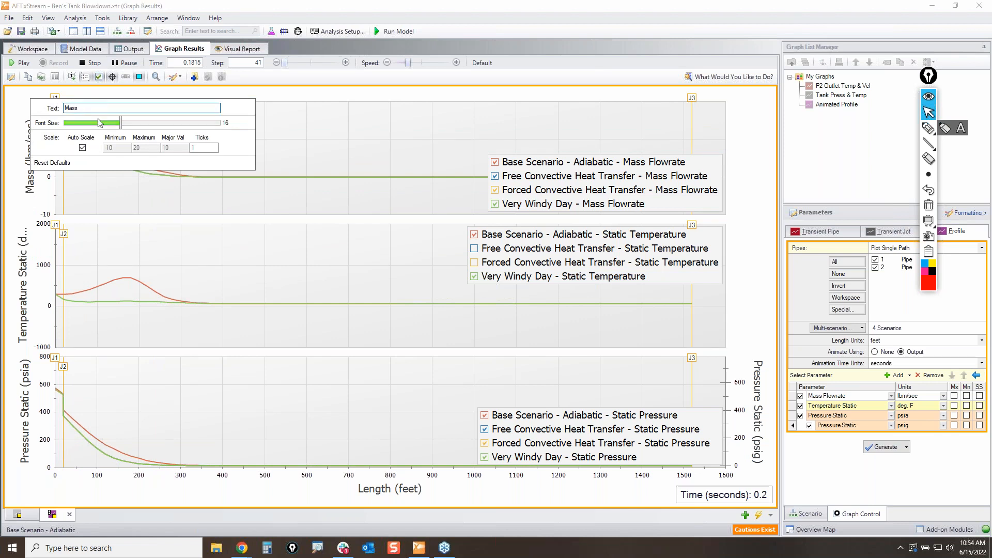
pyautogui.press('BackSpace')
pyautogui.press('BackSpace')
pyautogui.press('BackSpace')
pyautogui.write('dot')
# Shorten the static temperature axis title to "T" and the psia static pressure axis title to "P"
pyautogui.click(23, 287)
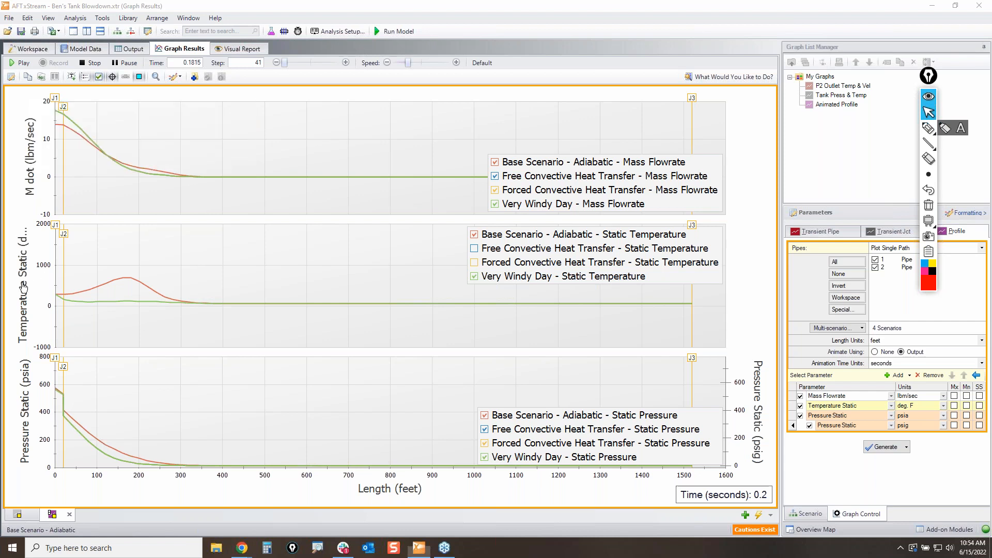
pyautogui.moveTo(109, 219); pyautogui.dragTo(30, 224)
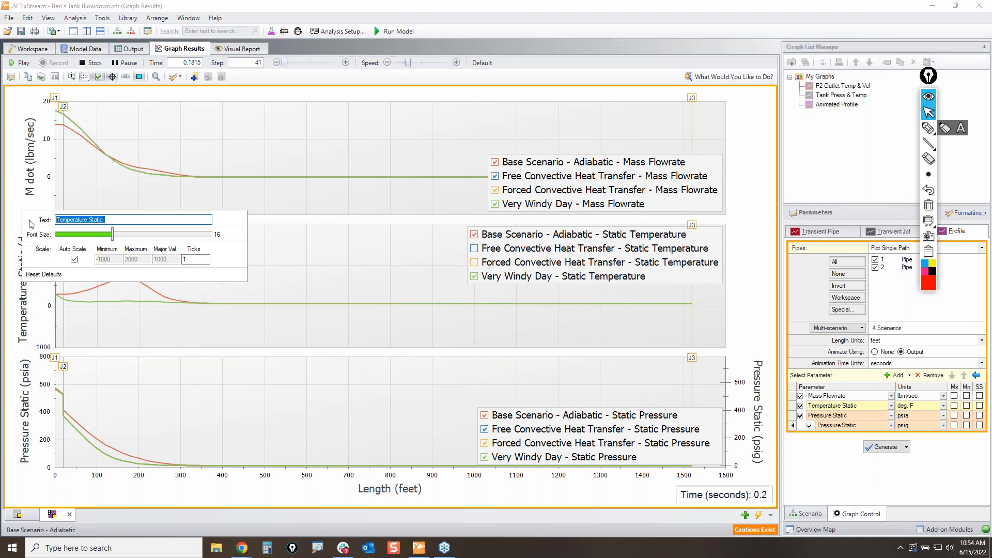
pyautogui.write('T')
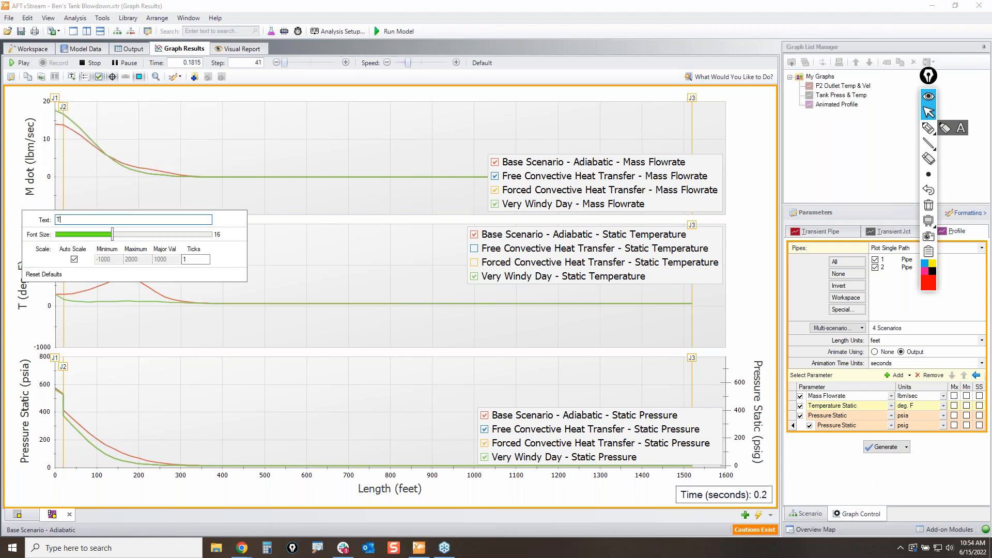
pyautogui.click(26, 459)
pyautogui.moveTo(103, 392); pyautogui.dragTo(29, 392)
pyautogui.write('P')
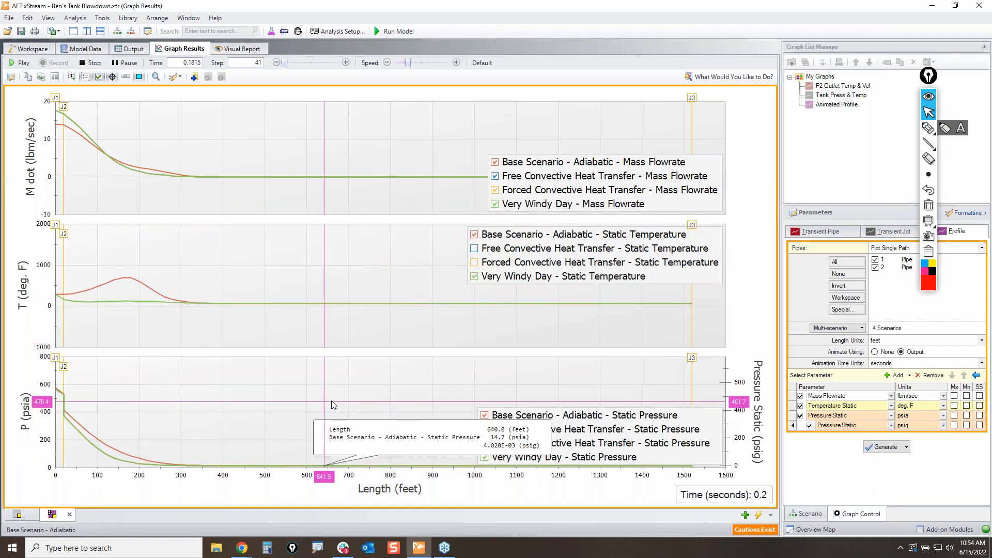
# Mark the add-to-graph-list command in red and save the graph to the list, named with the owner's first name plus "Animation"
pyautogui.click(928, 129)
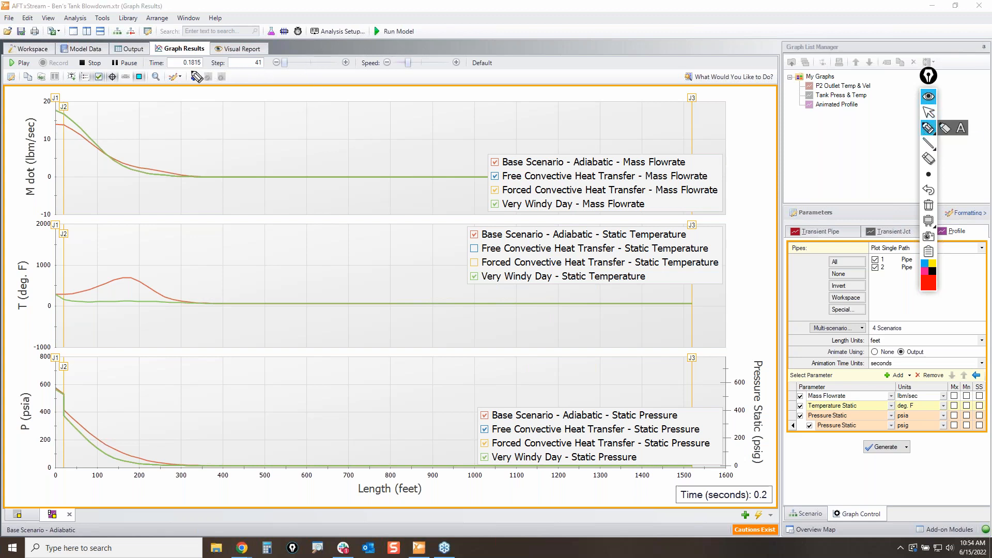
pyautogui.moveTo(186, 71); pyautogui.dragTo(194, 69)
pyautogui.click(933, 115)
pyautogui.click(195, 78)
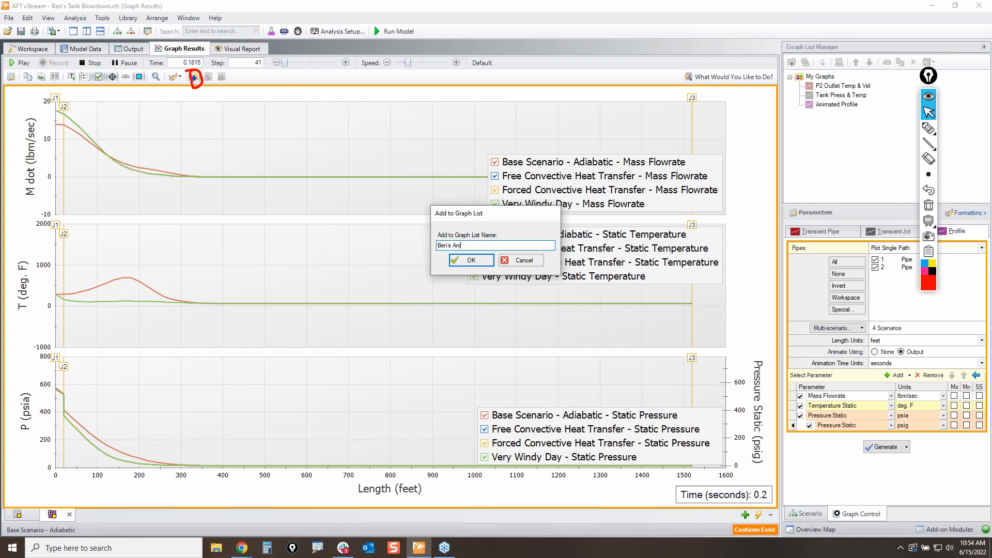
pyautogui.press('Return')
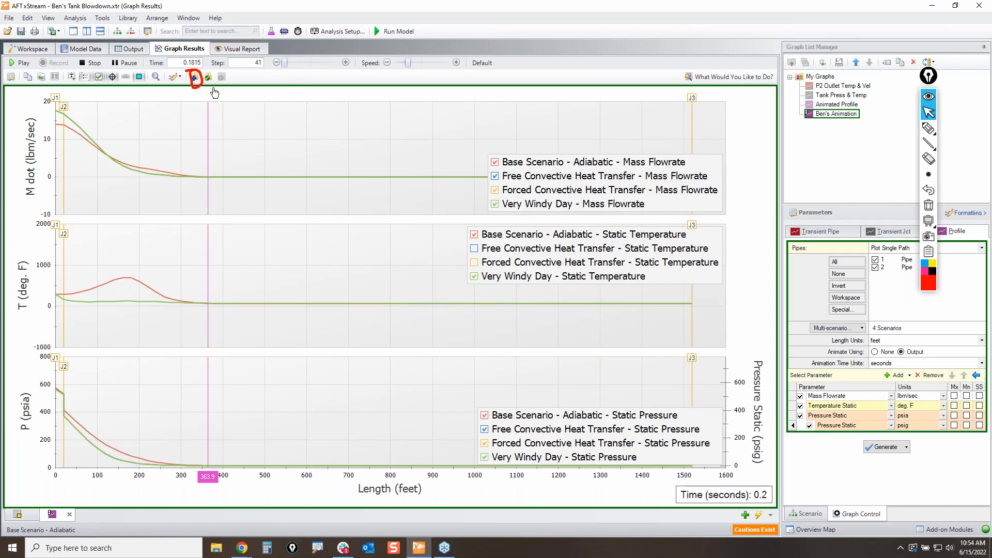
# Circle the newly saved graph in red, draw an arrow from it to the My Graphs folder, and clear all markings
pyautogui.click(928, 128)
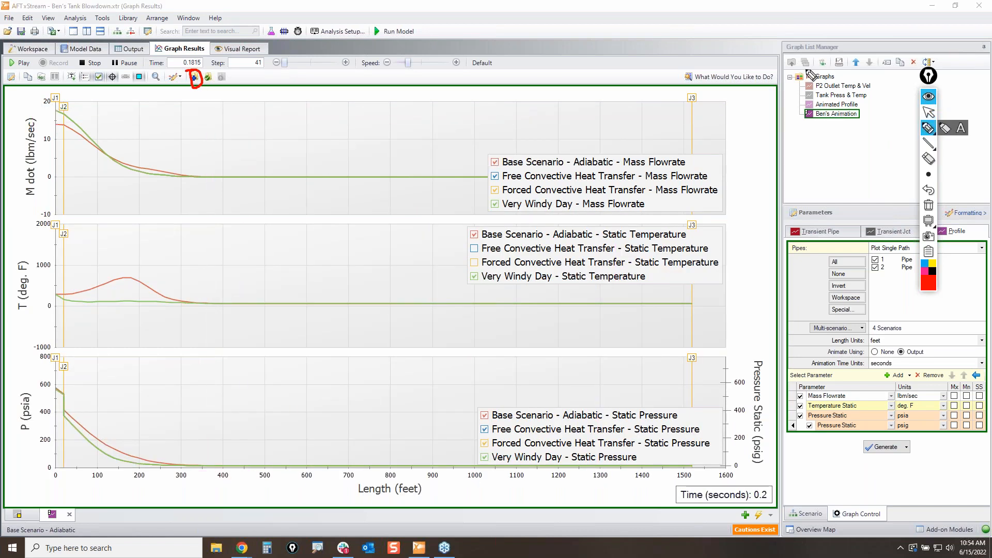
pyautogui.moveTo(815, 116)
pyautogui.mouseDown()
pyautogui.moveTo(814, 135)
pyautogui.moveTo(790, 132)
pyautogui.moveTo(795, 78)
pyautogui.mouseUp()
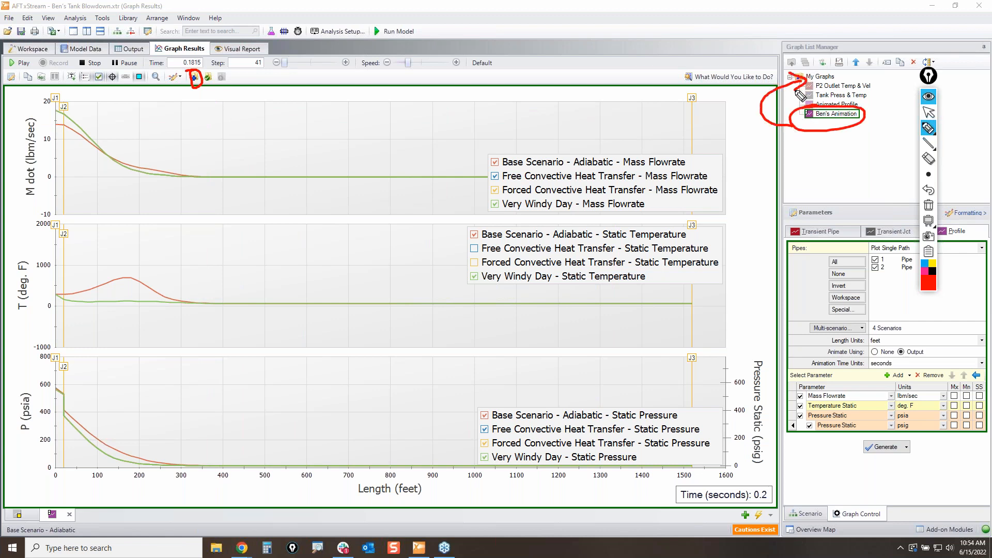
pyautogui.click(928, 205)
pyautogui.click(928, 113)
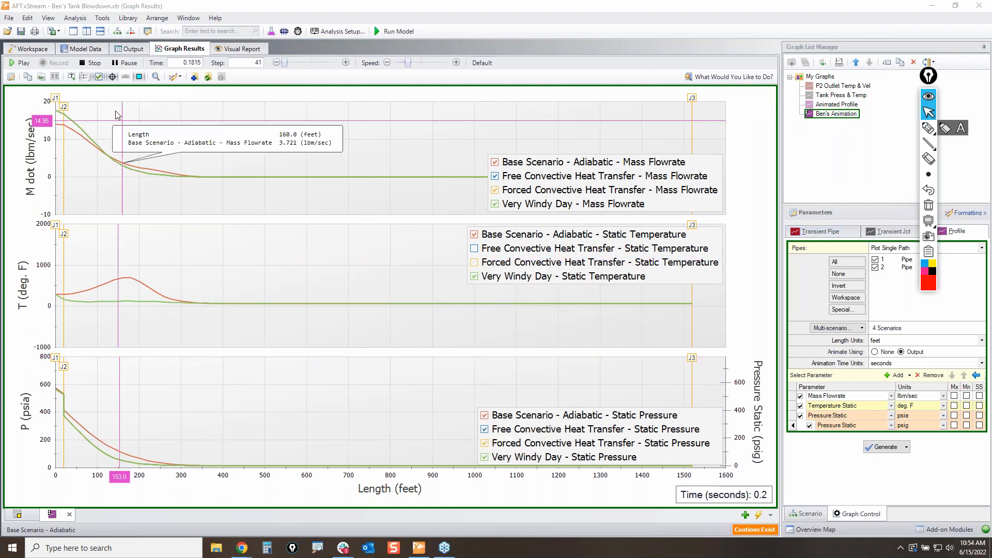
# Resume the animation, reset its playback speed to default, pause it, and examine the mass flowrate profiles along the pipe
pyautogui.click(16, 65)
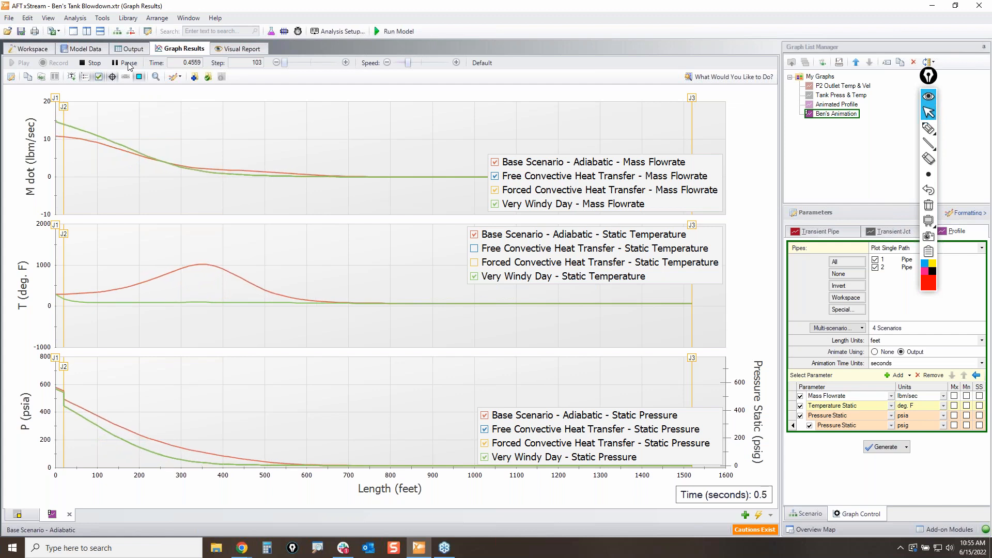
pyautogui.moveTo(167, 158)
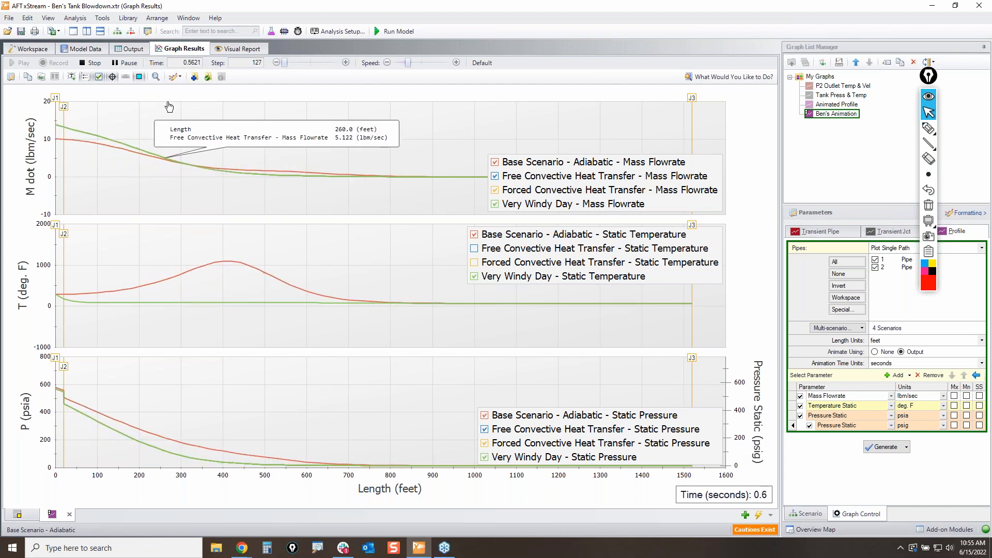
pyautogui.click(480, 63)
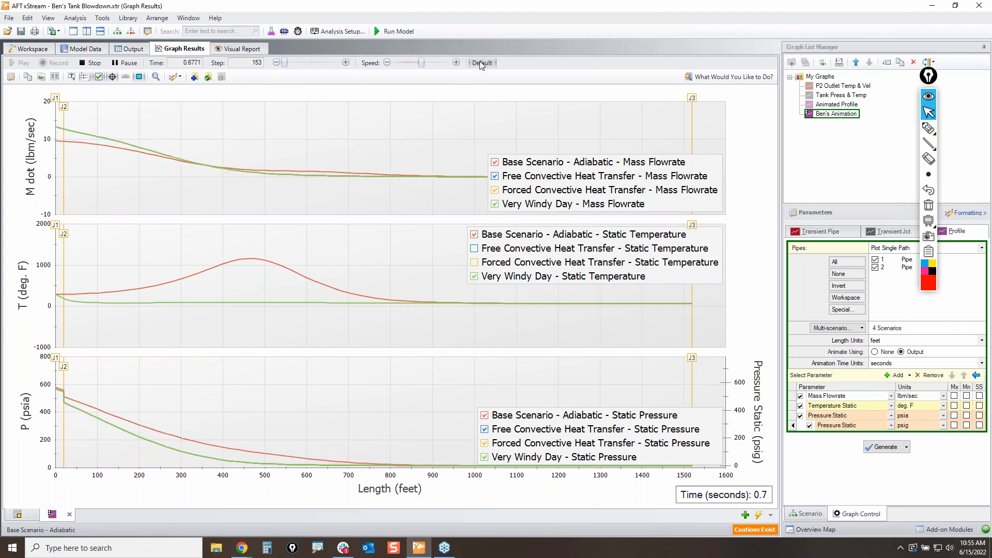
pyautogui.moveTo(456, 110)
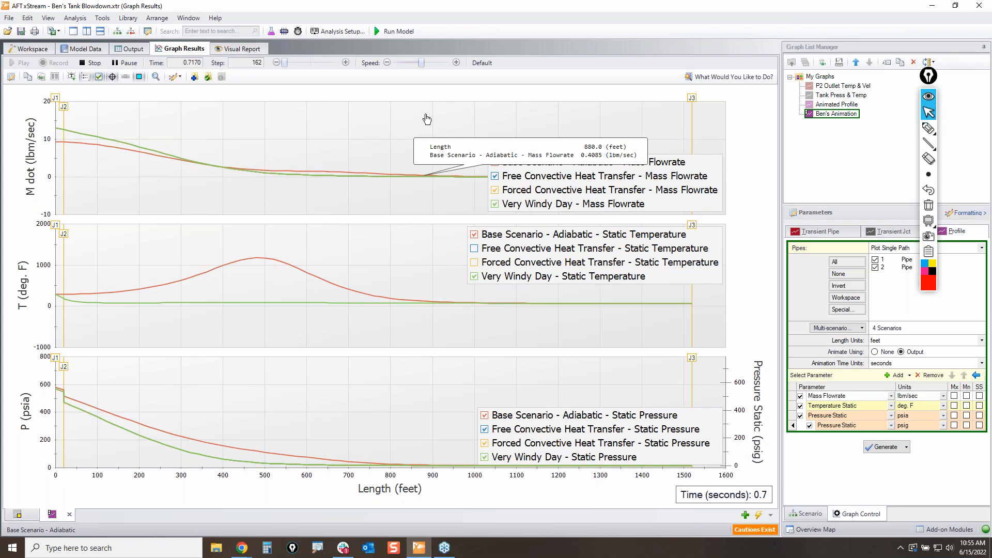
pyautogui.moveTo(370, 121)
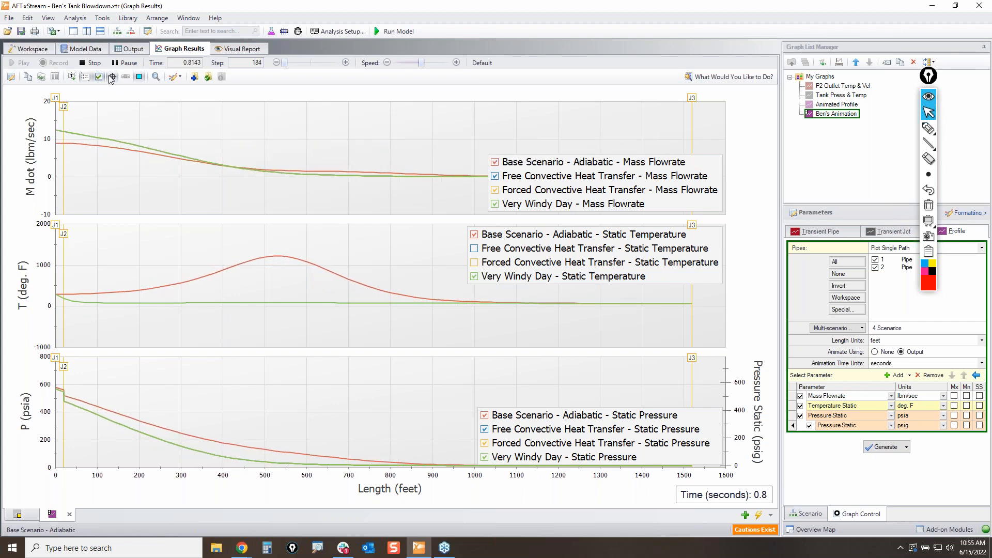
pyautogui.click(129, 64)
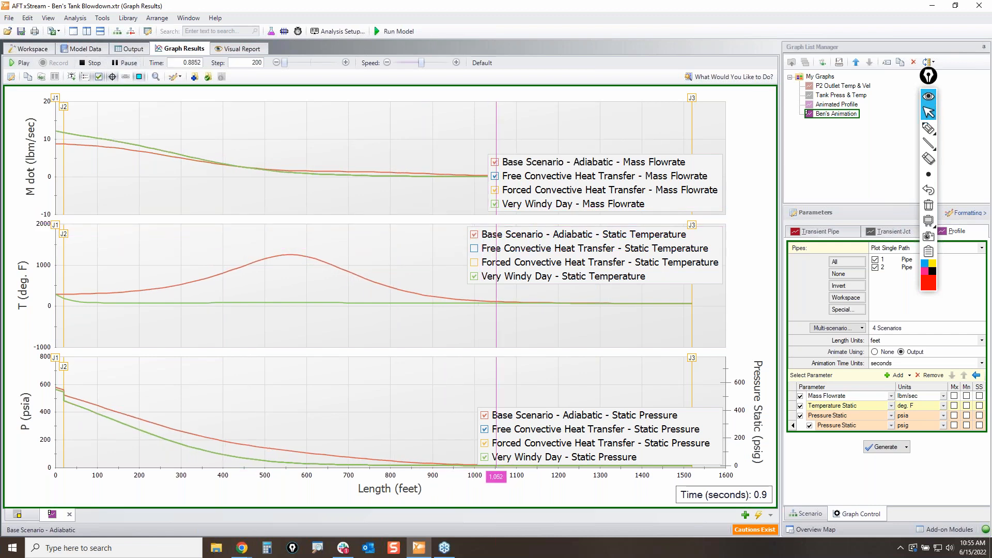
pyautogui.moveTo(479, 211)
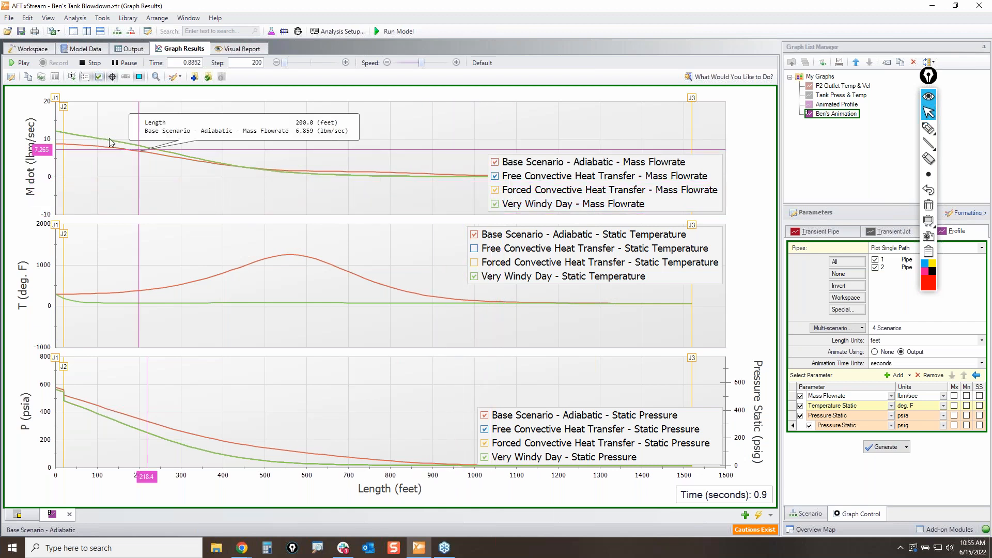
# Return to the workspace to view the tank, valve and pipe model with its scenario tree
pyautogui.click(29, 49)
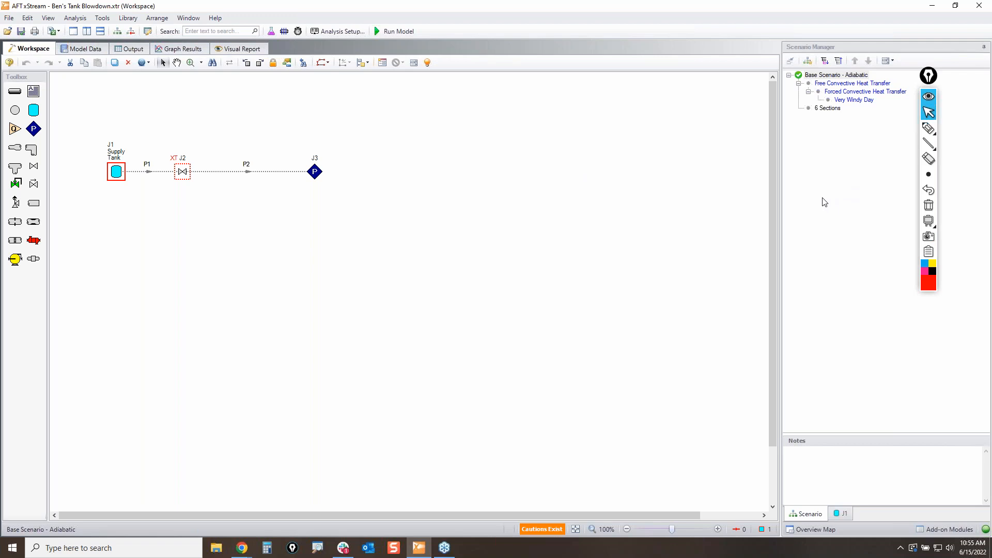
pyautogui.moveTo(928, 128)
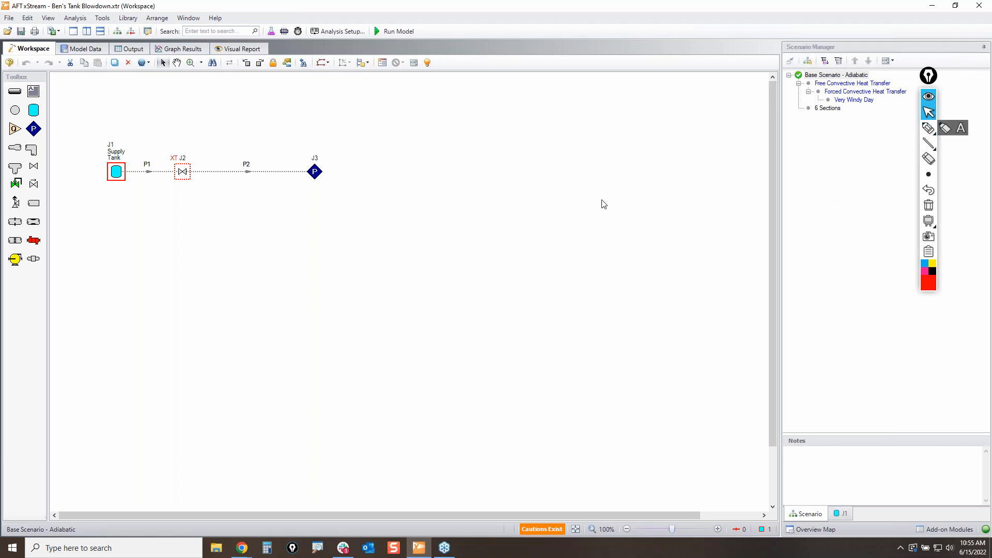